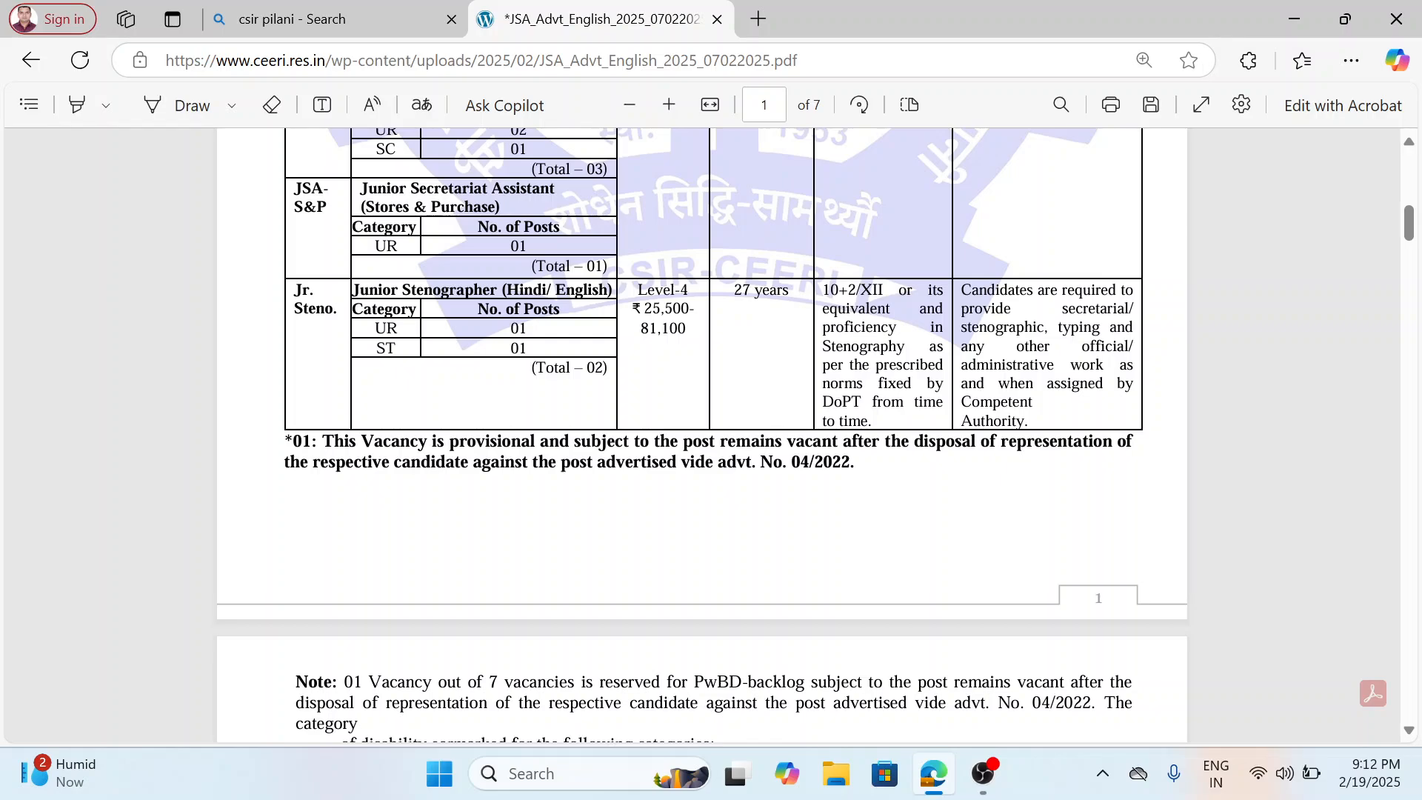
Review the posts table on page 1, marking the Junior Stenographer age limit and comparing it with the Junior Secretariat Assistant entries.
left_click_drag(733, 291, 791, 291)
left_click(769, 312)
scroll(769, 311, "up", 5)
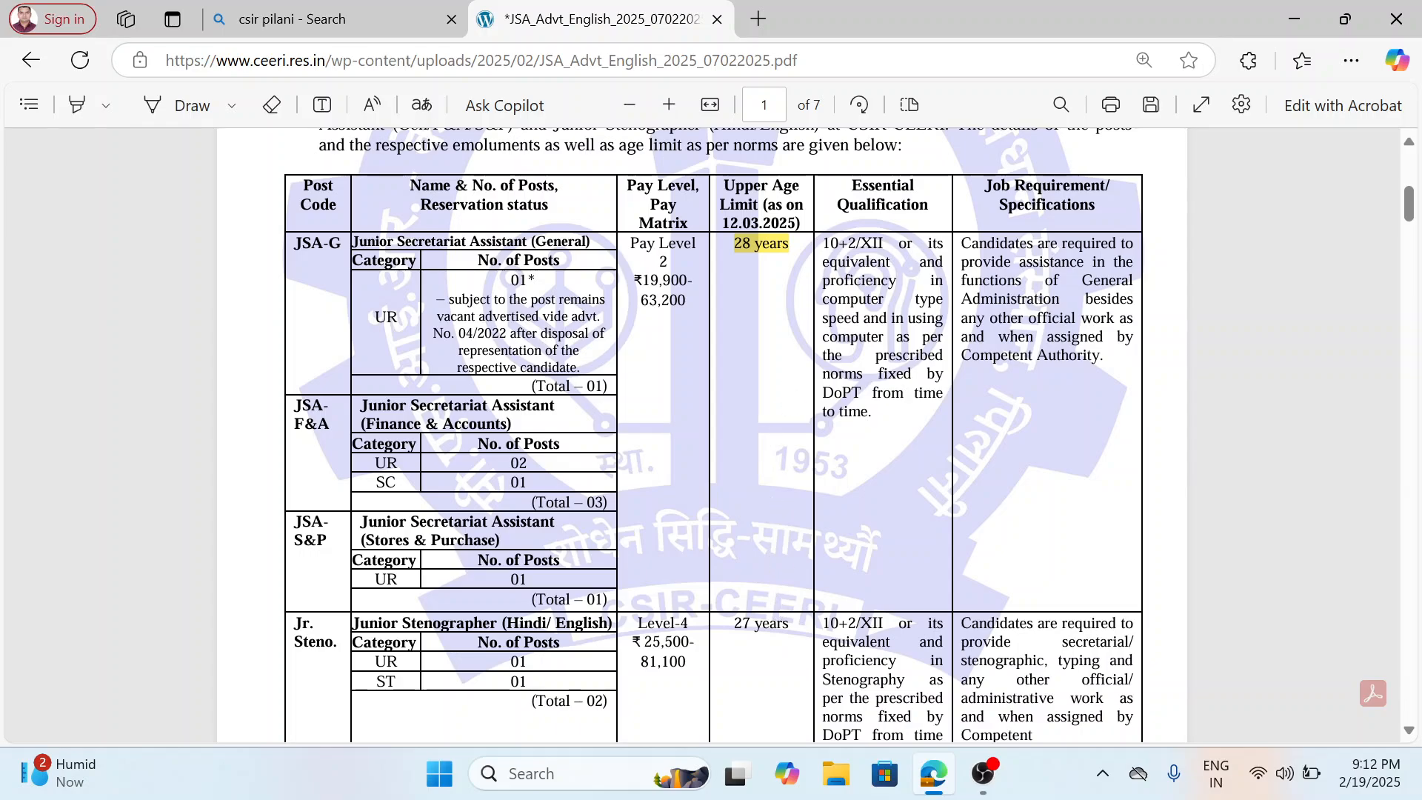
scroll(902, 368, "down", 2)
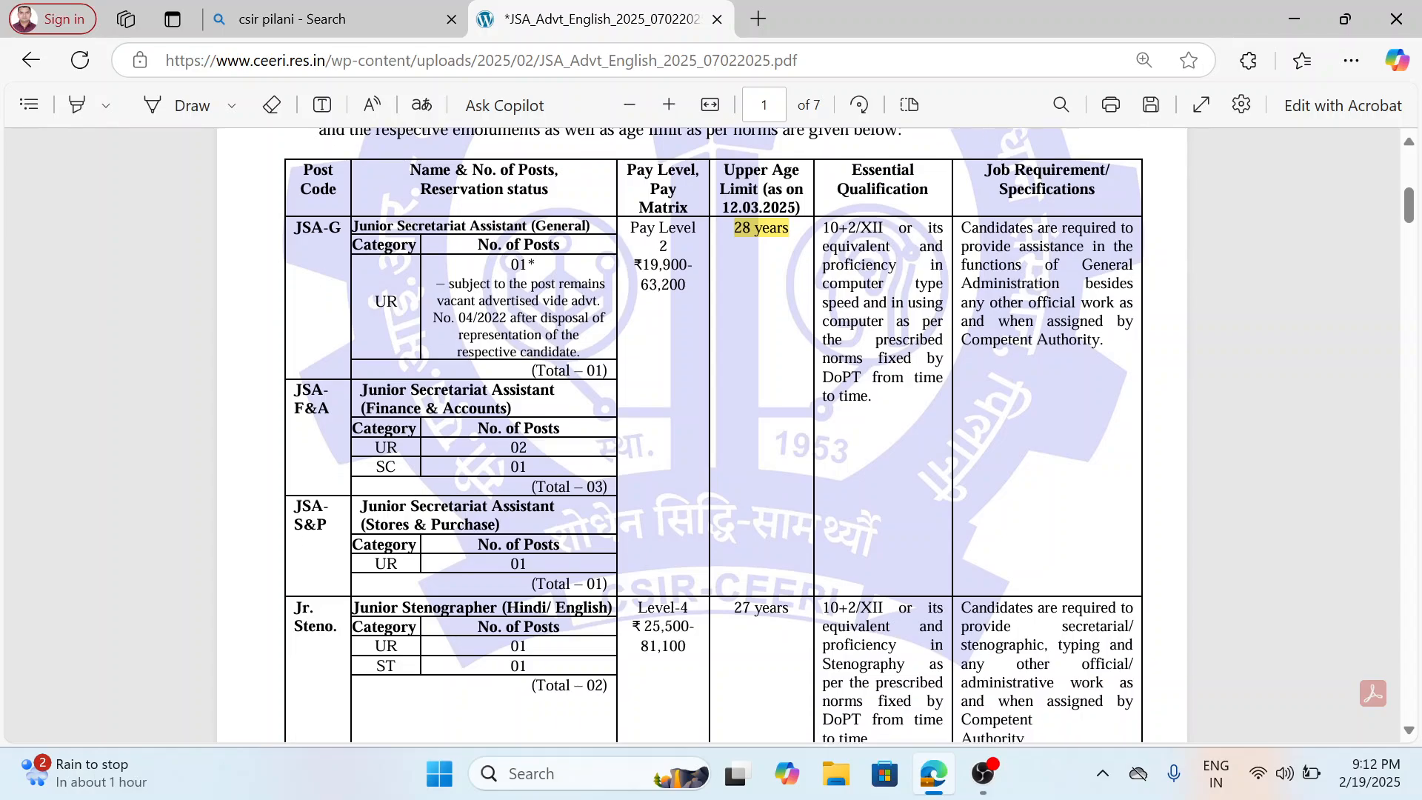
scroll(901, 368, "up", 6)
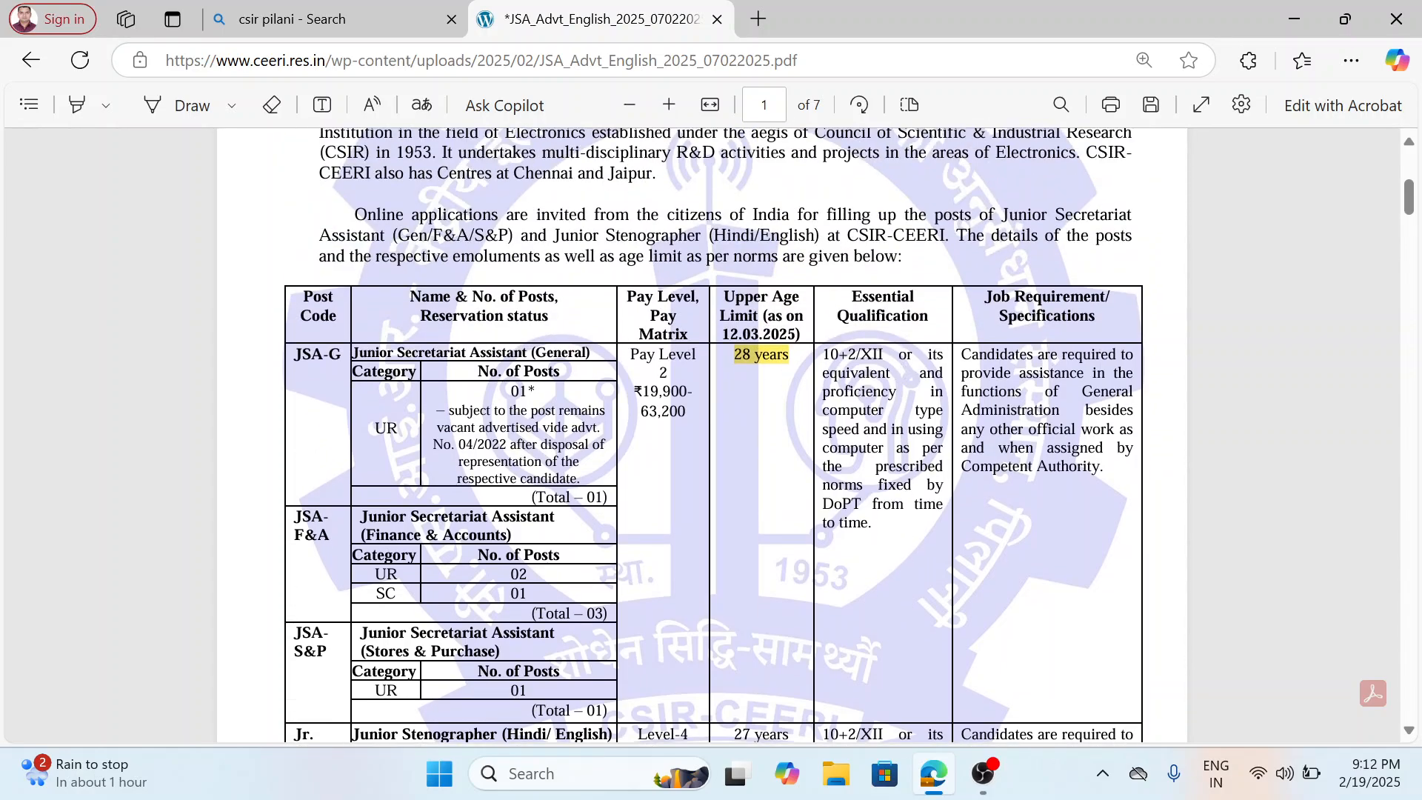
Read the skill test norms and the mode of selection for both posts on page 2.
scroll(902, 369, "down", 14)
scroll(701, 441, "down", 5)
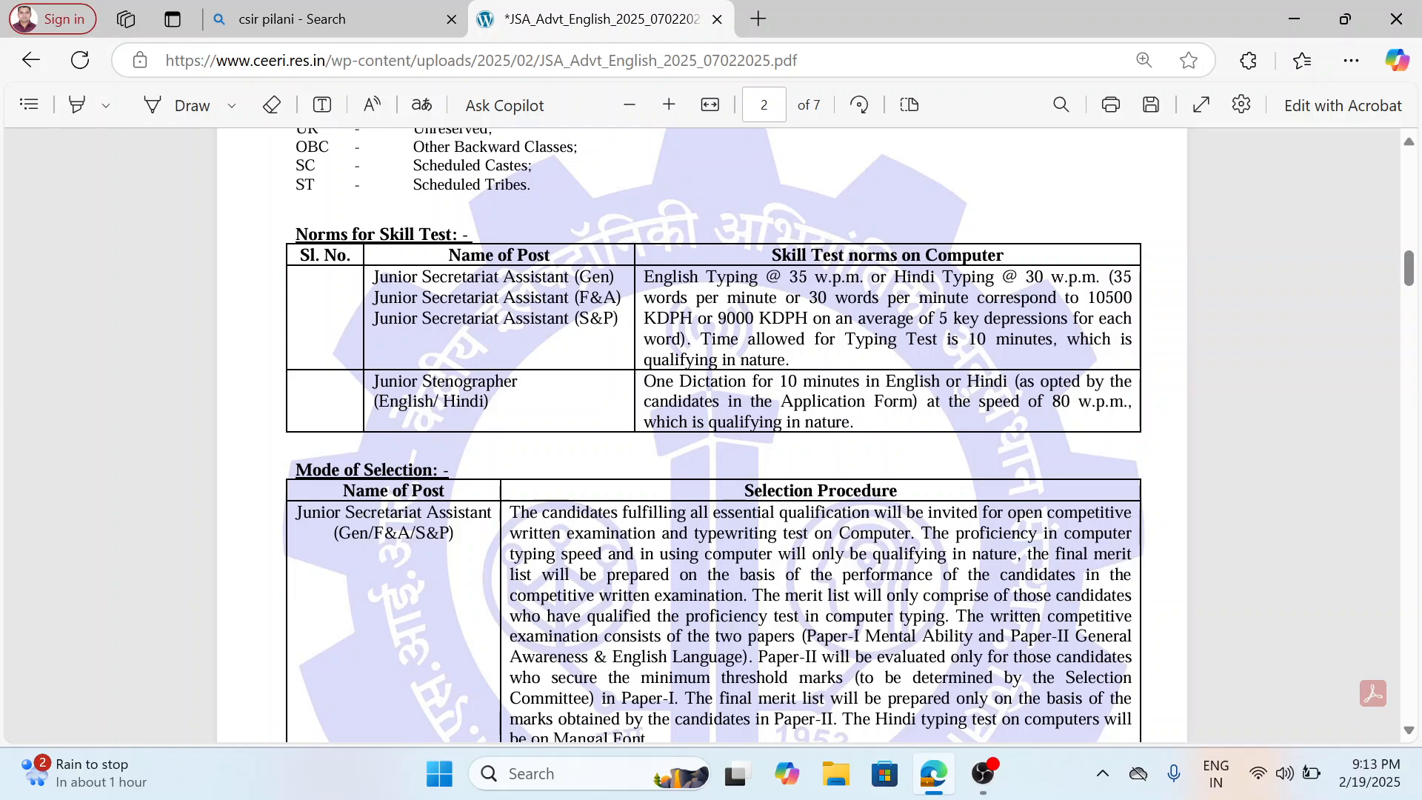
scroll(713, 435, "down", 2)
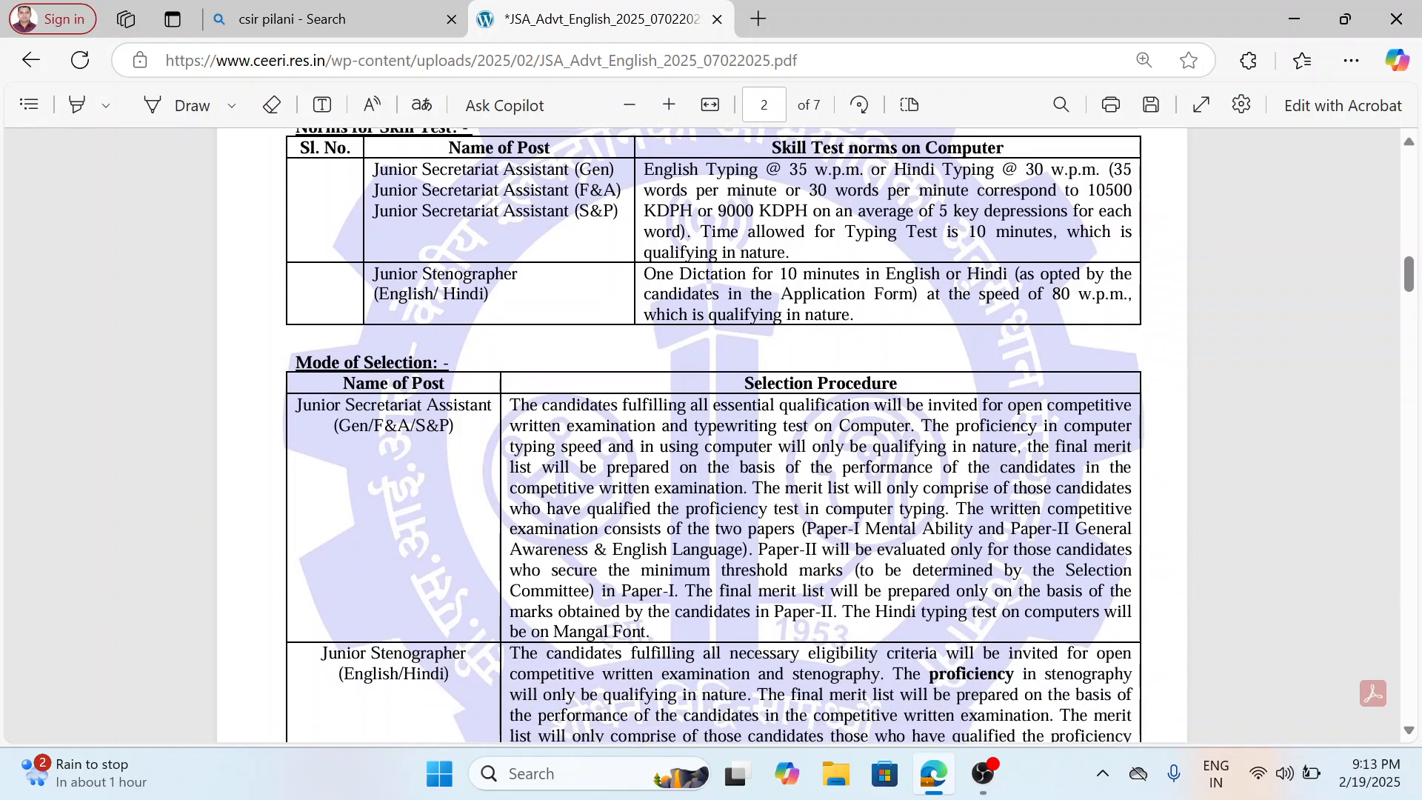
scroll(713, 436, "down", 5)
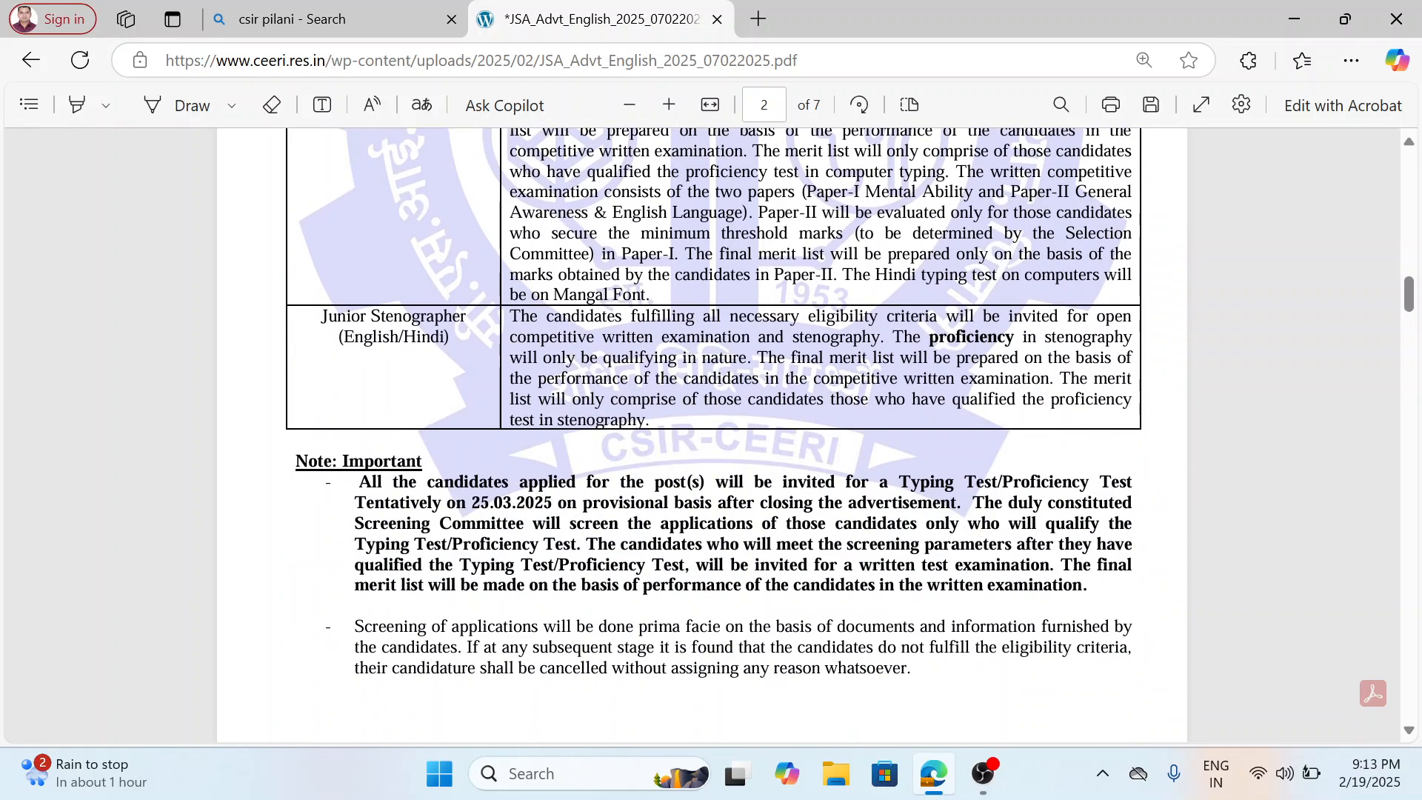
scroll(713, 436, "down", 2)
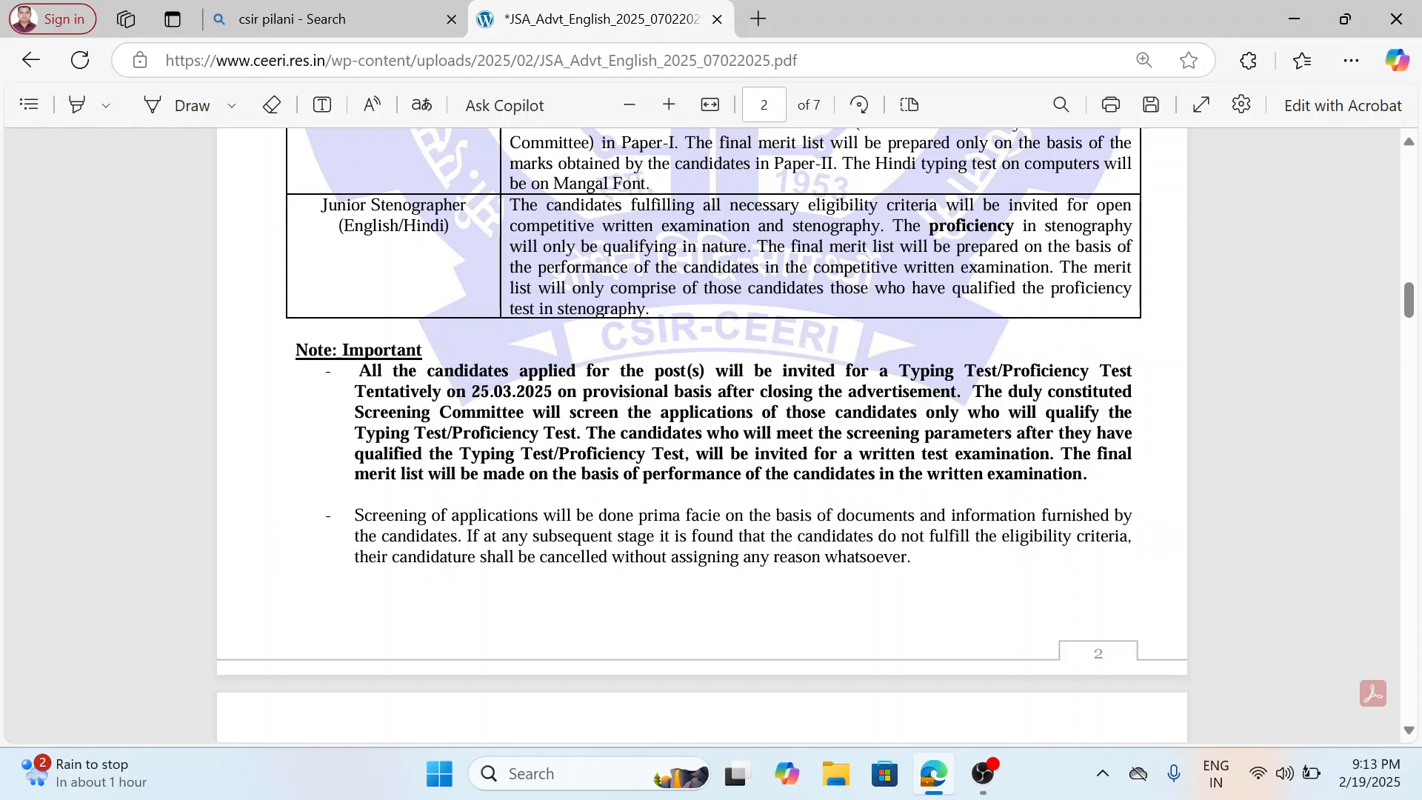
Select the first paragraph under "Note: Important" about the Typing Test/Proficiency Test to read it, and clear the selection.
left_click_drag(326, 371, 567, 394)
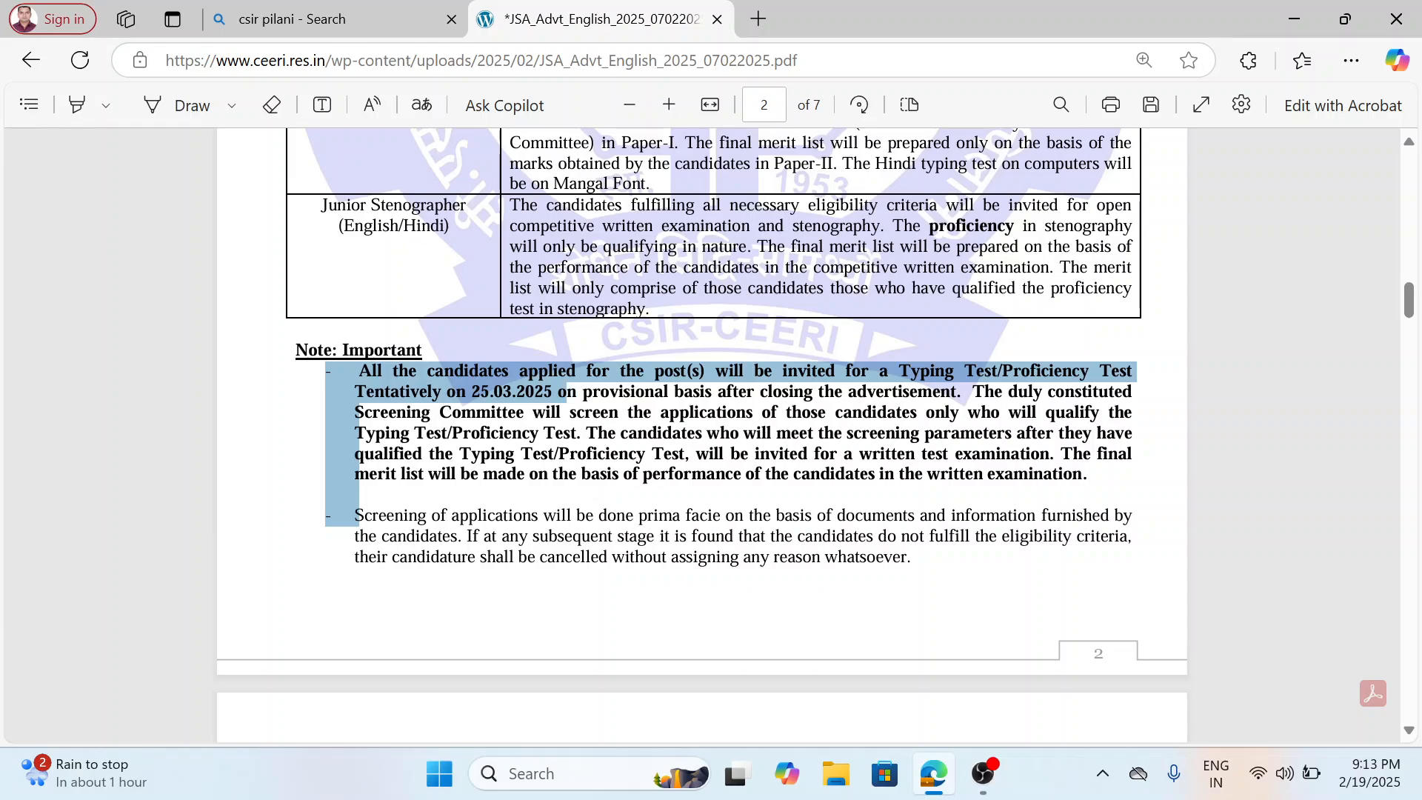
left_click_drag(566, 394, 576, 394)
left_click_drag(576, 394, 1093, 475)
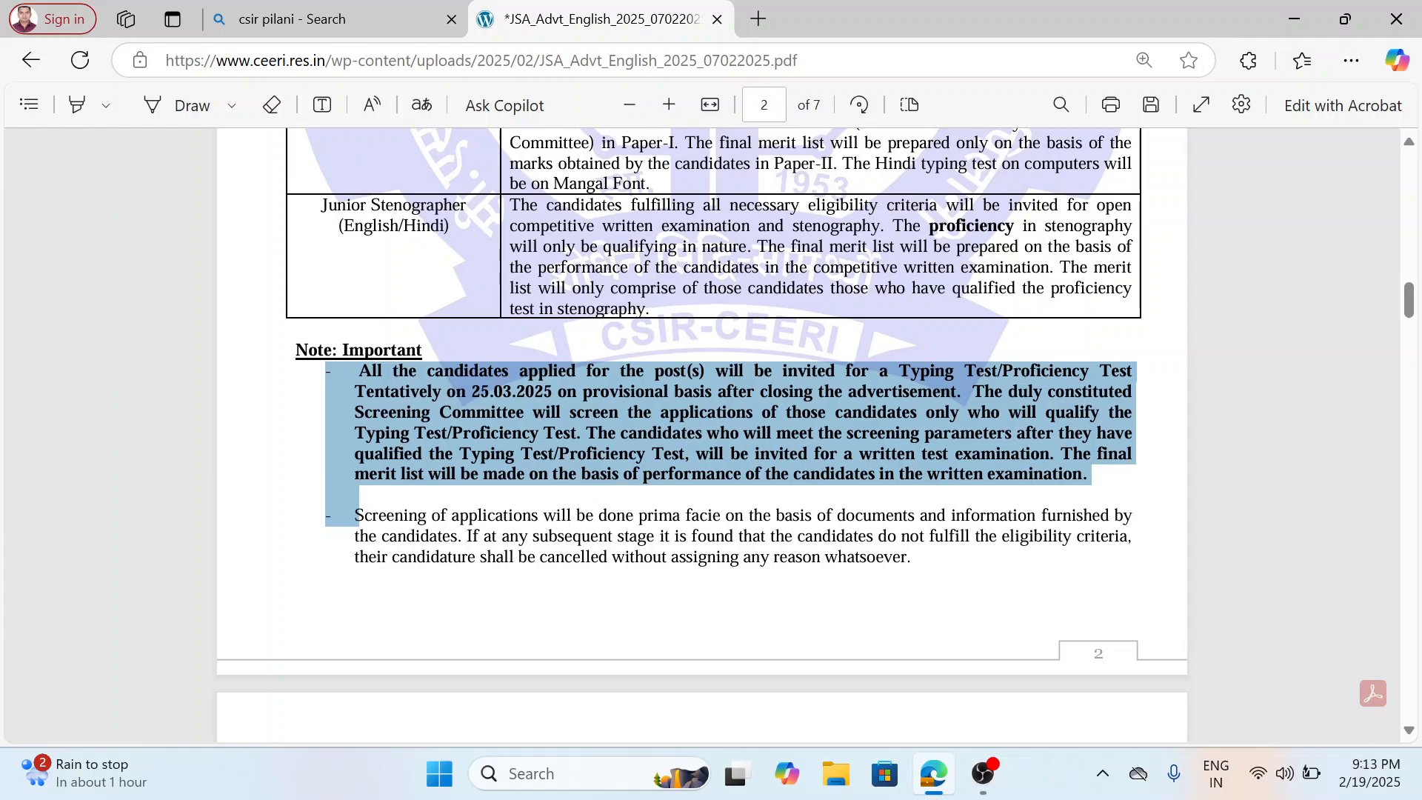
left_click(918, 490)
scroll(918, 491, "down", 4)
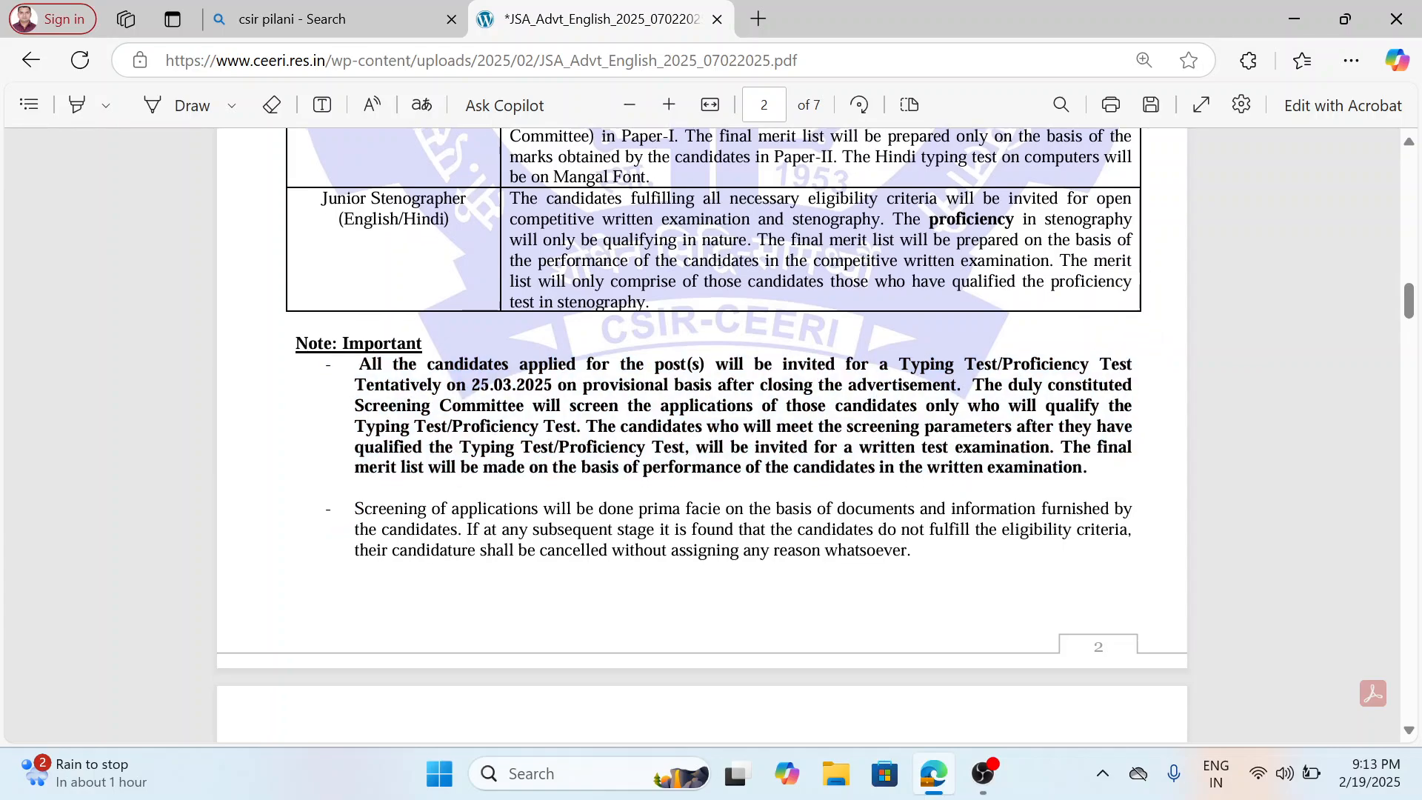
Examine the written test syllabus on page 3, covering Paper-I, Paper II and the Junior Stenographer examination scheme.
scroll(785, 486, "down", 2)
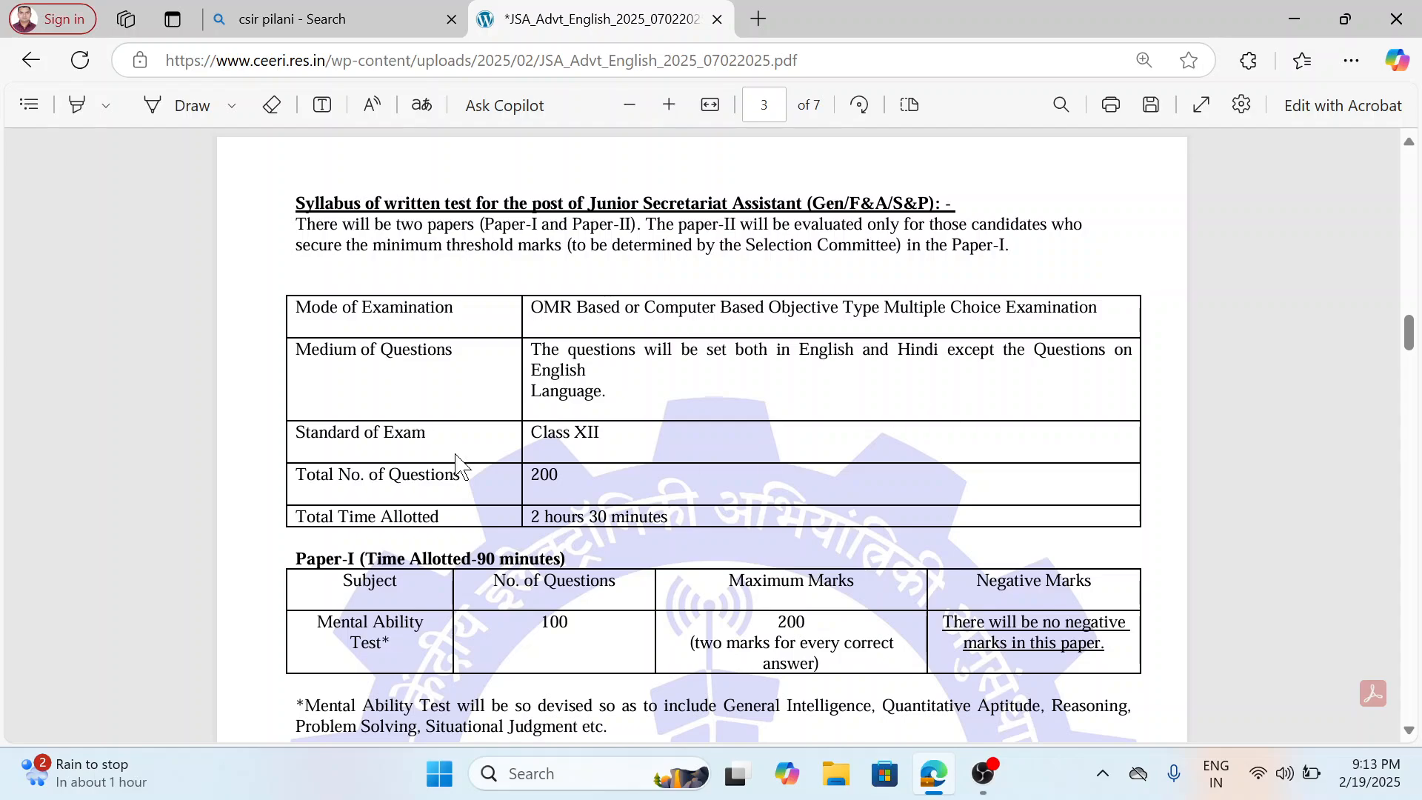
scroll(483, 563, "down", 4)
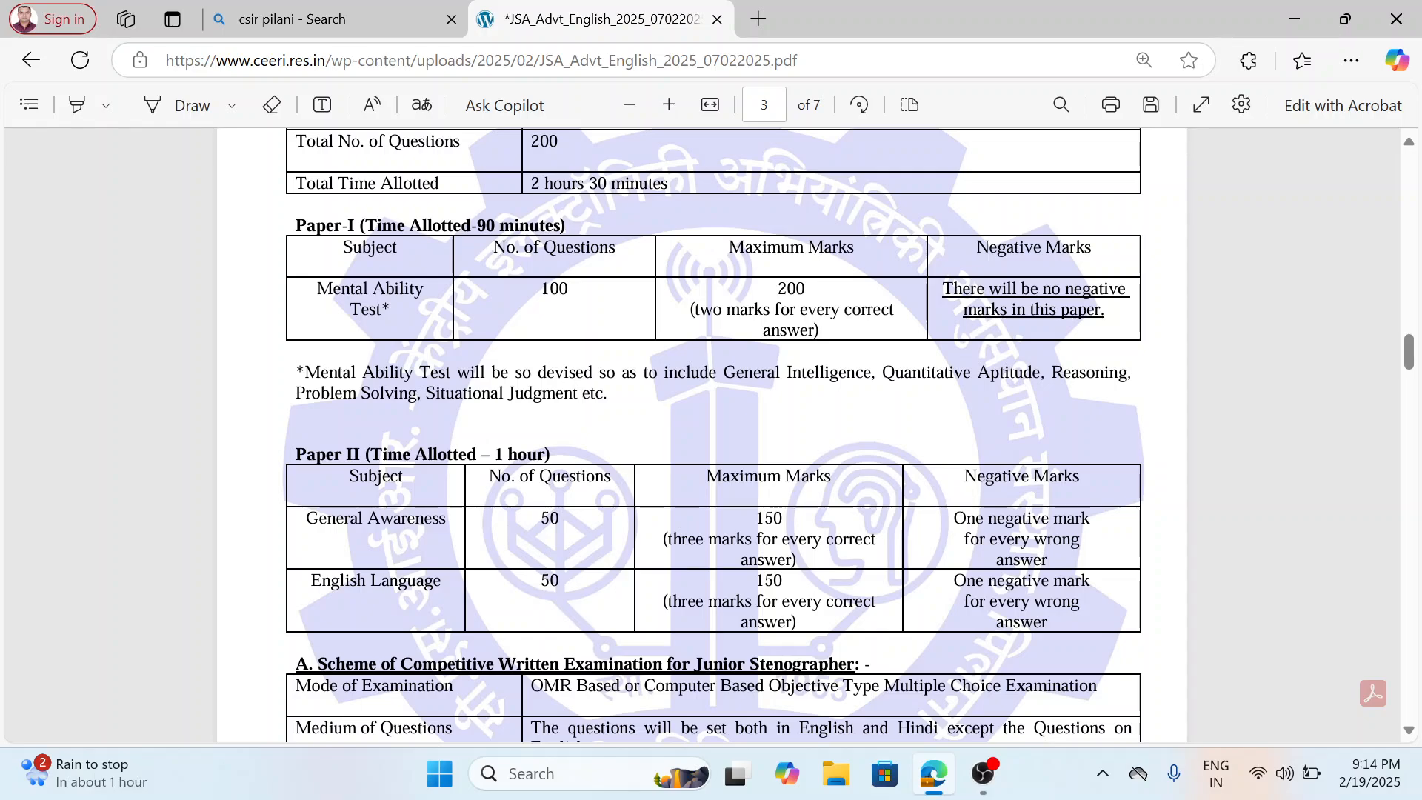
scroll(524, 548, "down", 2)
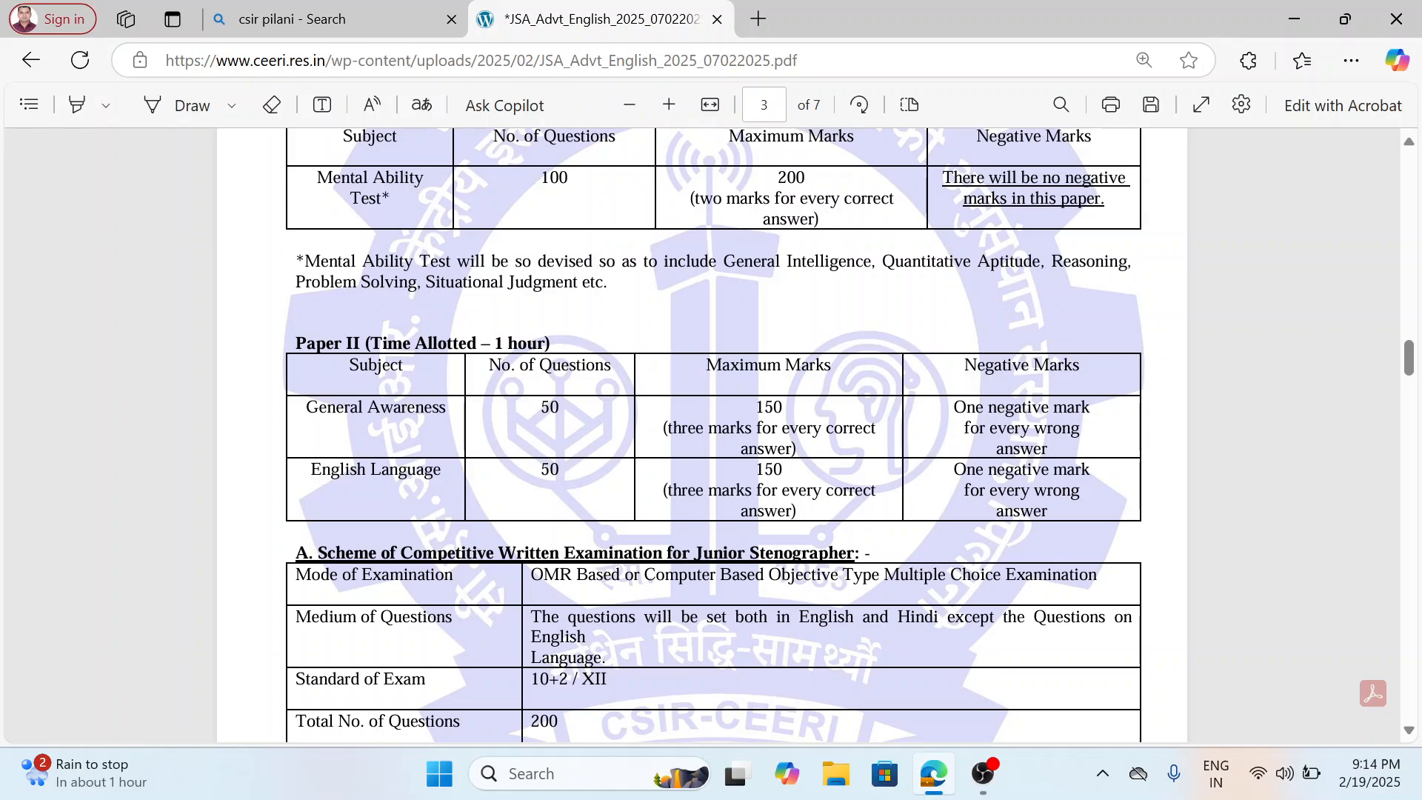
scroll(713, 434, "down", 3)
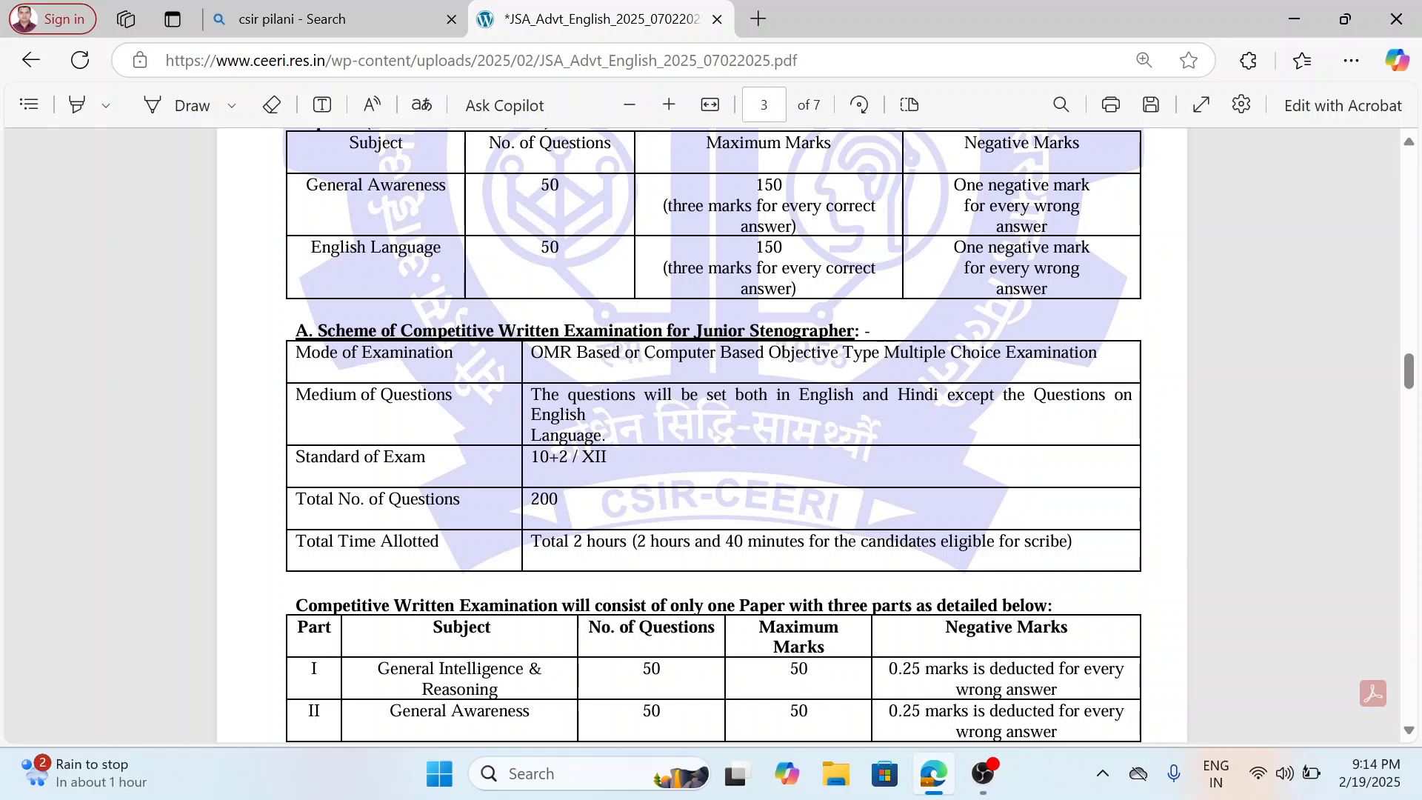
scroll(692, 556, "down", 3)
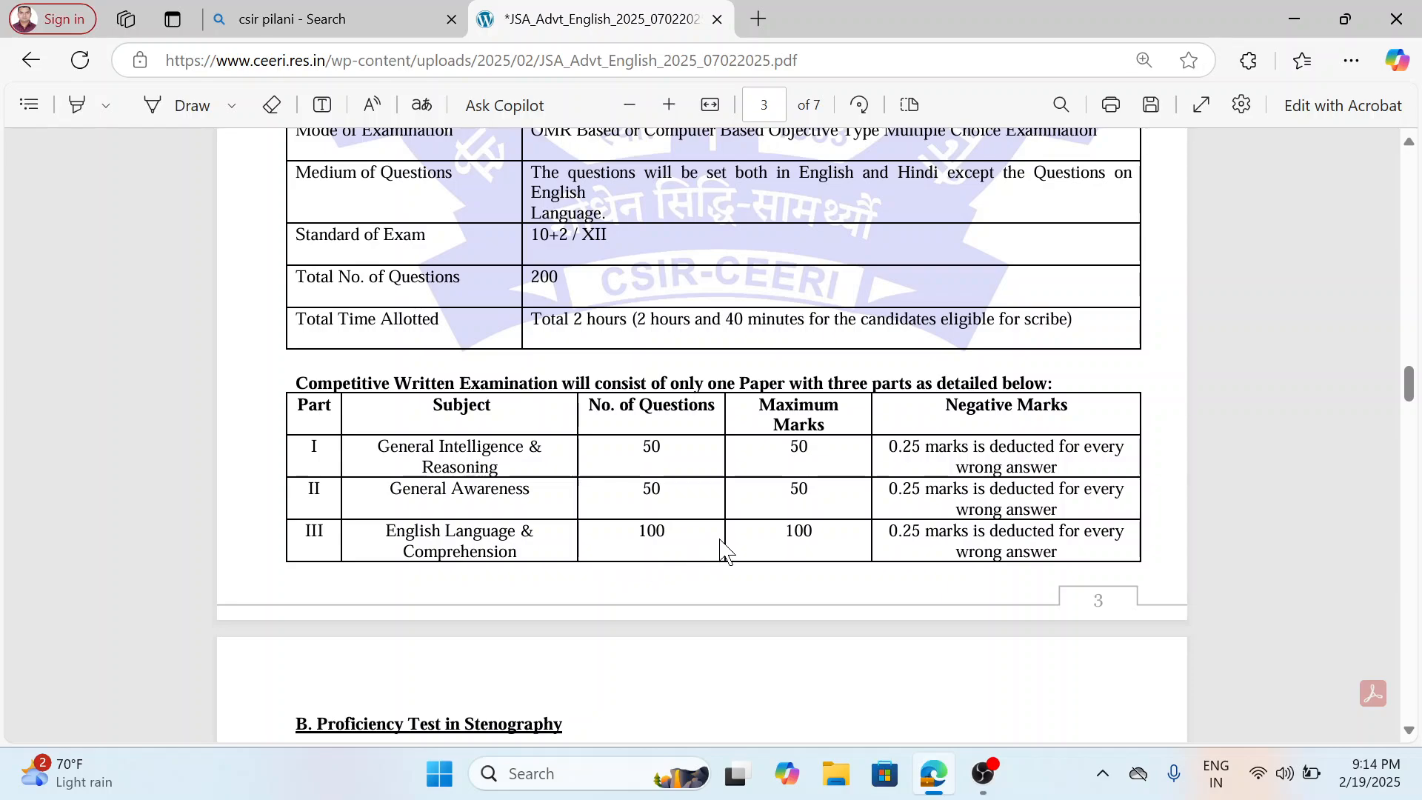
Review the stenography proficiency test durations and the rules for evaluating full and half mistakes on page 4.
scroll(885, 575, "down", 4)
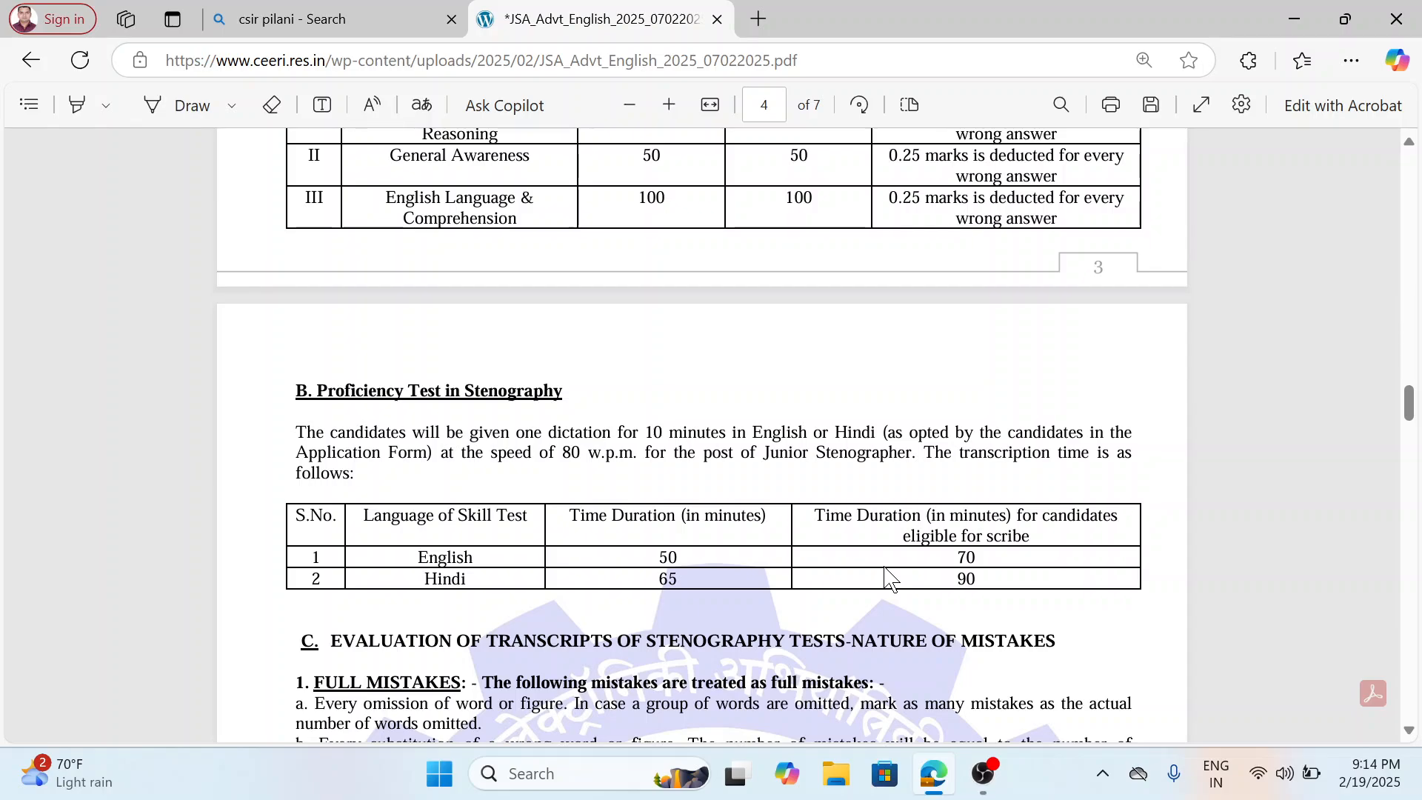
scroll(886, 576, "down", 3)
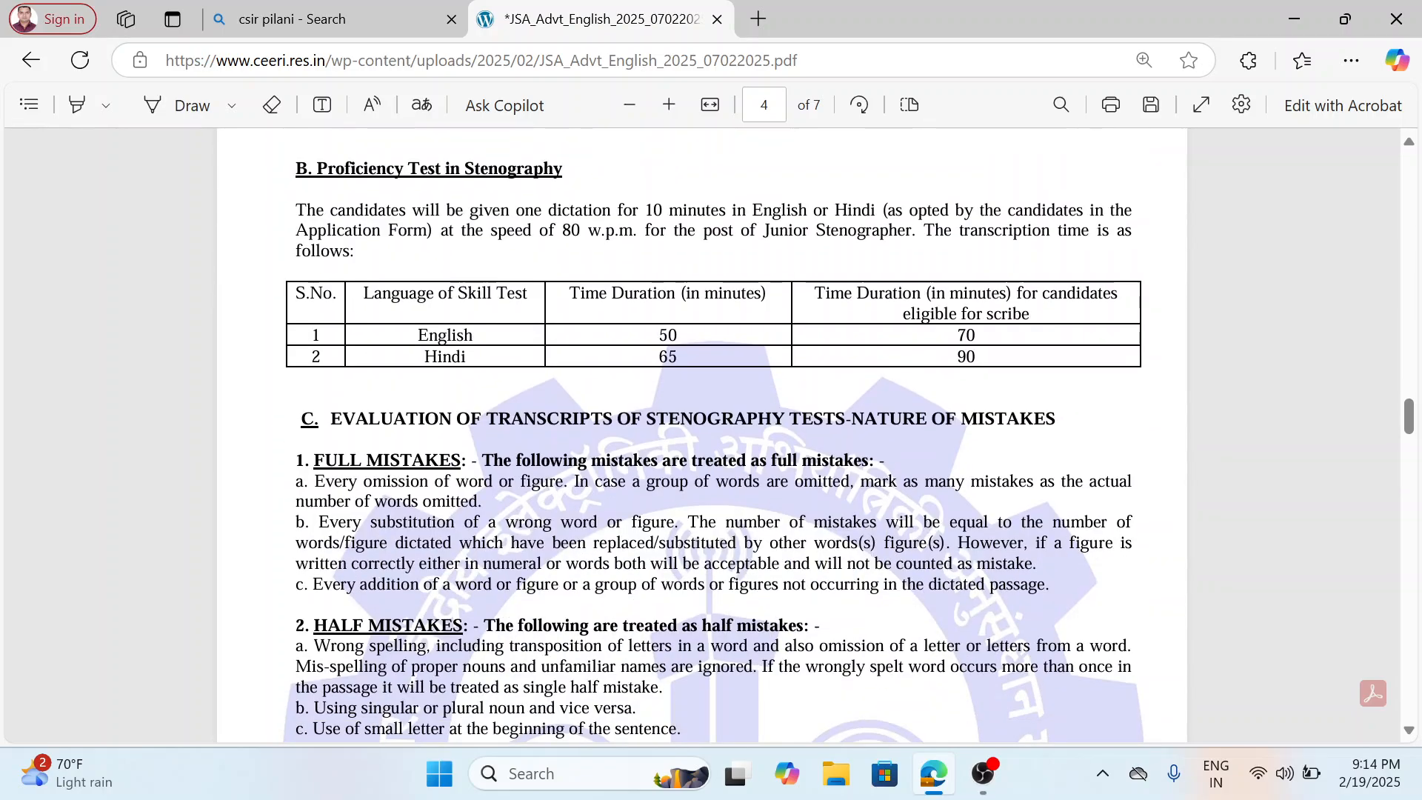
scroll(614, 541, "down", 4)
scroll(615, 541, "up", 1)
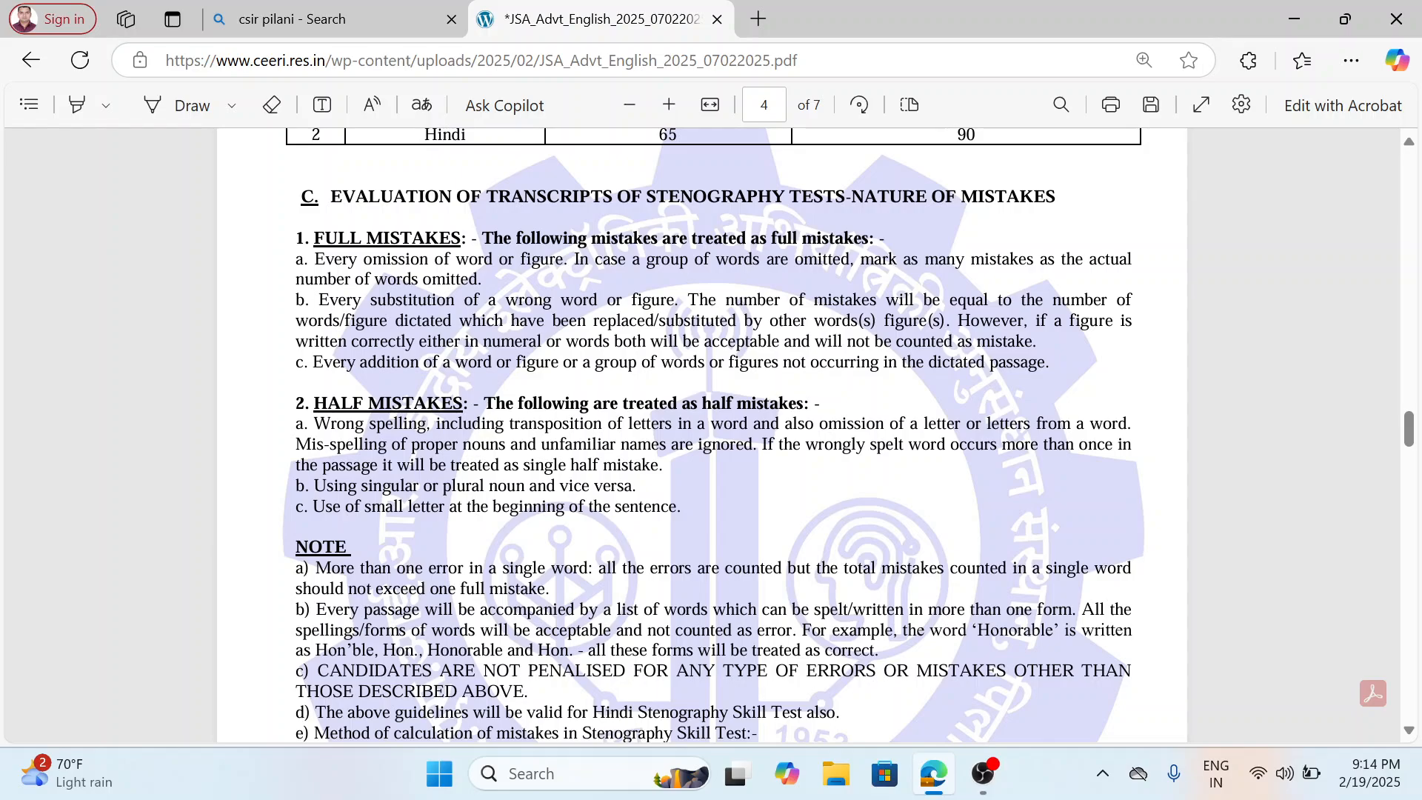
scroll(718, 508, "down", 11)
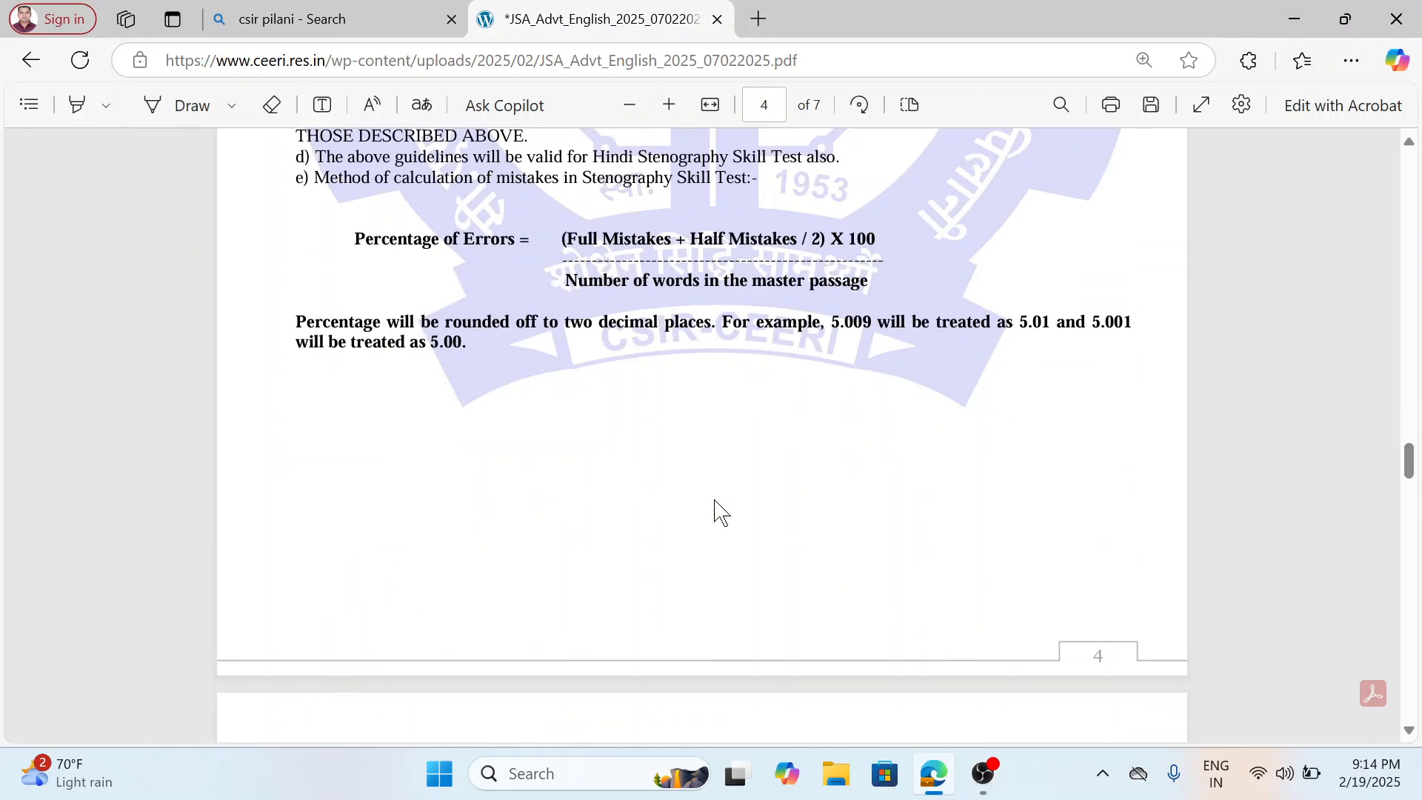
Look through the general conditions and the age relaxation rules on pages 5 and 6.
scroll(718, 508, "down", 10)
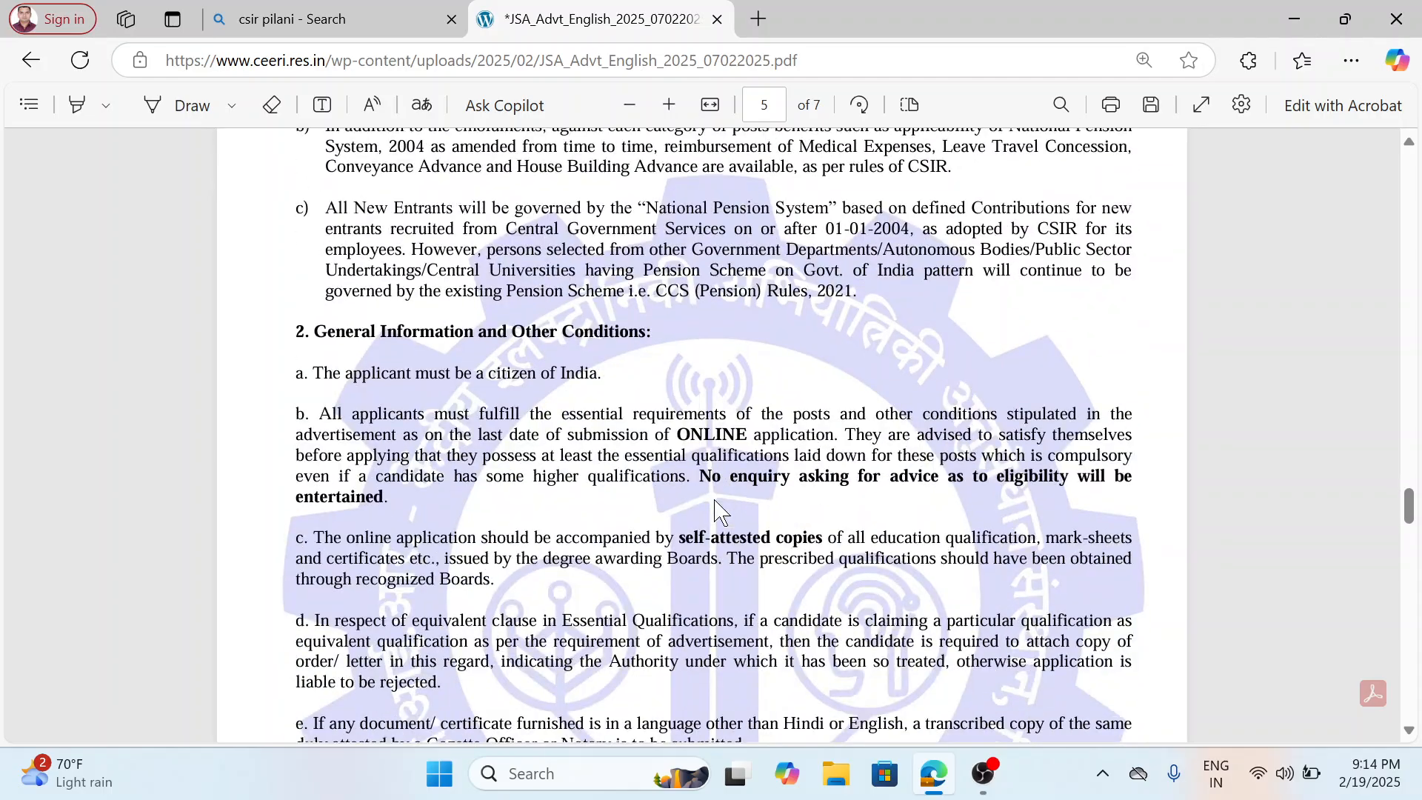
scroll(719, 508, "down", 1)
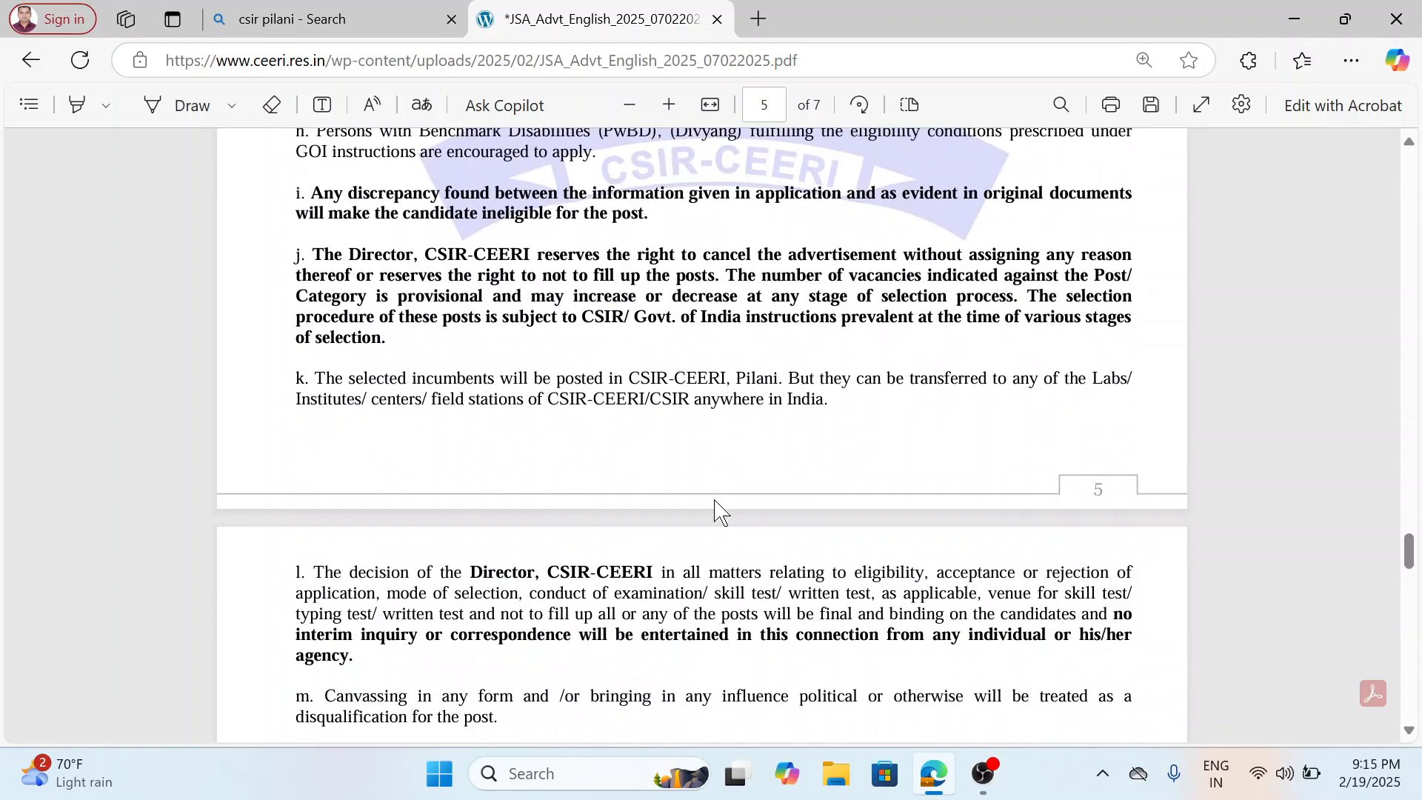
scroll(719, 508, "down", 7)
scroll(719, 508, "down", 7)
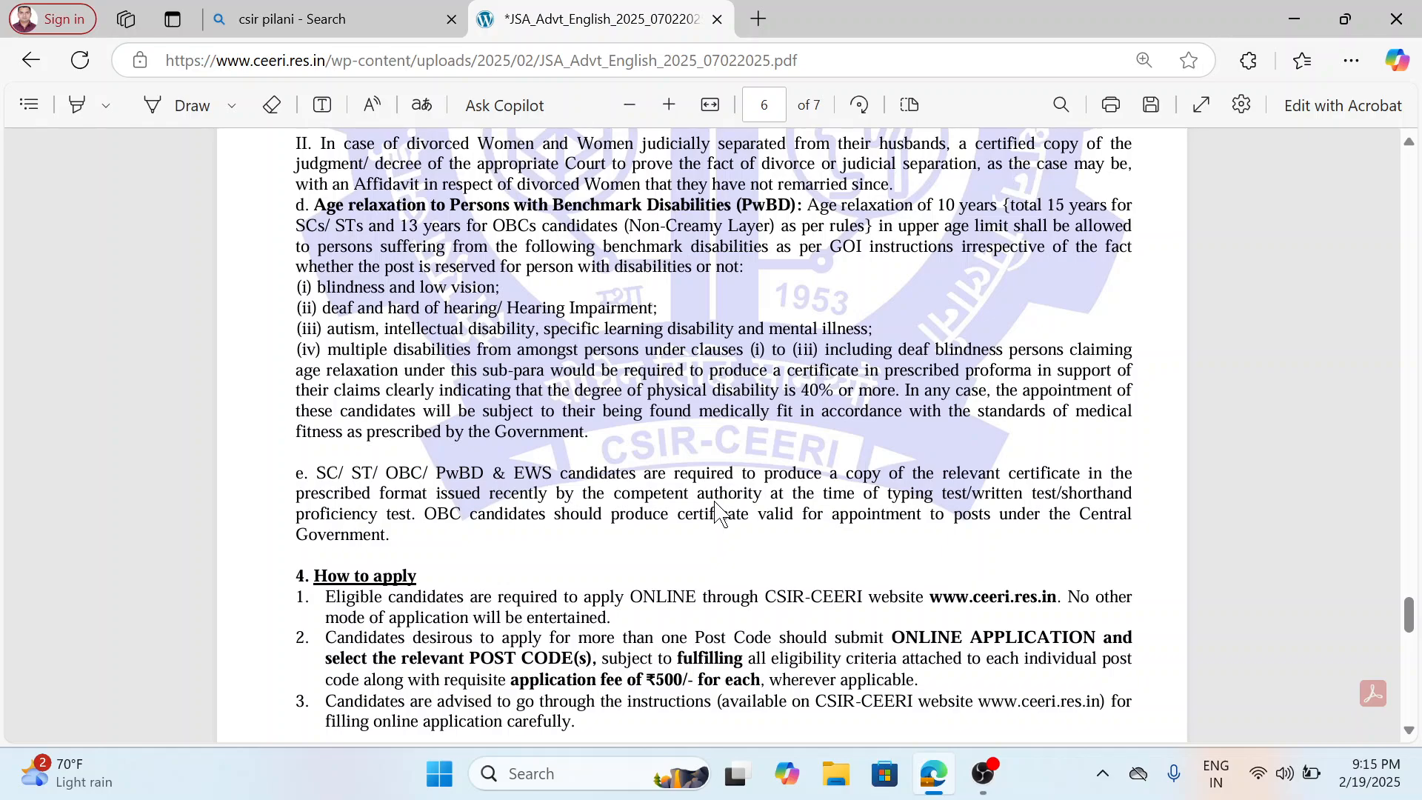
scroll(717, 508, "up", 3)
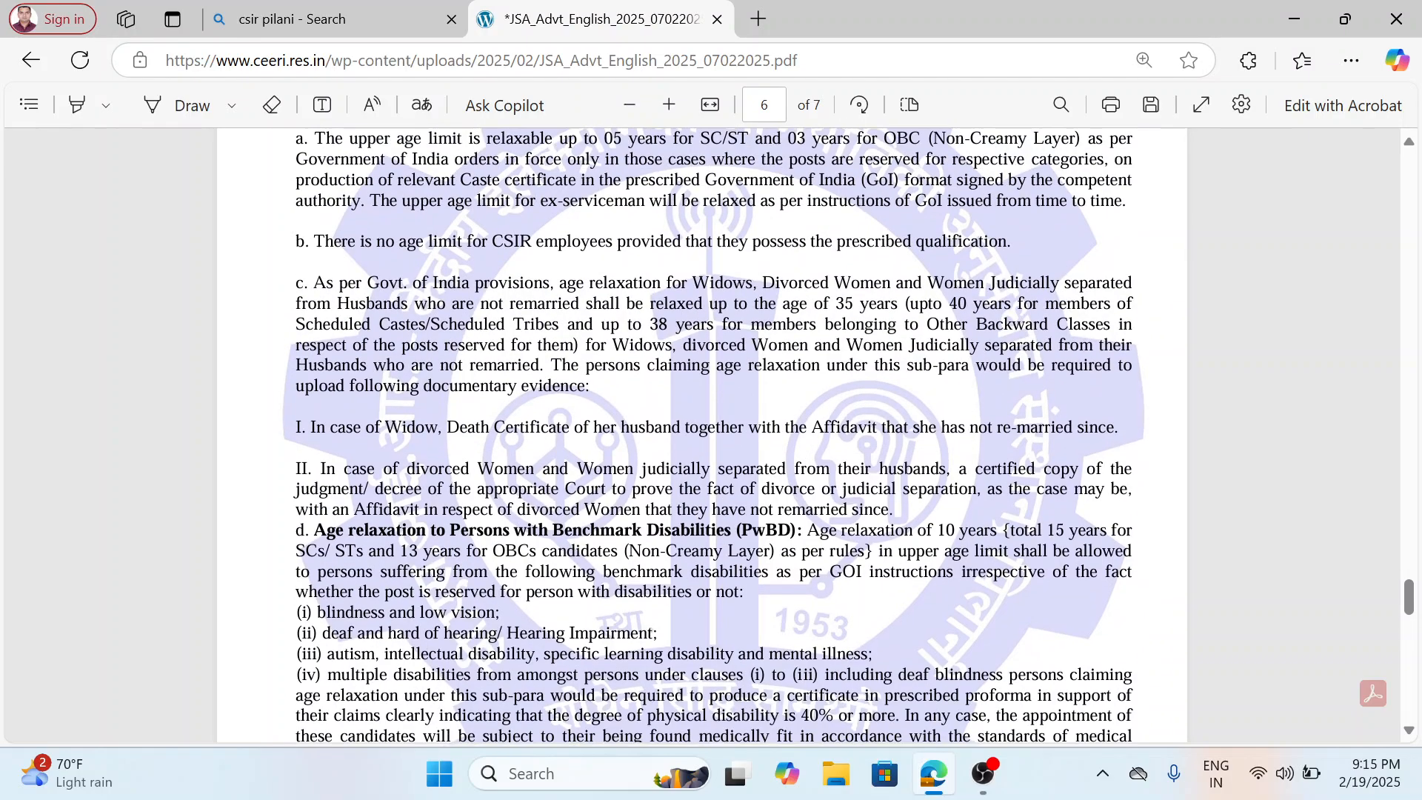
scroll(793, 566, "down", 3)
Read the "How to apply" instructions, including application dates and fee, and continue to the Documents Required section.
scroll(702, 435, "down", 3)
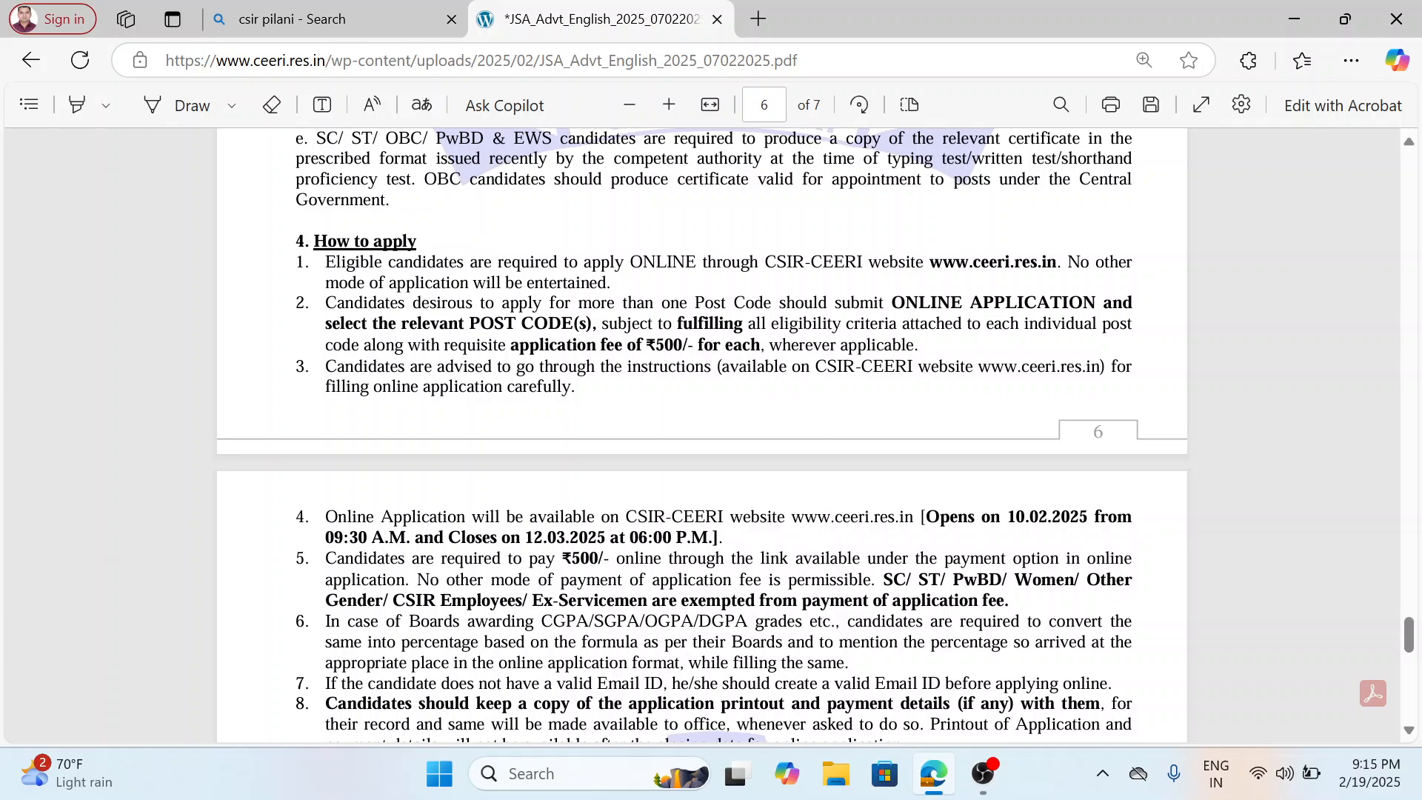
scroll(701, 435, "down", 2)
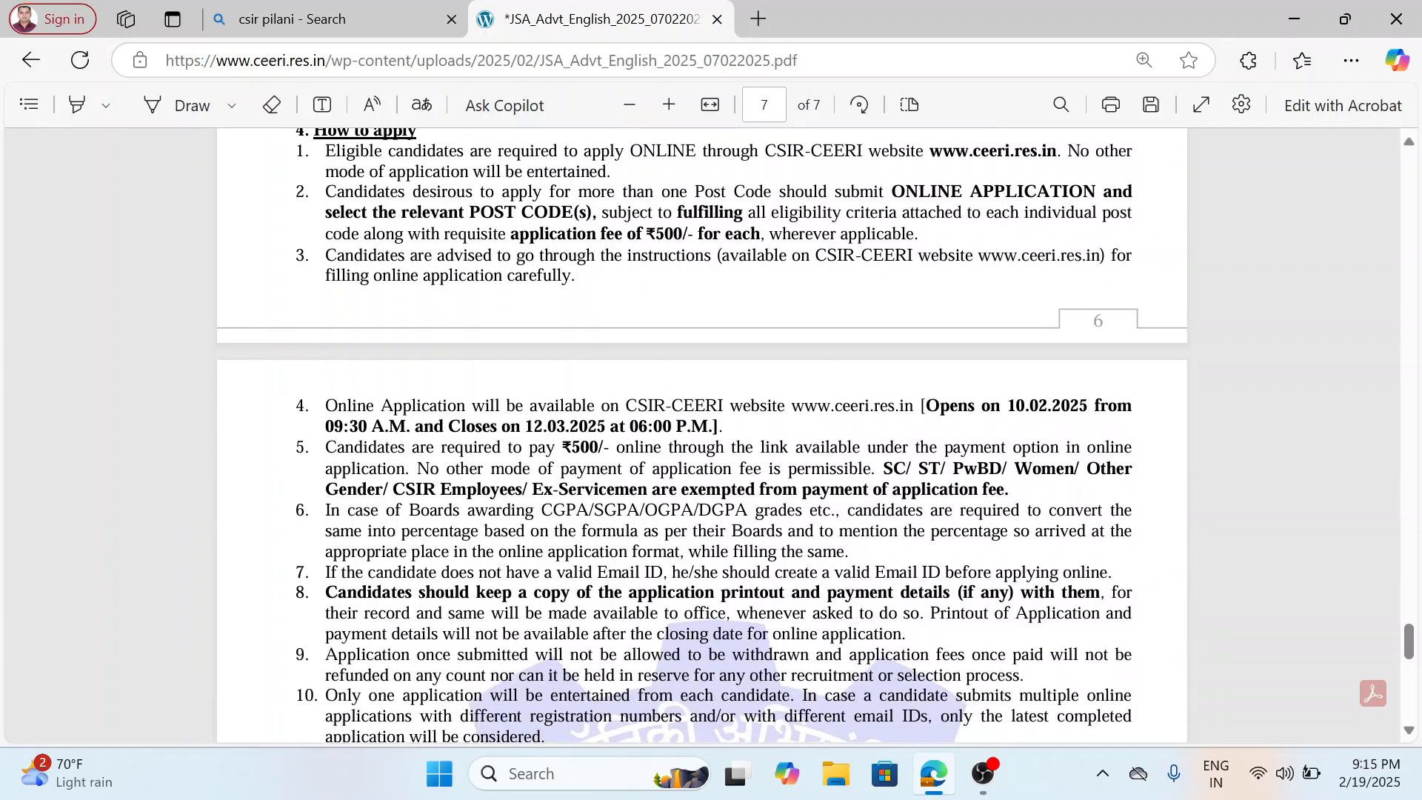
scroll(702, 435, "down", 2)
scroll(702, 435, "down", 6)
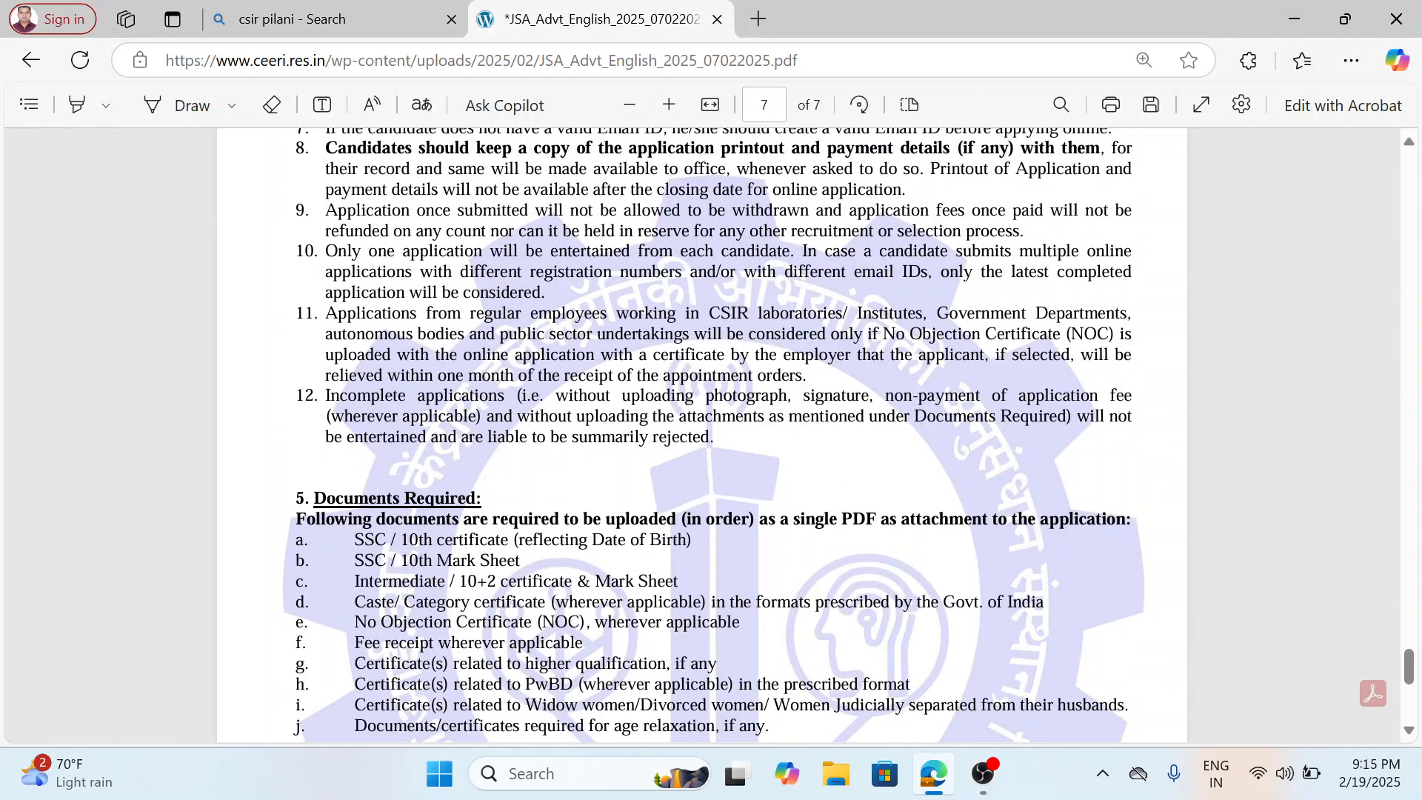
scroll(700, 537, "down", 4)
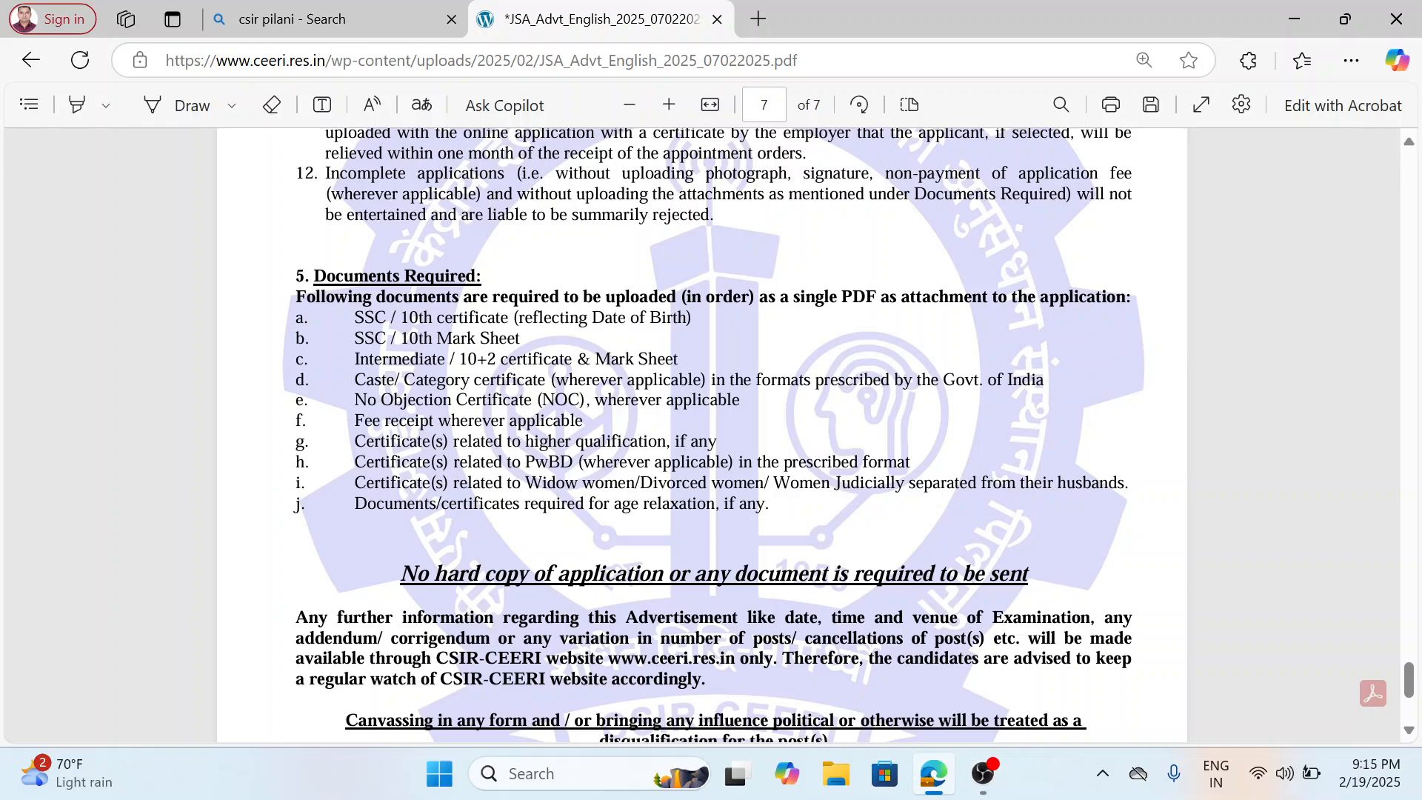
Mark "uploaded (in order)", the SSC / 10th certificate entry and the "No hard copy" line while reading to the notice's end.
left_click_drag(602, 297, 759, 297)
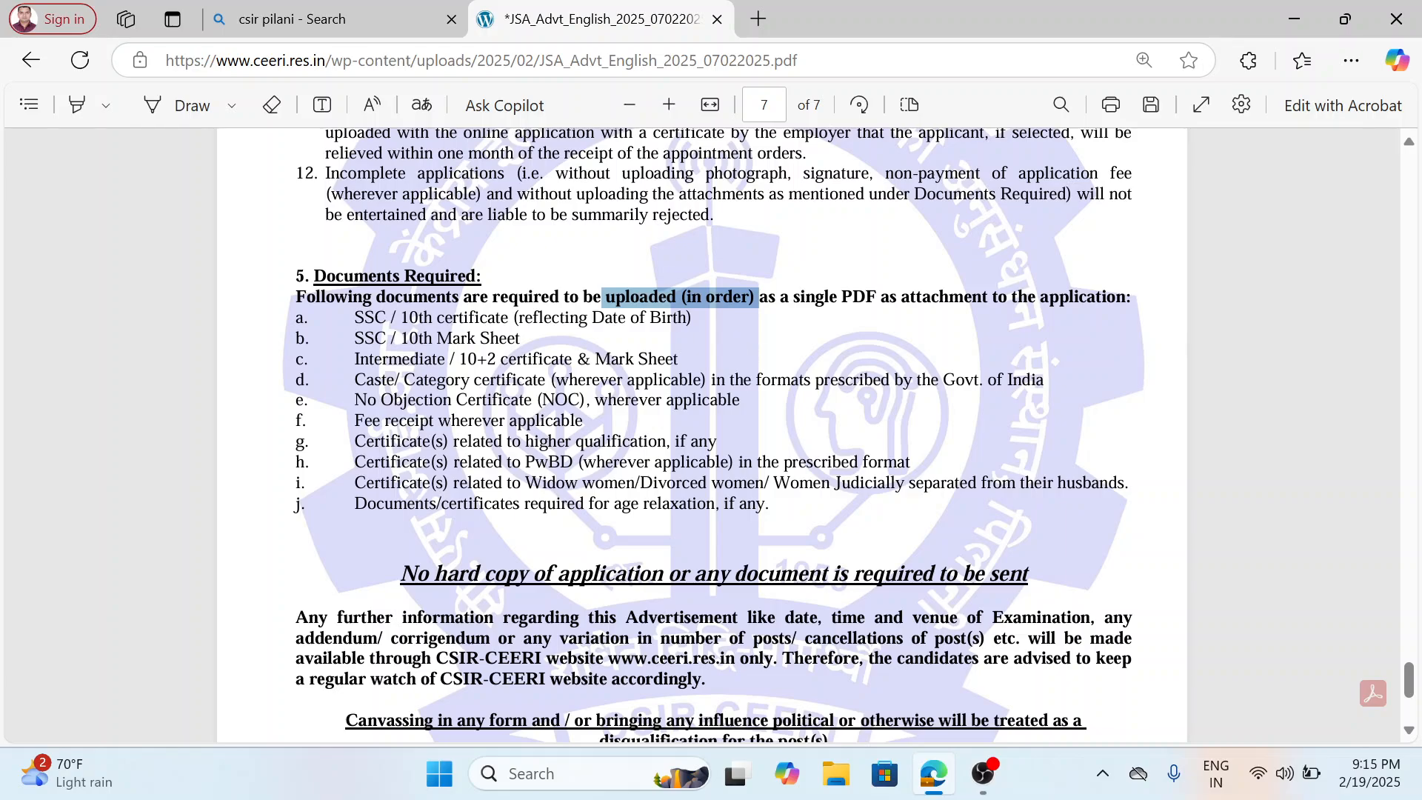
left_click_drag(355, 317, 502, 317)
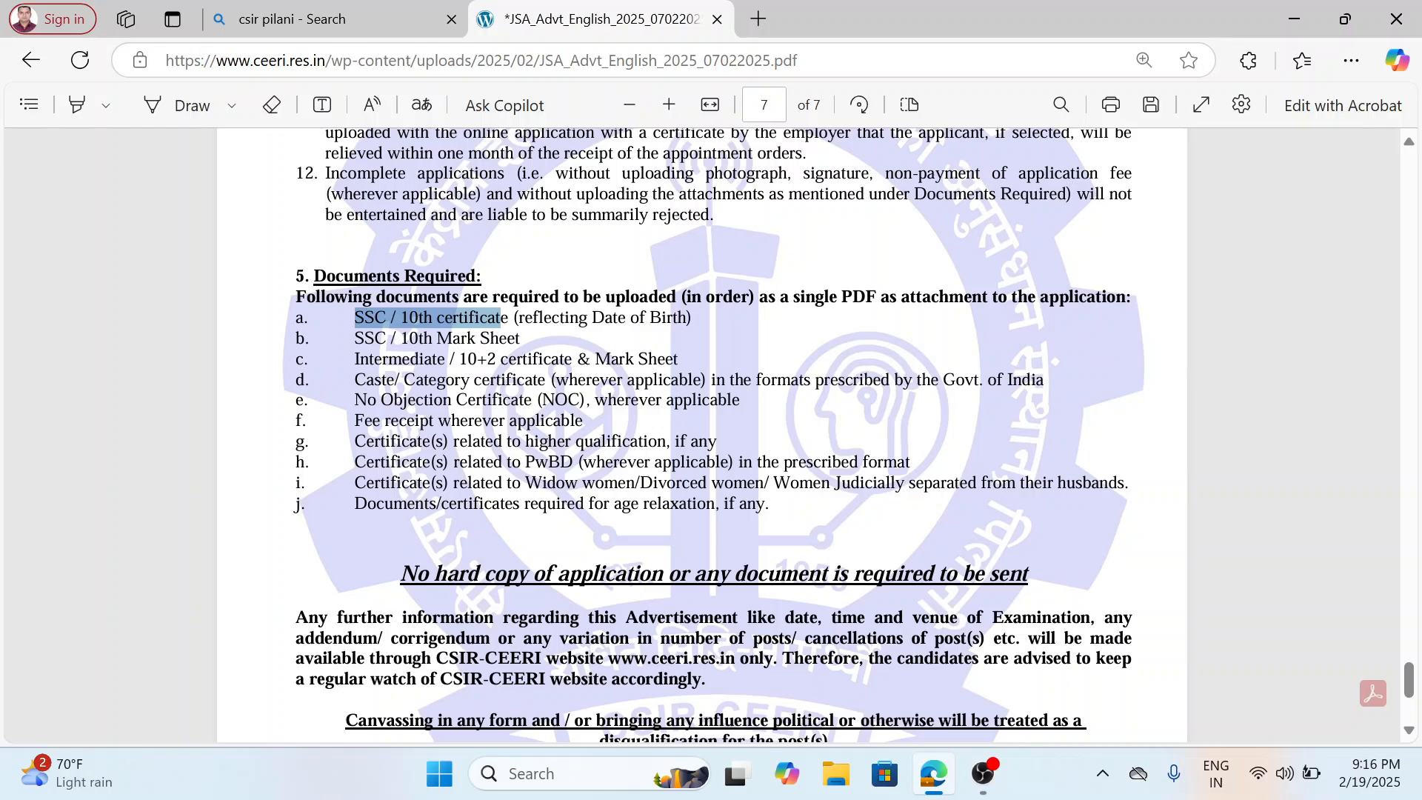
scroll(713, 435, "down", 2)
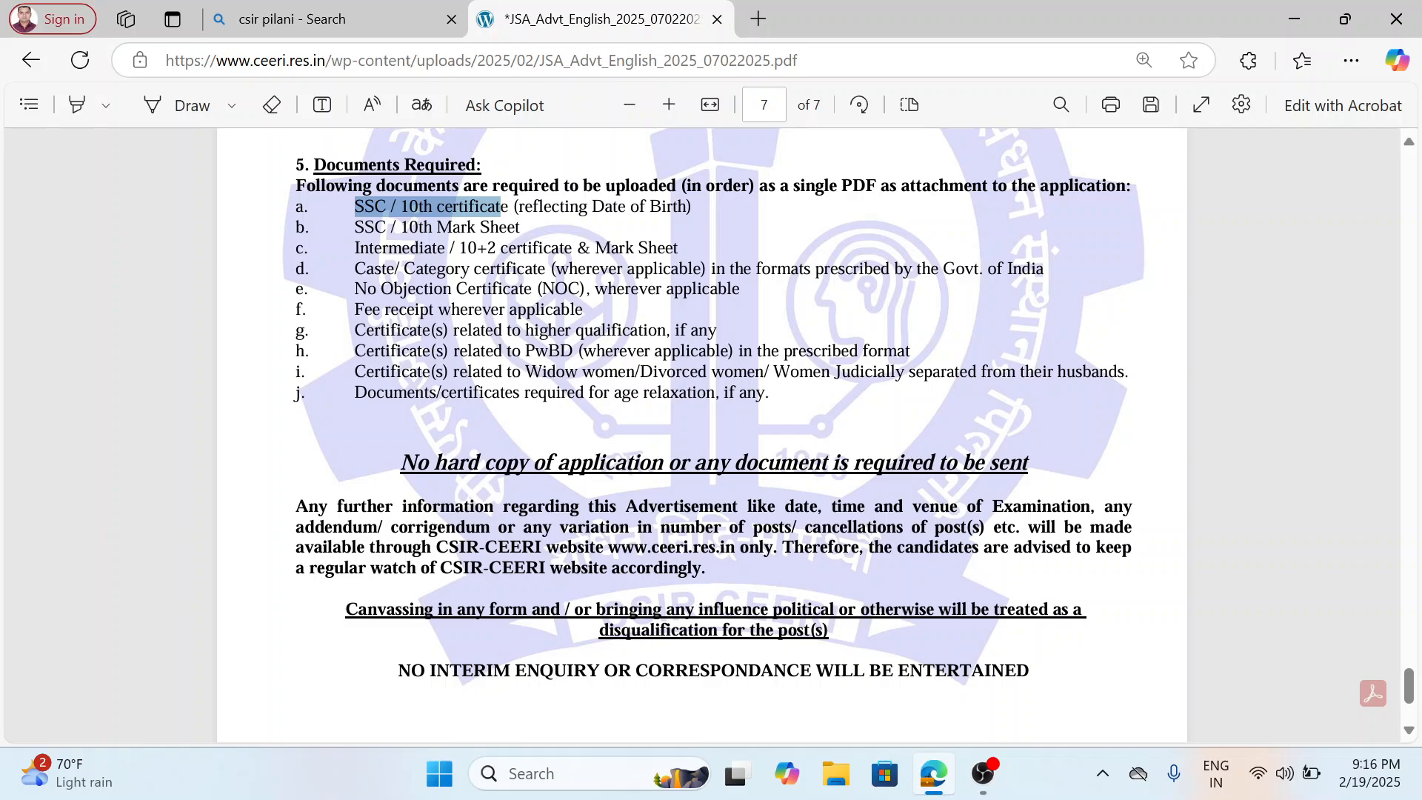
left_click_drag(401, 462, 1029, 462)
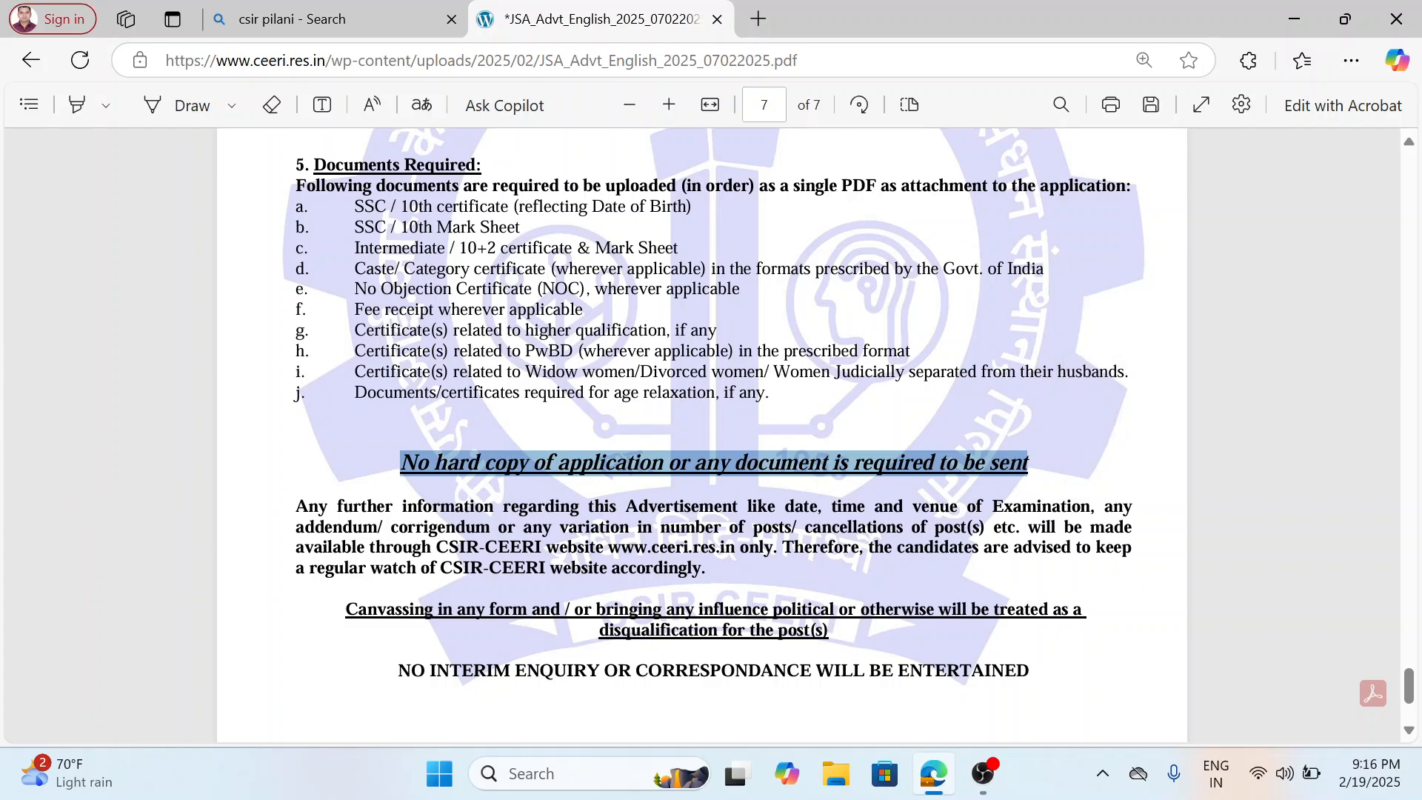
scroll(667, 603, "down", 3)
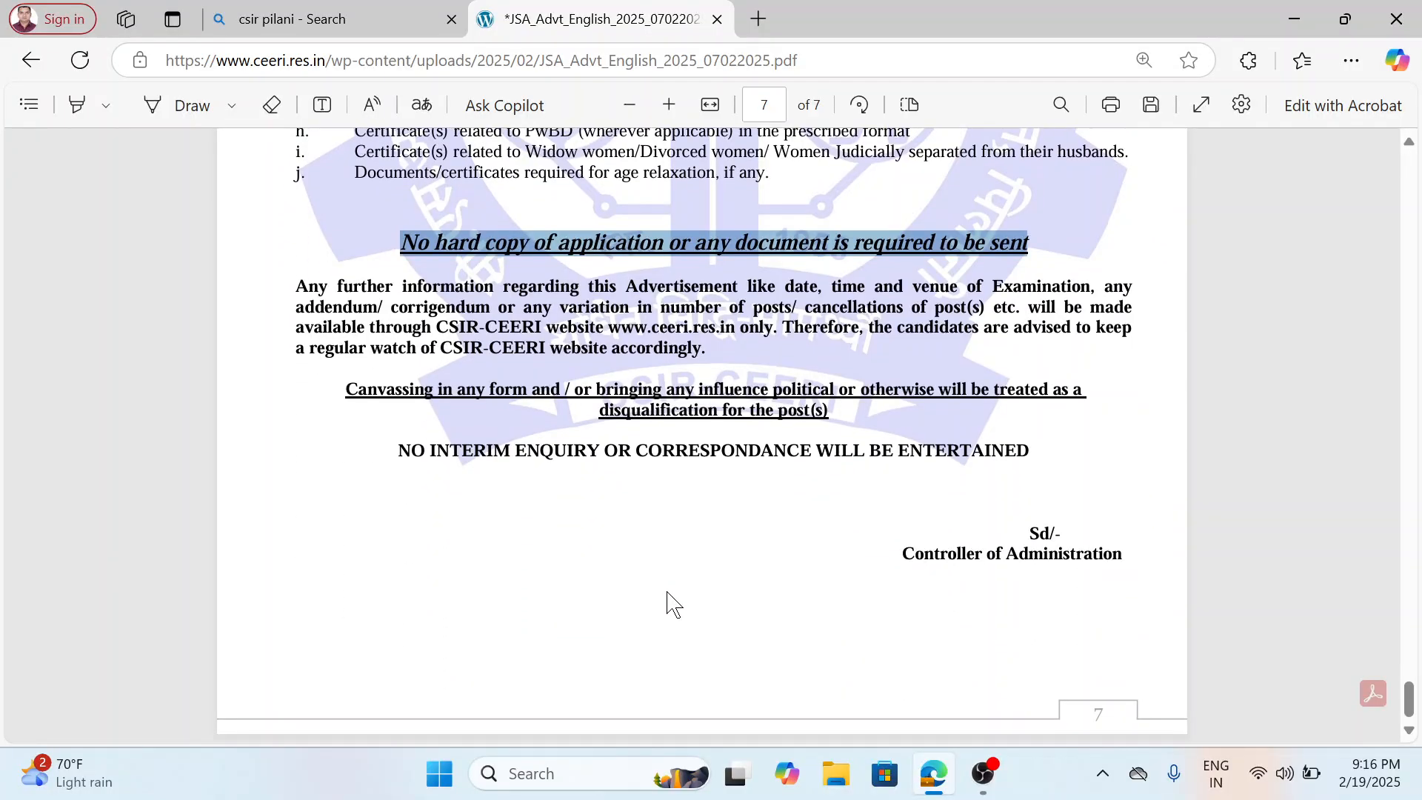
Return to the first page of the advertisement and switch to the csir pilani search results.
scroll(676, 590, "up", 12)
scroll(676, 590, "up", 20)
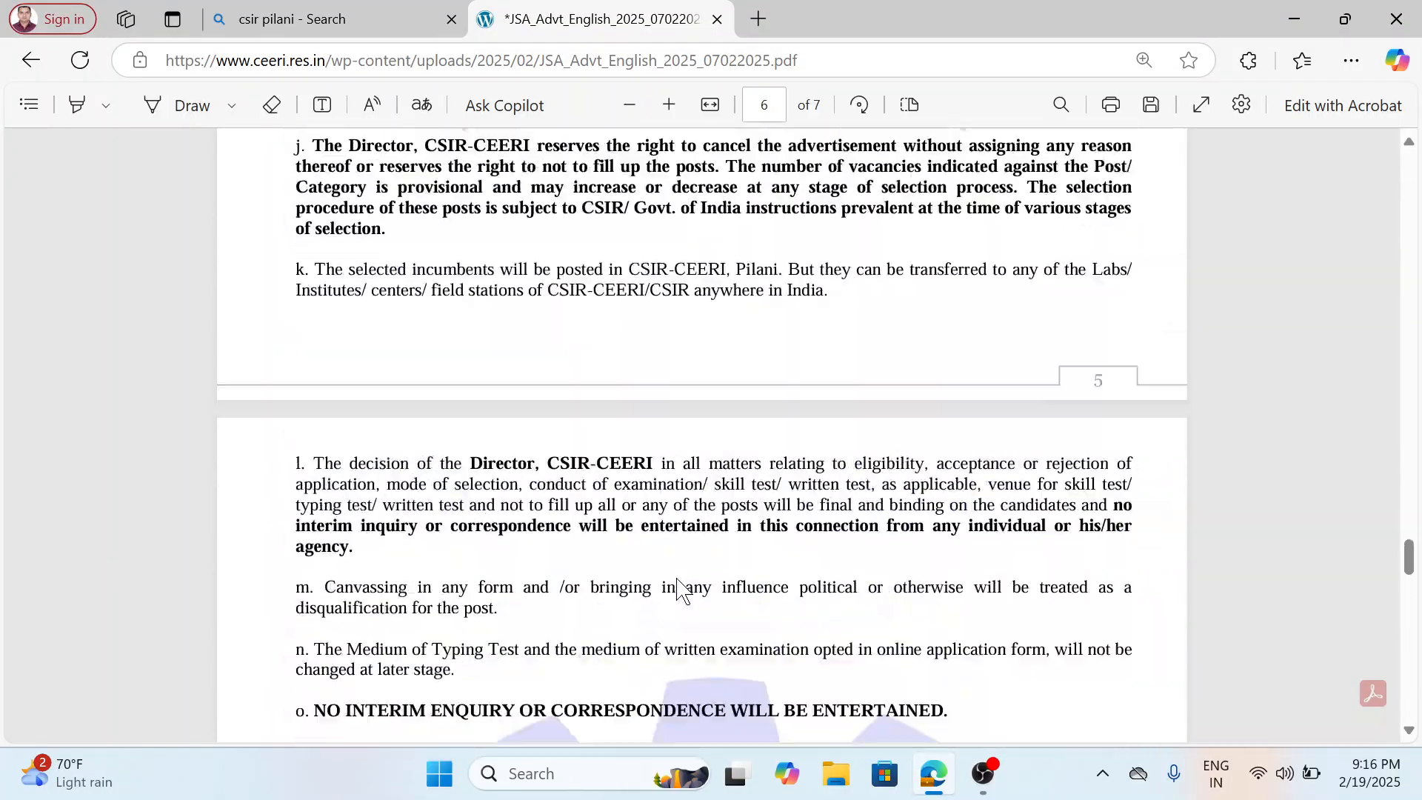
scroll(676, 591, "up", 20)
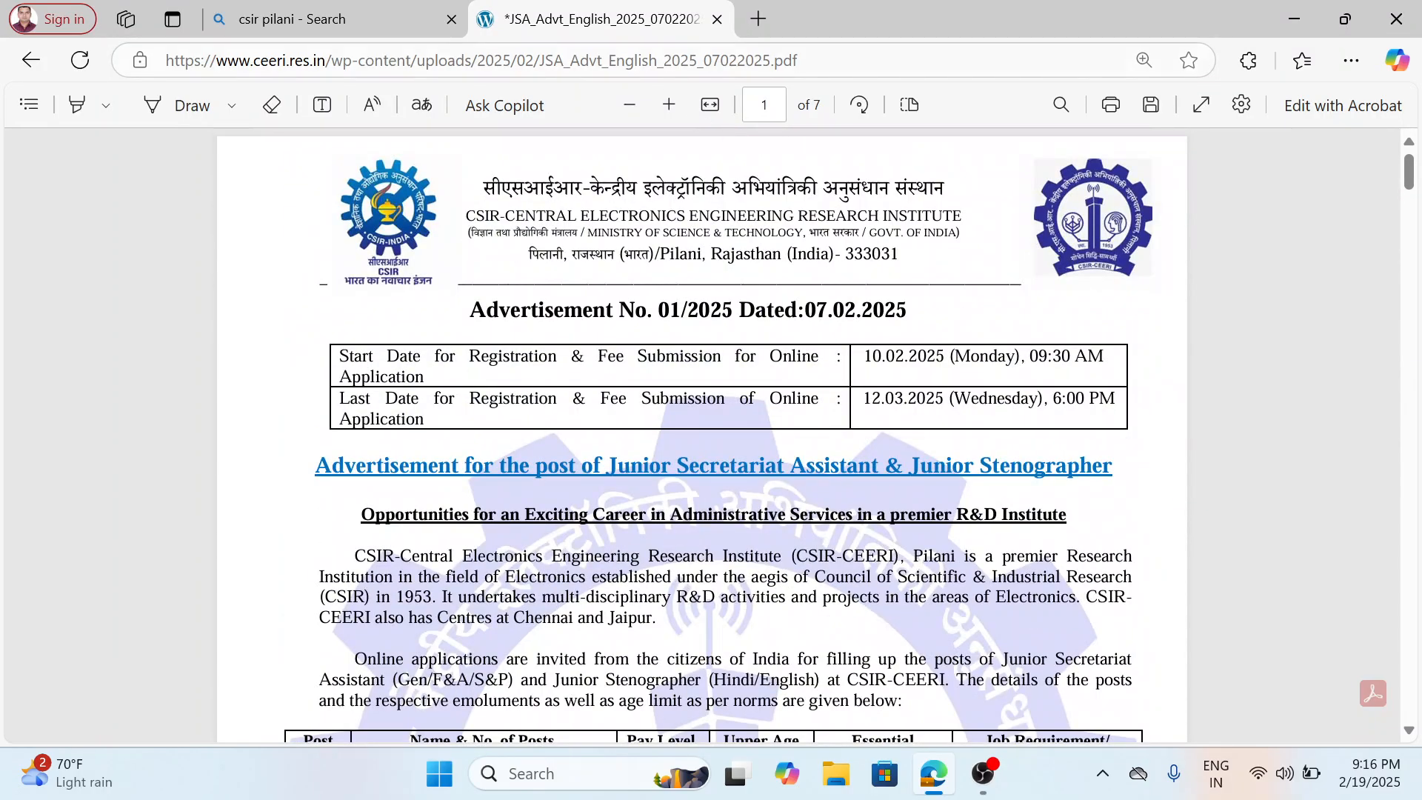
left_click(375, 17)
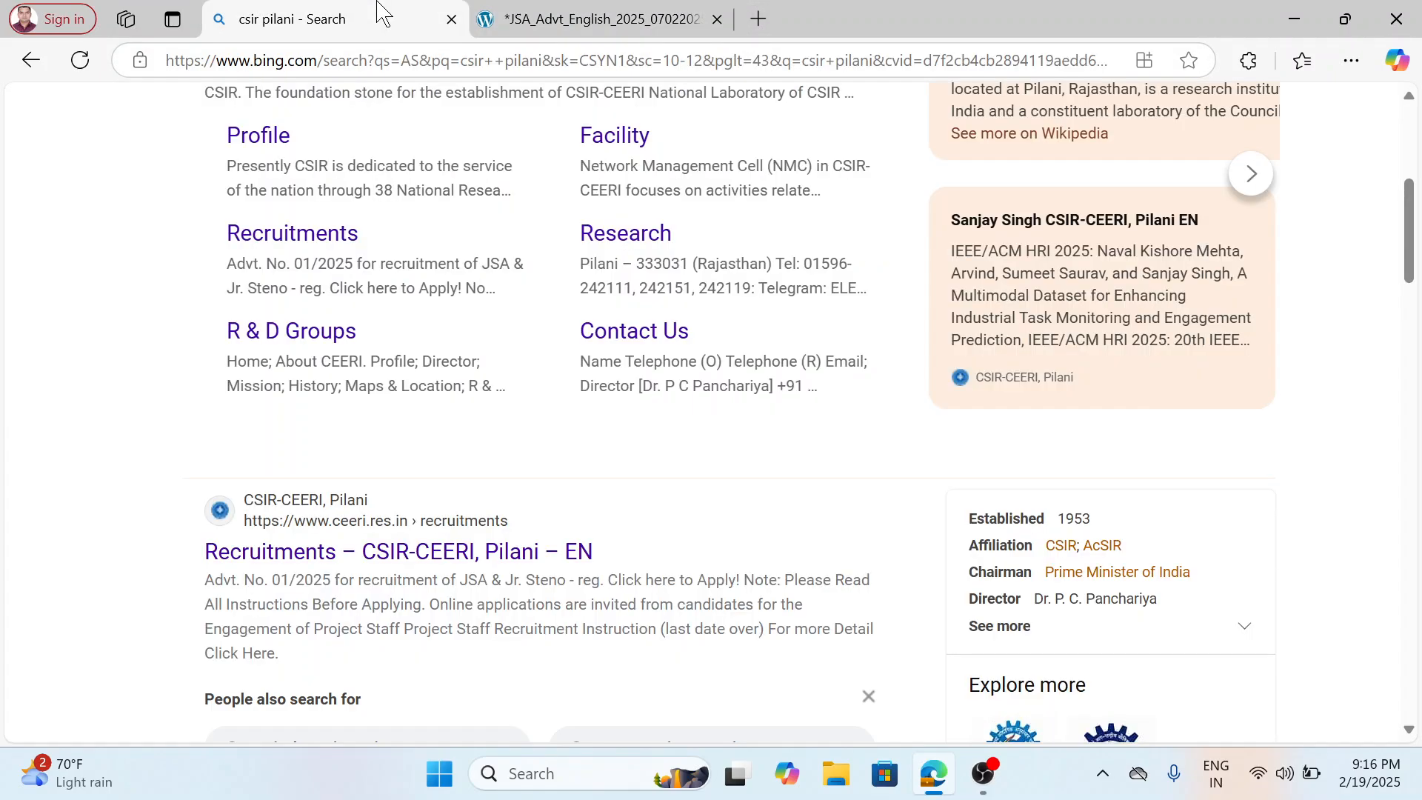
Open the CSIR-CEERI recruitments page, its Advt. No. 01/2025 JSA & Jr. Steno notice, and the application portal.
left_click(459, 552)
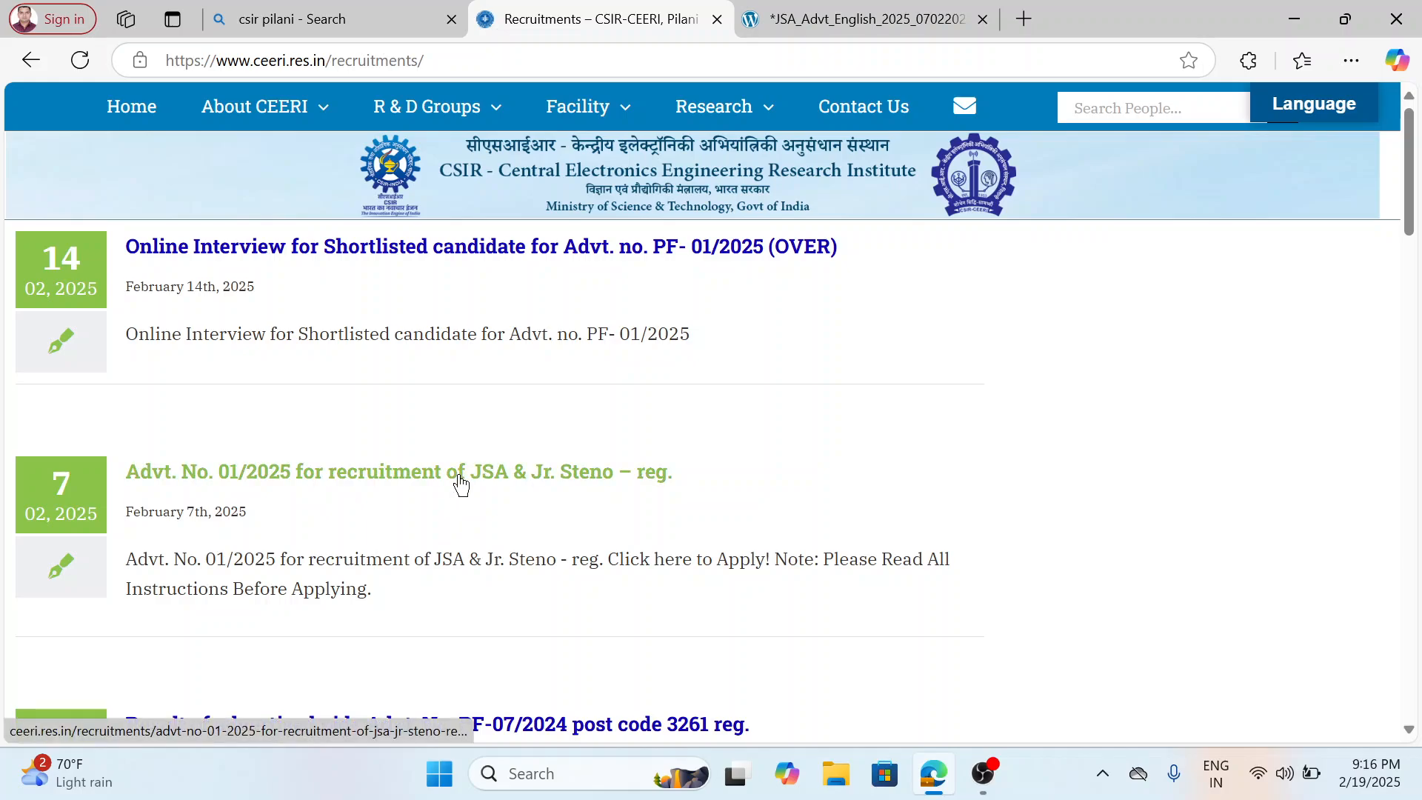
left_click(460, 475)
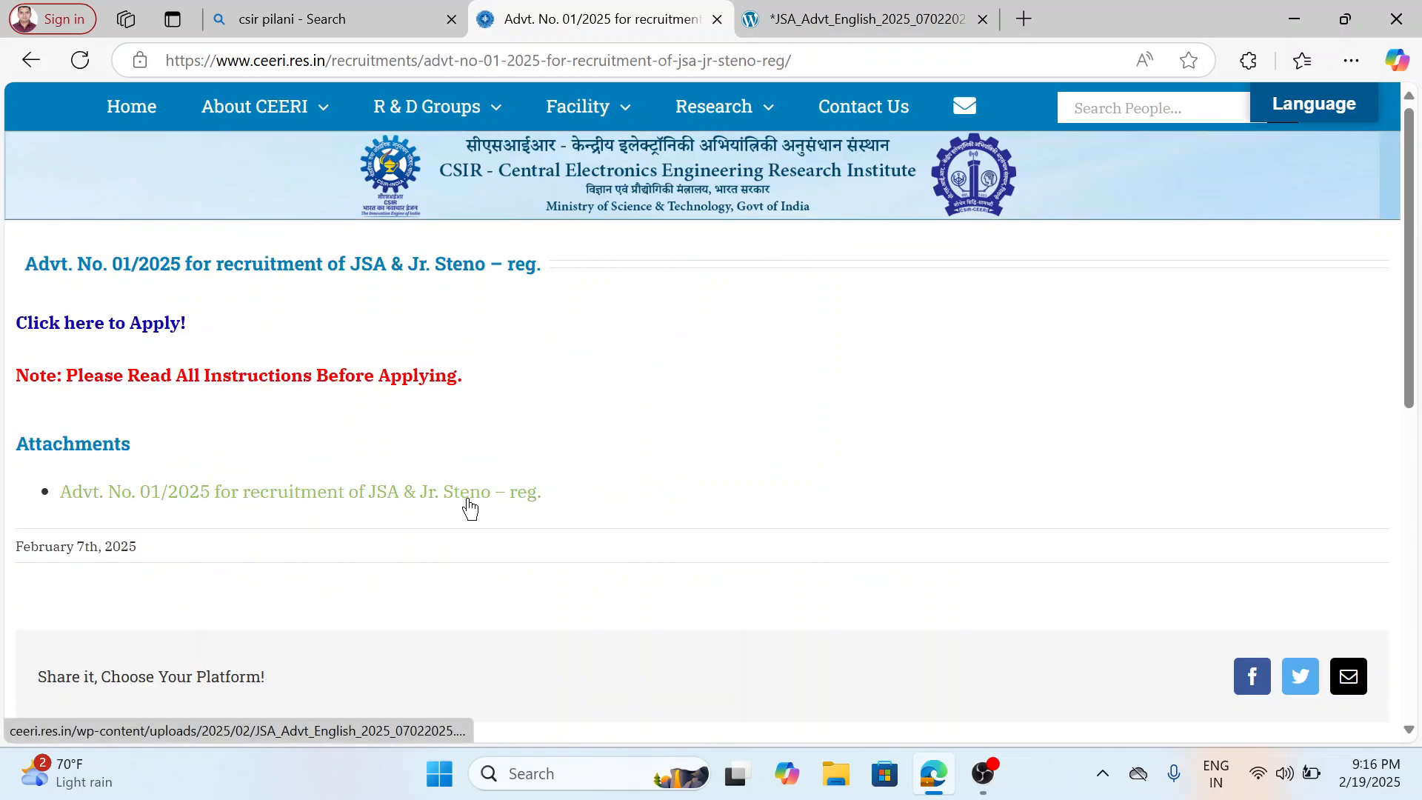
left_click(131, 326)
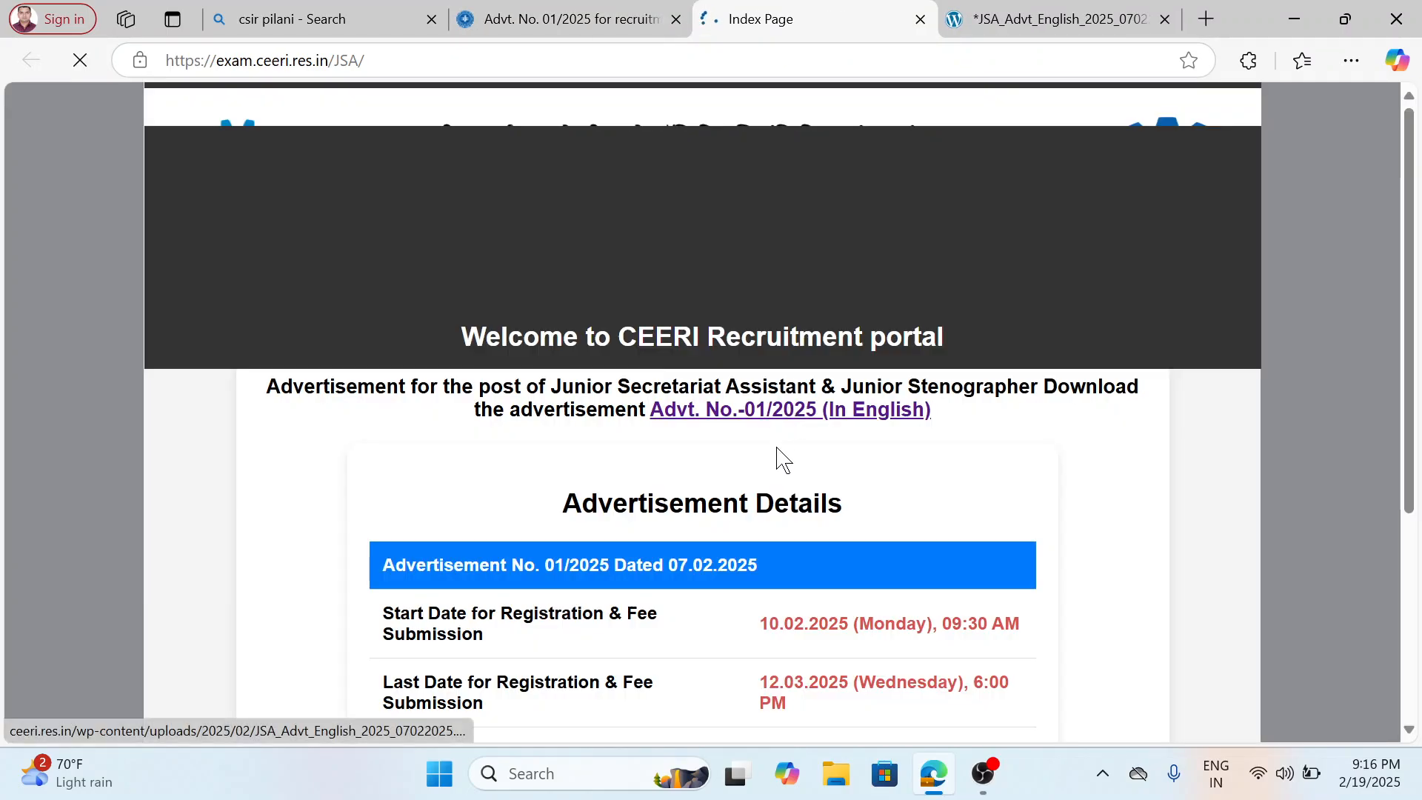
Read the portal's dates and instructions, accept the declaration of having read them, and open the new applicant registration form.
scroll(783, 463, "down", 3)
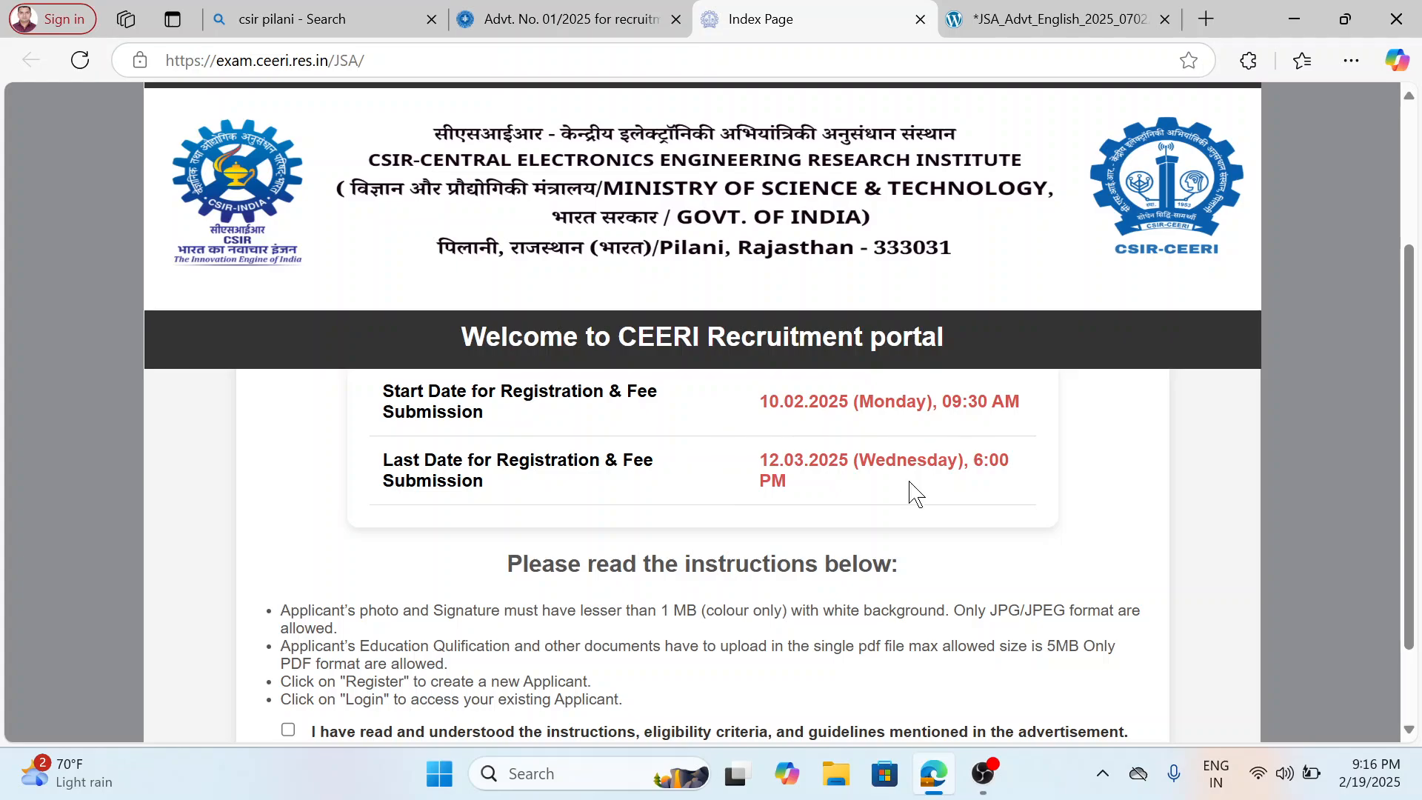
scroll(841, 533, "down", 1)
scroll(838, 530, "down", 1)
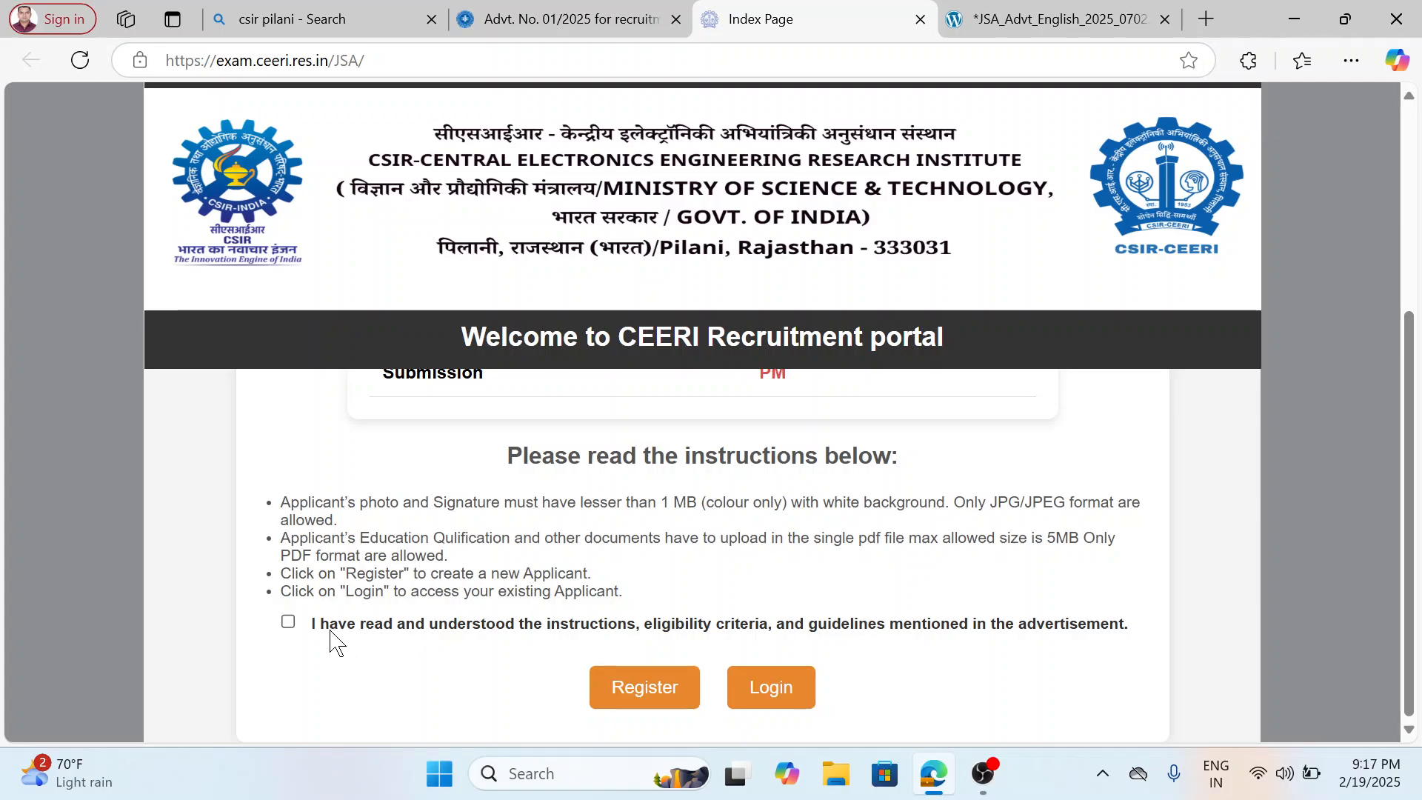
left_click(288, 622)
left_click(637, 690)
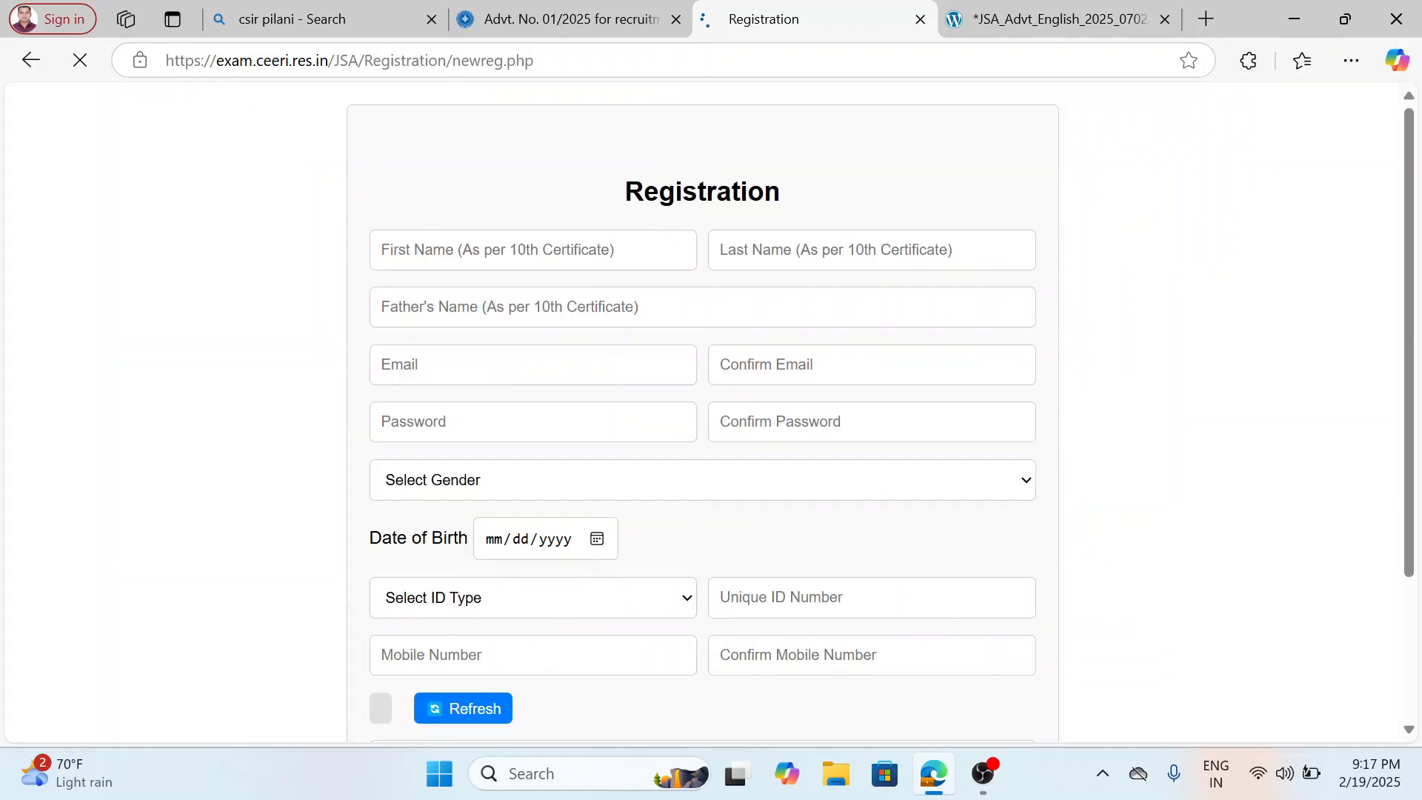
Fill in the applicant's name, e-mail and mobile number from the matching saved personal info entry.
left_click(533, 466)
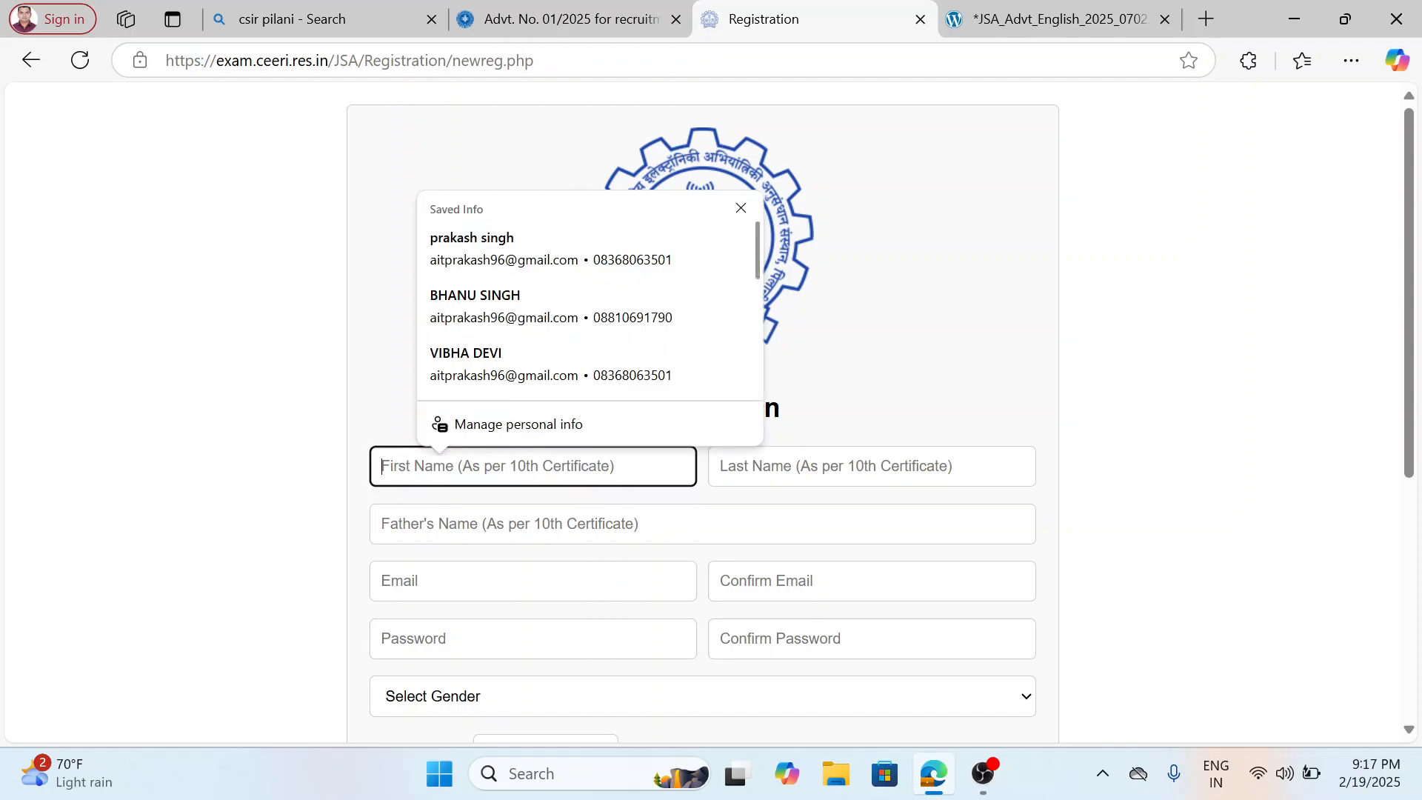
scroll(556, 331, "down", 1)
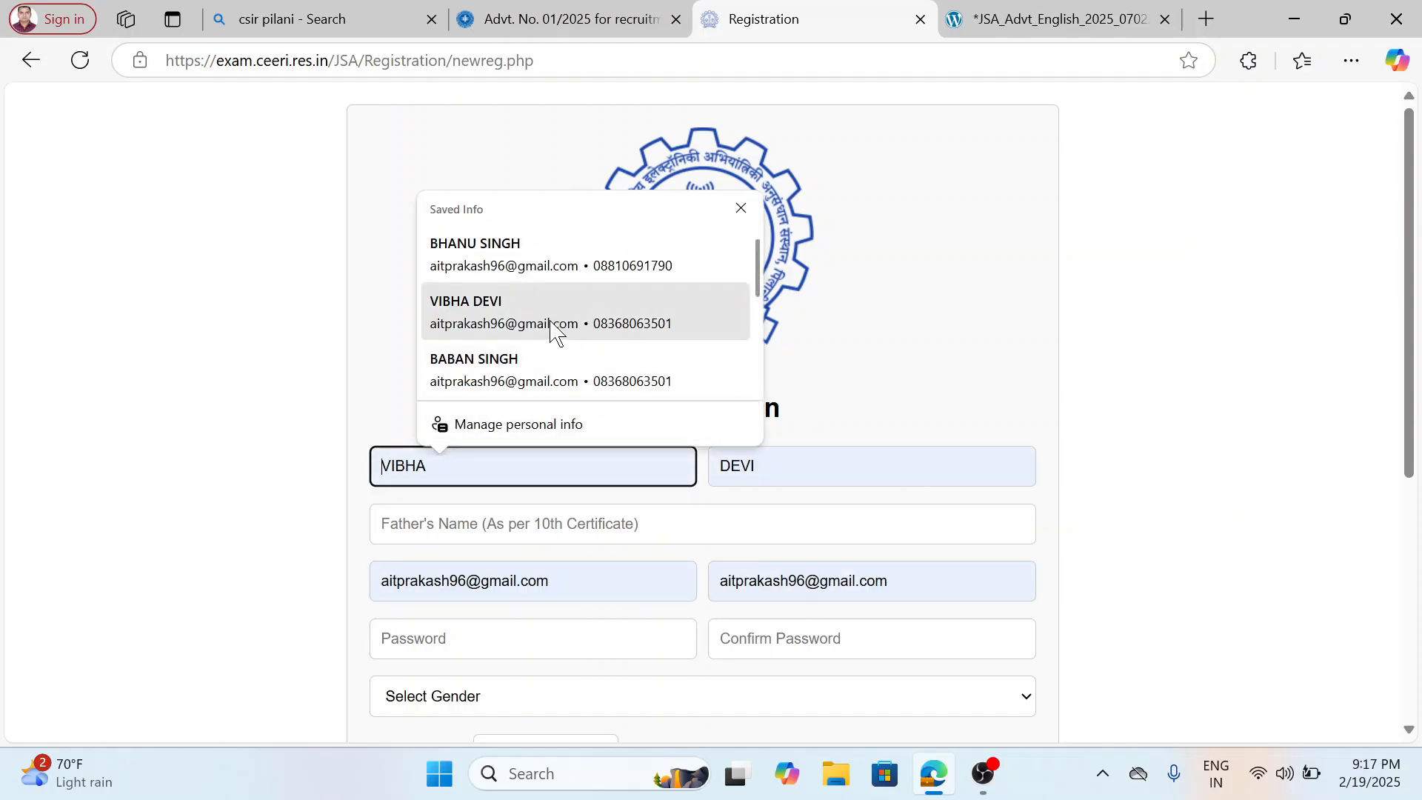
left_click(542, 260)
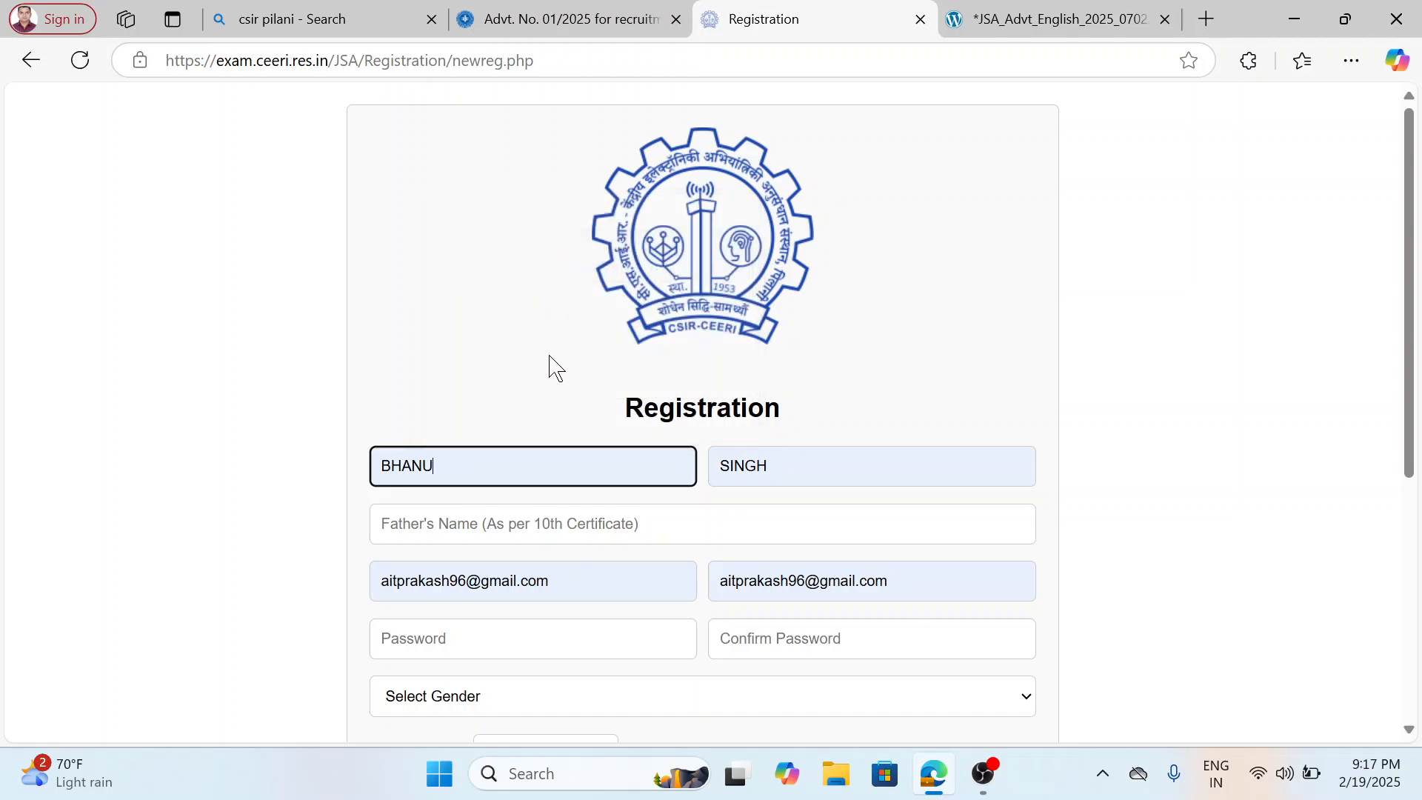
left_click(822, 466)
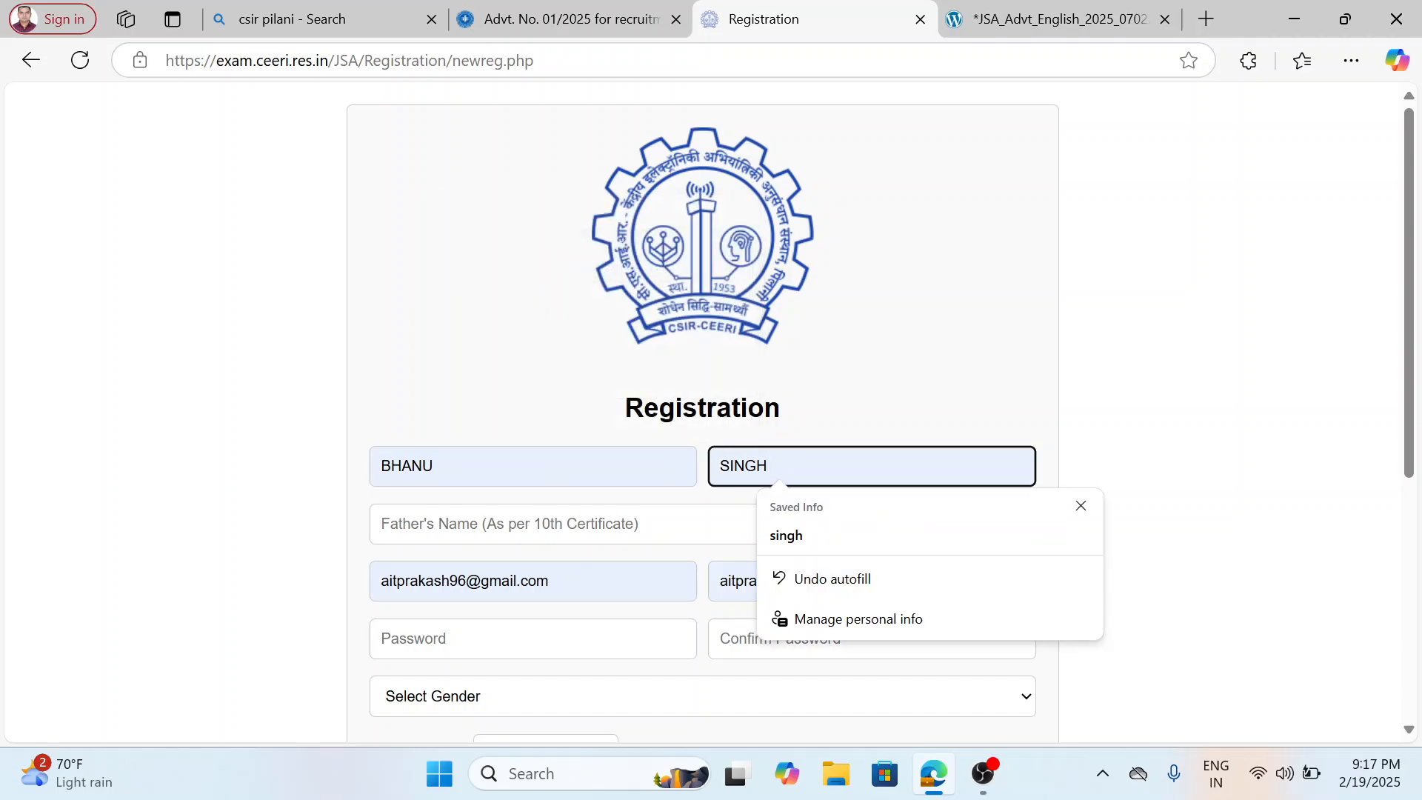
Complete the applicant's first name in capital letters and enter the father's full name.
left_click(518, 466)
type("pratap")
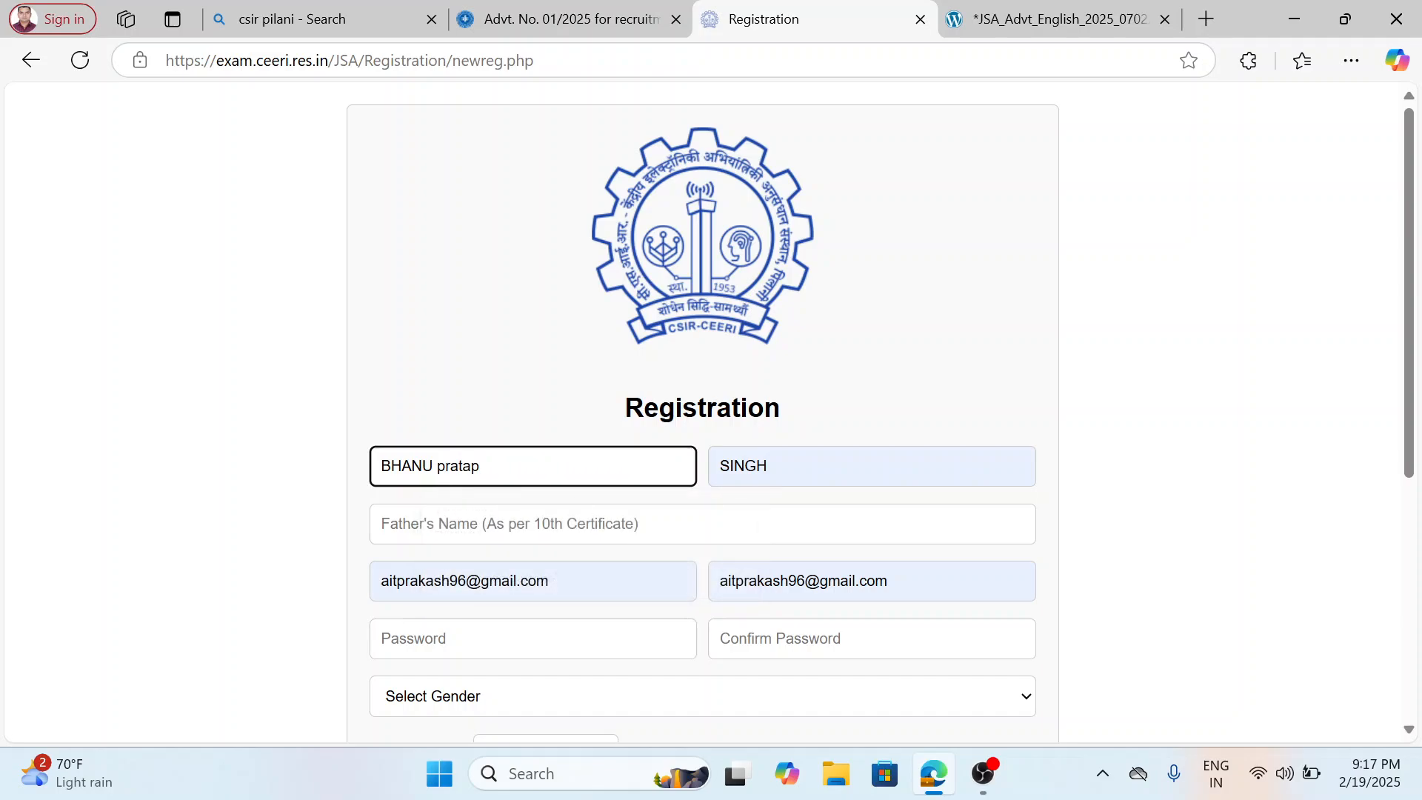
left_click(518, 524)
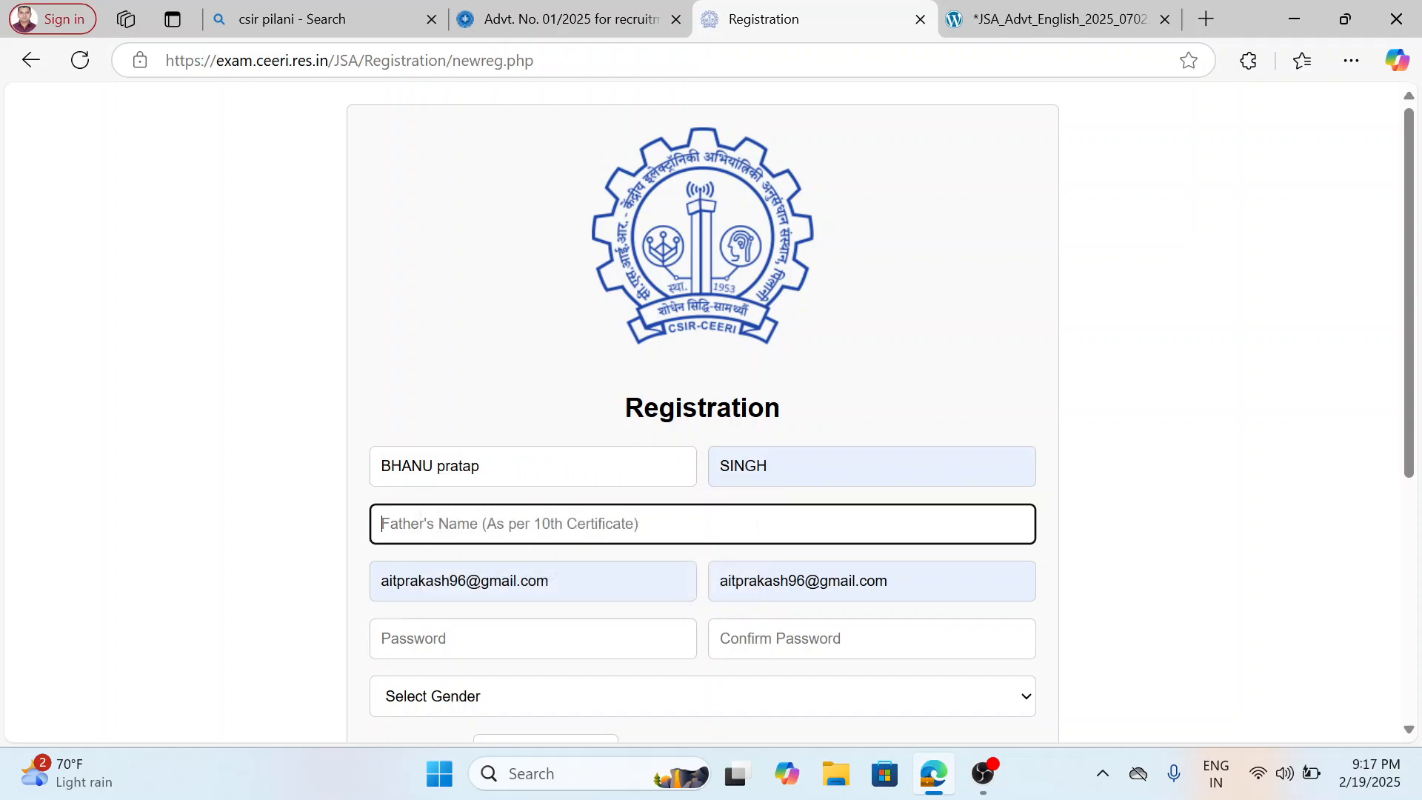
left_click(563, 478)
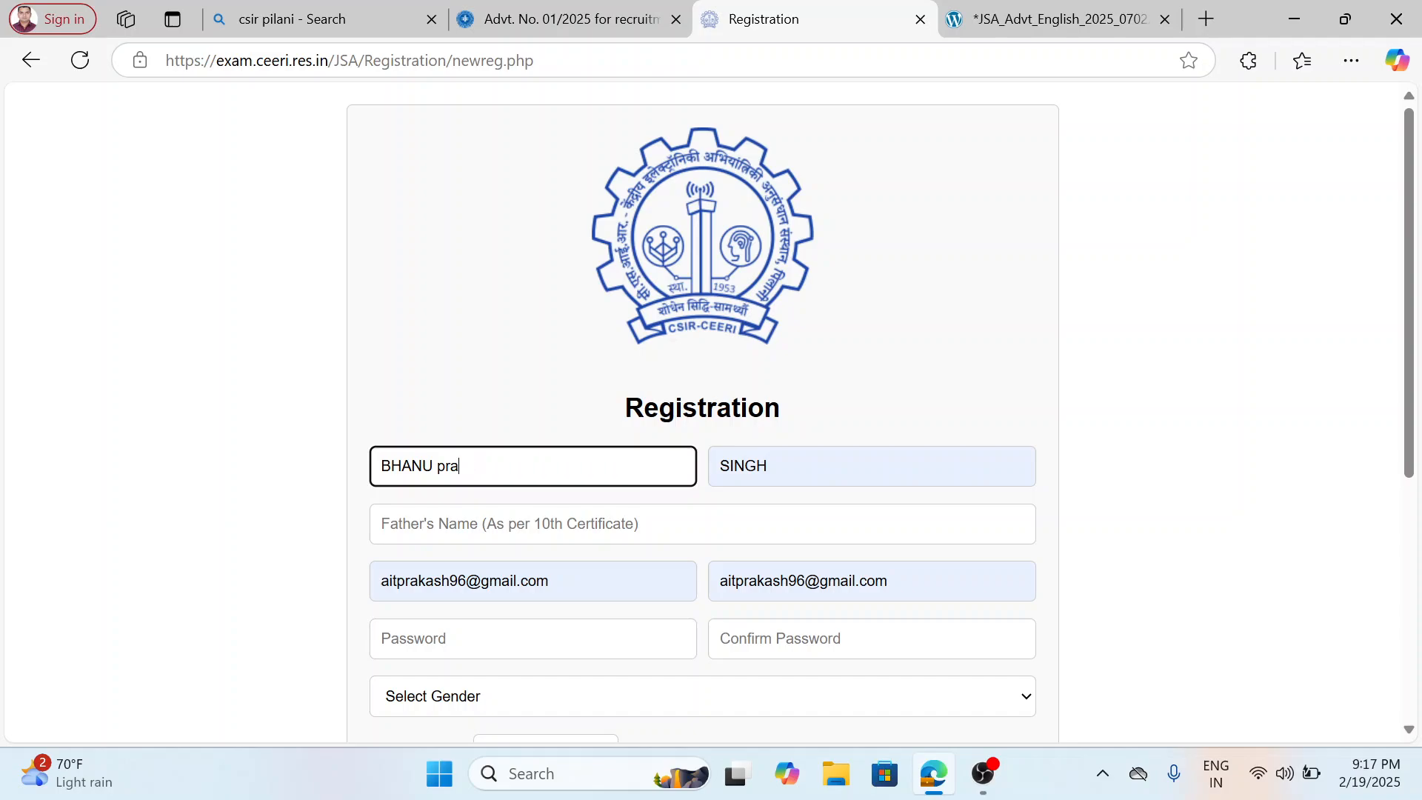
key("BackSpace")
key("BackSpace")
key("BackSpace")
type("PRA")
left_click(563, 525)
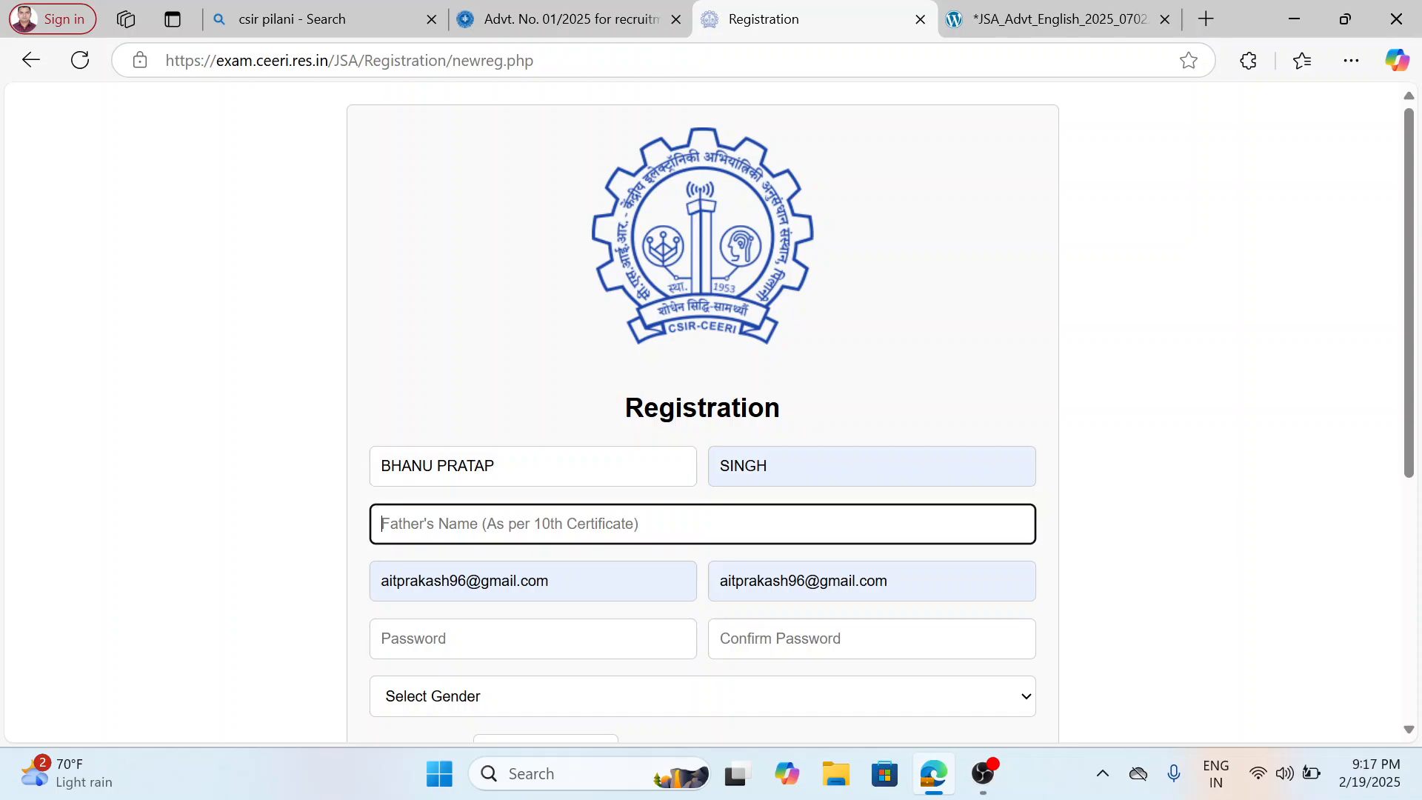
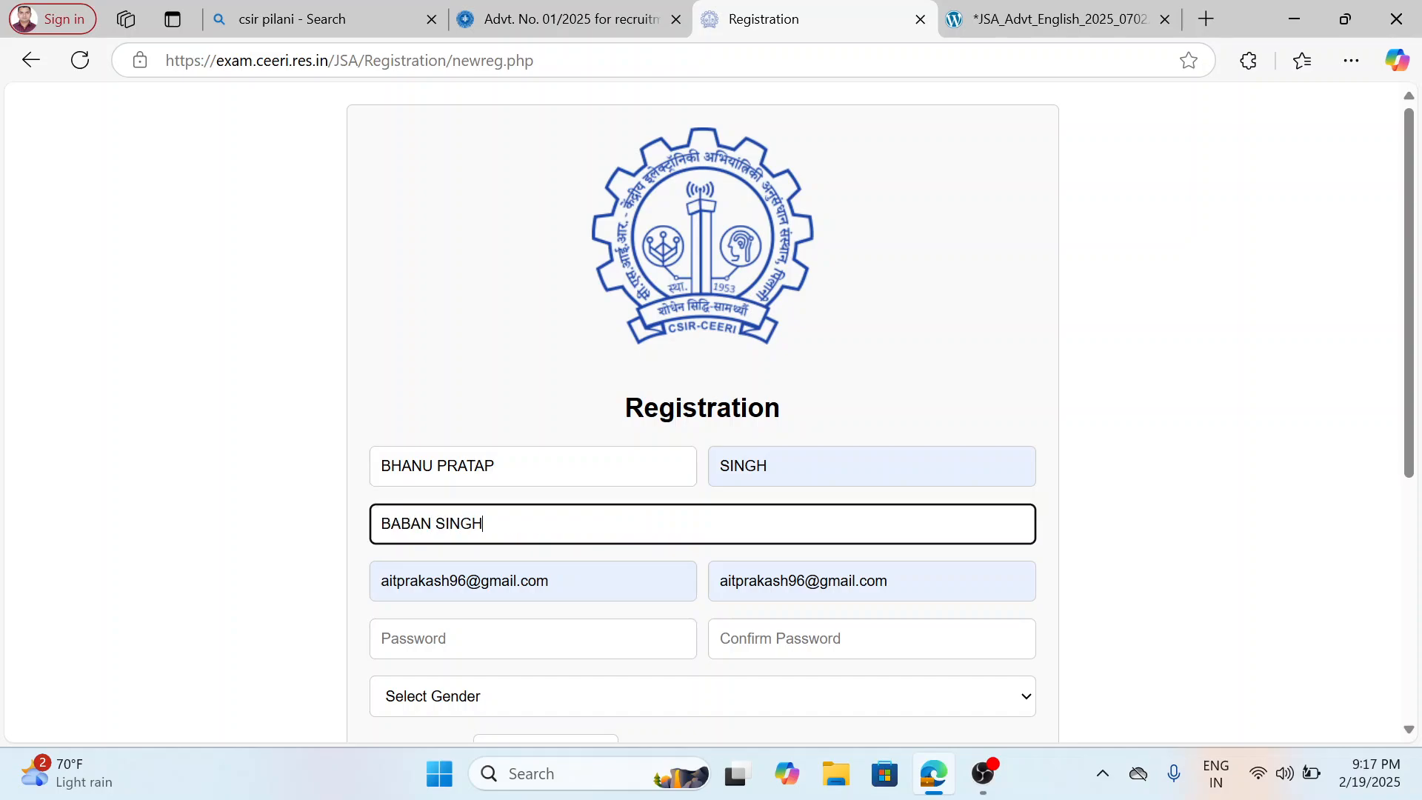
Enter and confirm the account password, and set the gender to Male.
scroll(704, 415, "down", 2)
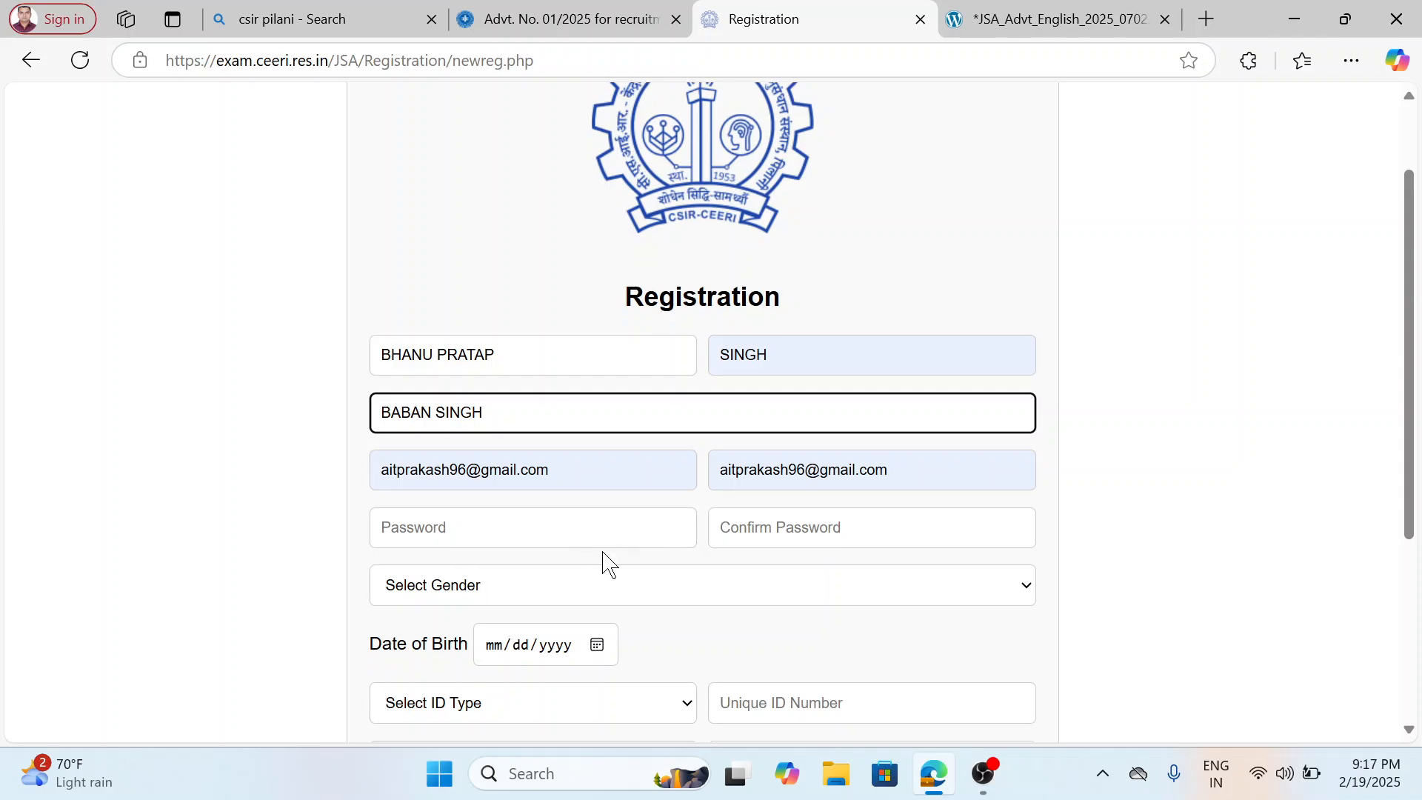
left_click(602, 537)
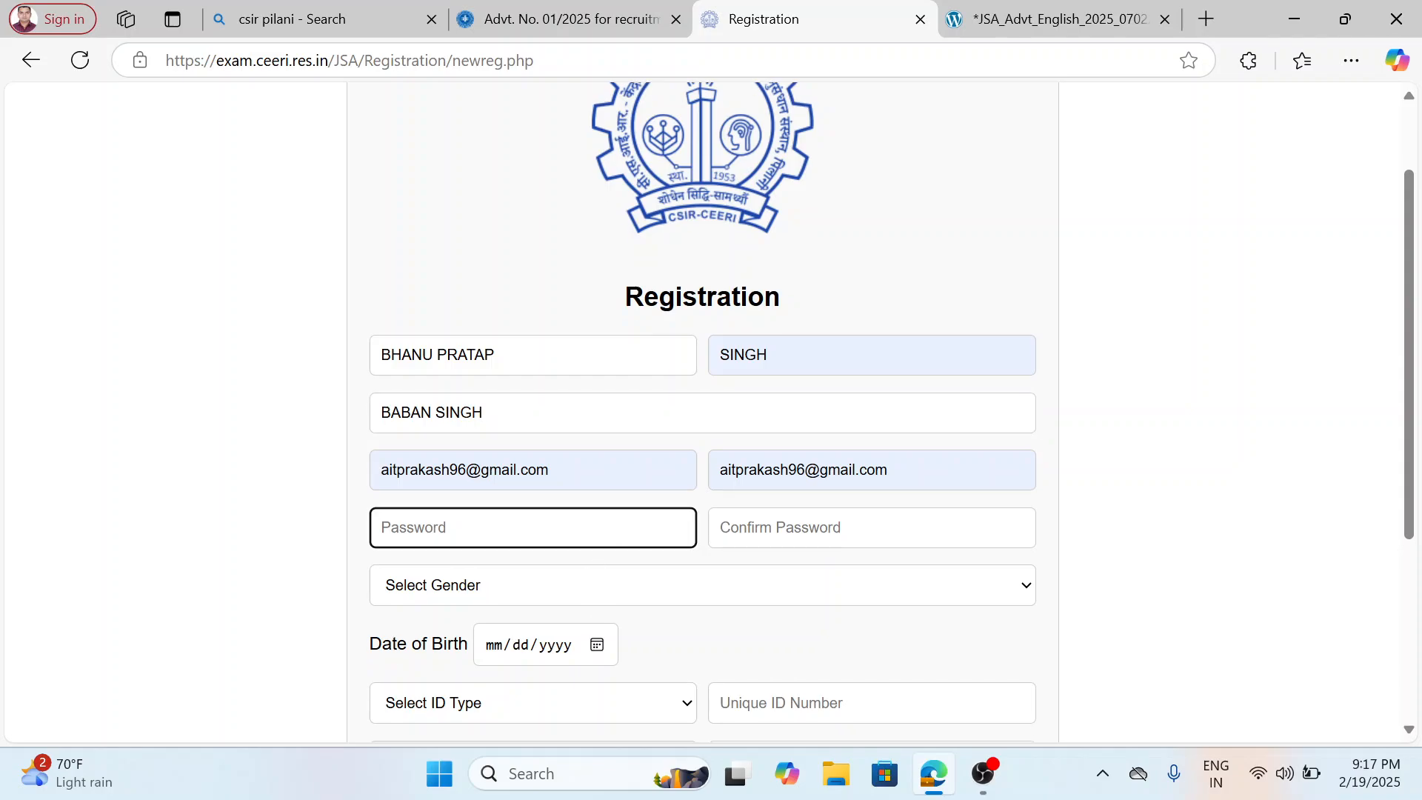
type("••")
key("Tab")
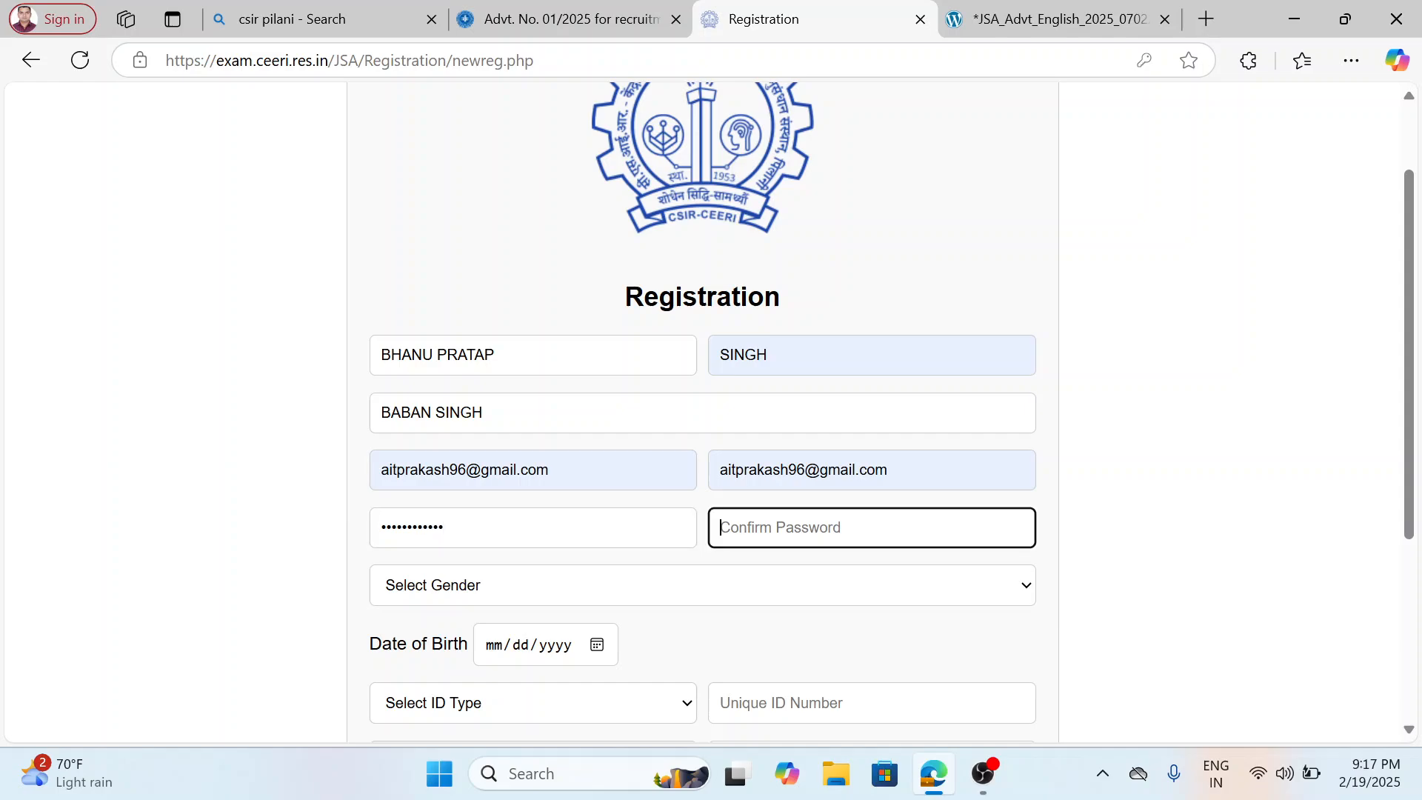
type("•")
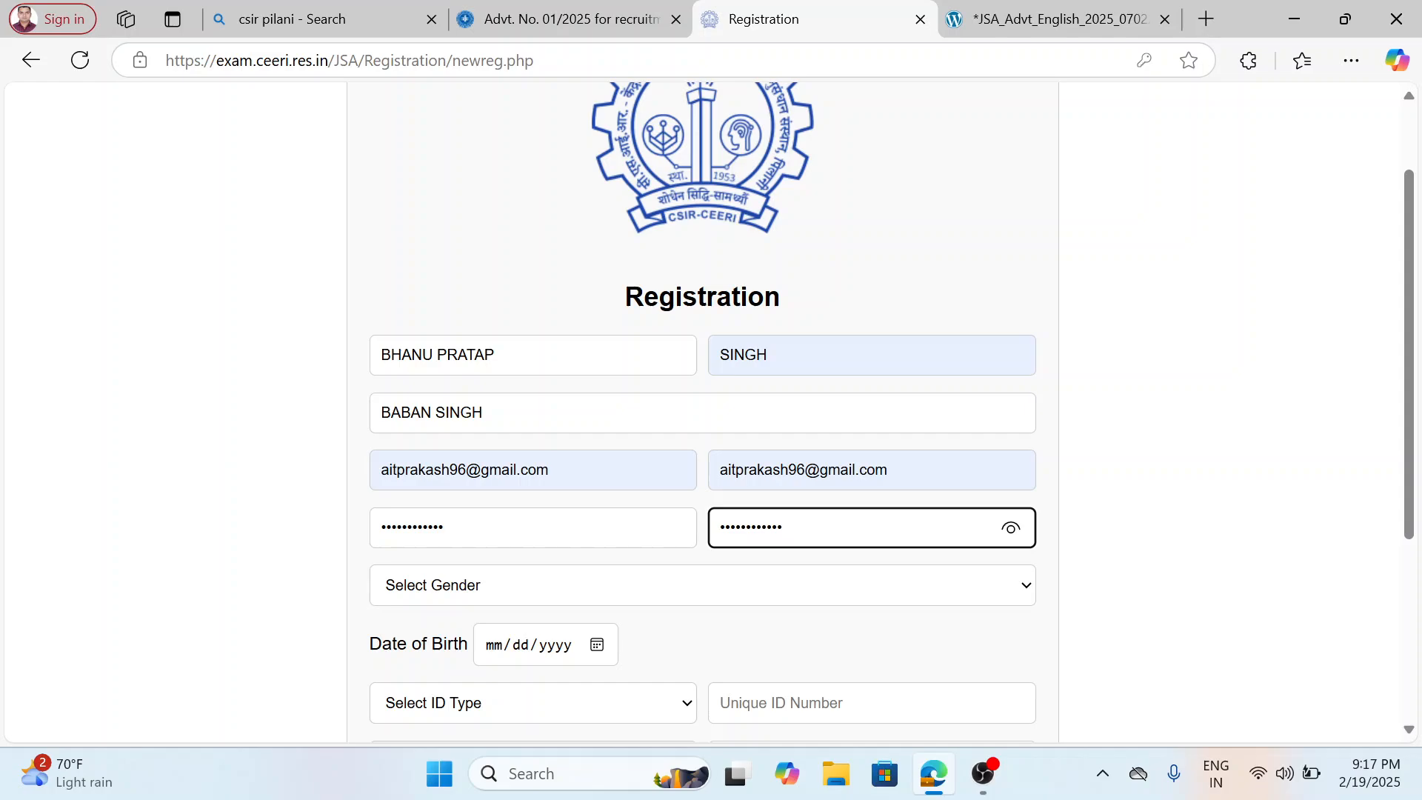
left_click(825, 595)
left_click(714, 652)
Open the date of birth calendar and advance it by one month.
scroll(736, 638, "down", 2)
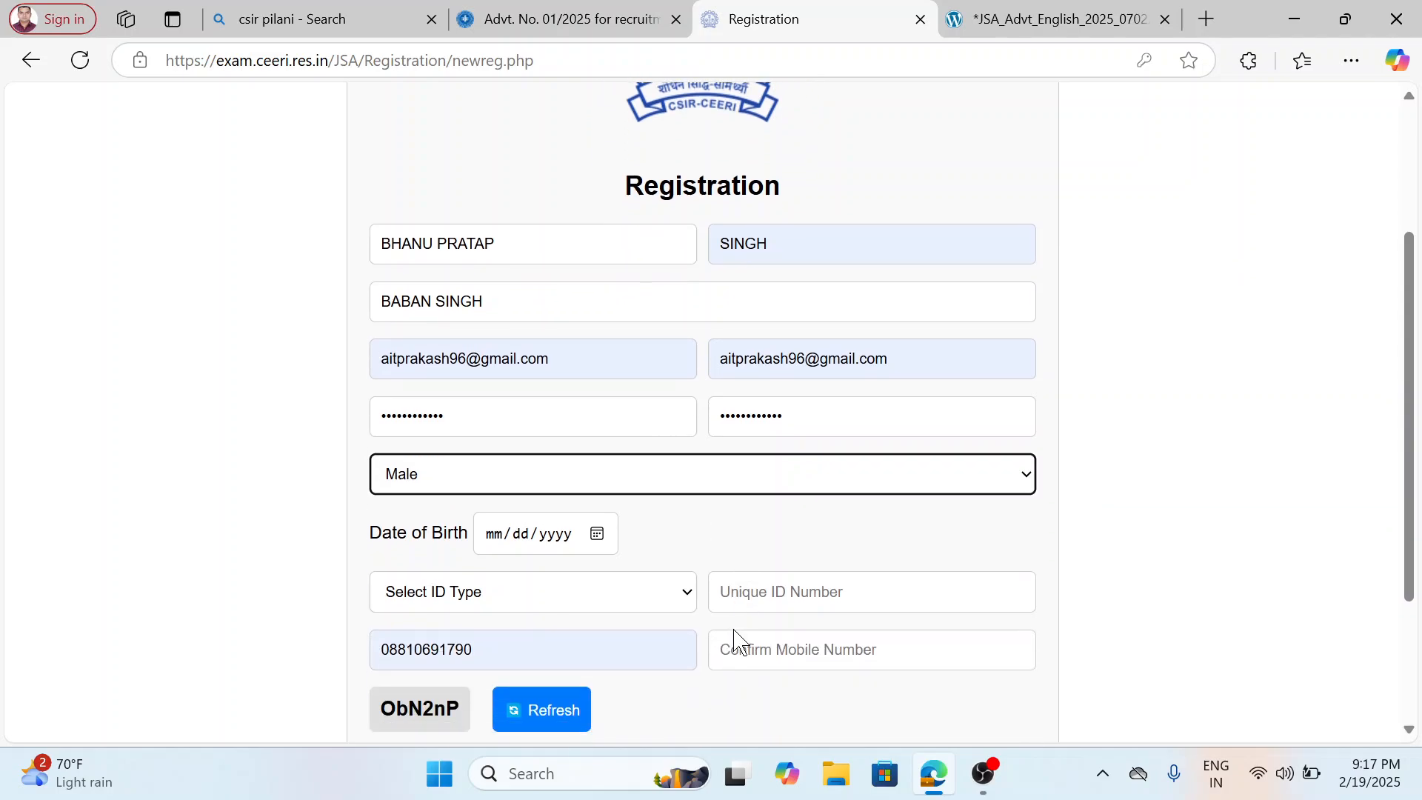
scroll(585, 534, "down", 1)
left_click(585, 534)
left_click(581, 468)
left_click(591, 424)
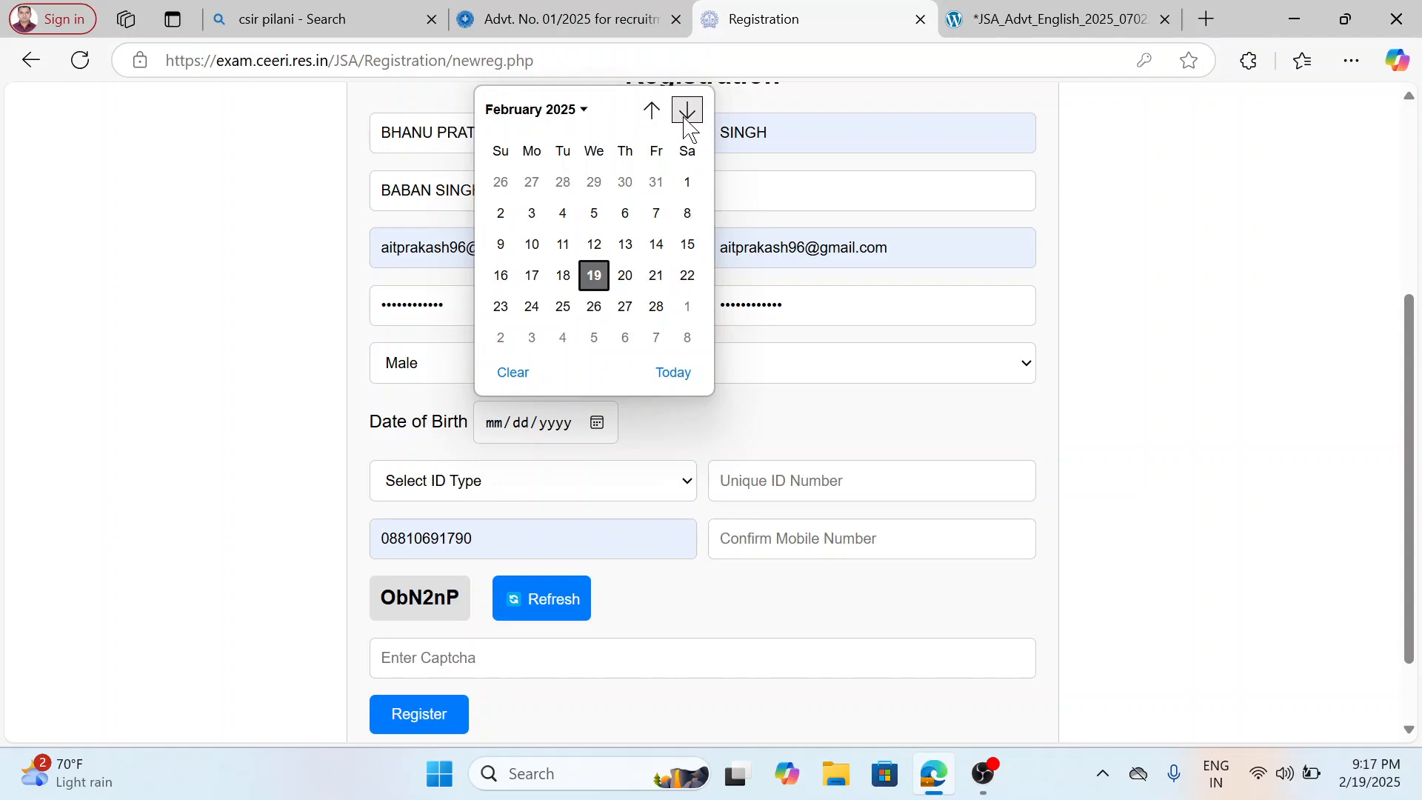
left_click(580, 111)
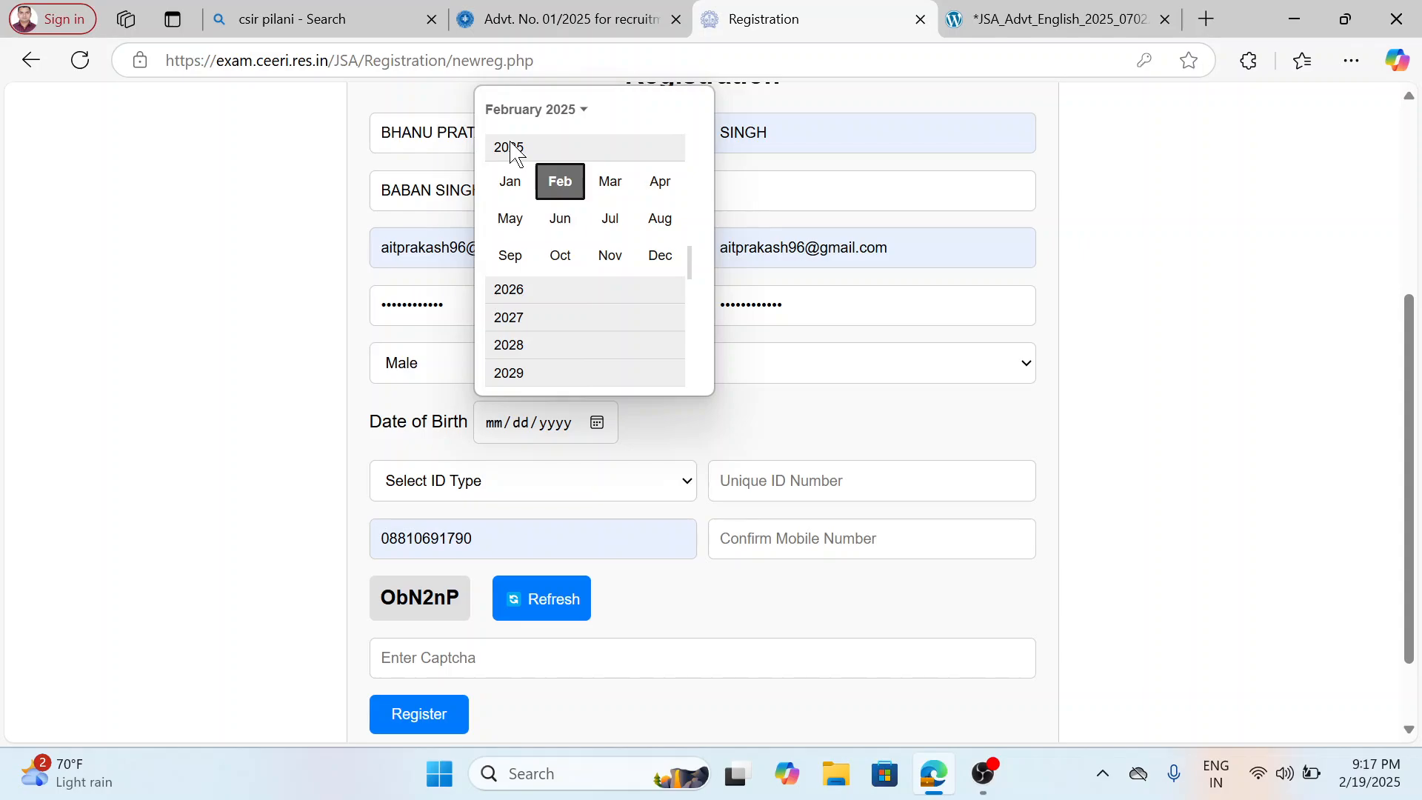
left_click(565, 112)
left_click(565, 111)
left_click(565, 111)
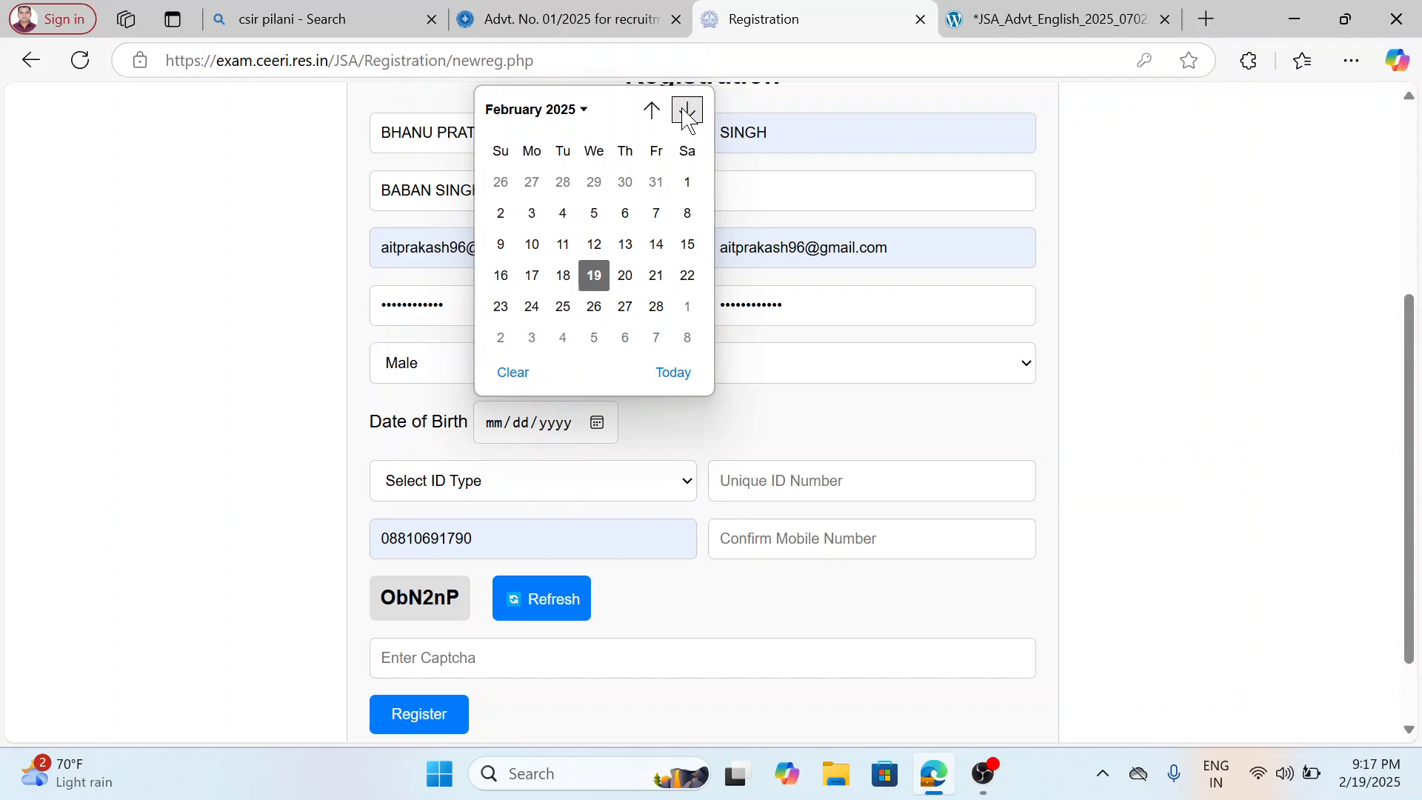
left_click(687, 111)
left_click(557, 111)
left_click(553, 113)
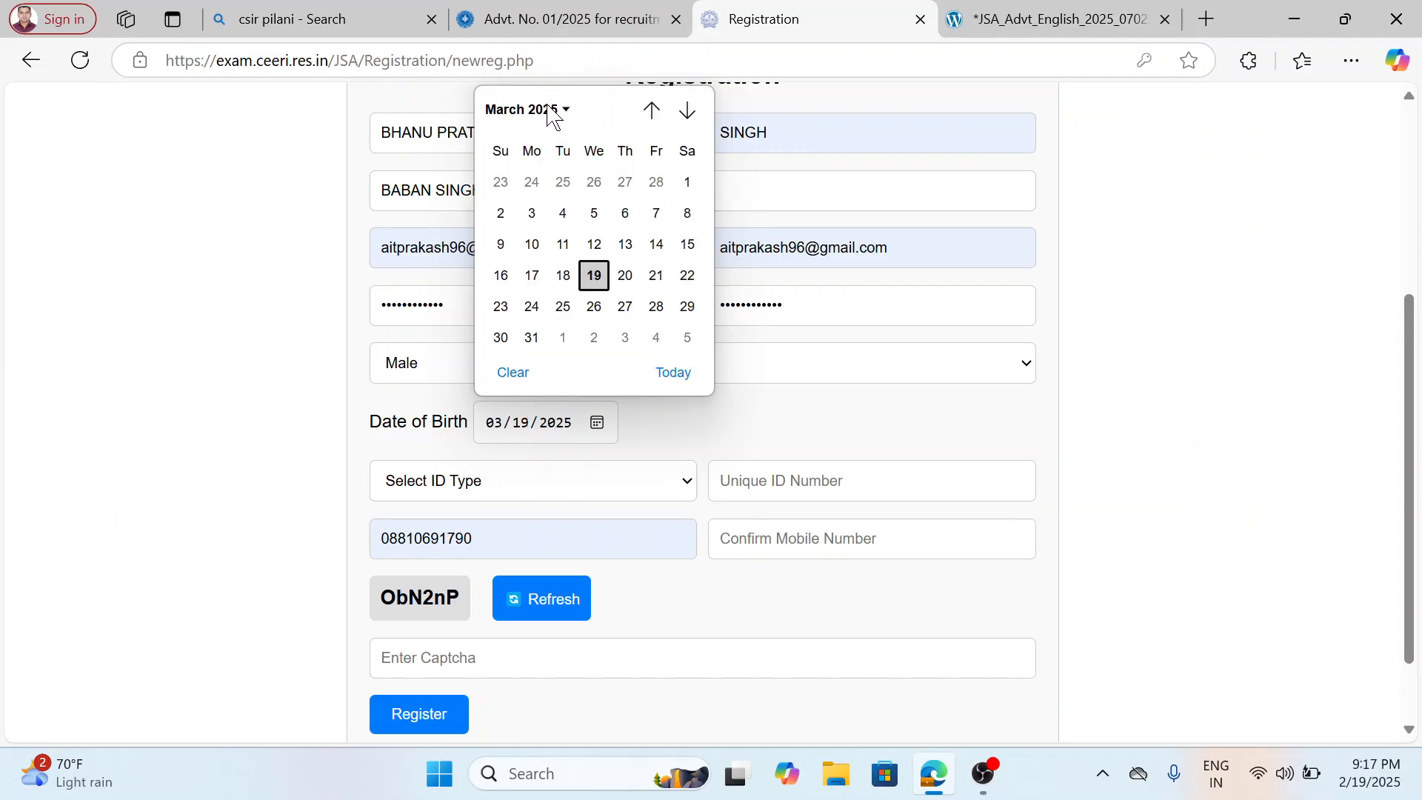
left_click(552, 113)
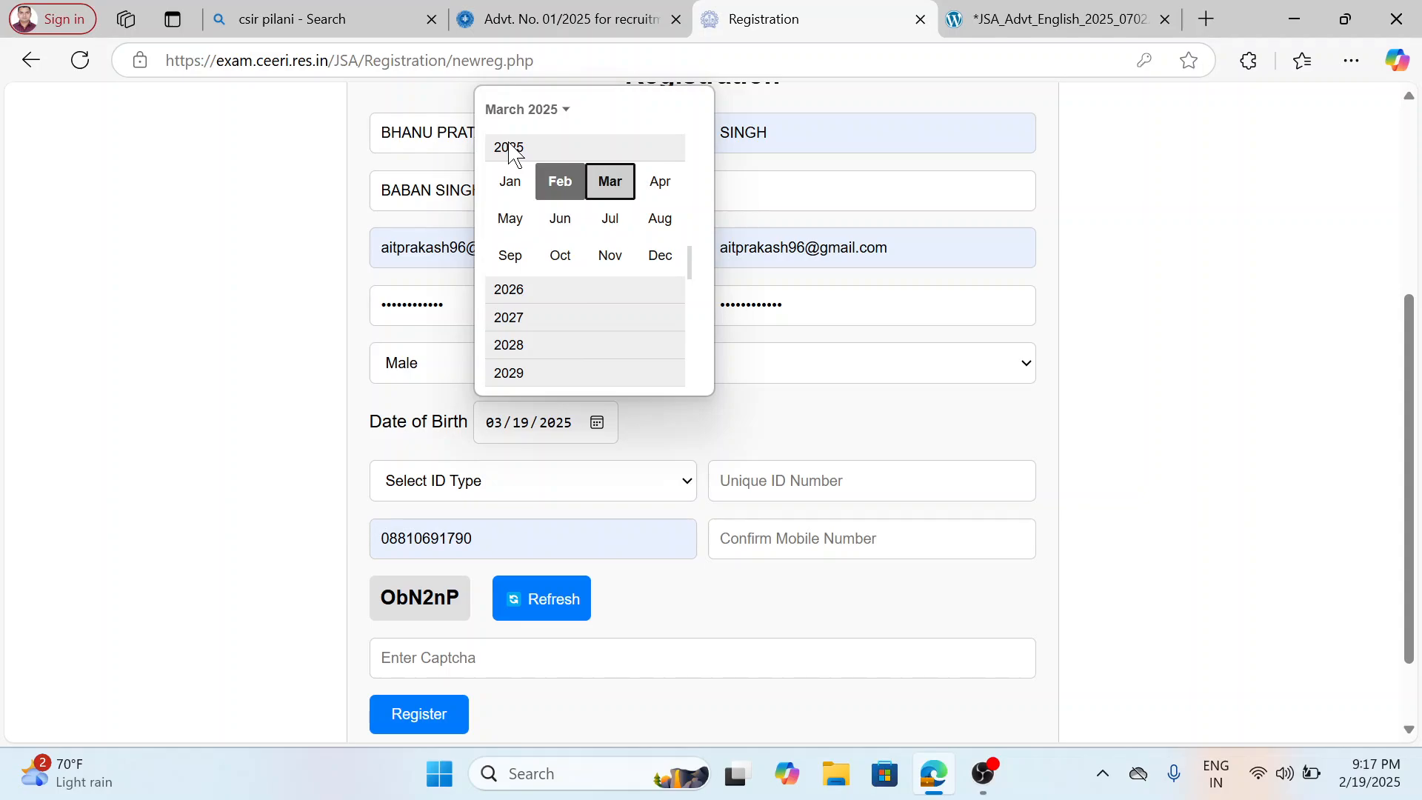
scroll(518, 308, "down", 1)
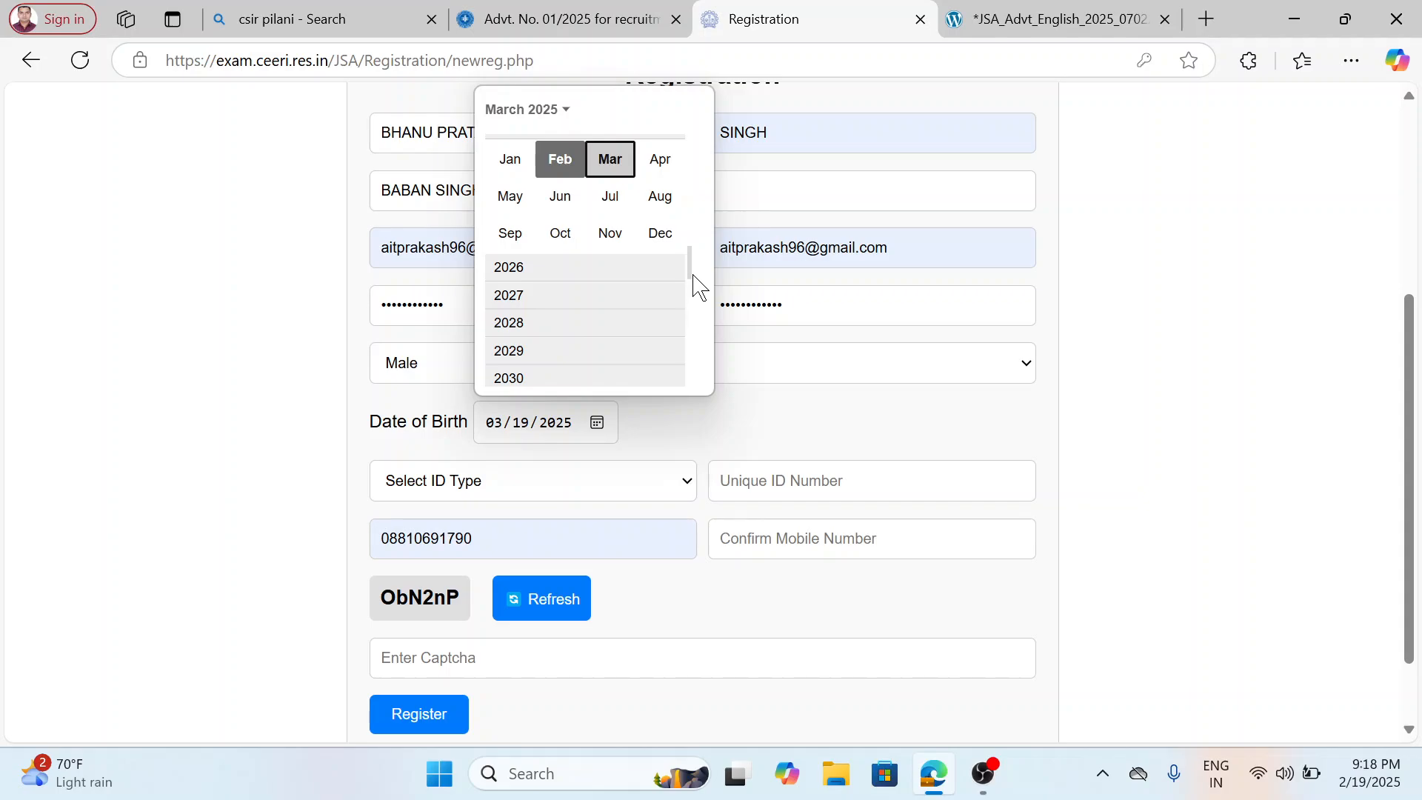
left_click_drag(688, 268, 688, 135)
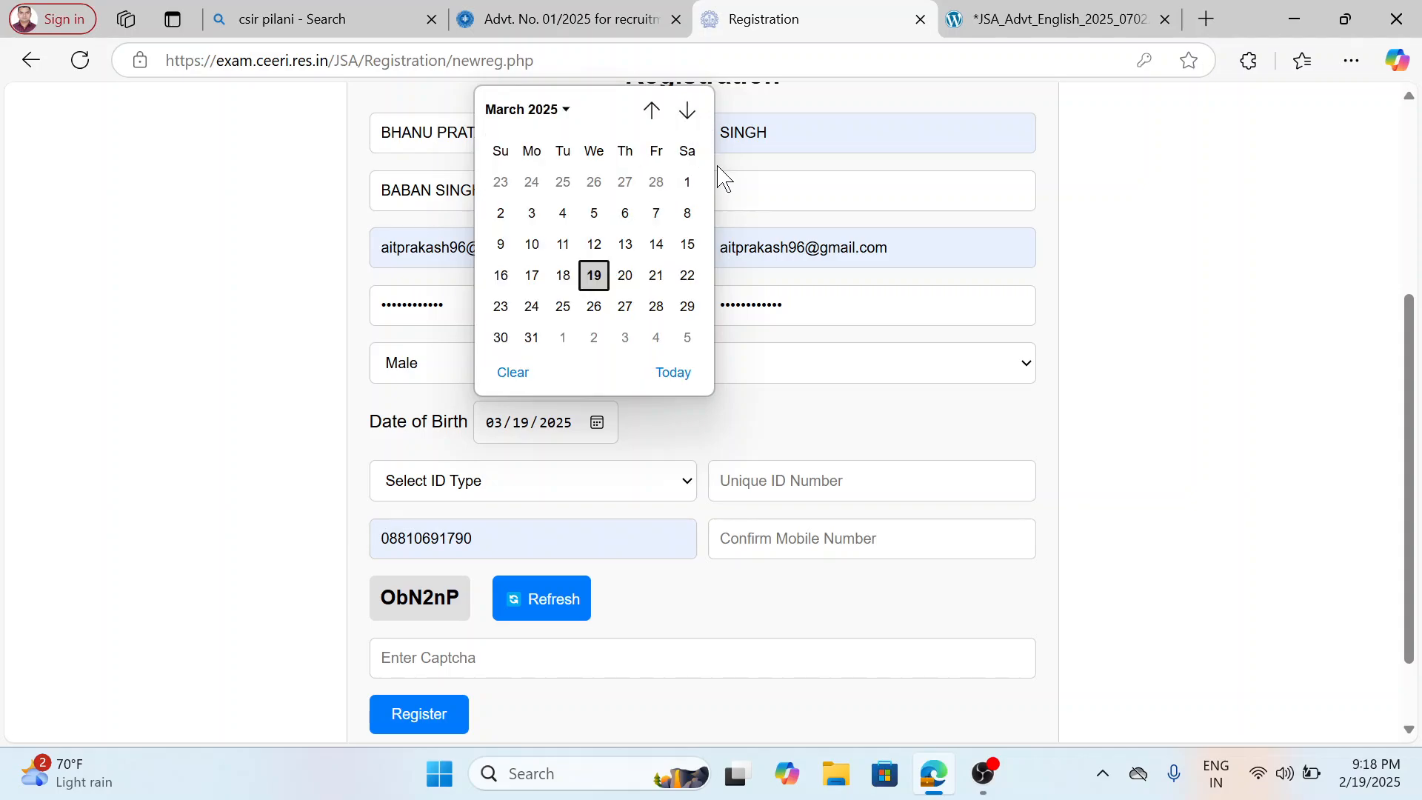
Complete the applicant's date of birth by choosing the birth year and day in the calendar.
left_click(567, 112)
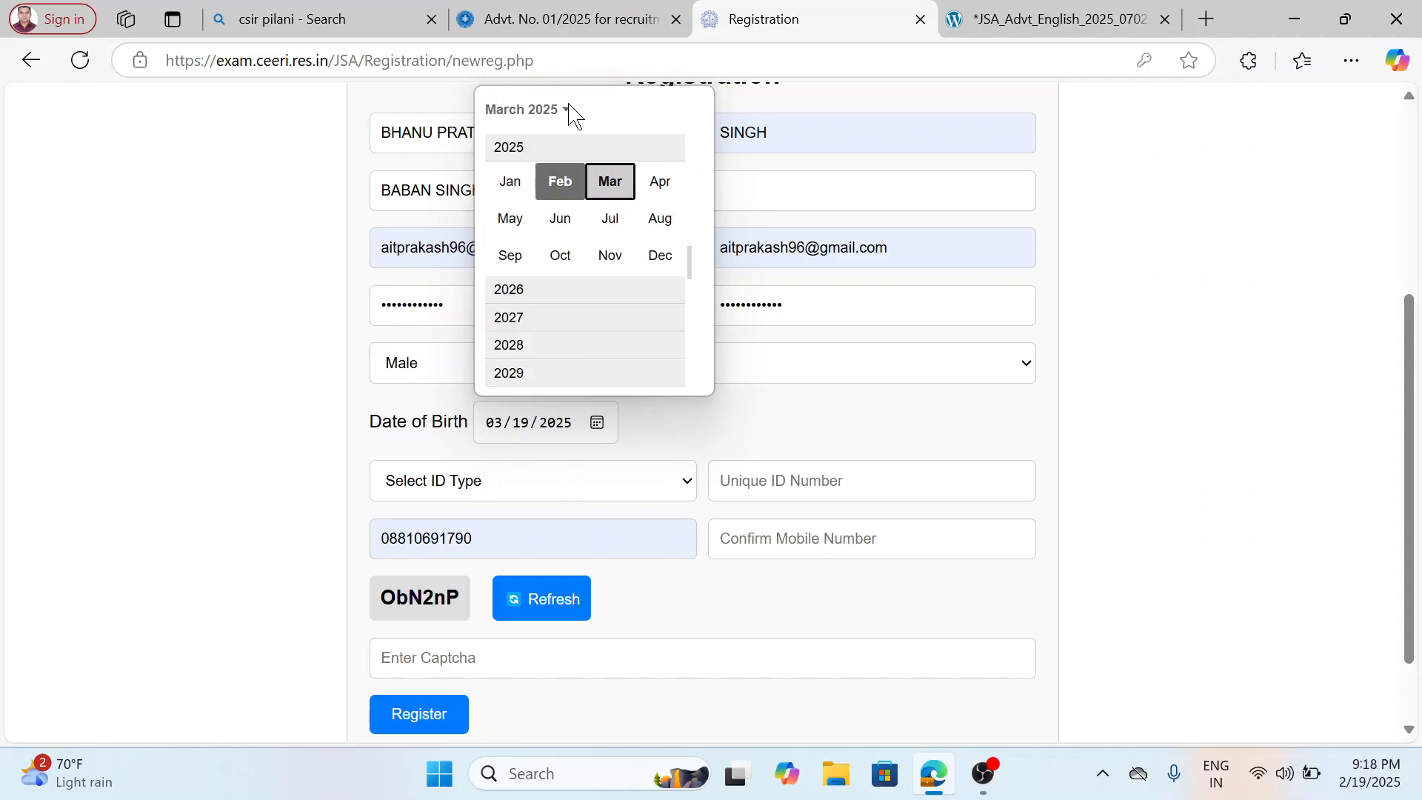
scroll(651, 155, "up", 1)
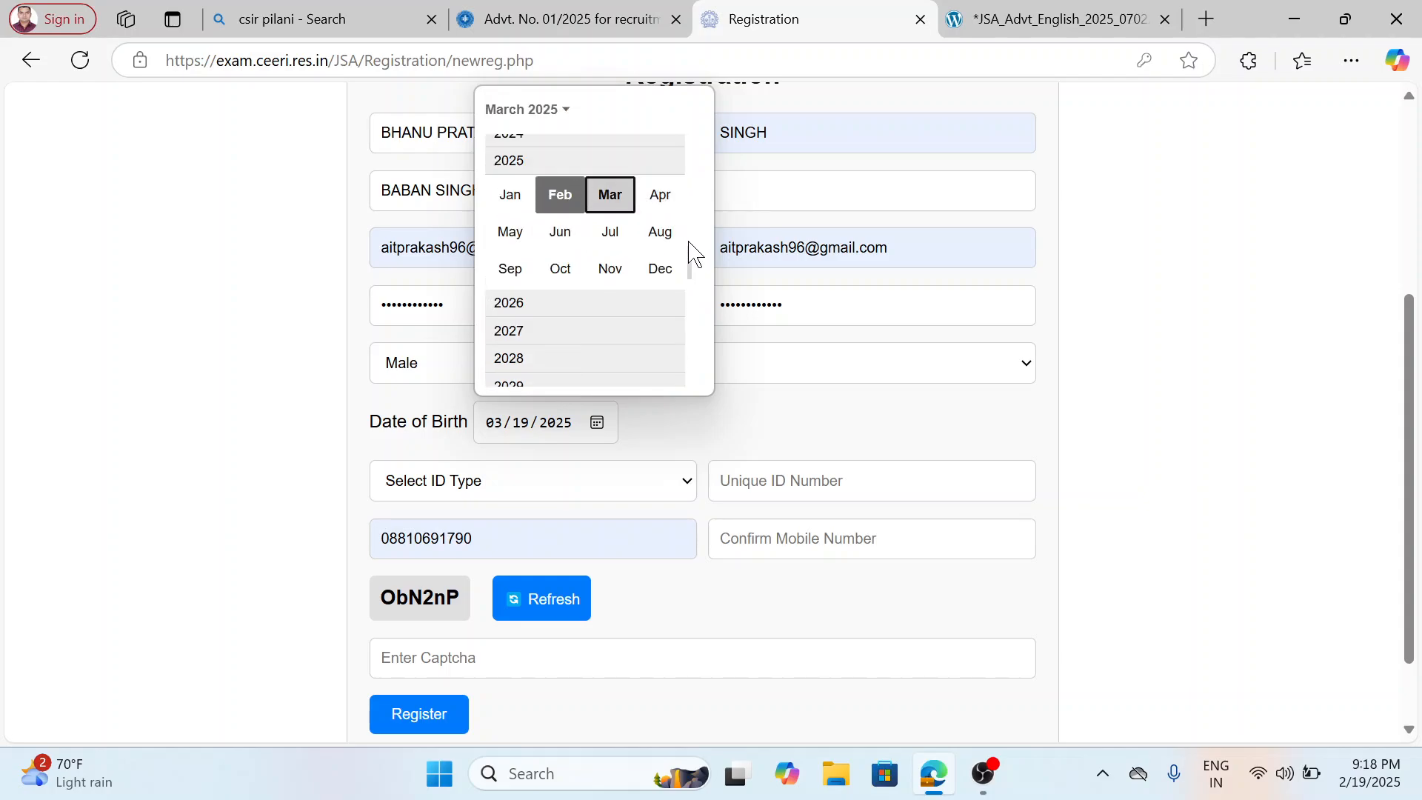
left_click_drag(693, 261, 685, 180)
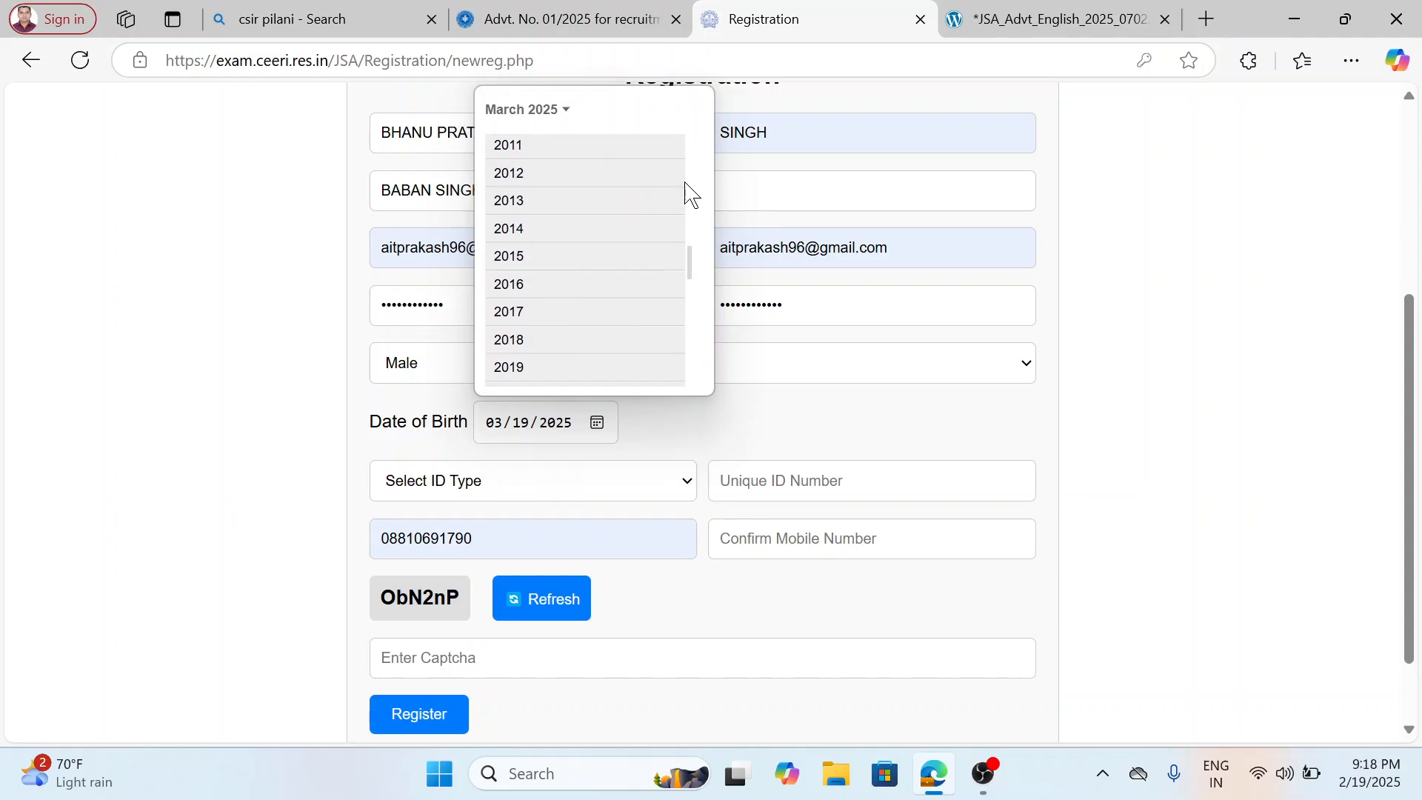
left_click_drag(686, 261, 686, 194)
scroll(689, 222, "up", 1)
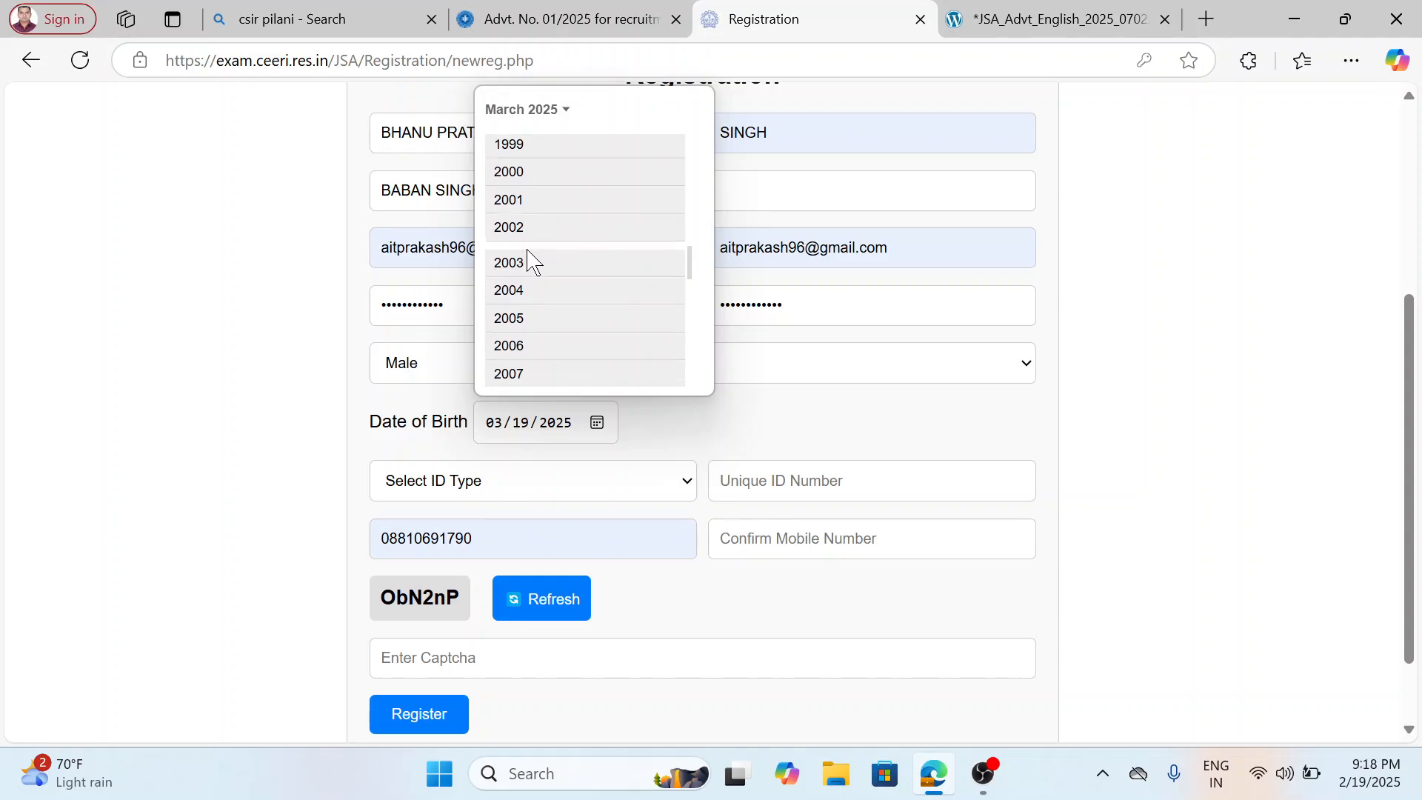
left_click(527, 260)
left_click(621, 187)
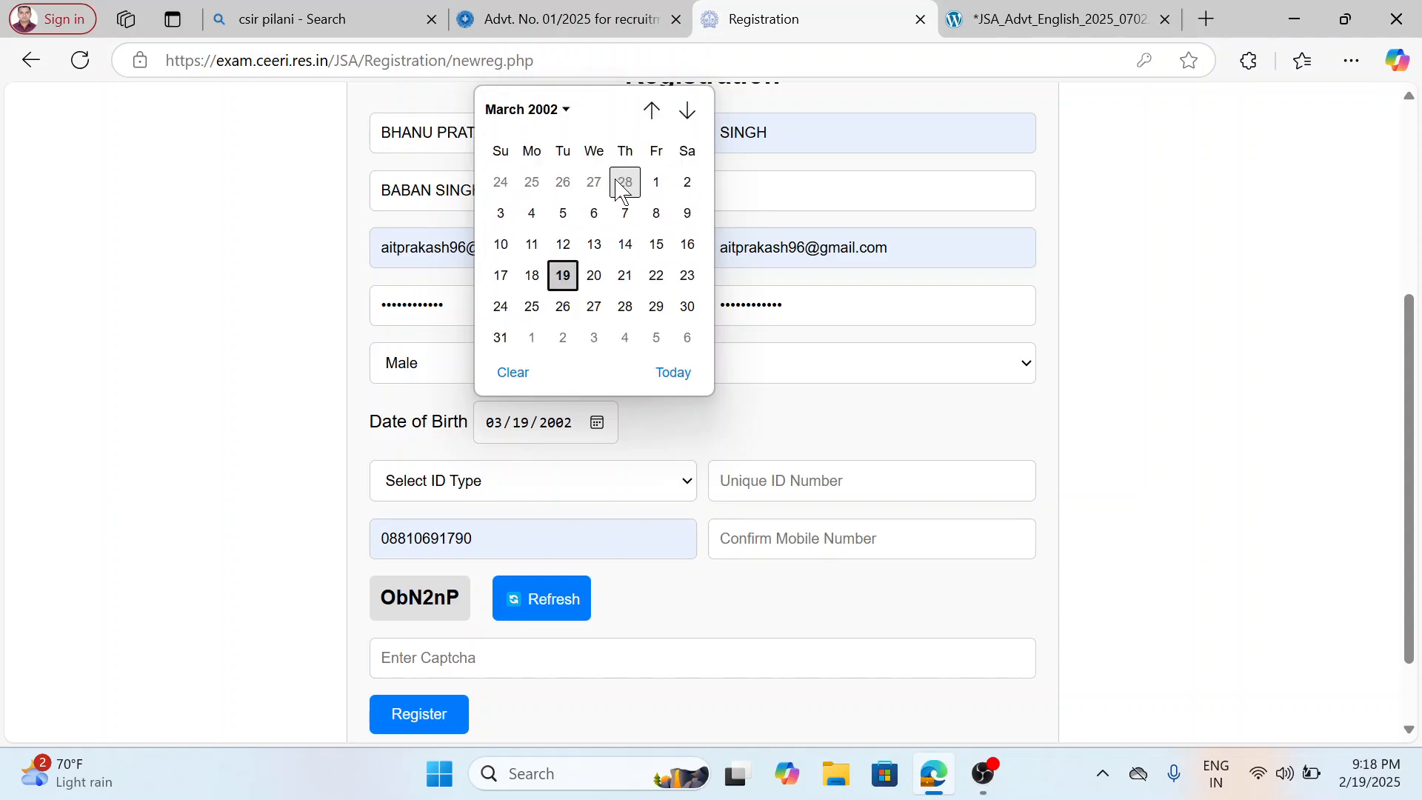
left_click(657, 245)
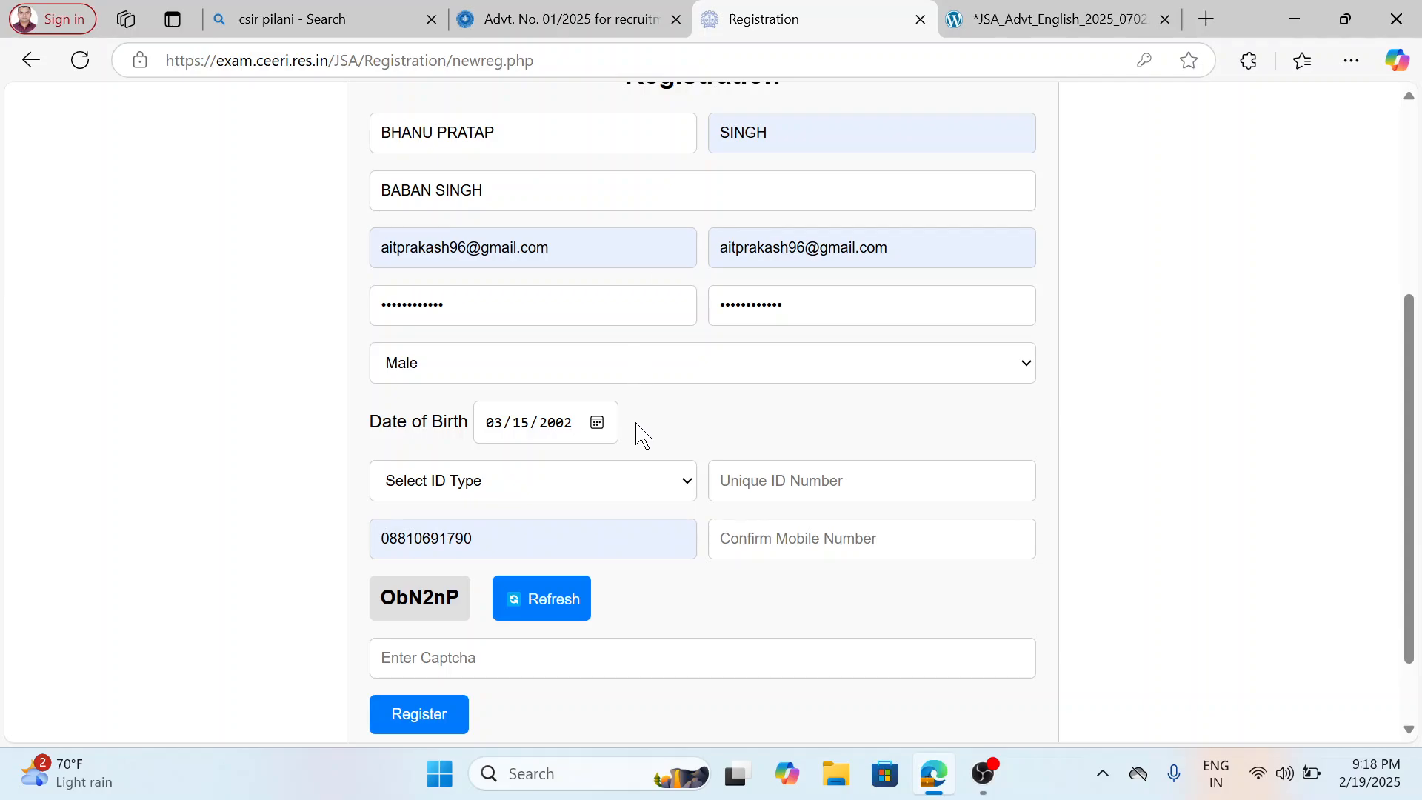
Replace the autofilled mobile number with the applicant's other mobile number and enter it again as confirmation.
left_click(566, 480)
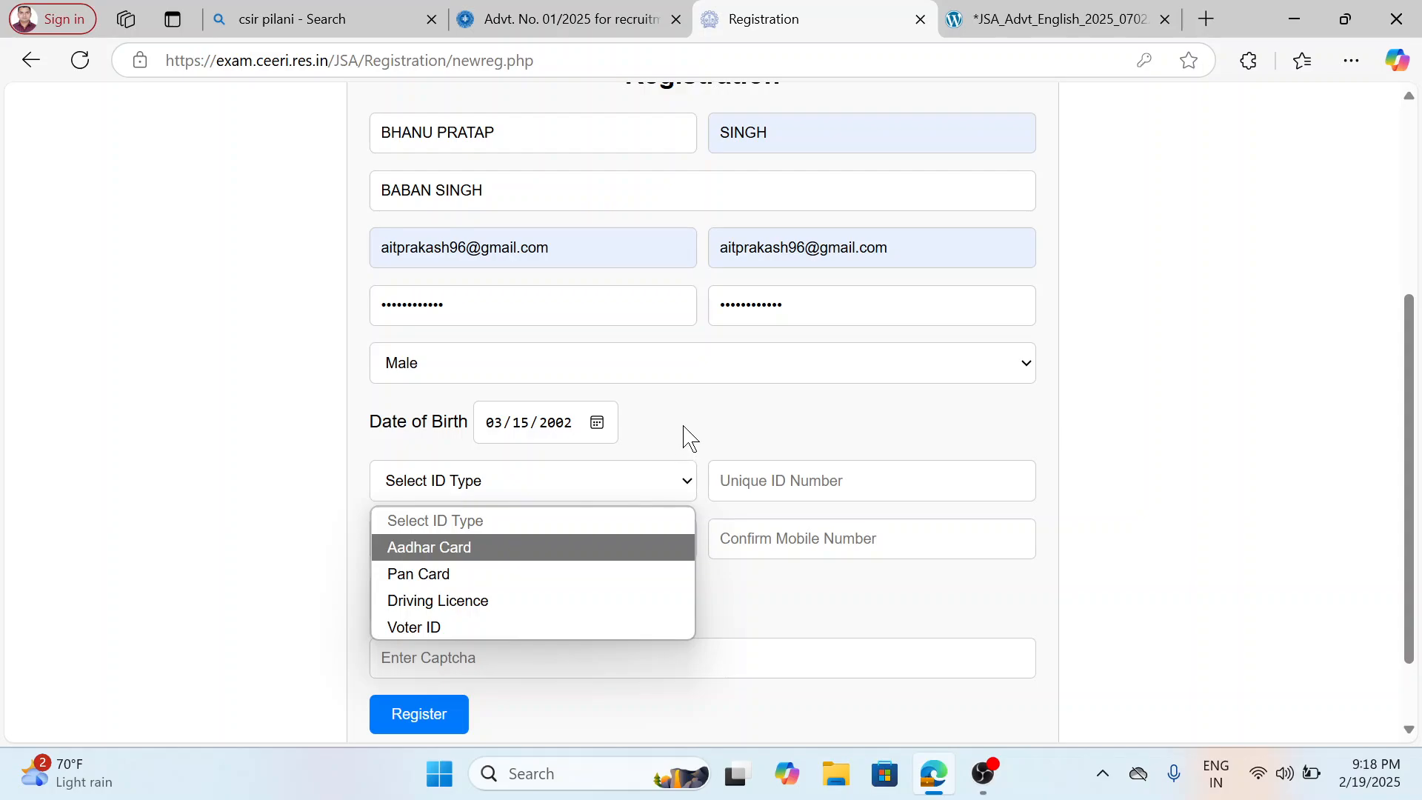
left_click(684, 428)
left_click(489, 538)
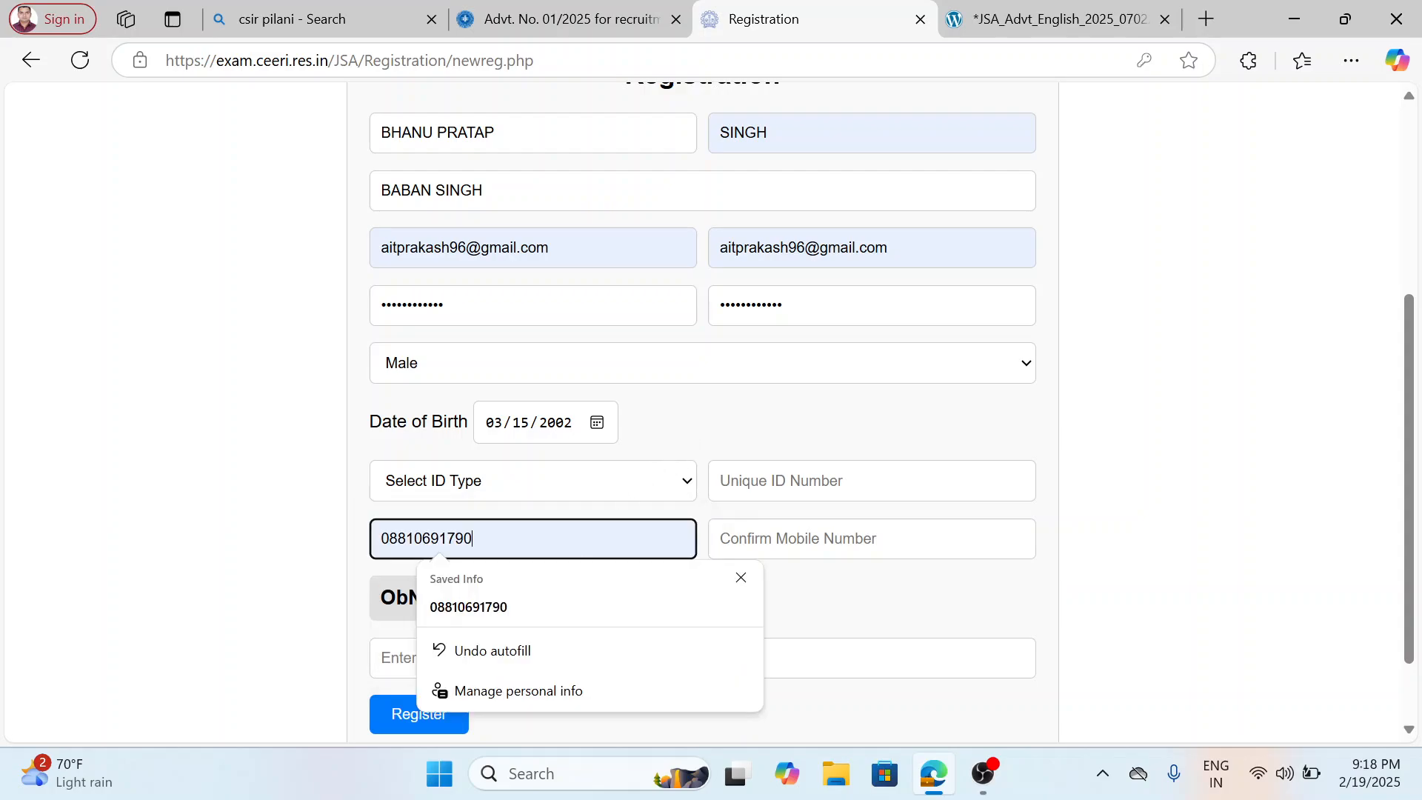
key("BackSpace")
key("BackSpace")
key("BackSpace")
key("BackSpace")
key("BackSpace")
key("BackSpace")
key("BackSpace")
key("BackSpace")
key("BackSpace")
key("BackSpace")
key("BackSpace")
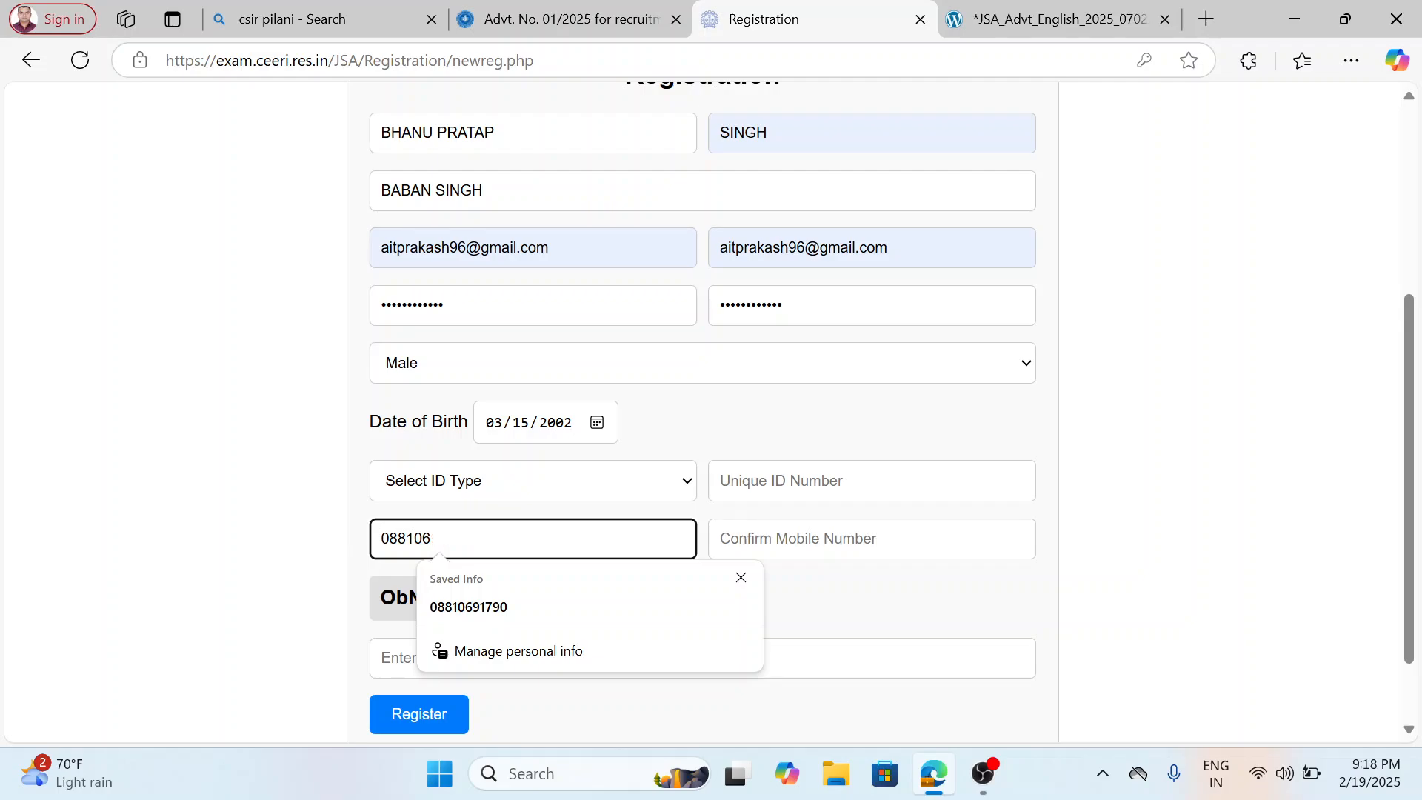
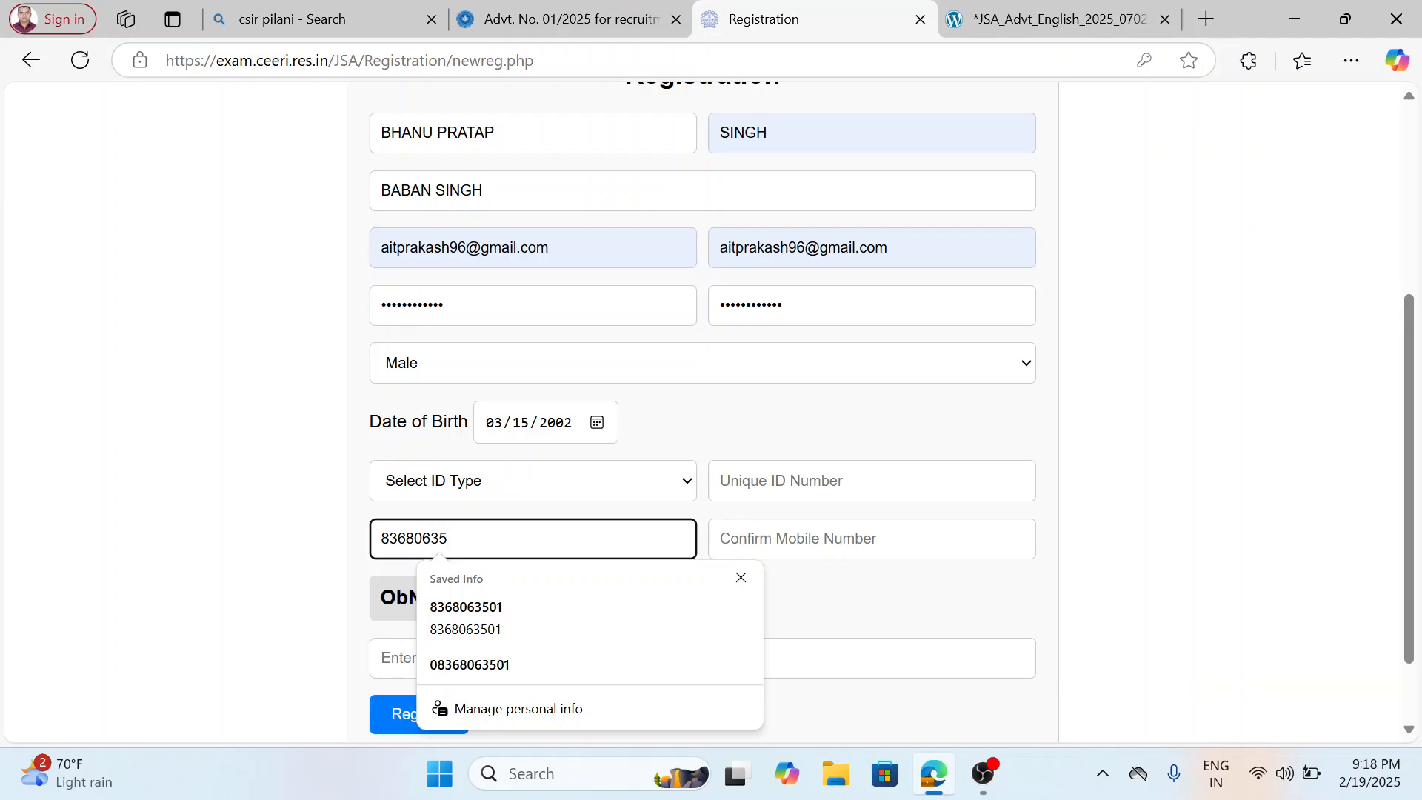
key("Tab")
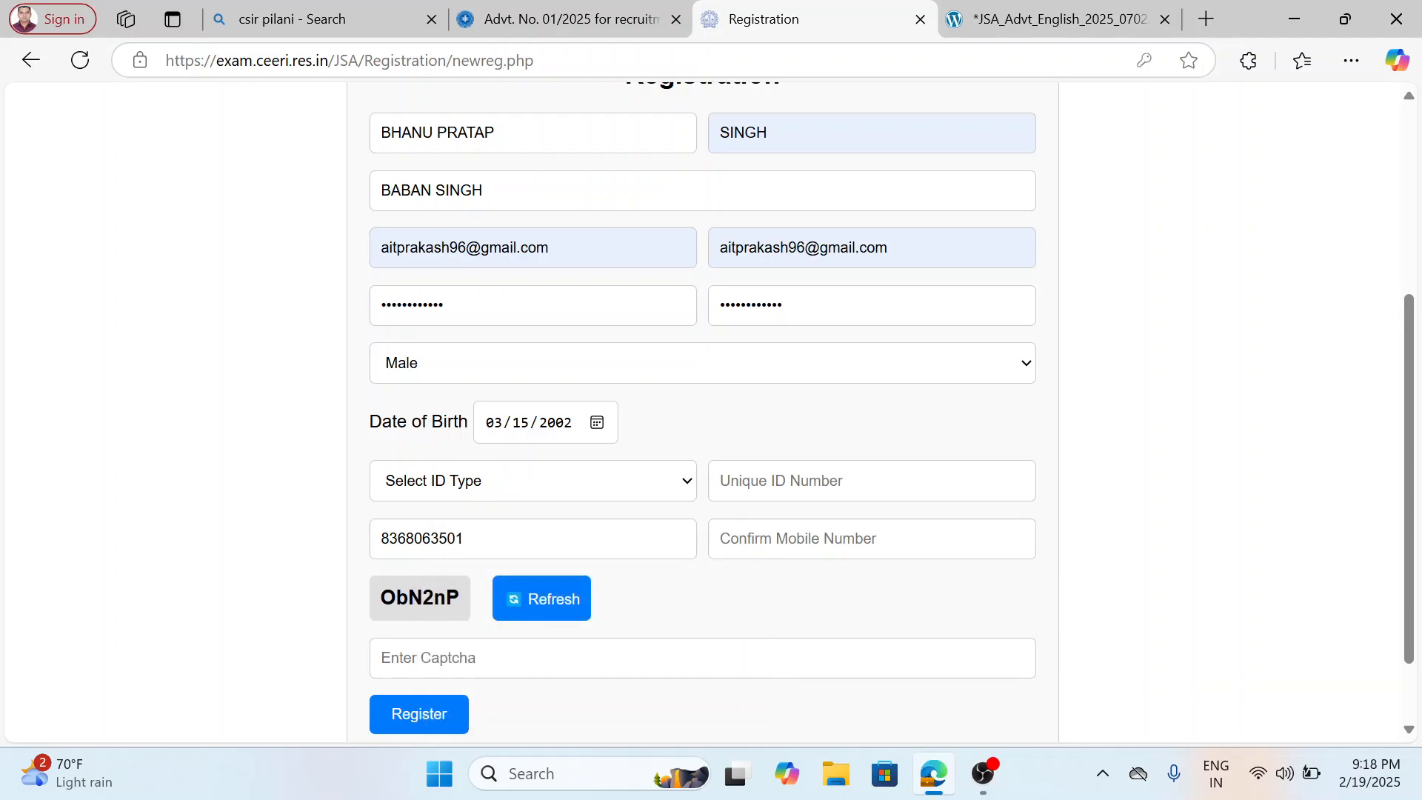
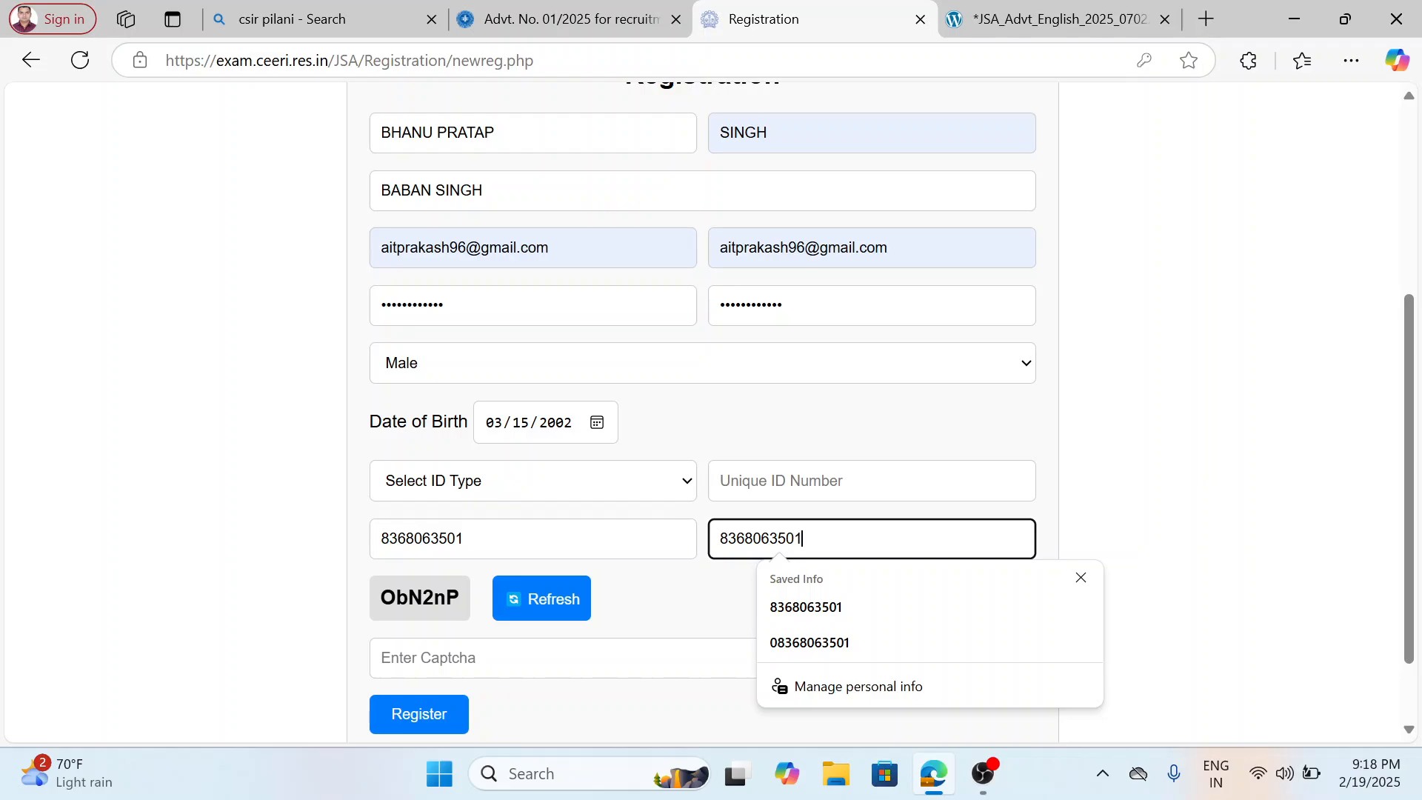
left_click(657, 617)
Refresh the captcha, enter the new captcha code and try to submit the registration form.
left_click(587, 657)
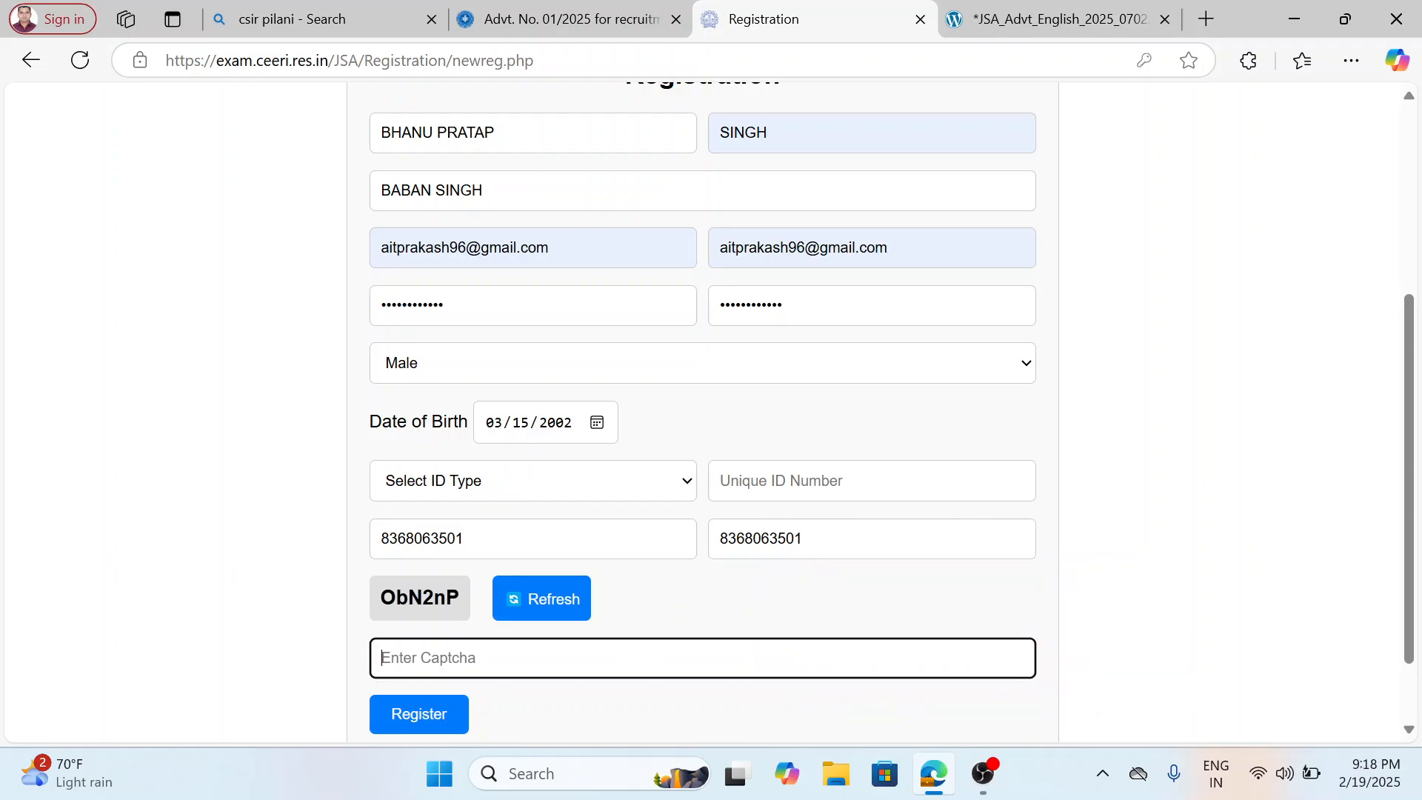
left_click(556, 603)
left_click(537, 651)
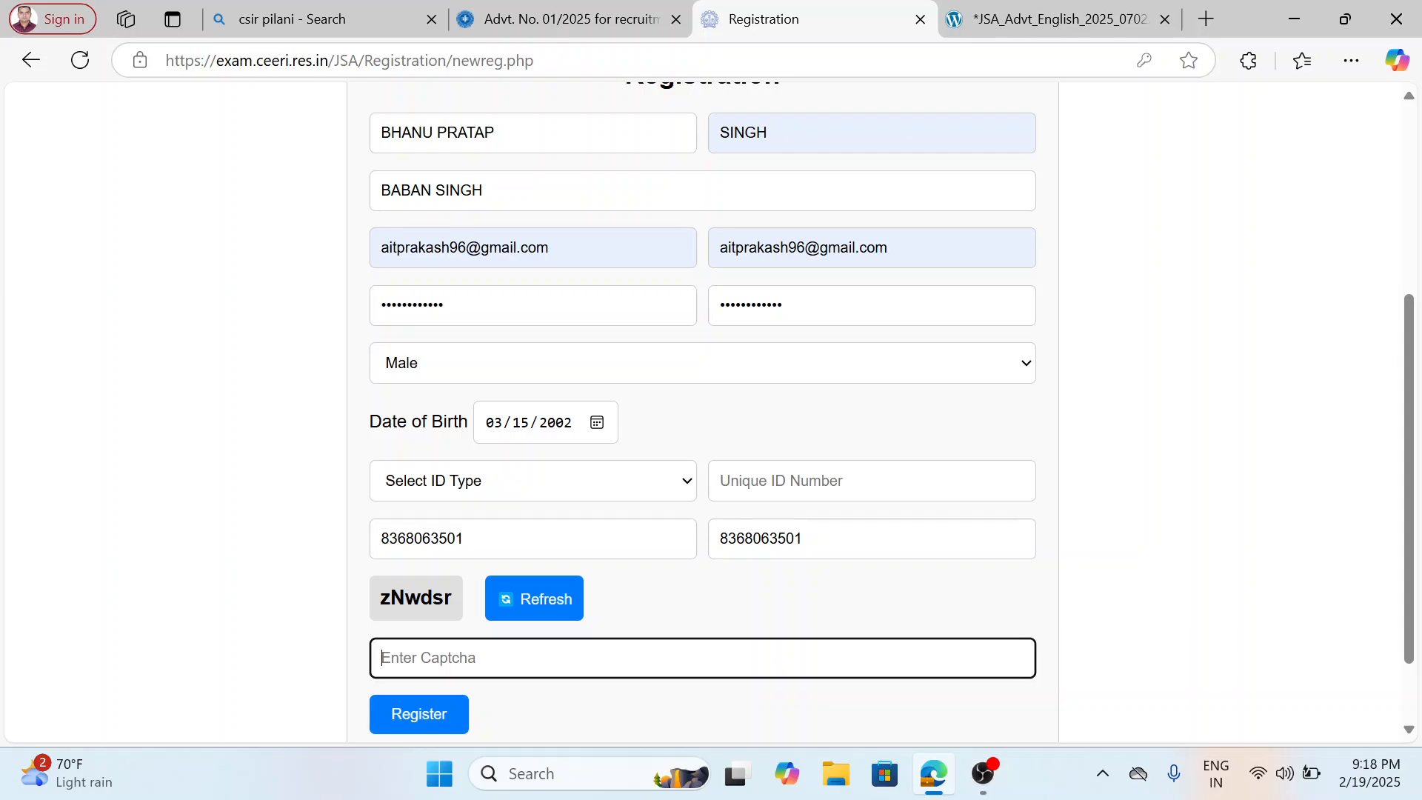
type("zNwdsr")
left_click(440, 716)
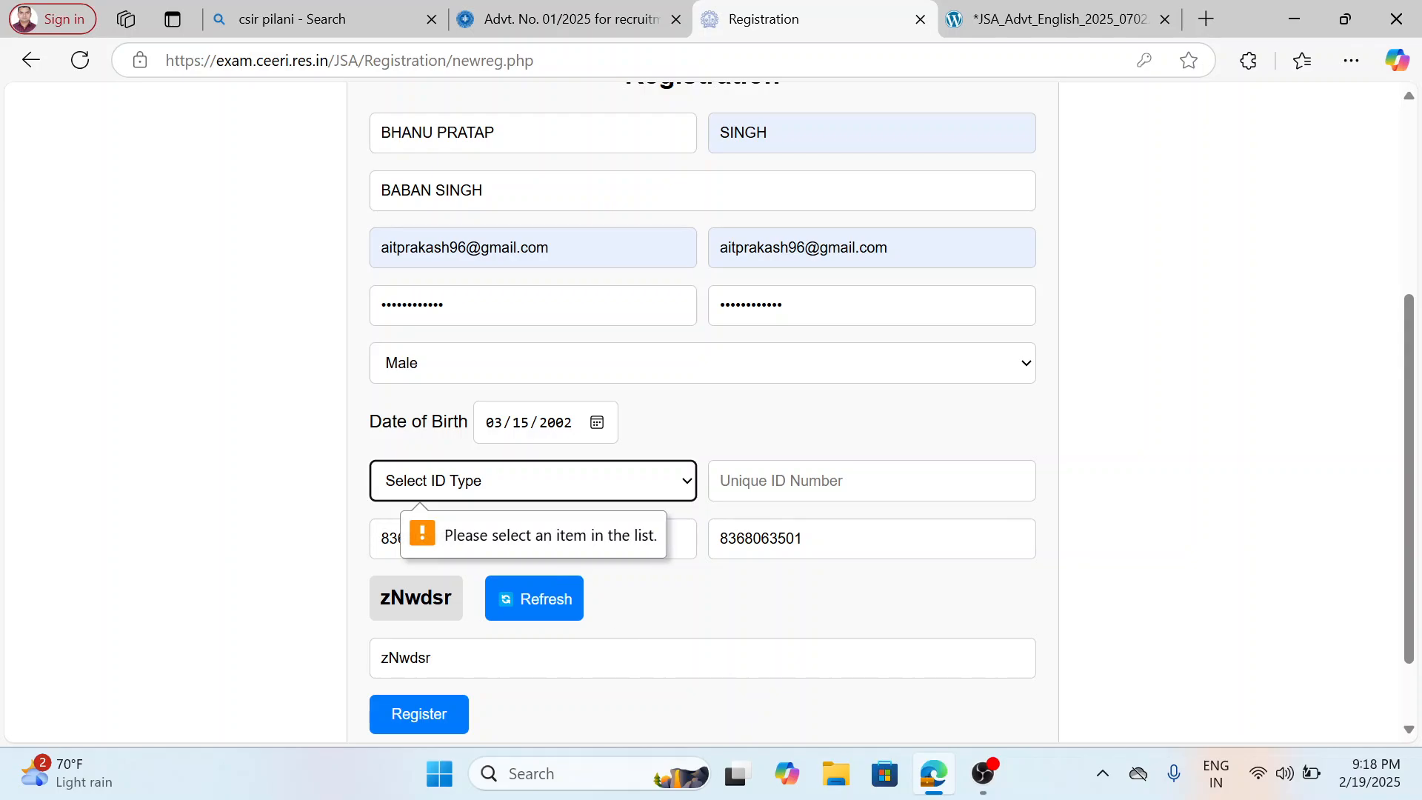
Choose Aadhar Card as the ID type and look through New folder (2) on the desktop for the applicant's ID document.
left_click(599, 489)
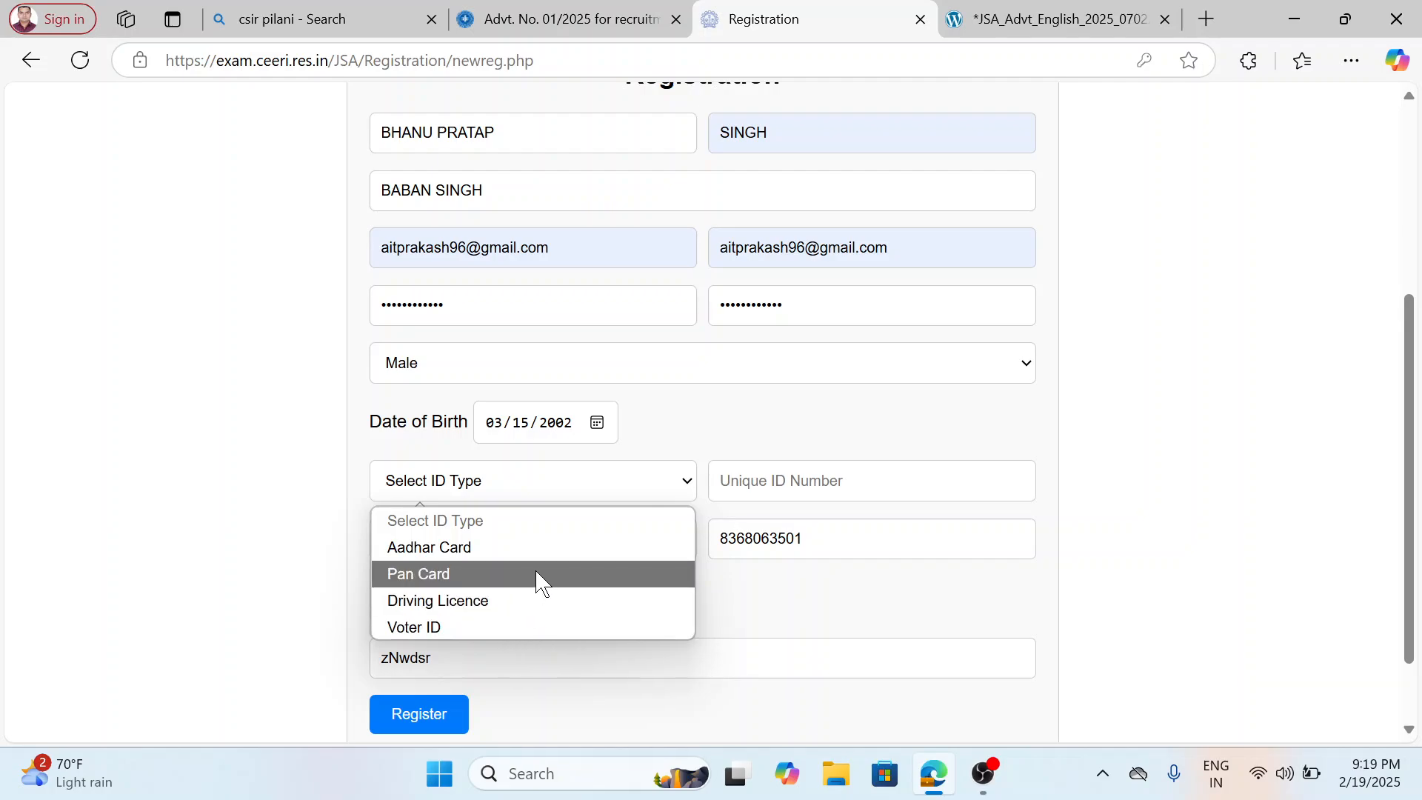
left_click(540, 548)
left_click(1293, 17)
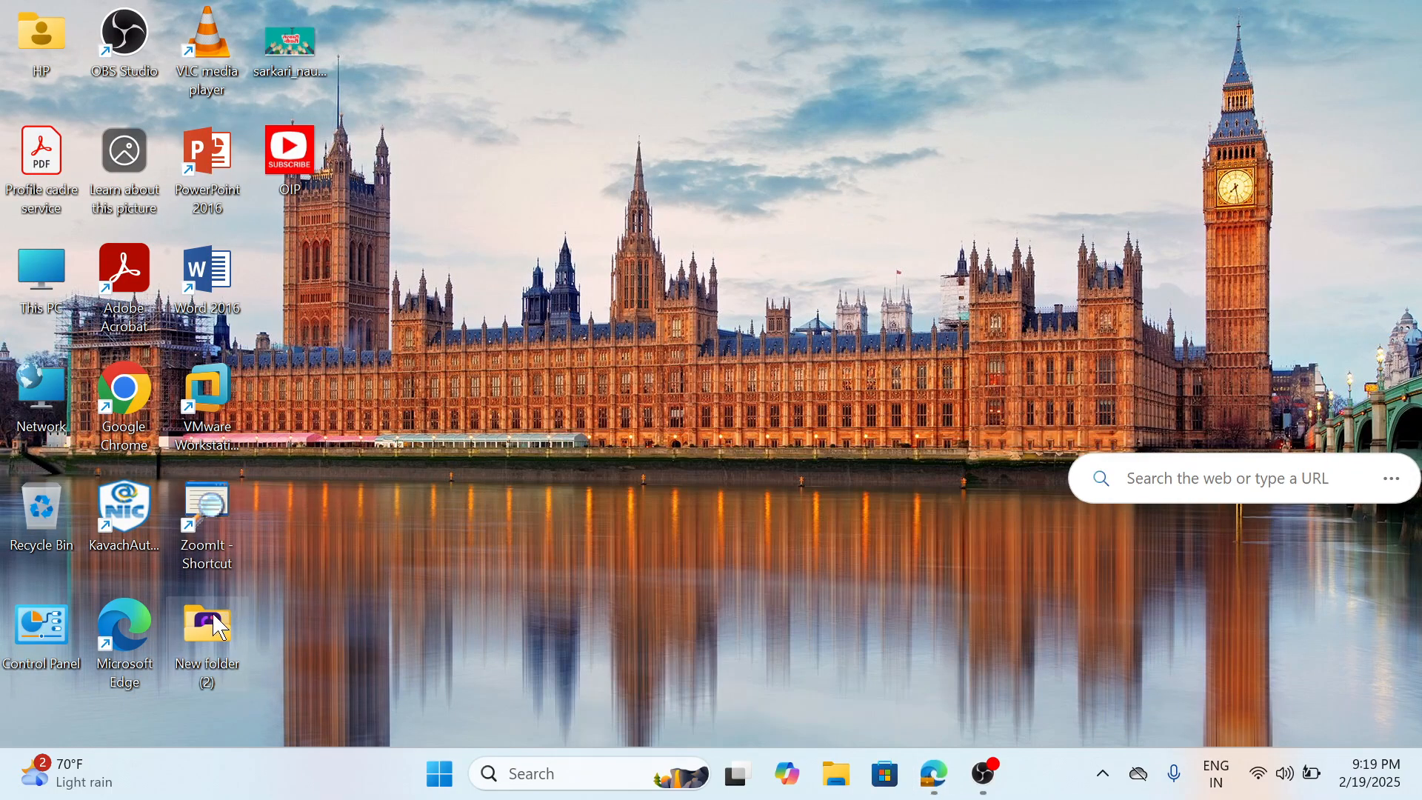
double_click(220, 625)
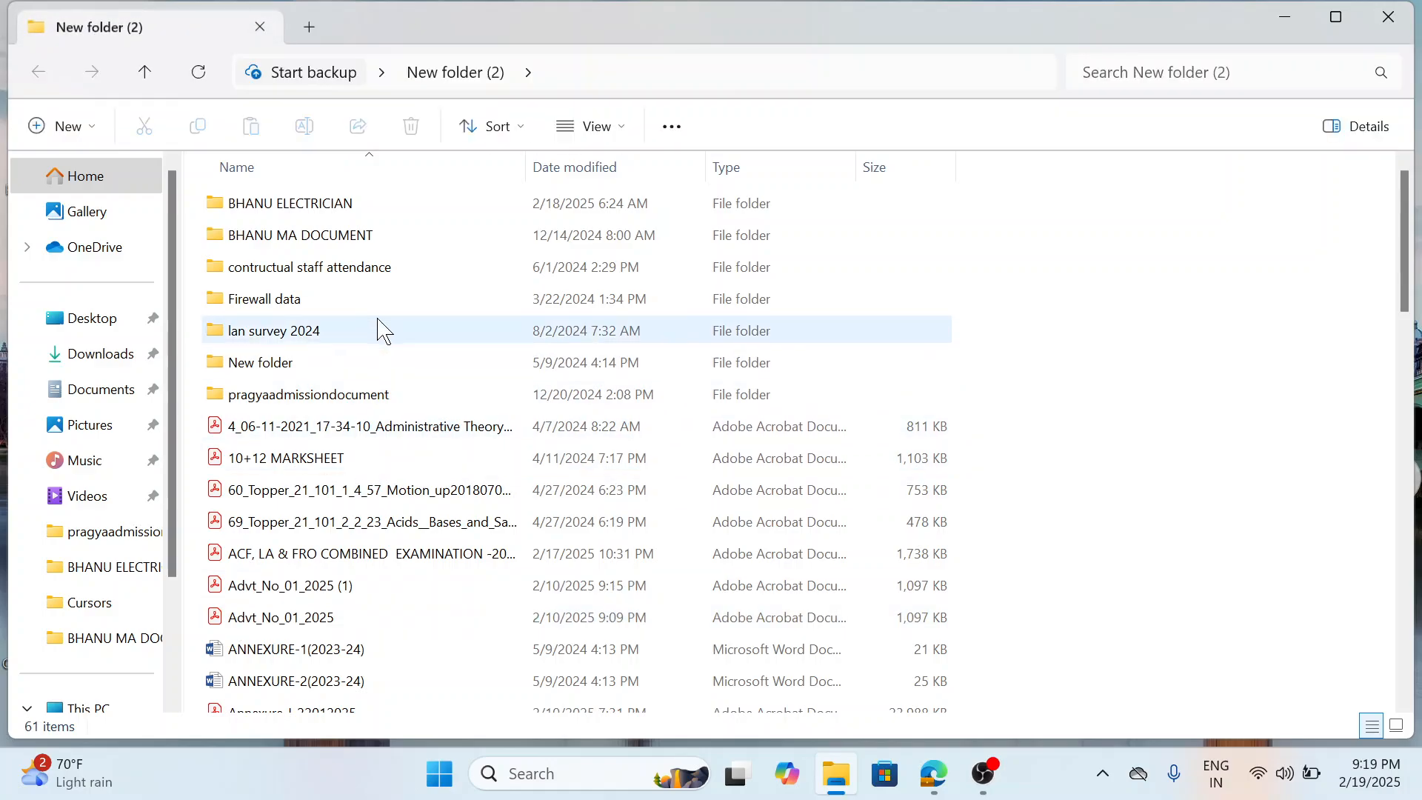
left_click(359, 213)
double_click(358, 213)
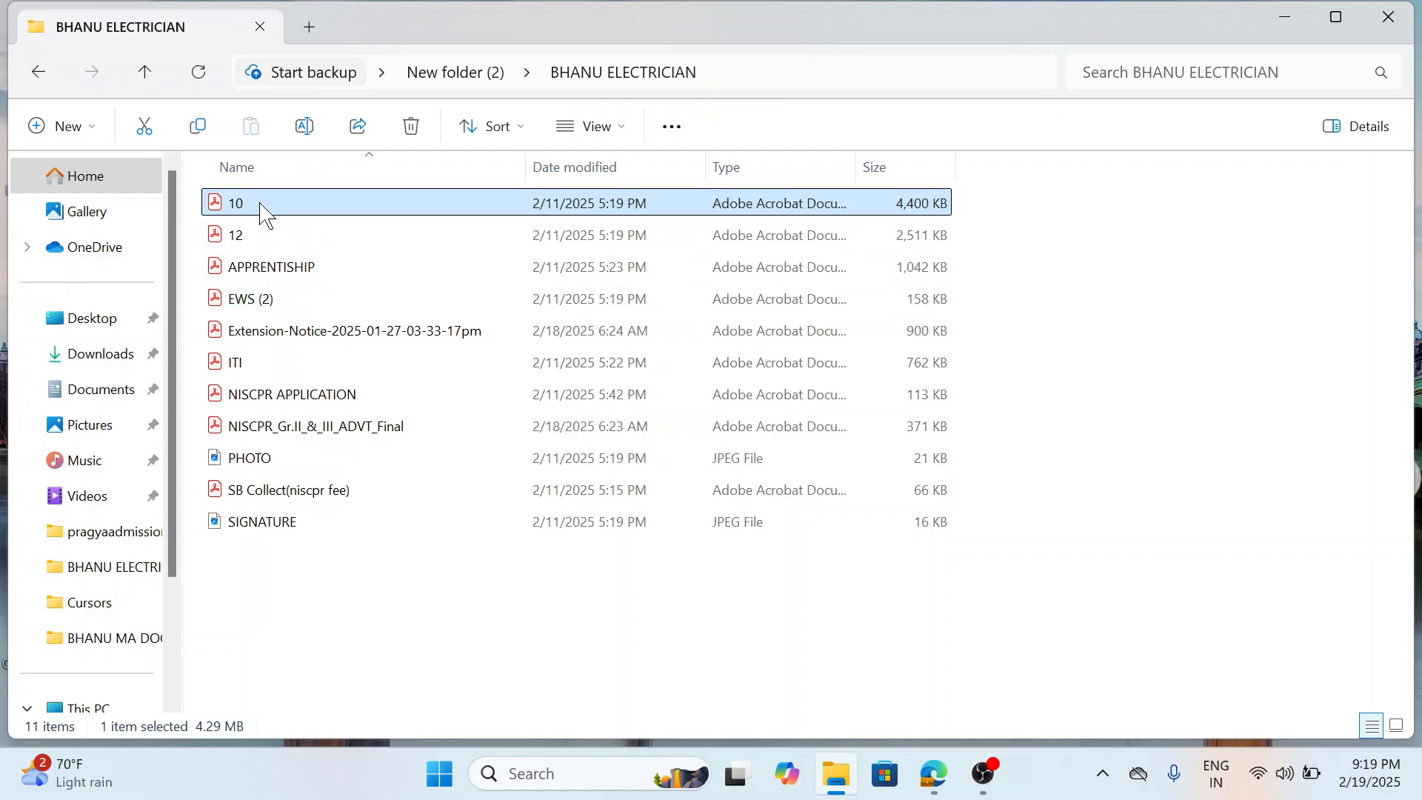
left_click(38, 73)
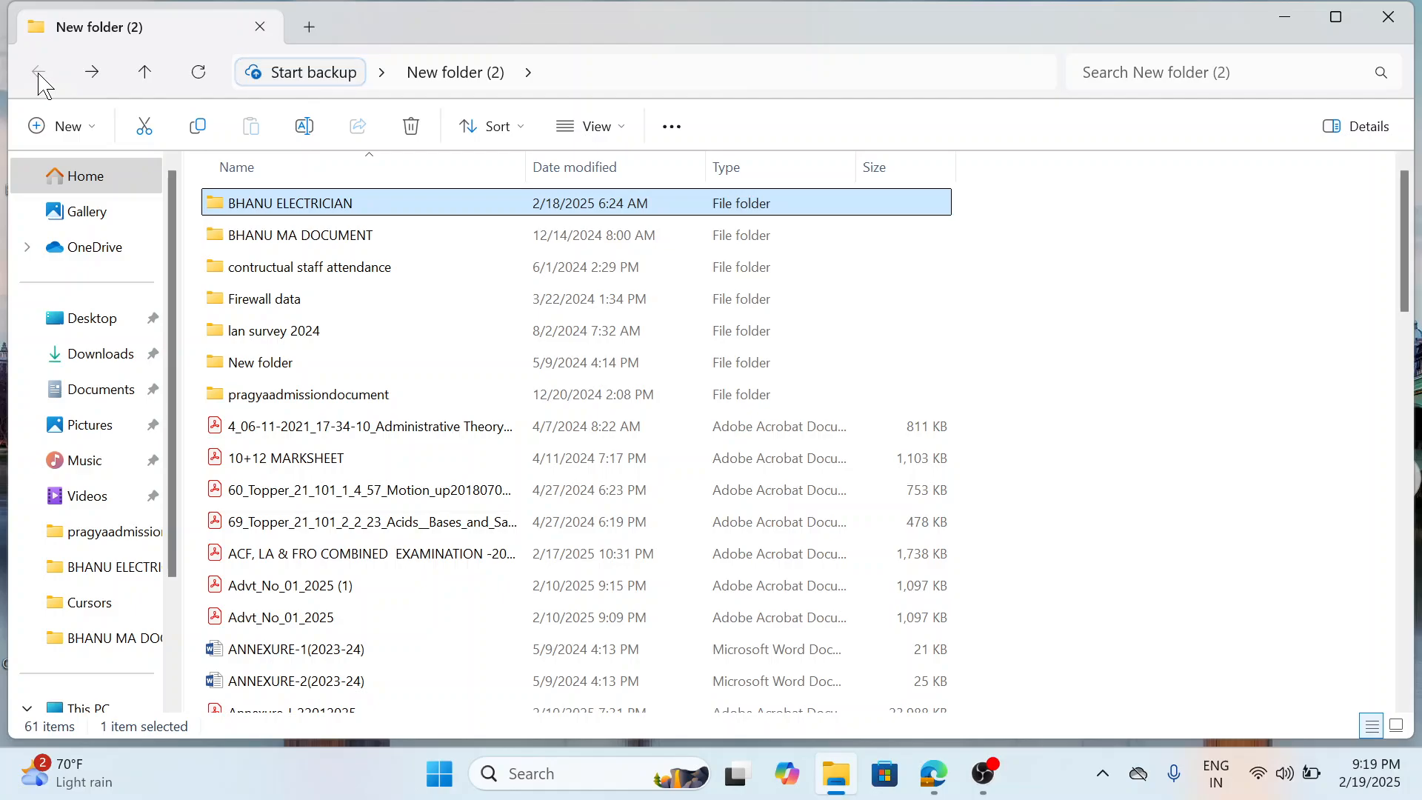
scroll(426, 409, "down", 4)
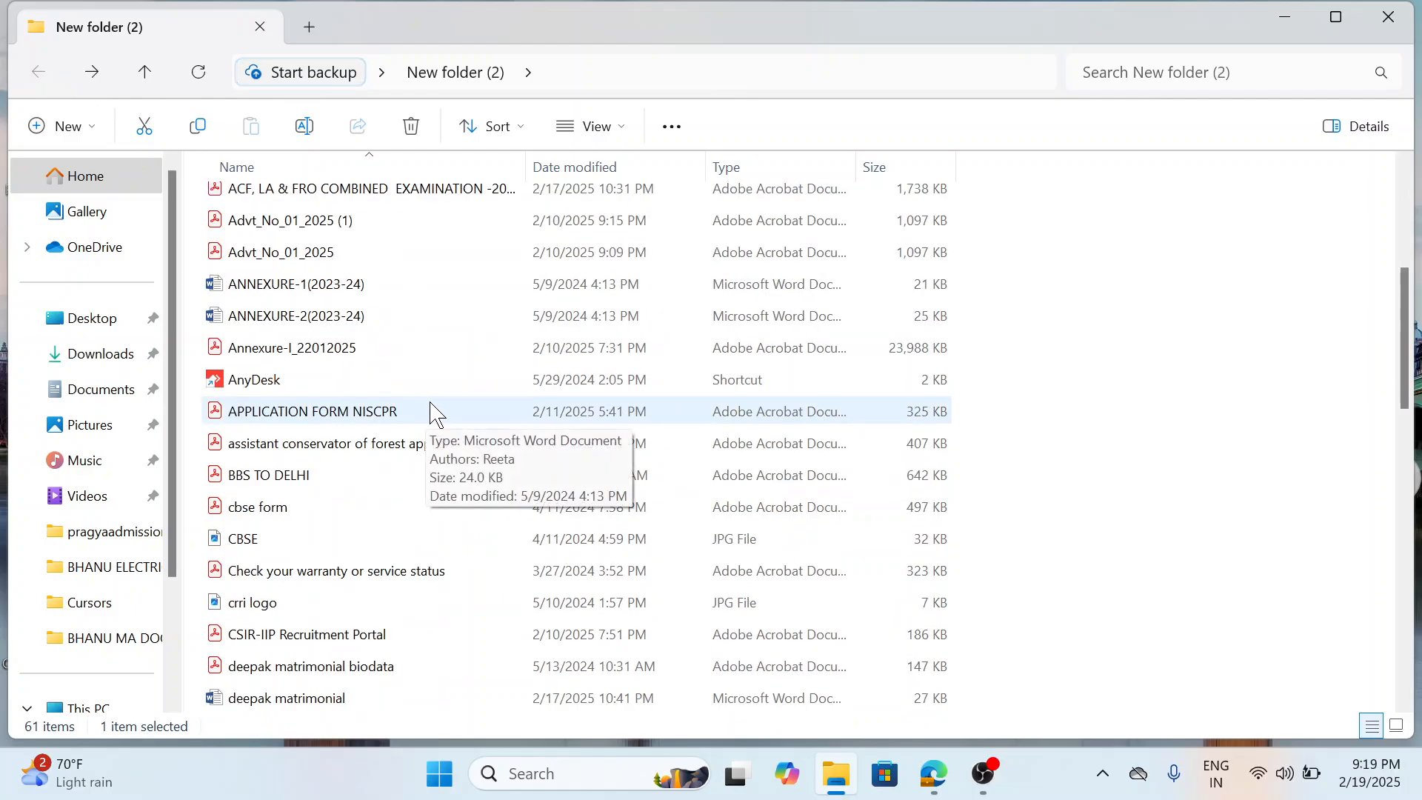
scroll(1025, 422, "up", 3)
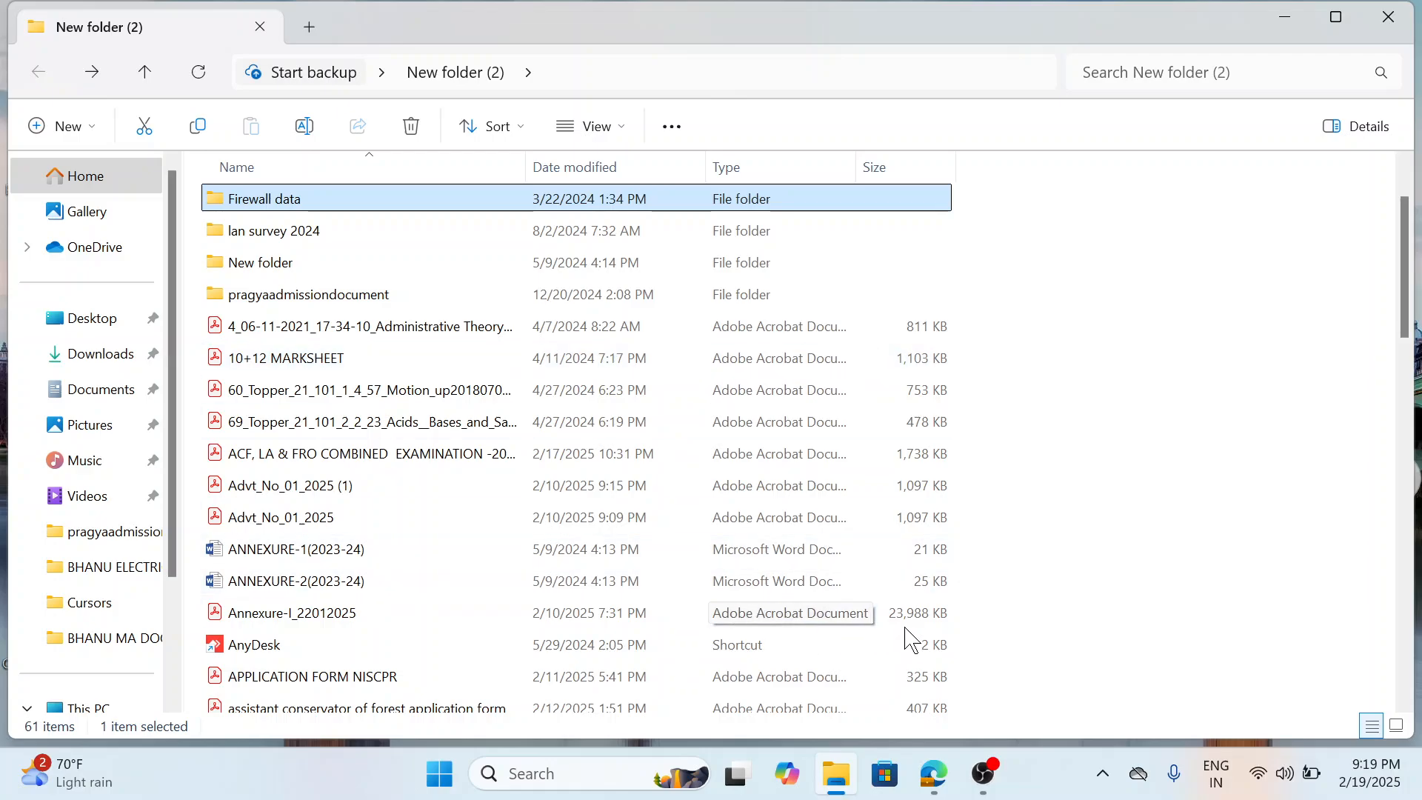
left_click(934, 778)
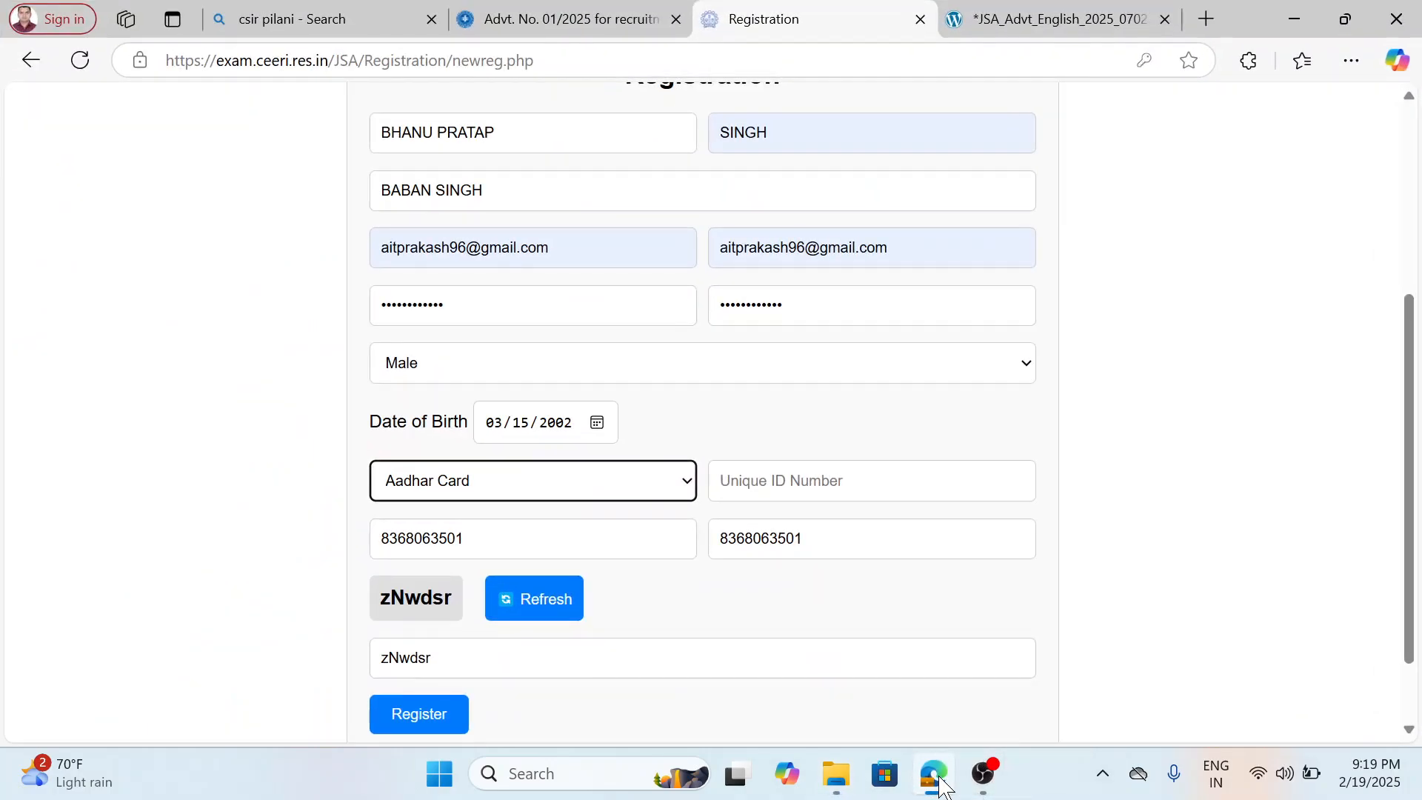
Change the ID type to Pan Card and enter the applicant's PAN card number as the unique ID number.
left_click(770, 490)
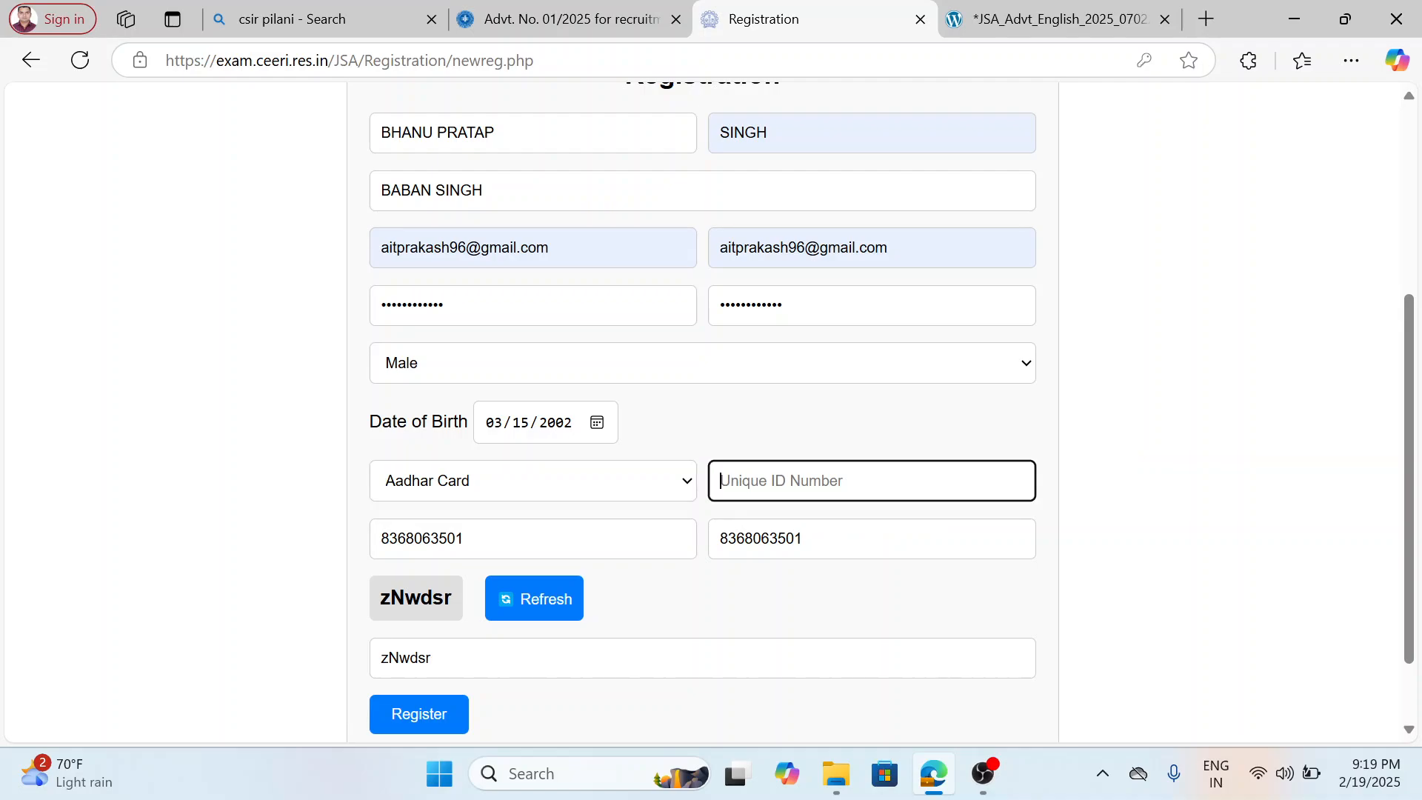
left_click(660, 486)
left_click(770, 483)
left_click(466, 483)
left_click(460, 572)
left_click(811, 481)
type("o")
key("BackSpace")
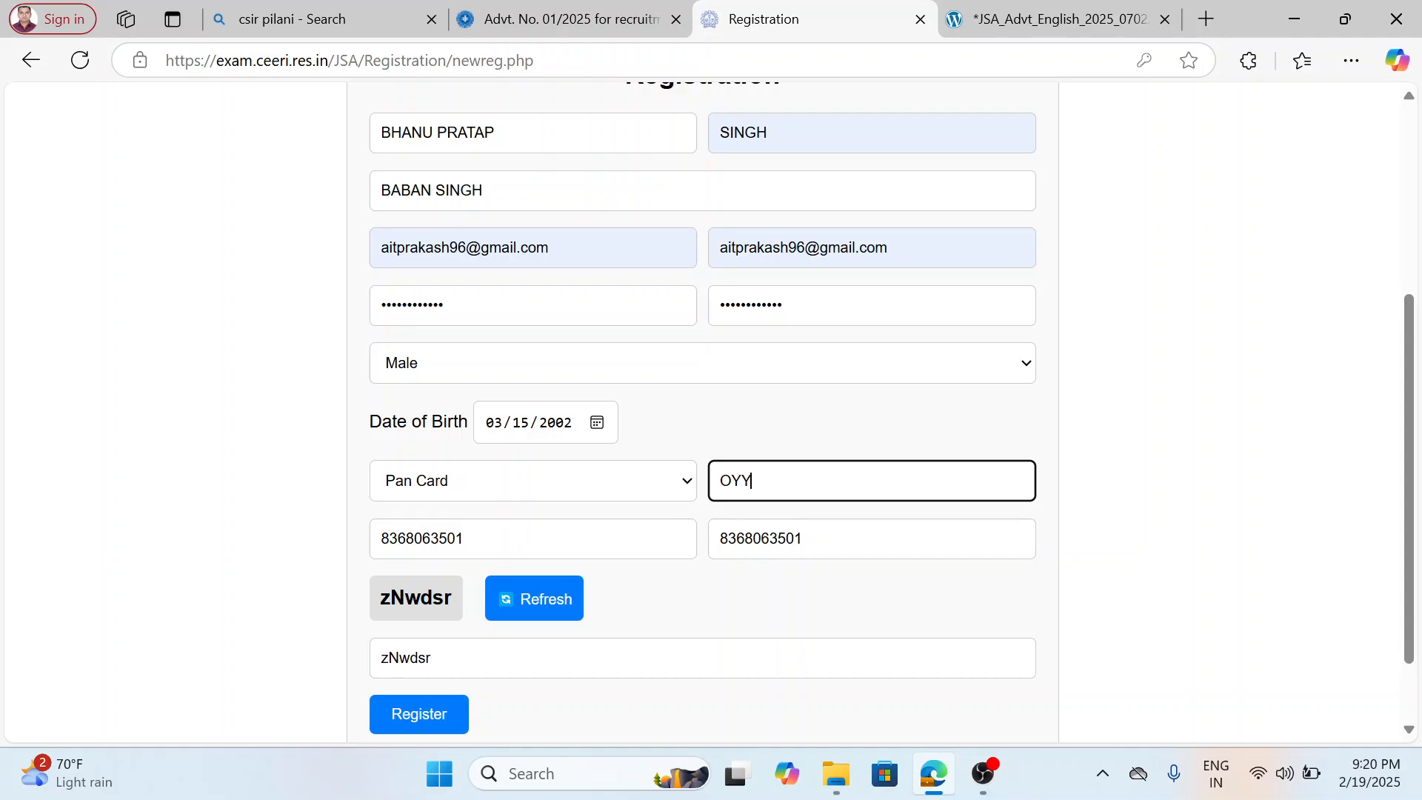
Try to submit the completed registration form and dismiss the alert.
scroll(563, 652, "down", 2)
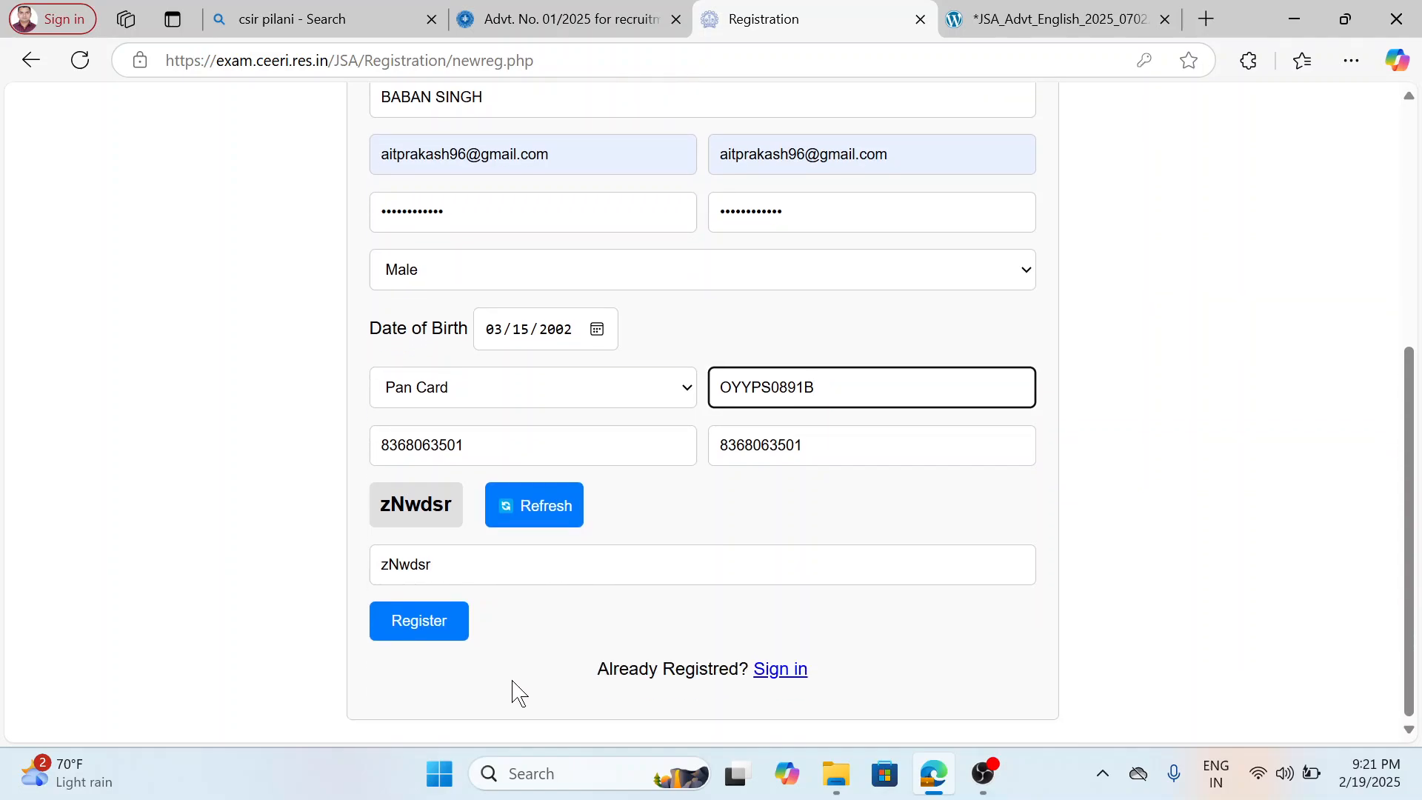
left_click(416, 628)
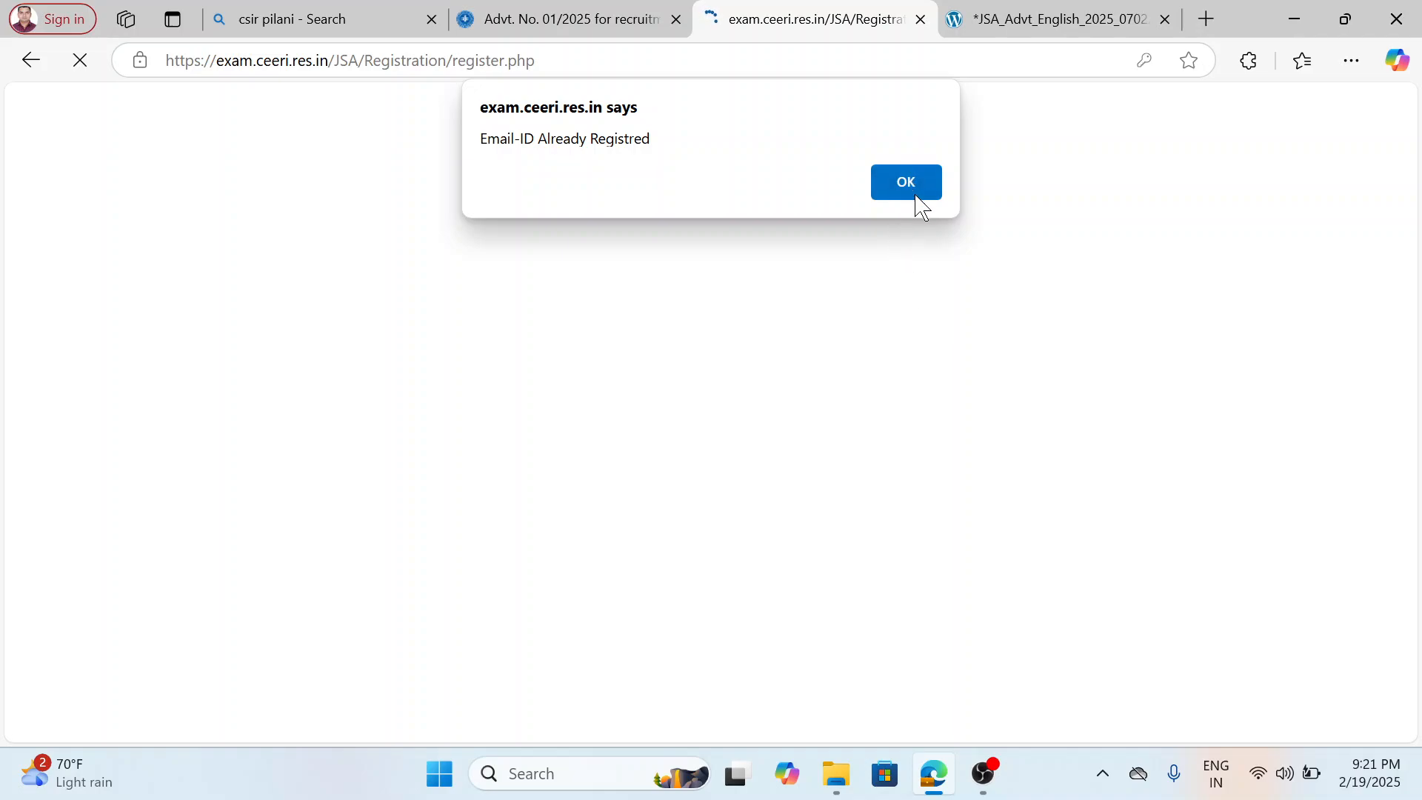
left_click(908, 182)
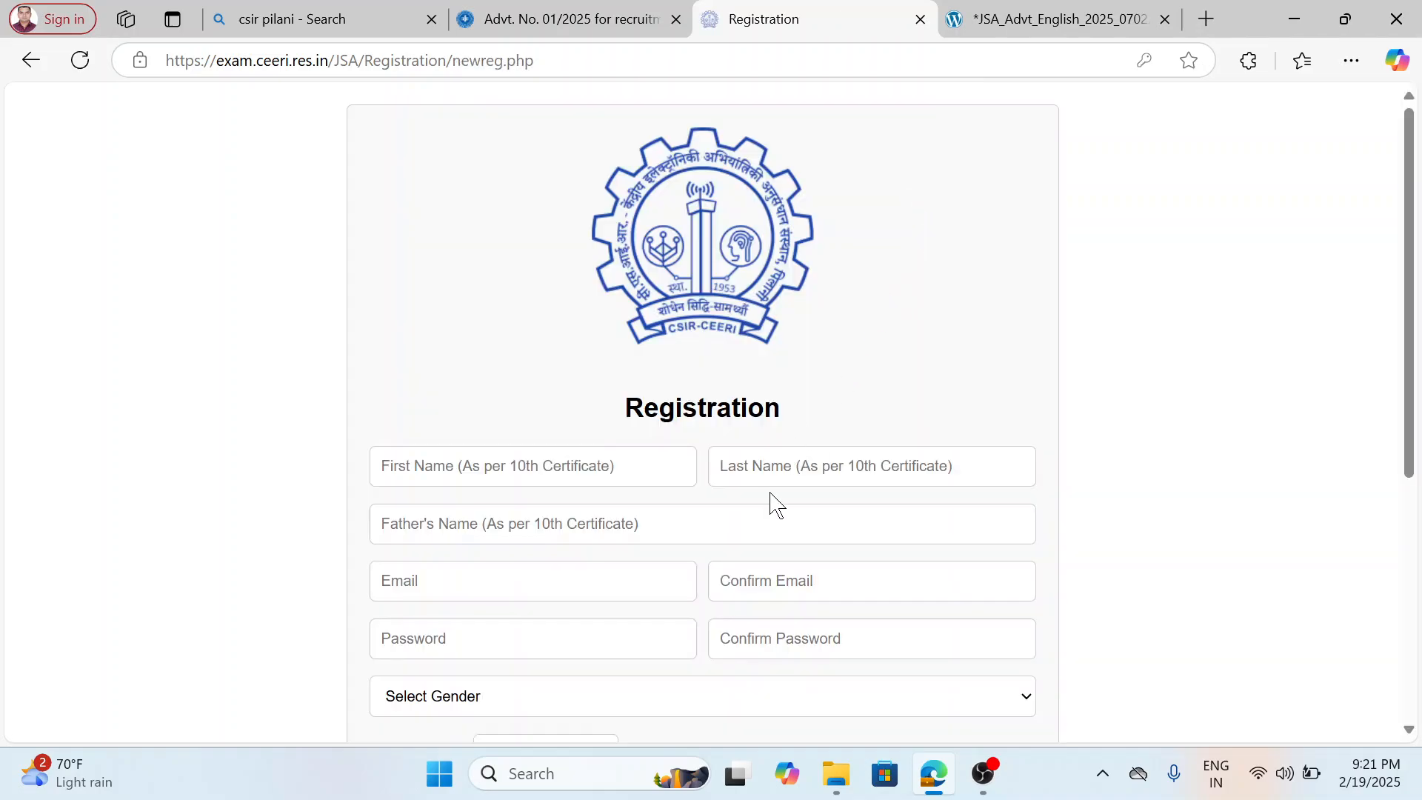
Fill the registration form with the applicant's last used saved details, starting from the first name field.
scroll(772, 504, "down", 5)
scroll(768, 480, "up", 3)
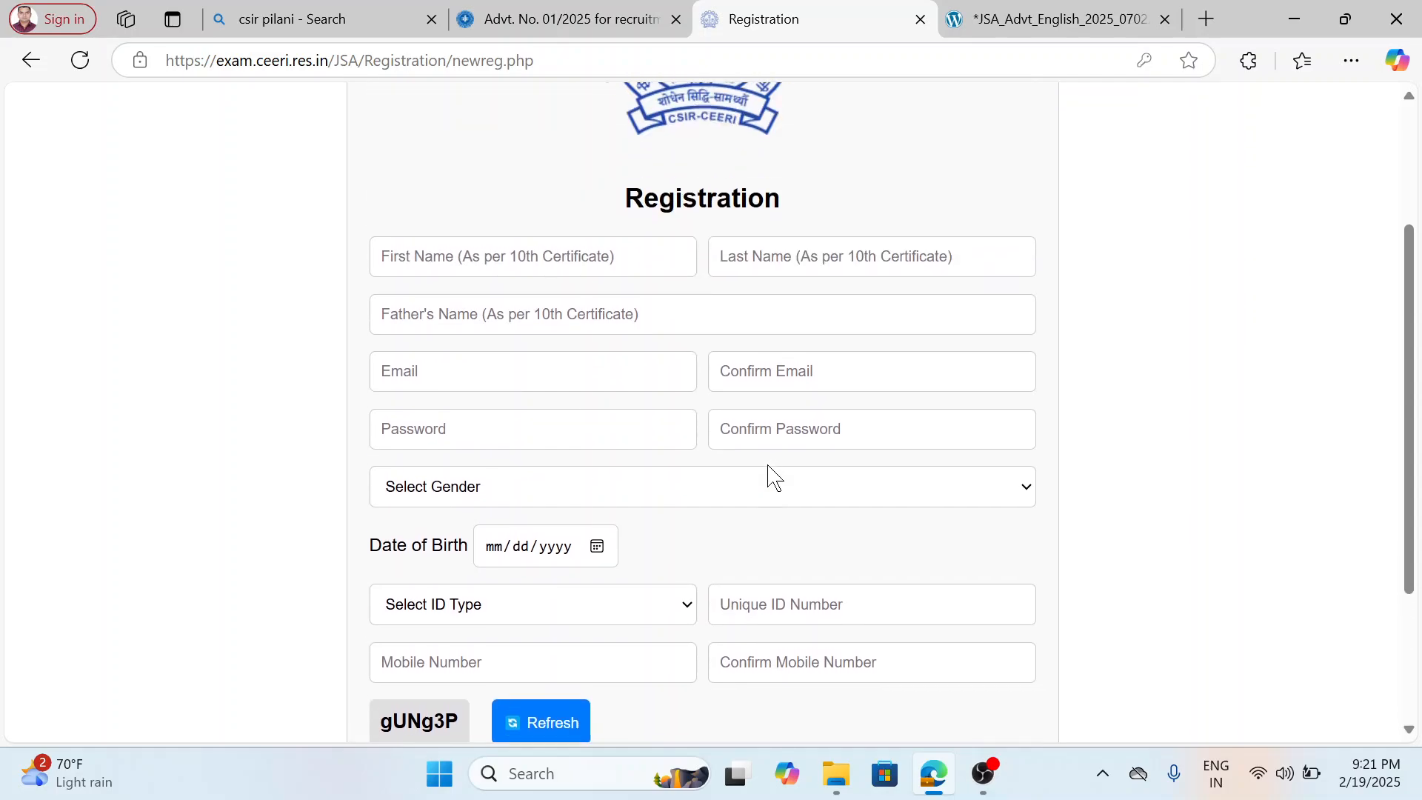
left_click(519, 262)
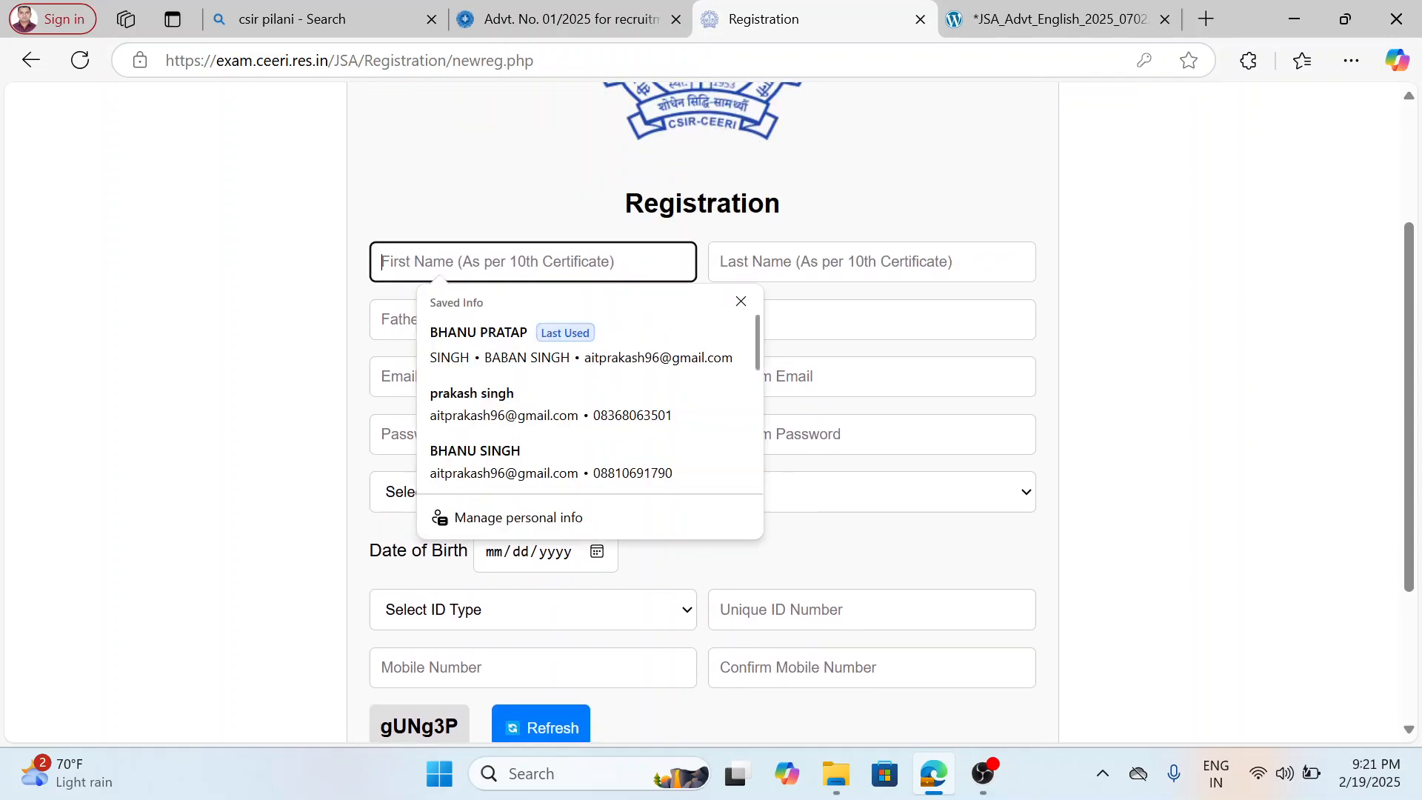
left_click(533, 343)
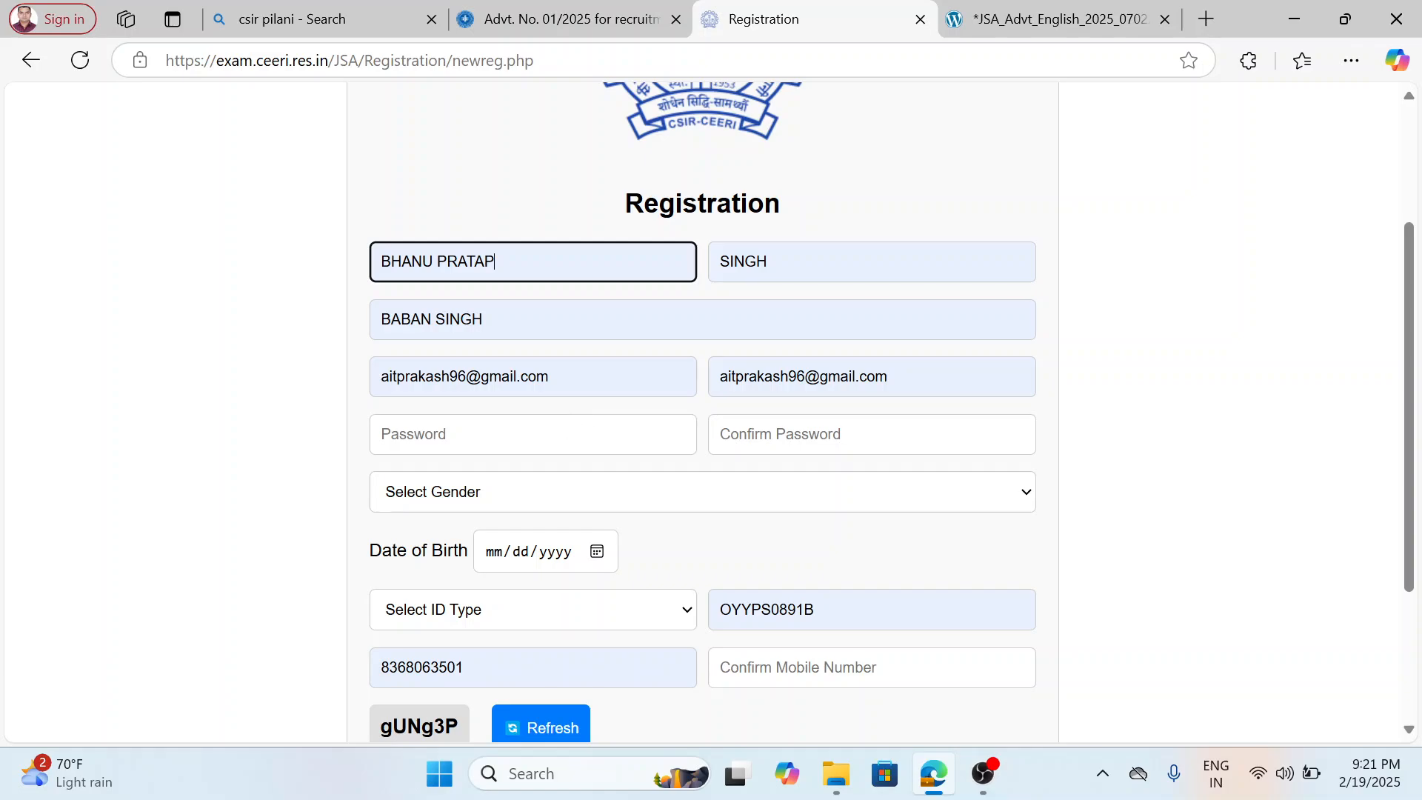
Try to enter the account password and its confirmation.
left_click(568, 429)
type("••••••••••")
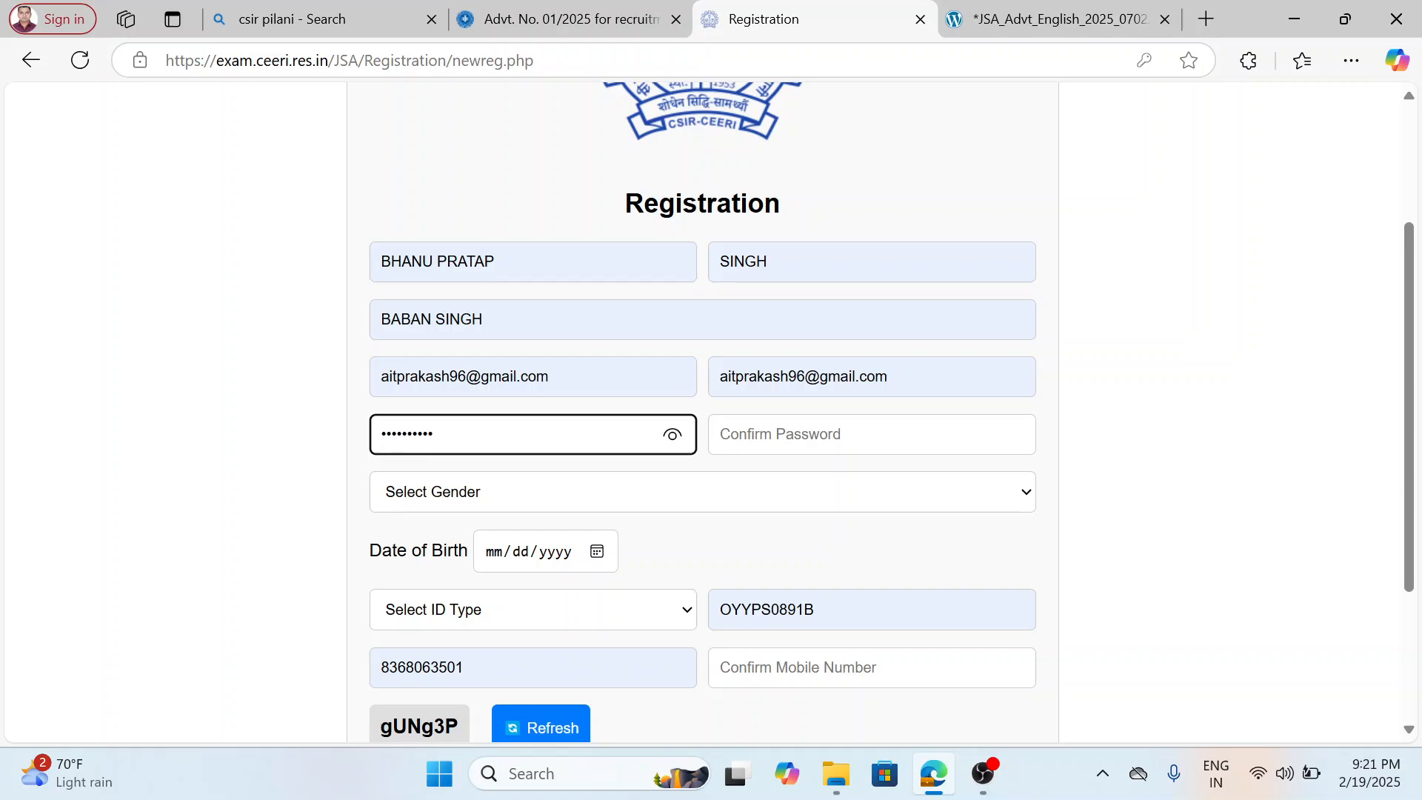
type("••")
key("Tab")
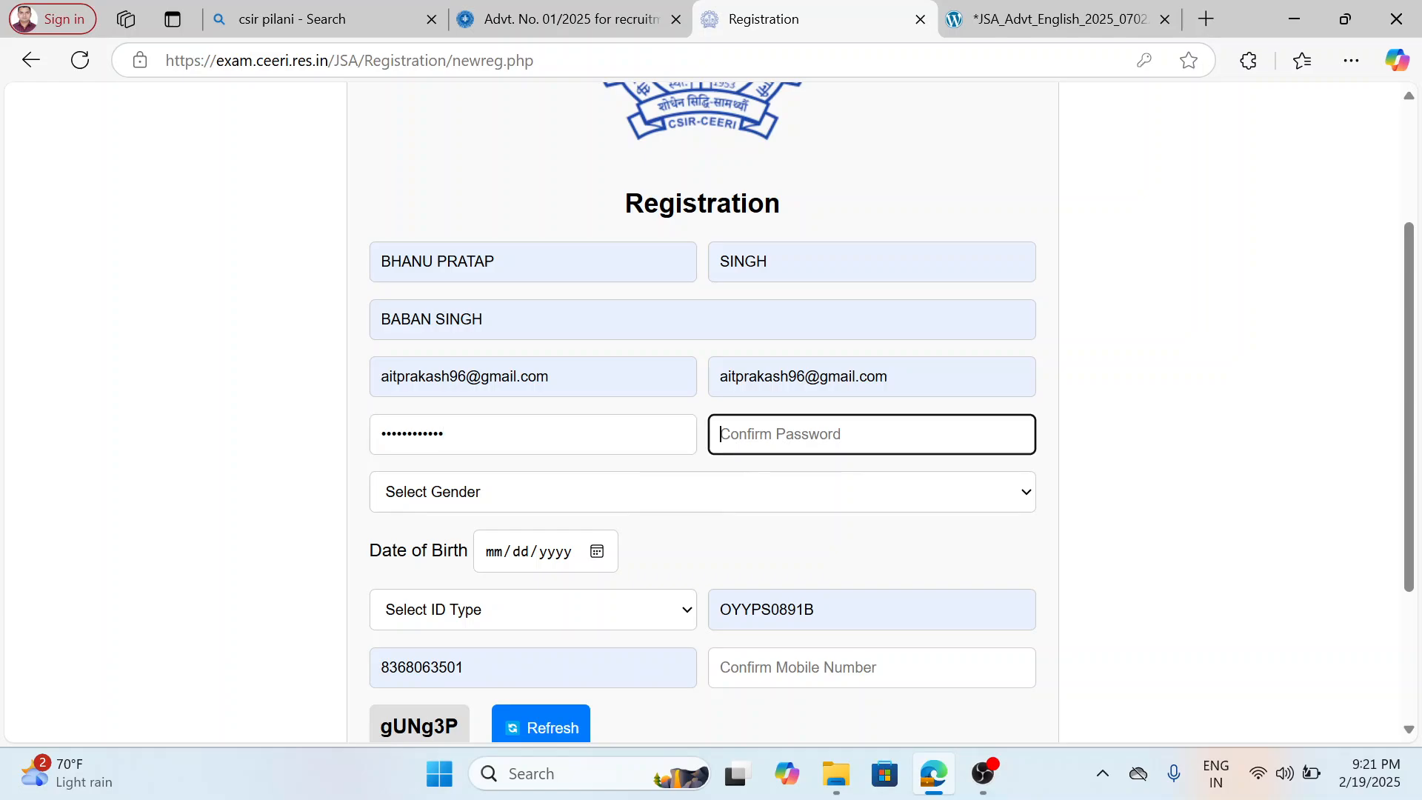
type("••")
key("BackSpace")
Re-enter the account password from scratch and enter the same password as confirmation.
left_click(540, 439)
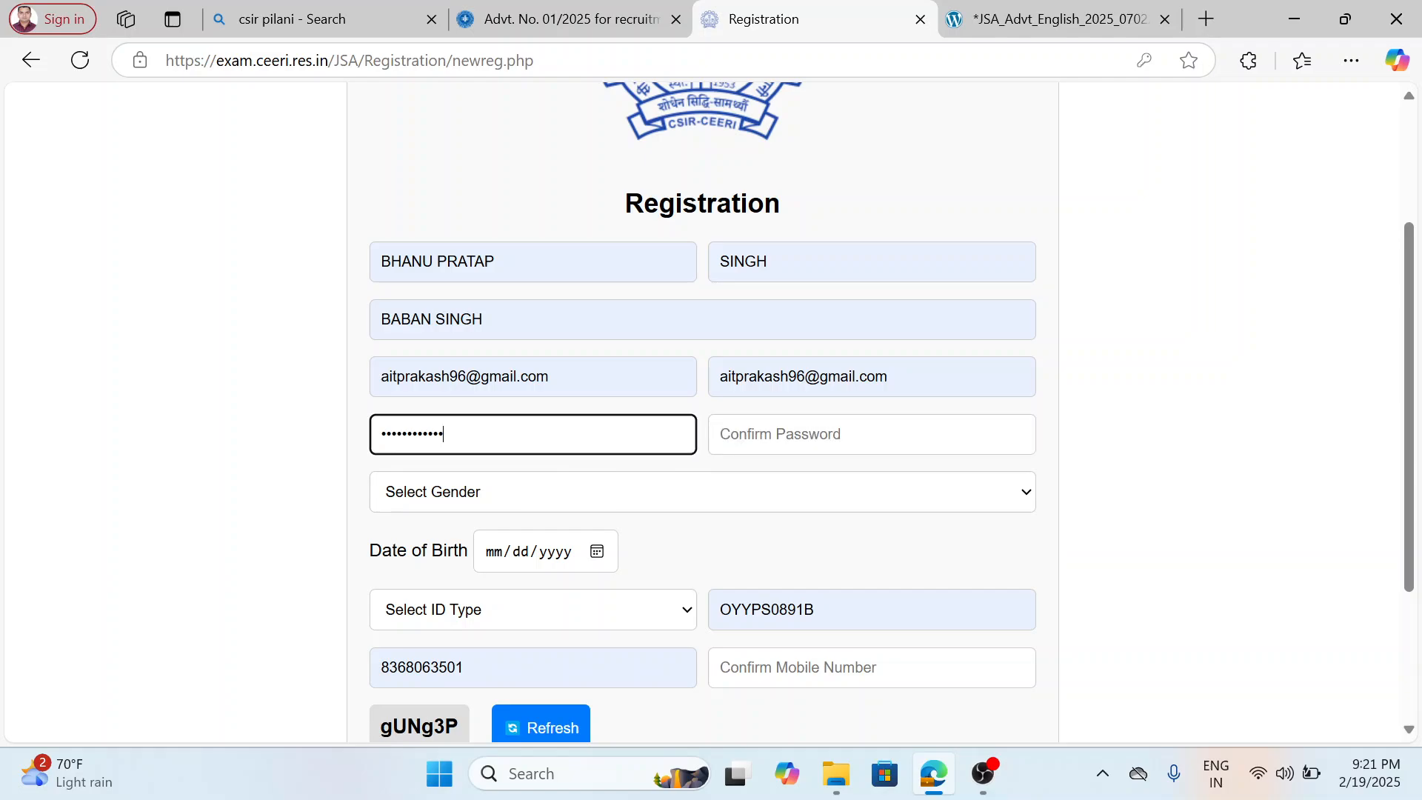
key("BackSpace")
key("BackSpace")
key("BackSpace")
key("BackSpace")
key("BackSpace")
key("BackSpace")
key("BackSpace")
key("BackSpace")
key("BackSpace")
key("BackSpace")
key("BackSpace")
type("••••••••••••")
left_click(753, 440)
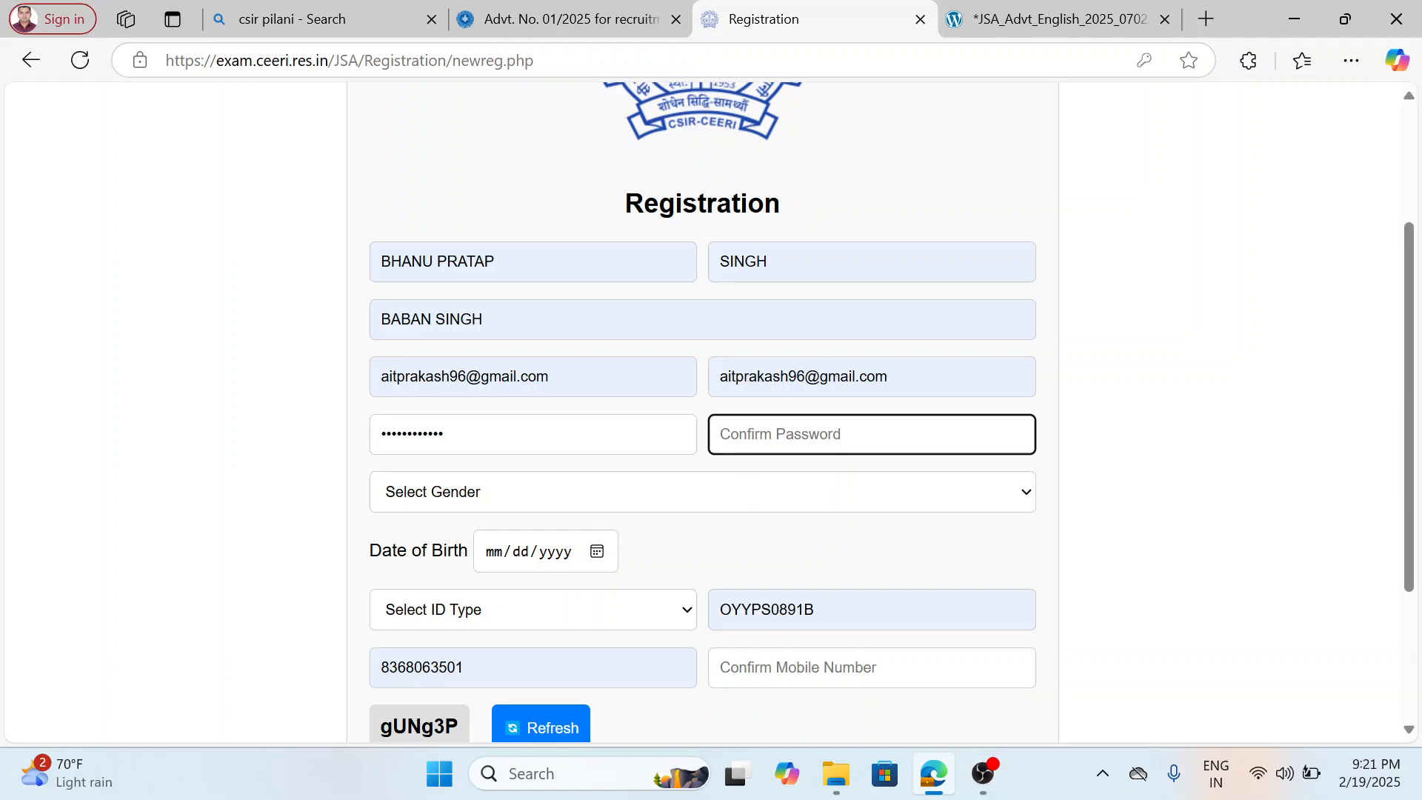
type("••••••••••••")
Replace the email and its confirmation with the applicant's other saved email address.
left_click_drag(555, 378, 365, 393)
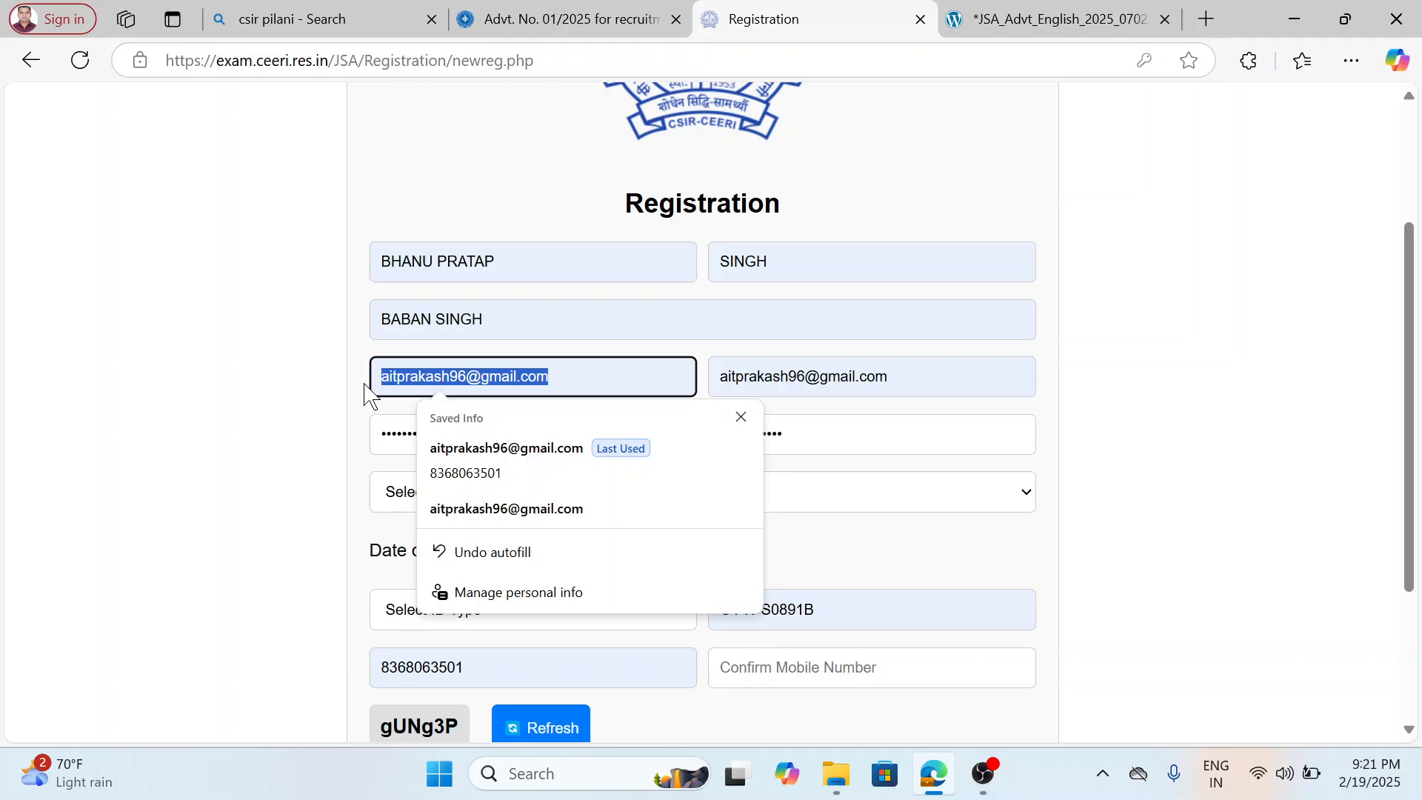
key("BackSpace")
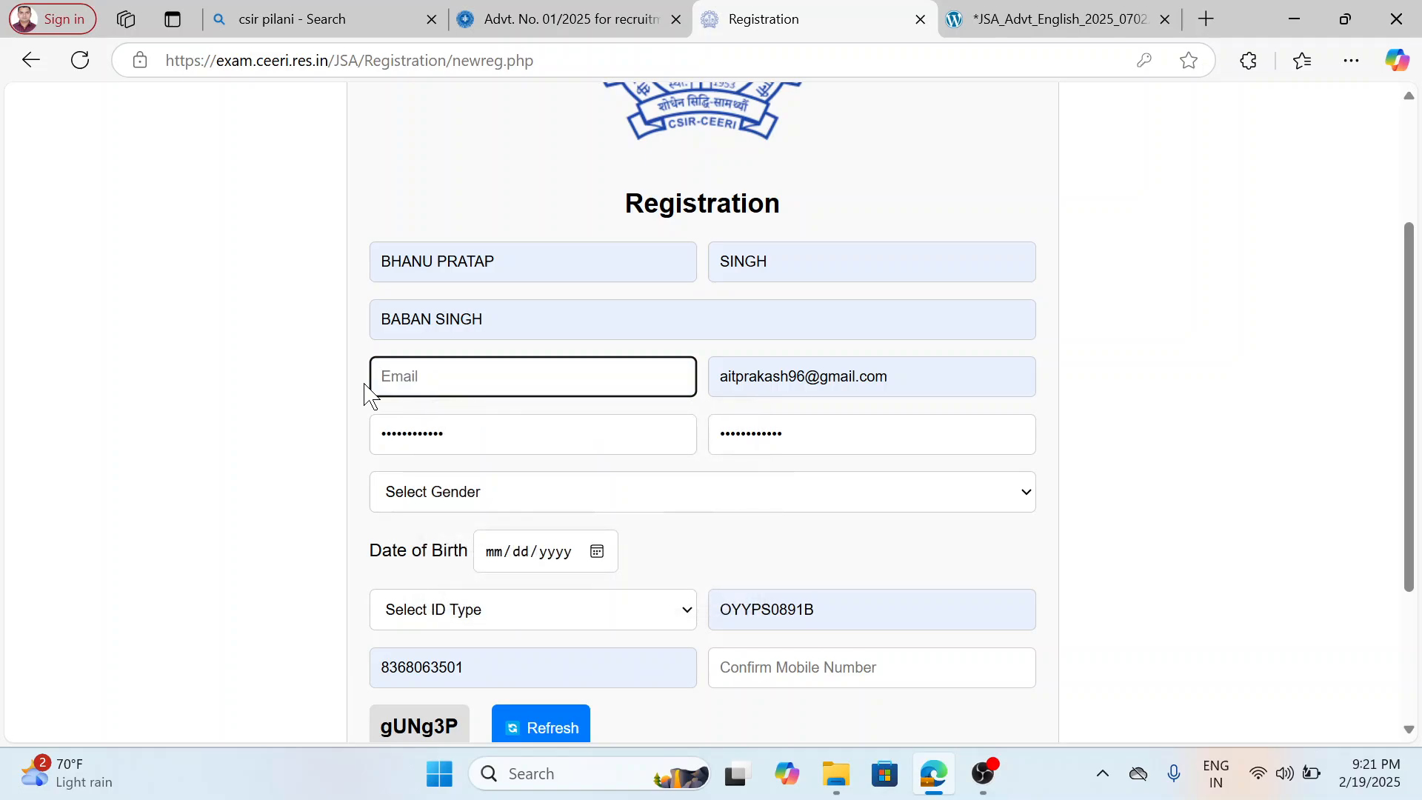
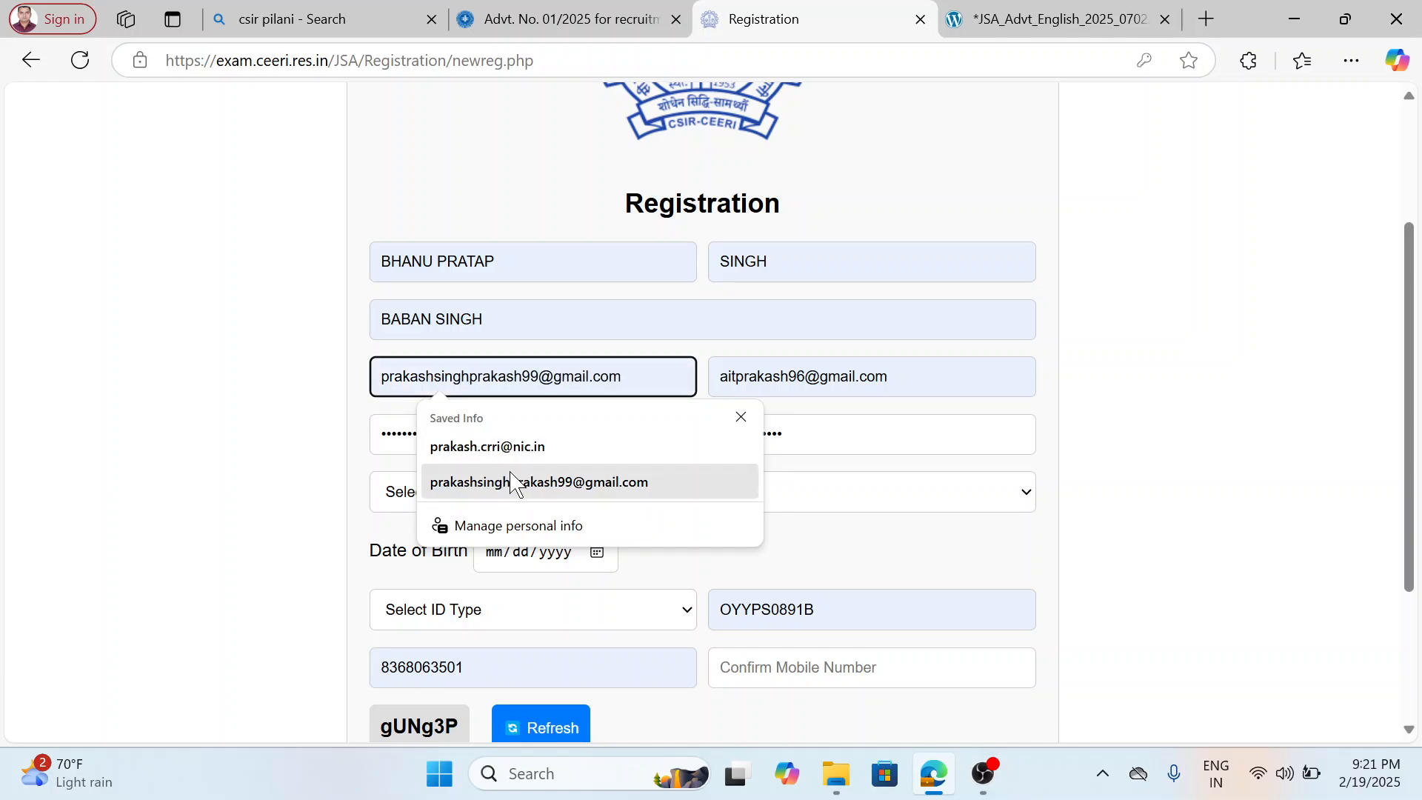
left_click(511, 482)
left_click(889, 377)
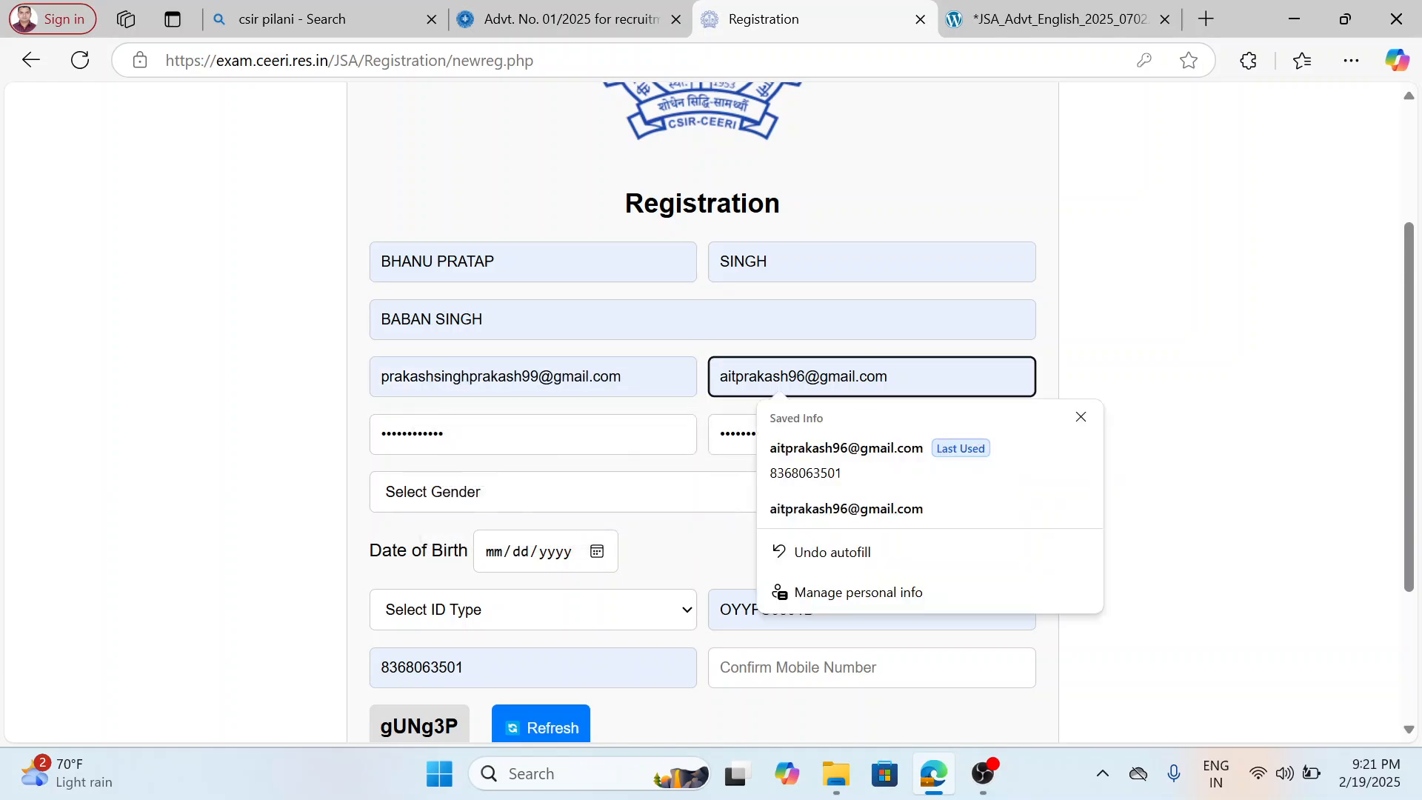
key("BackSpace")
key("BackSpace")
key("BackSpace")
key("BackSpace")
key("BackSpace")
key("BackSpace")
key("BackSpace")
key("BackSpace")
key("BackSpace")
key("BackSpace")
key("BackSpace")
key("BackSpace")
key("BackSpace")
key("BackSpace")
key("BackSpace")
key("BackSpace")
key("BackSpace")
key("BackSpace")
key("BackSpace")
key("BackSpace")
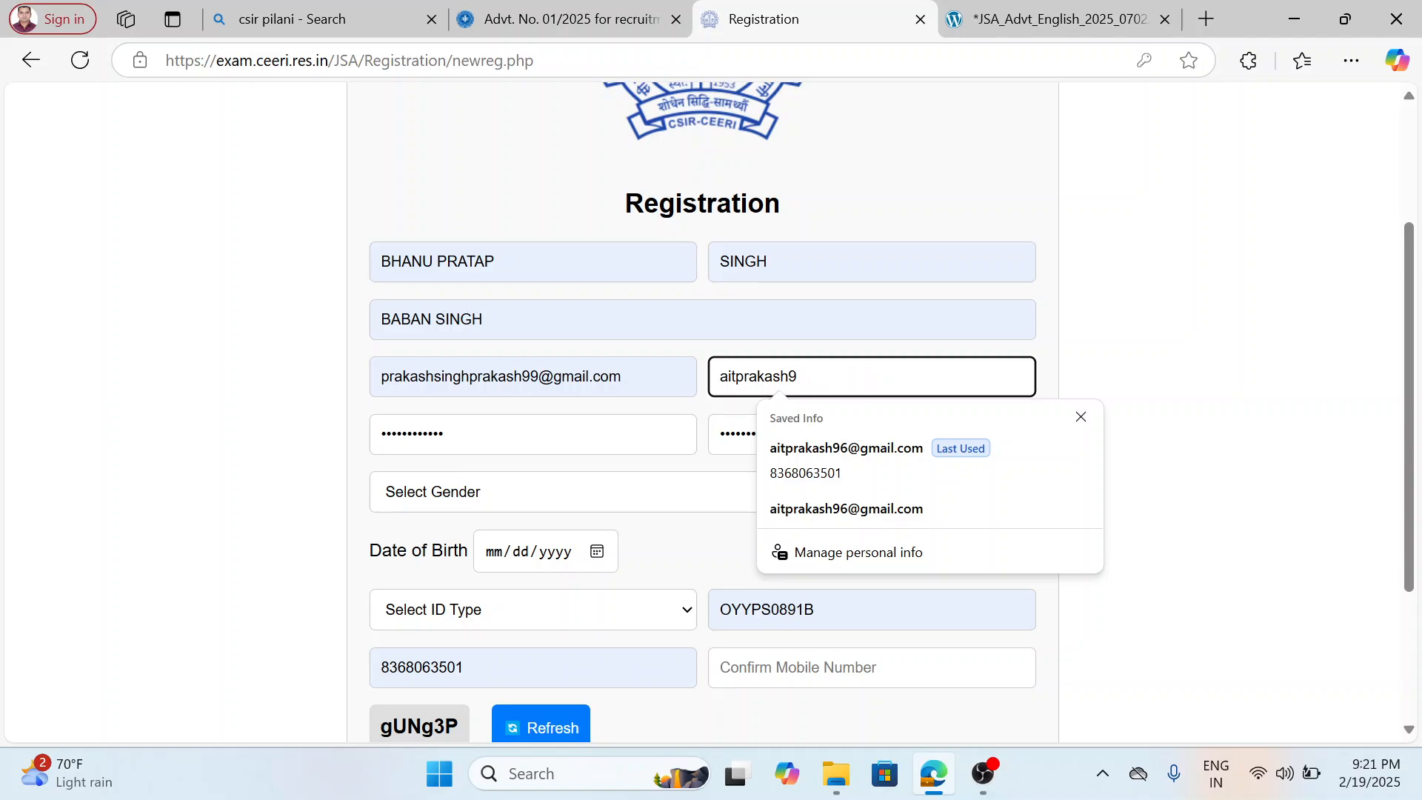
type("praka")
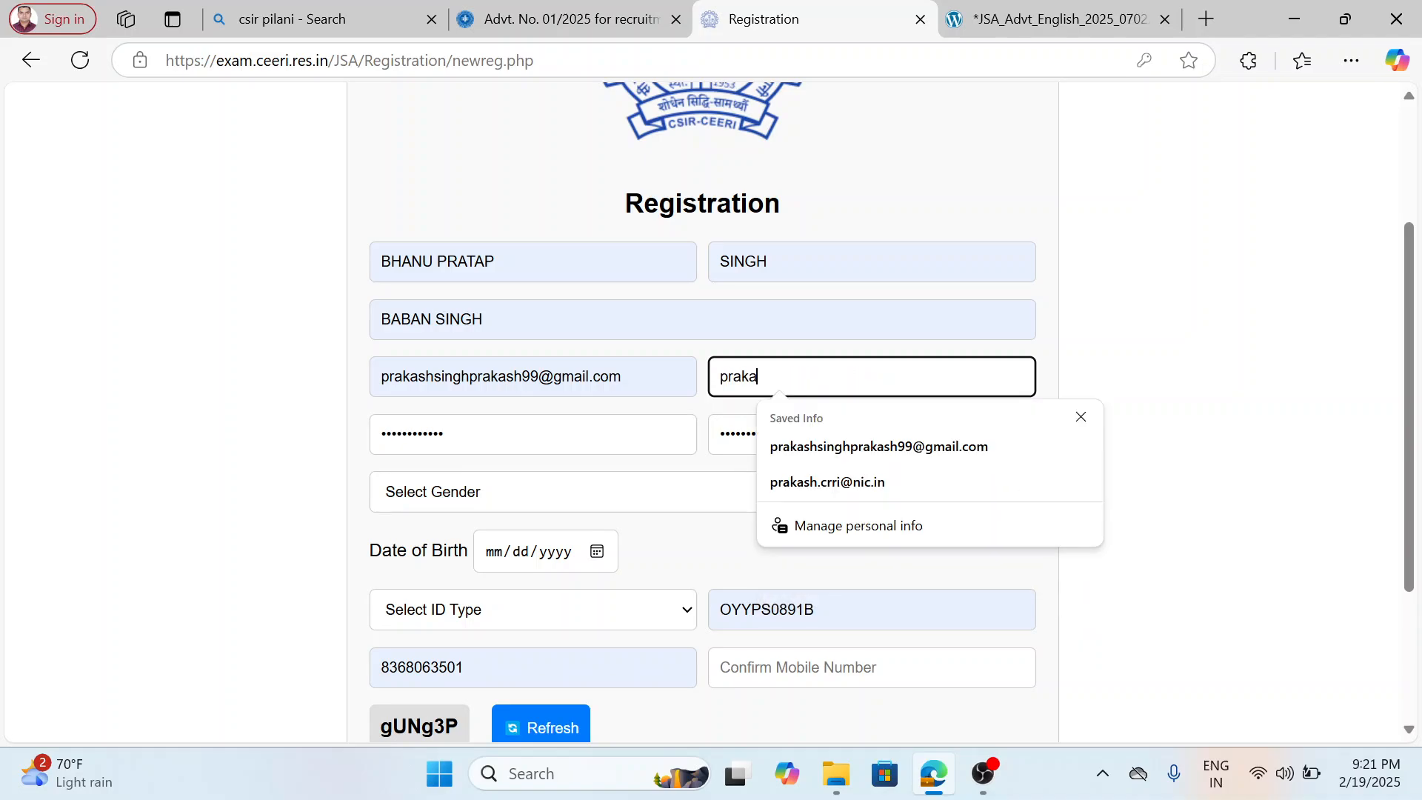
left_click(937, 449)
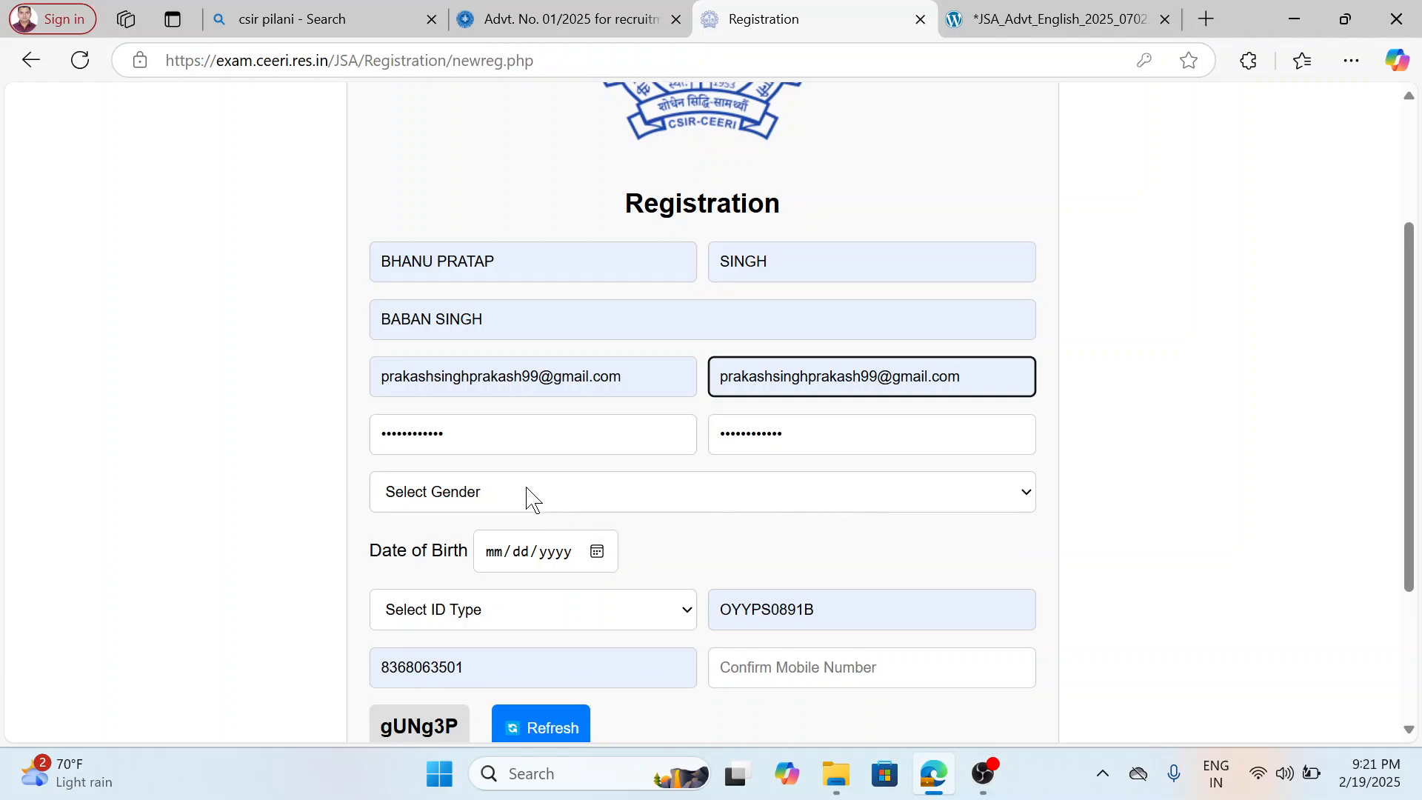
Set the applicant's gender to Male.
left_click(820, 435)
left_click(596, 501)
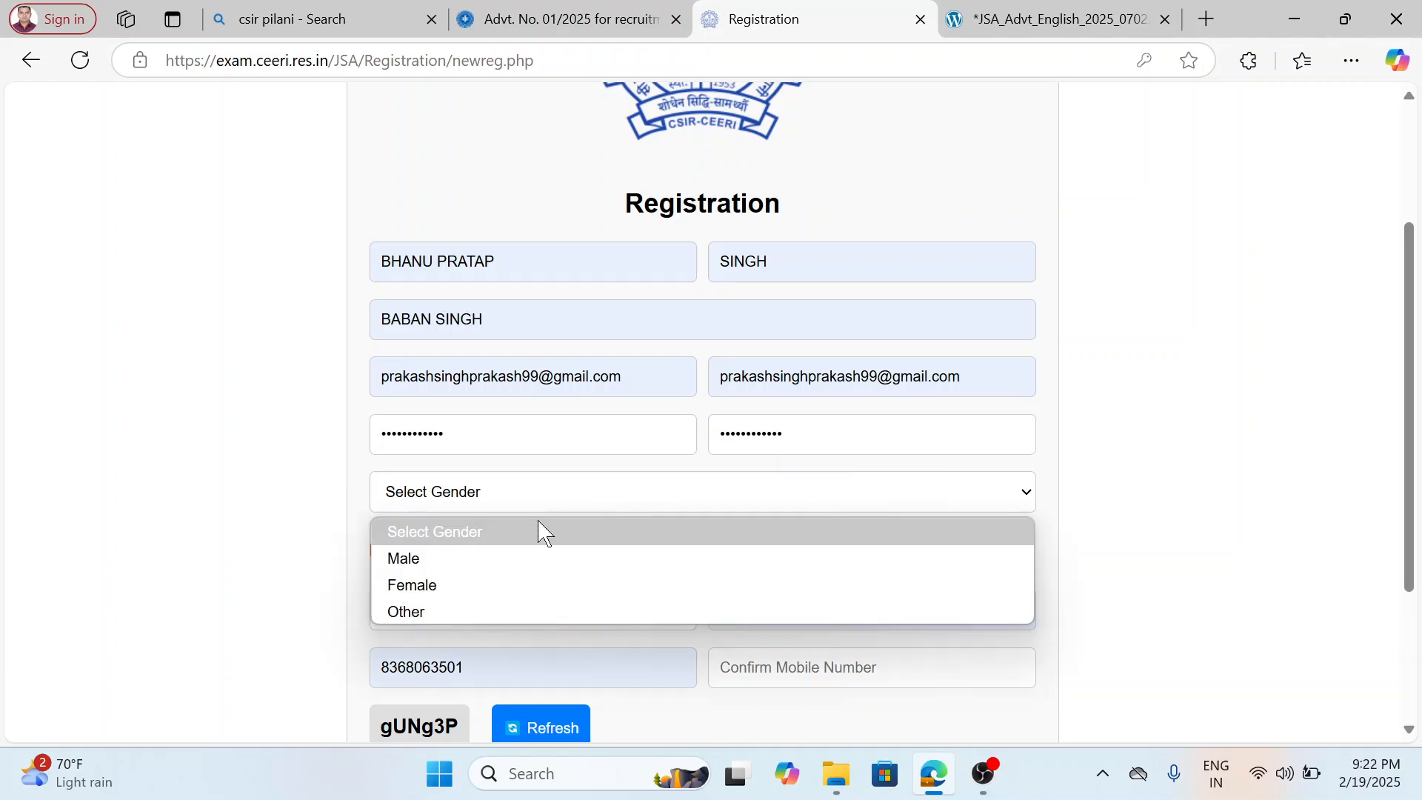
left_click(518, 557)
Set the applicant's date of birth in the registration form.
left_click(597, 551)
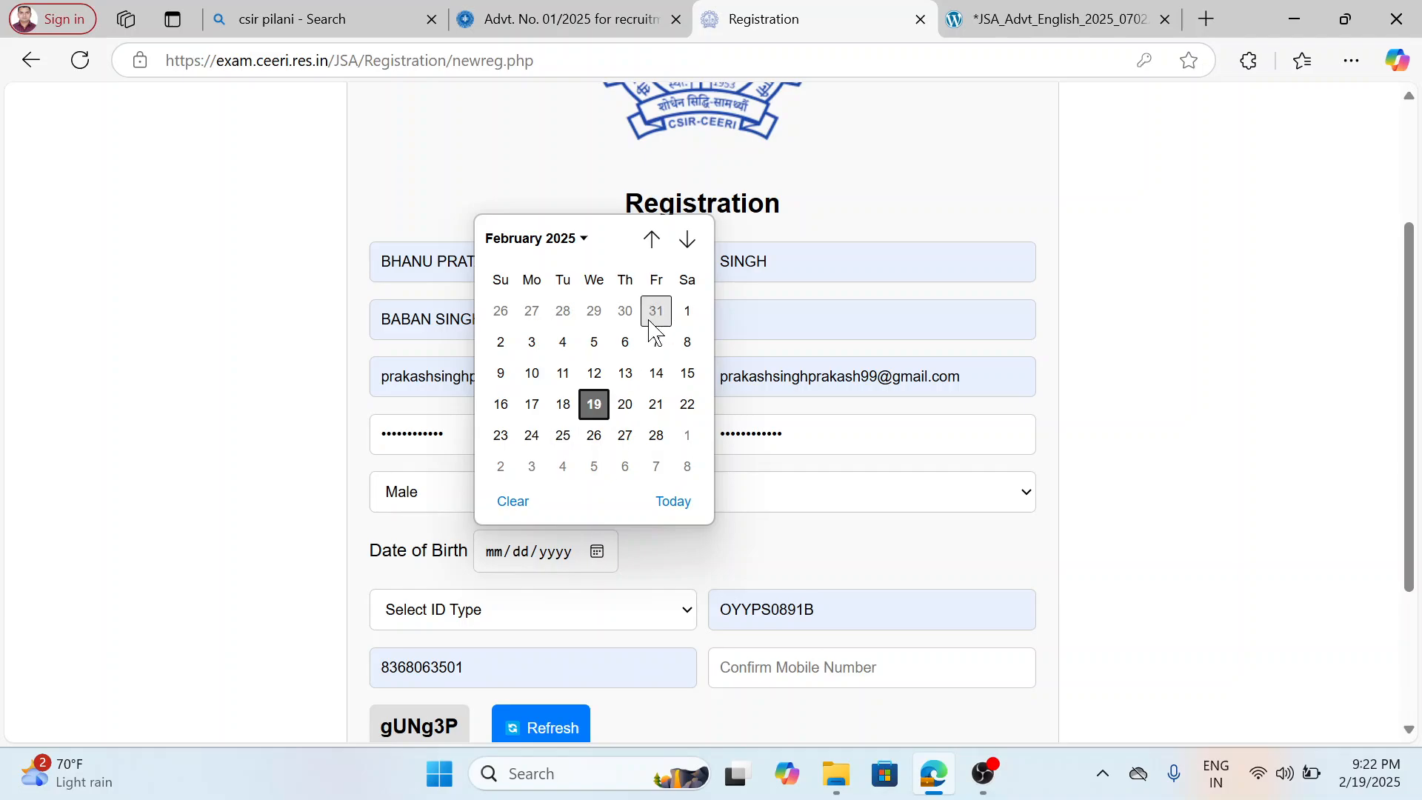
left_click(575, 248)
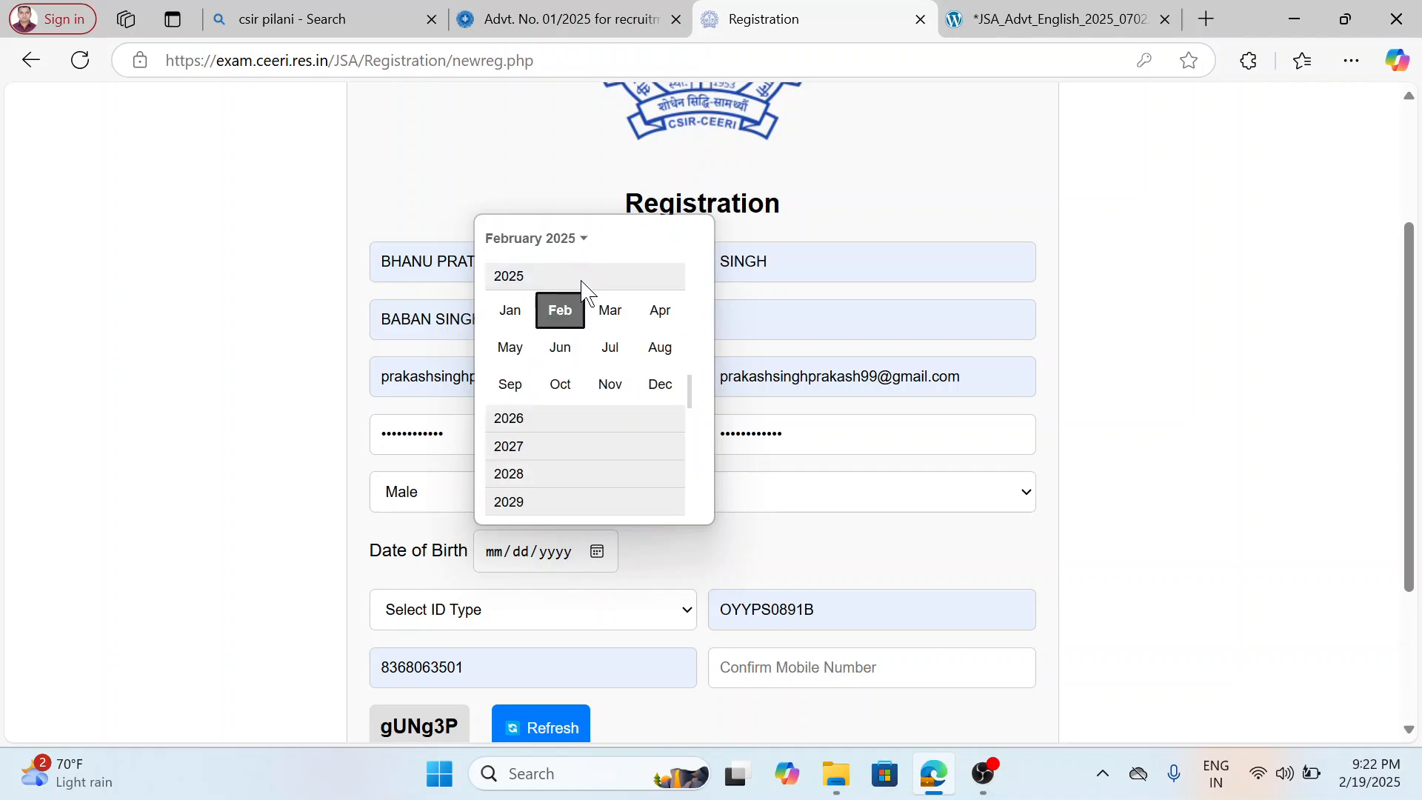
scroll(693, 350, "up", 5)
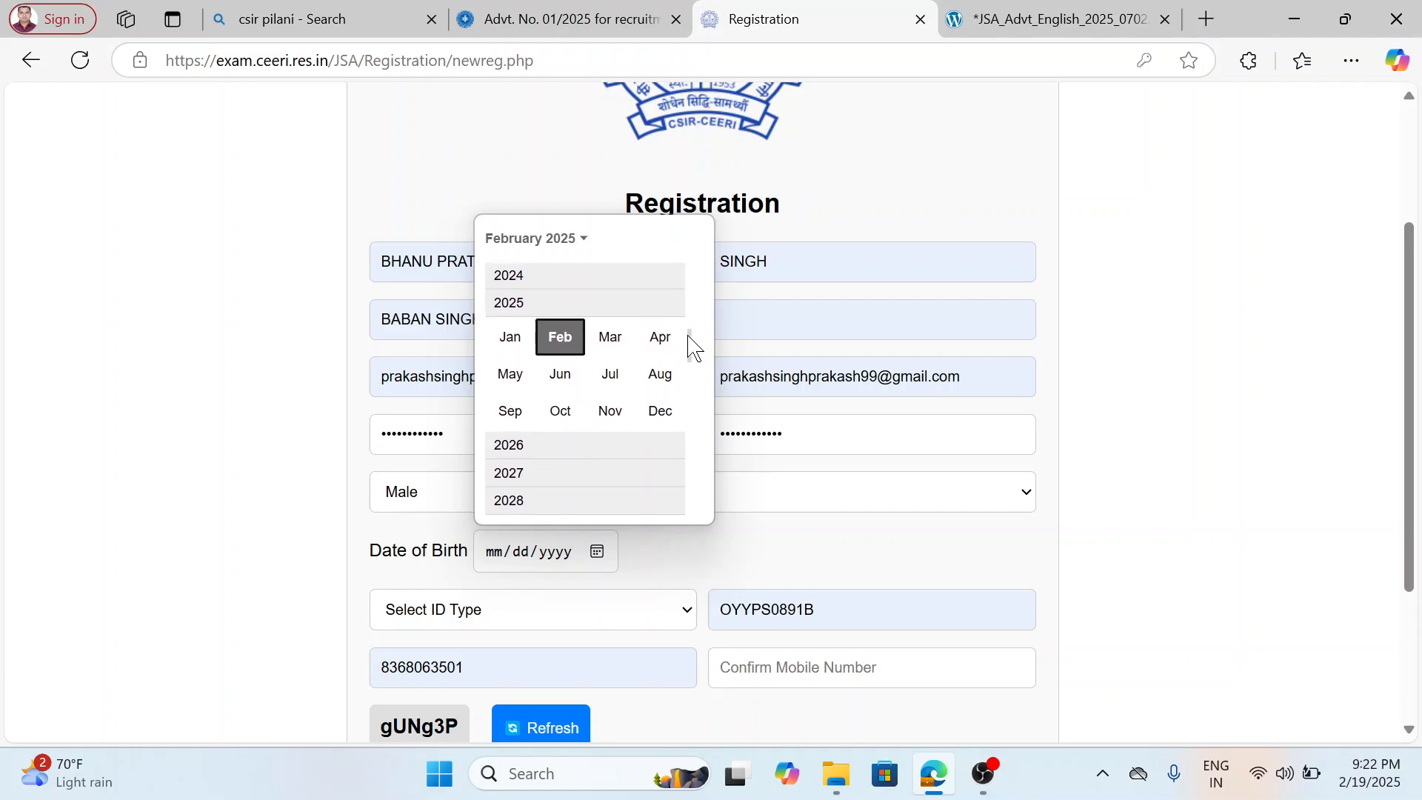
scroll(690, 400, "up", 3)
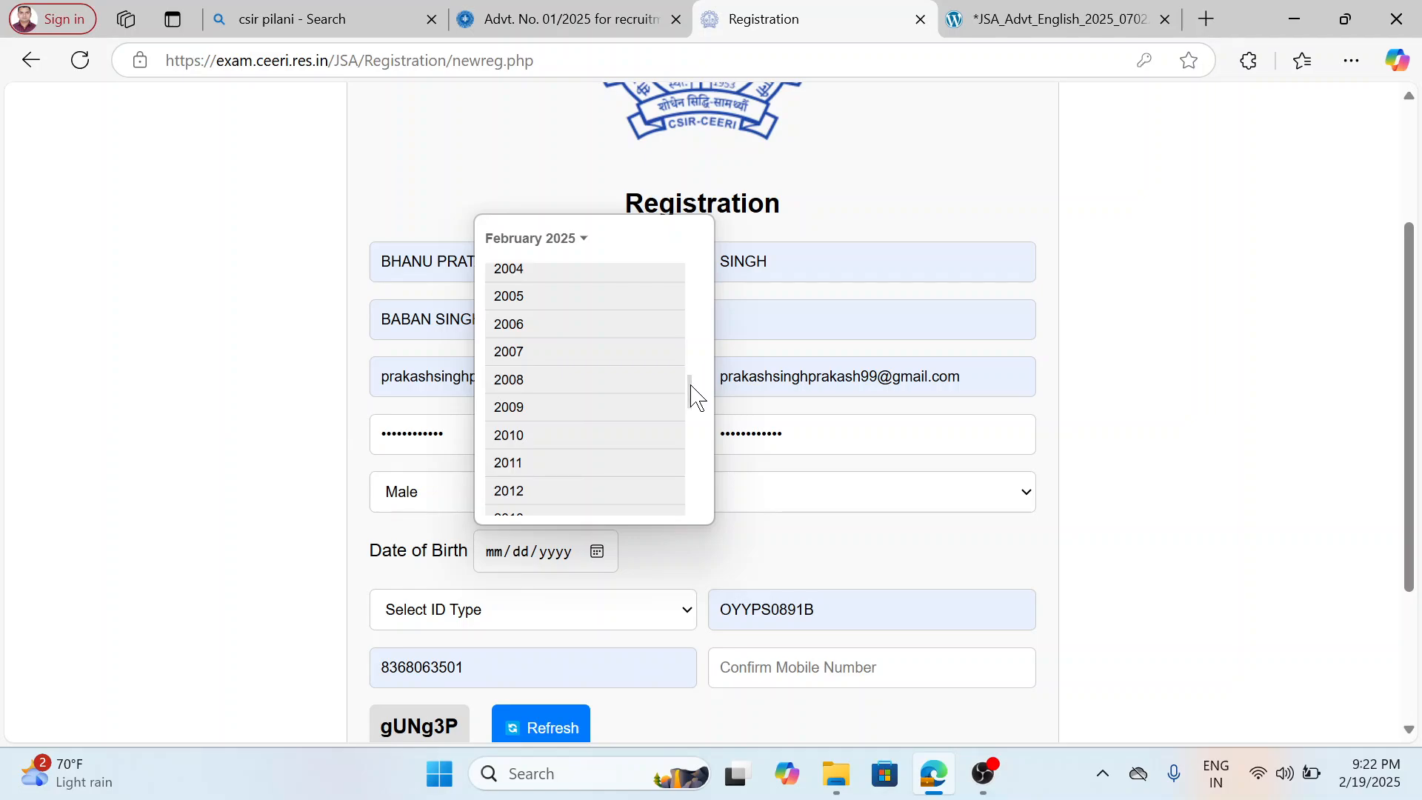
scroll(689, 337, "up", 2)
scroll(692, 337, "up", 3)
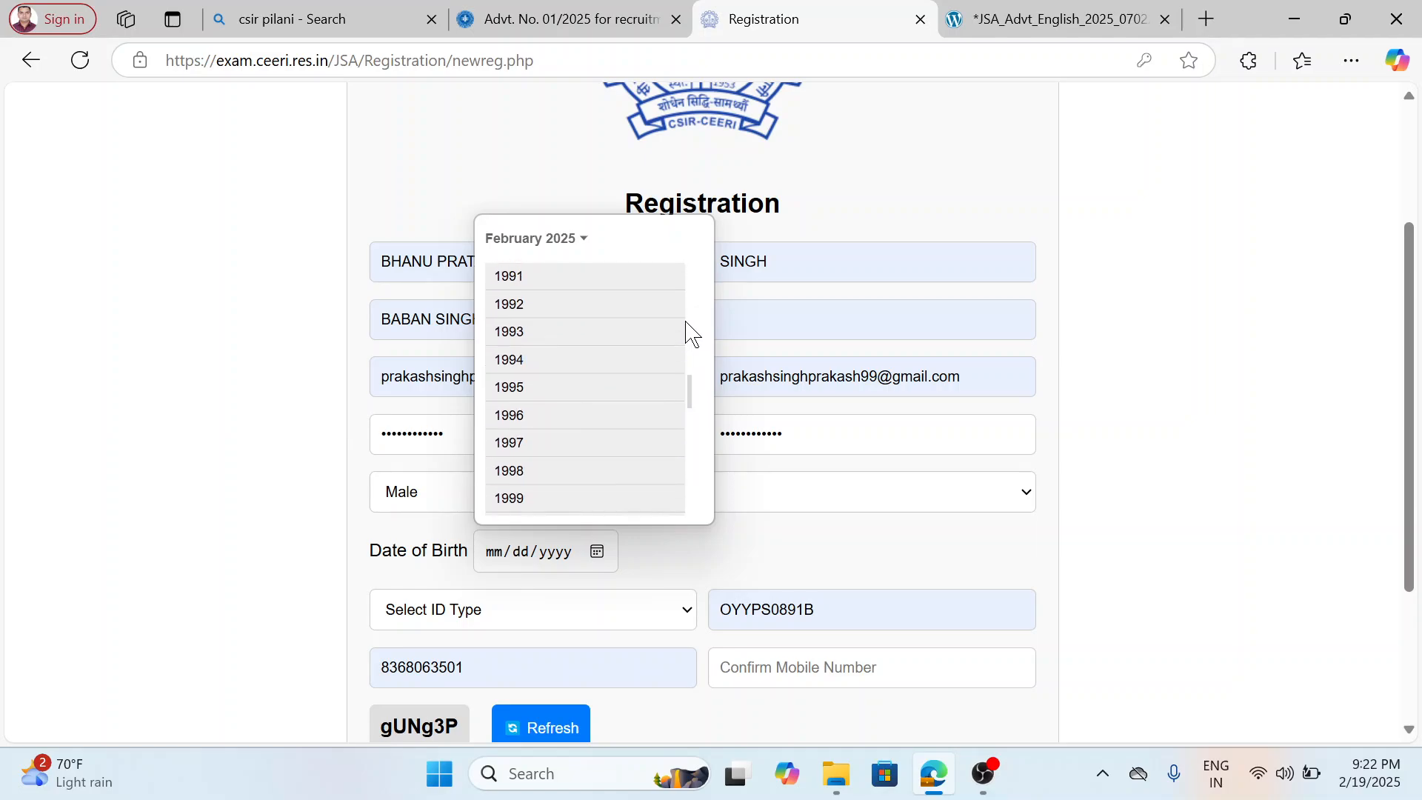
scroll(695, 400, "up", 2)
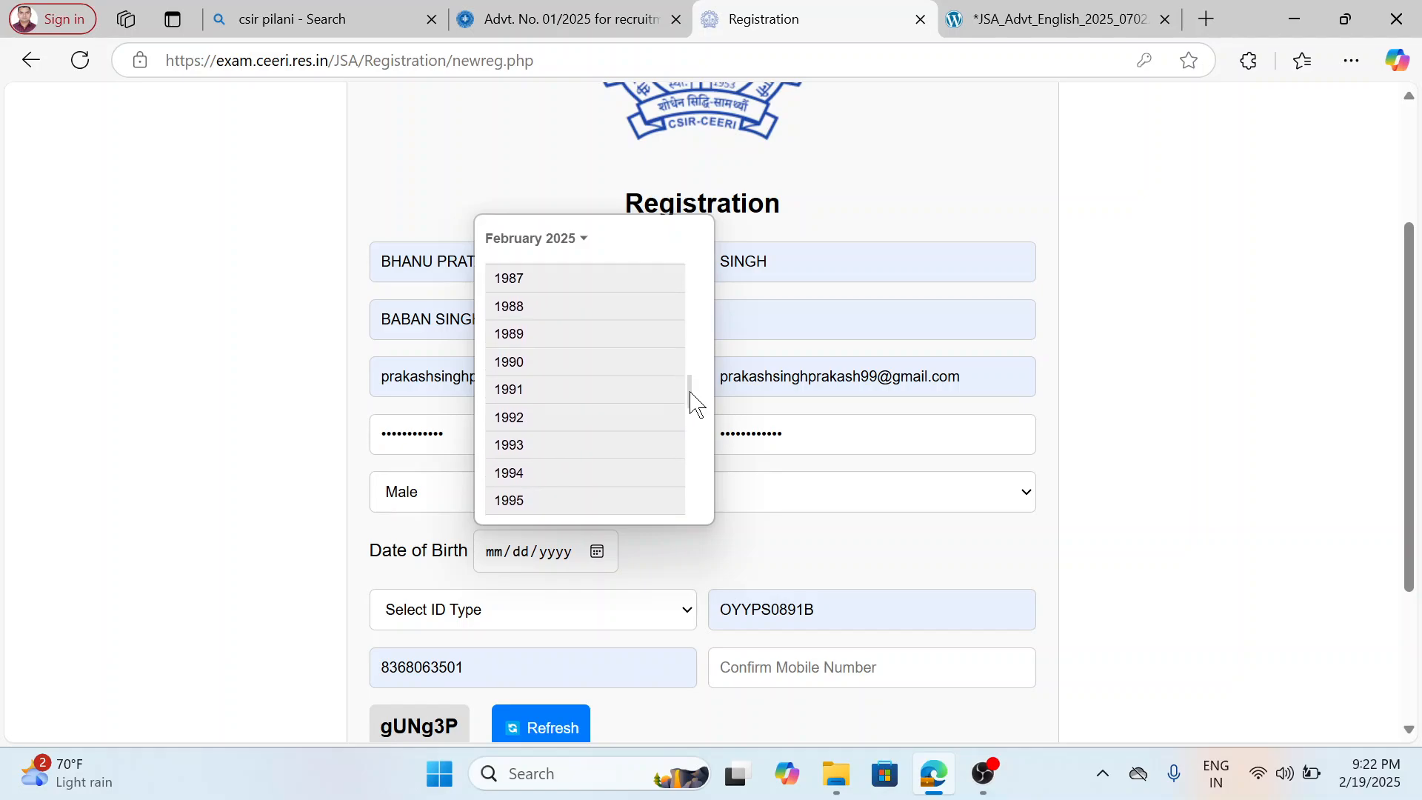
scroll(652, 410, "down", 2)
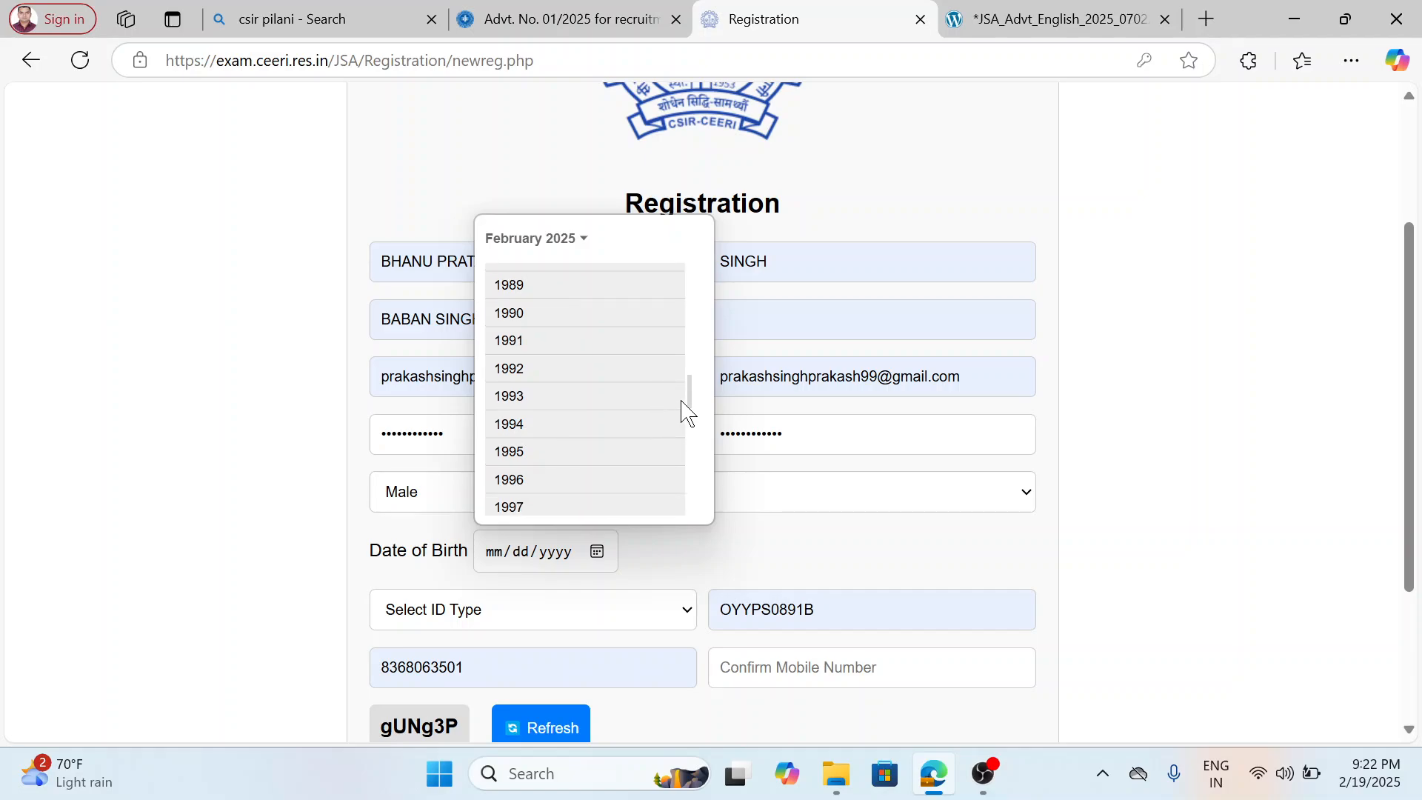
scroll(695, 454, "down", 3)
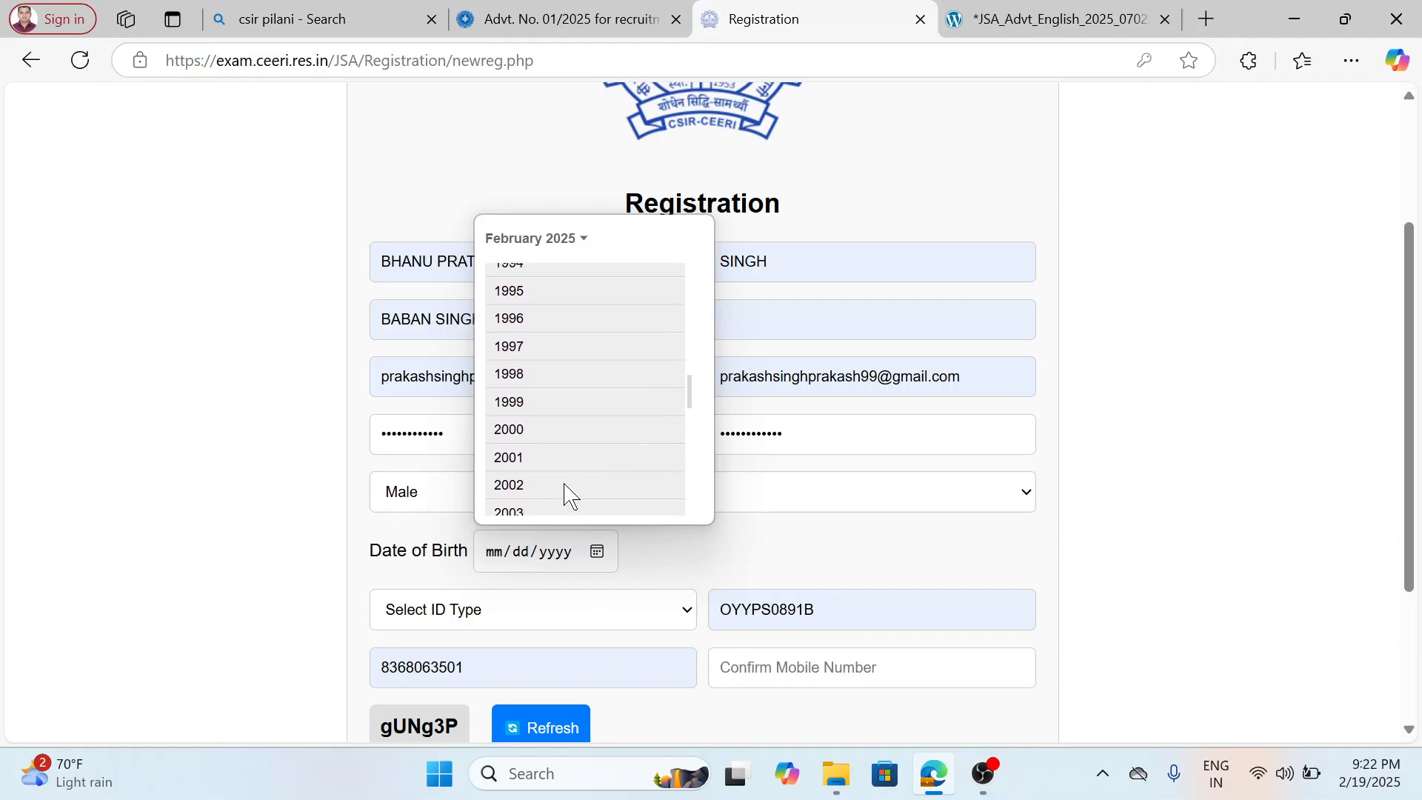
left_click(524, 489)
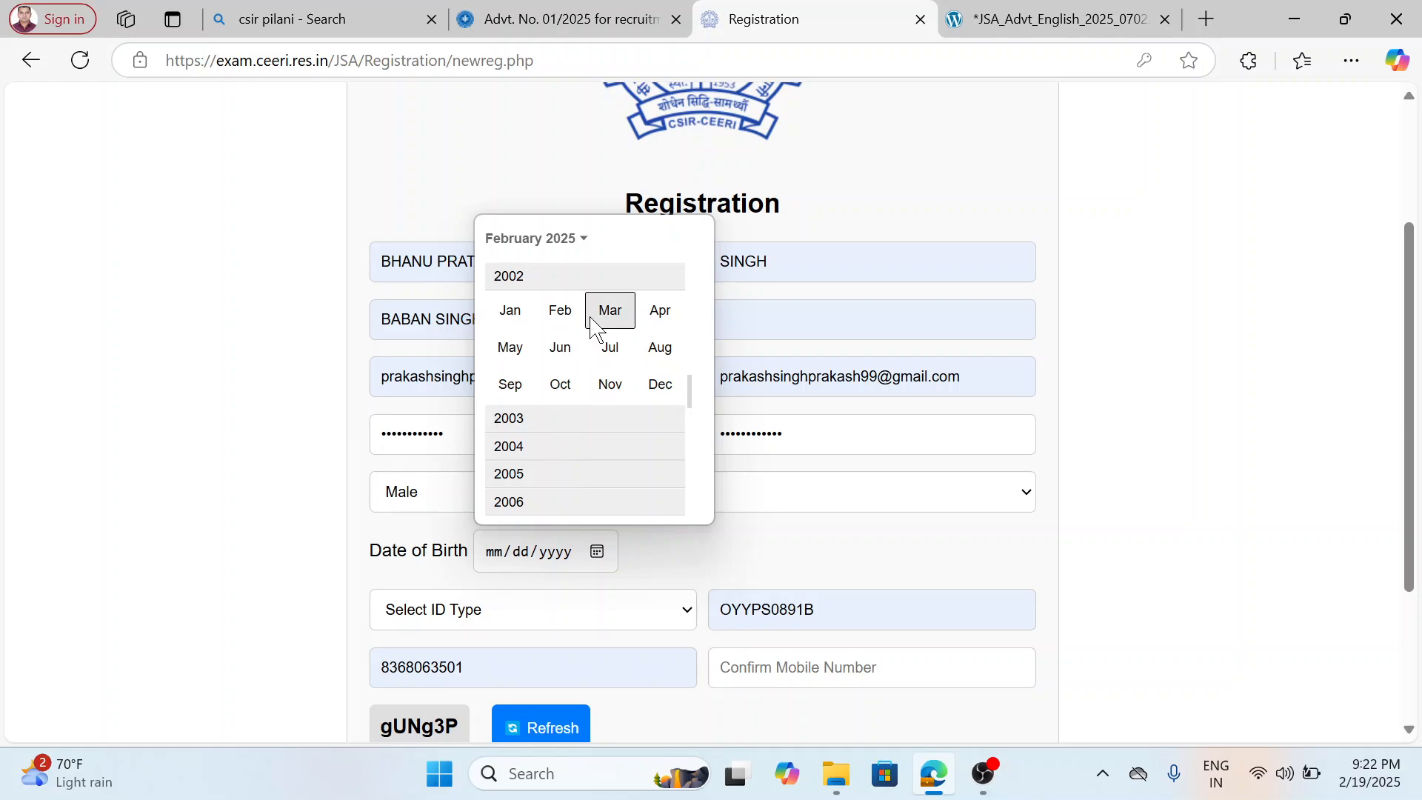
left_click(610, 309)
left_click(656, 373)
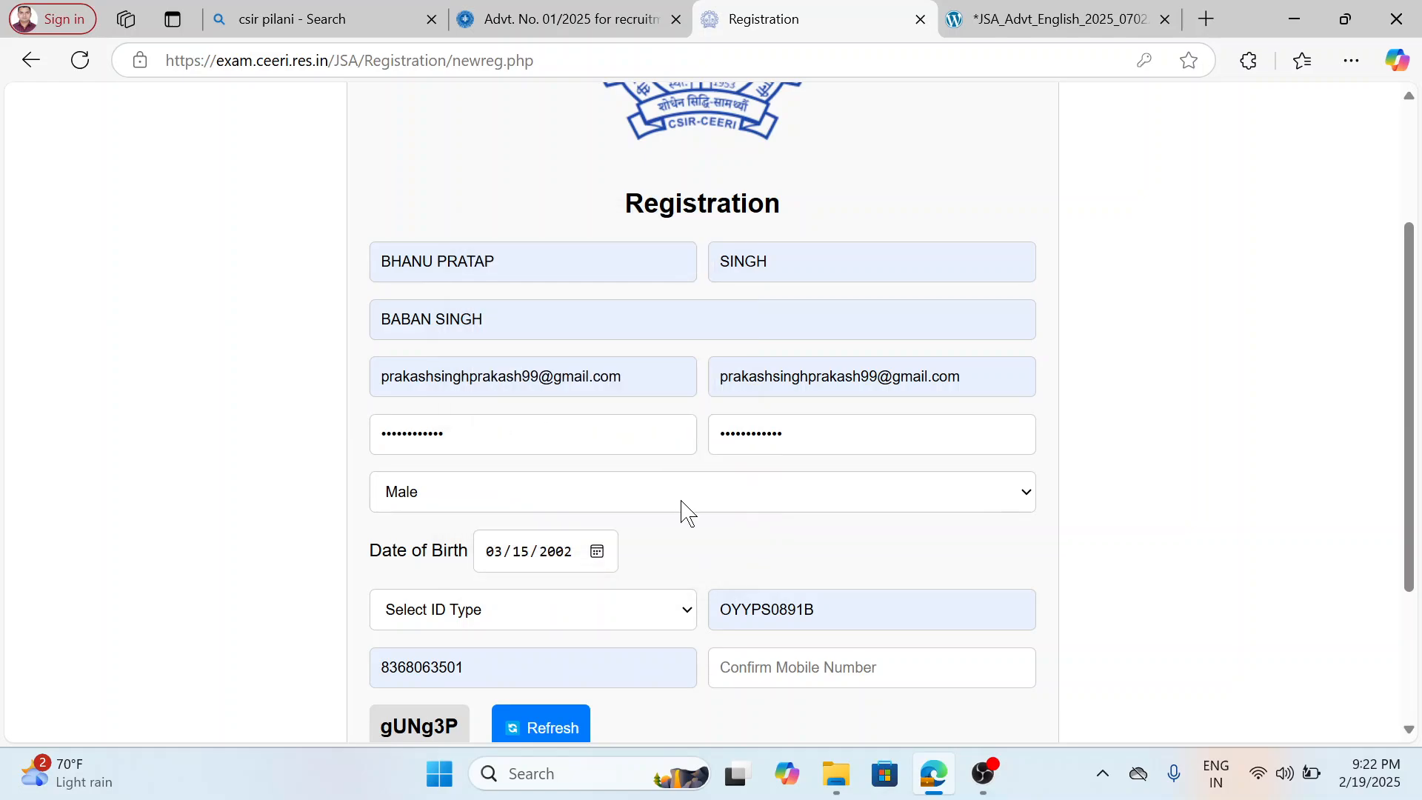
Choose Pan Card as the ID type and fill the mobile number confirmation with the last used saved number.
scroll(676, 525, "down", 2)
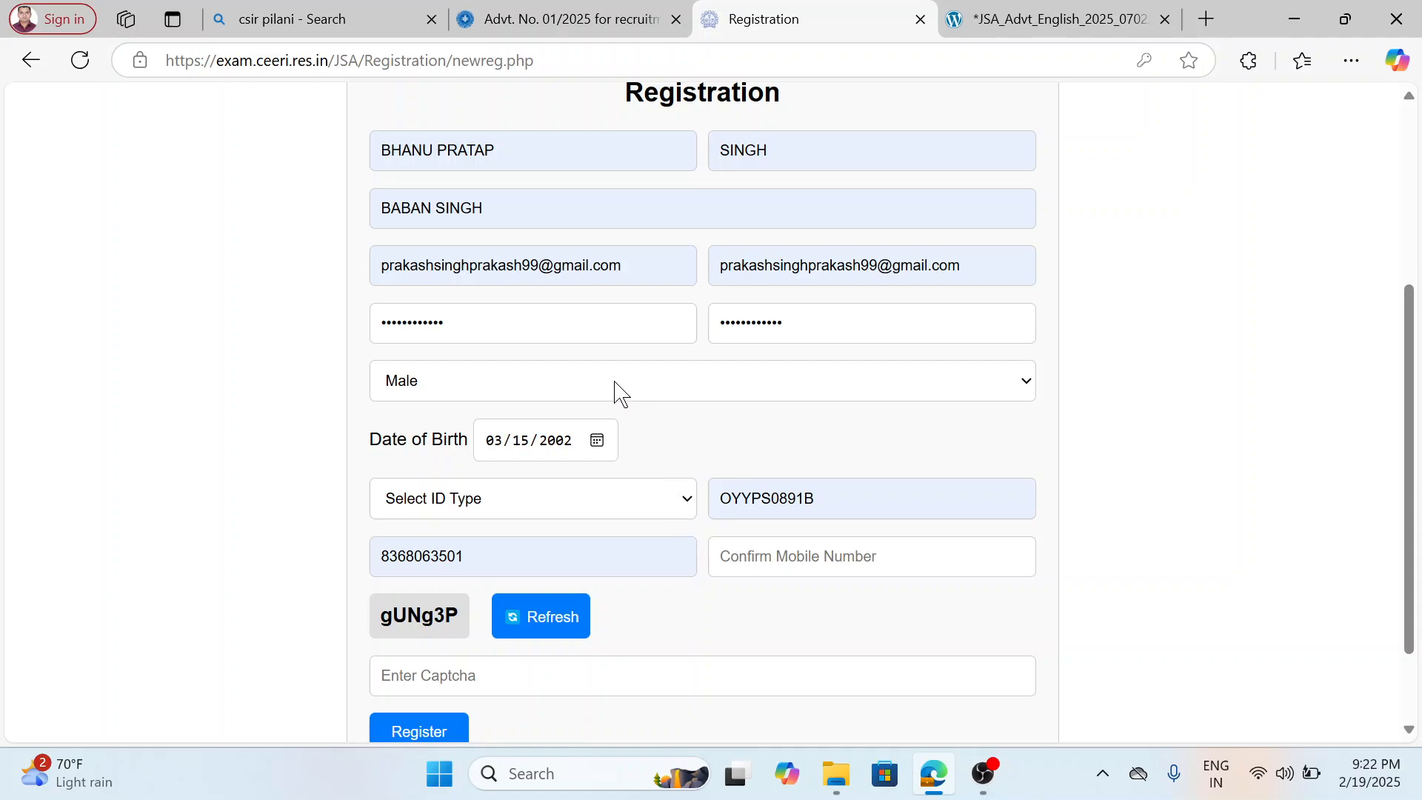
scroll(587, 477, "down", 2)
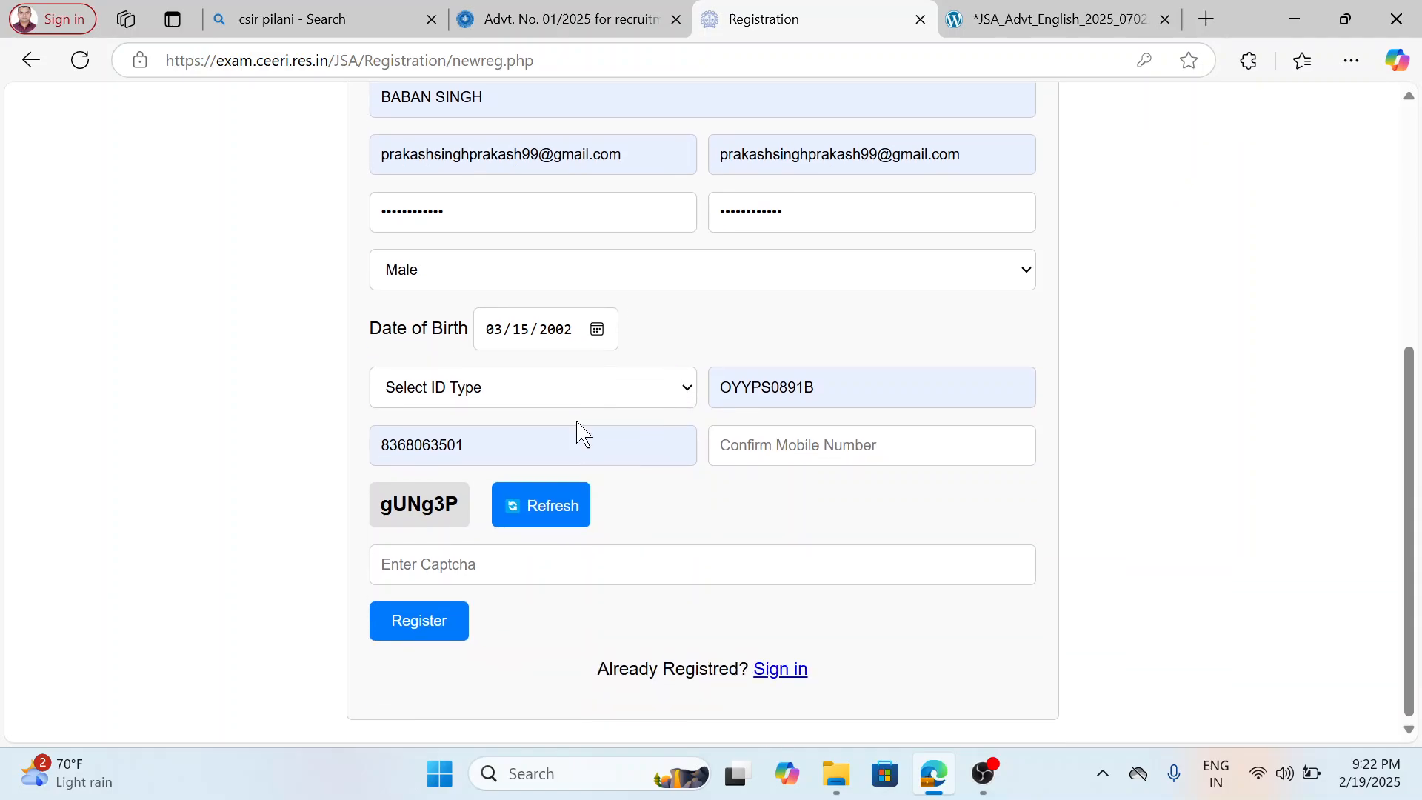
left_click(612, 391)
left_click(573, 480)
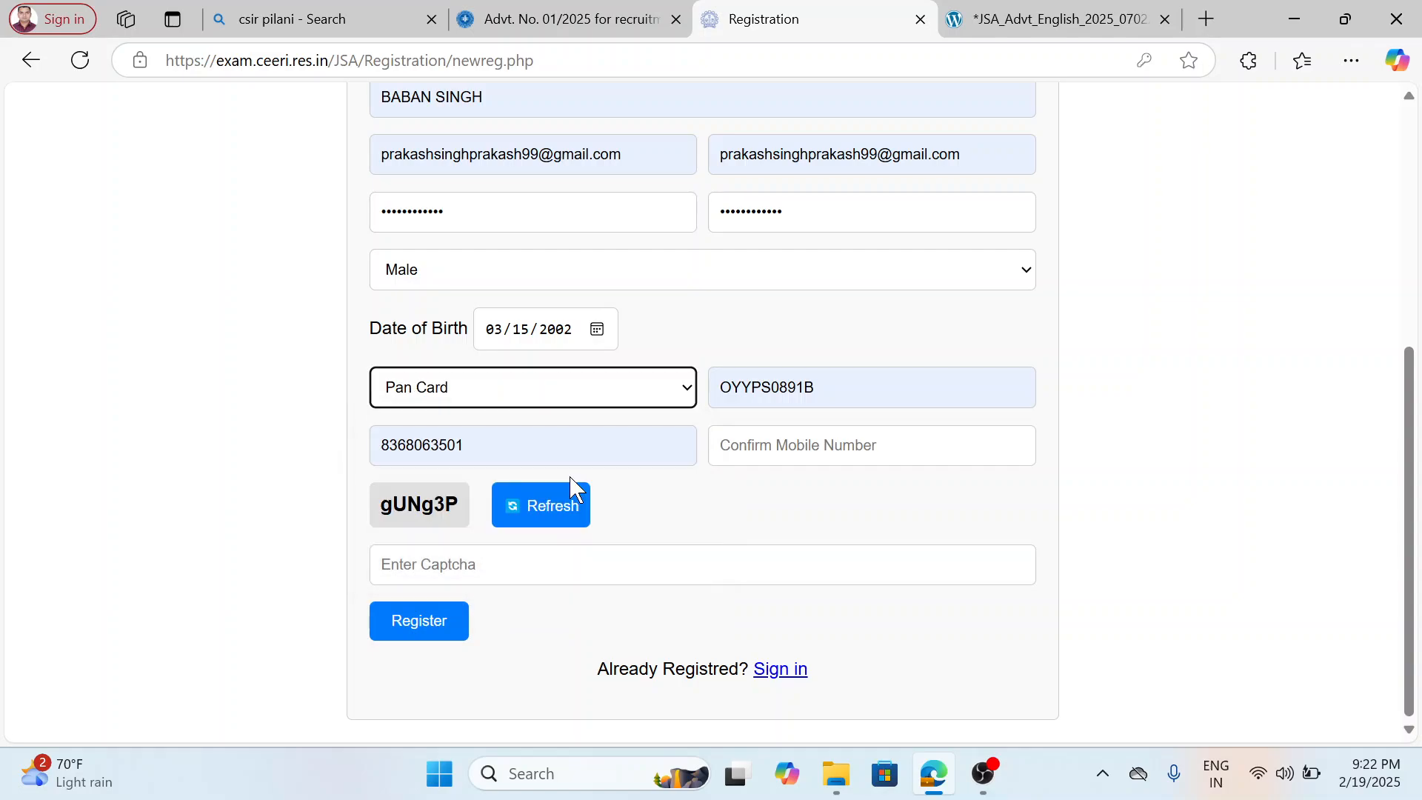
left_click(713, 454)
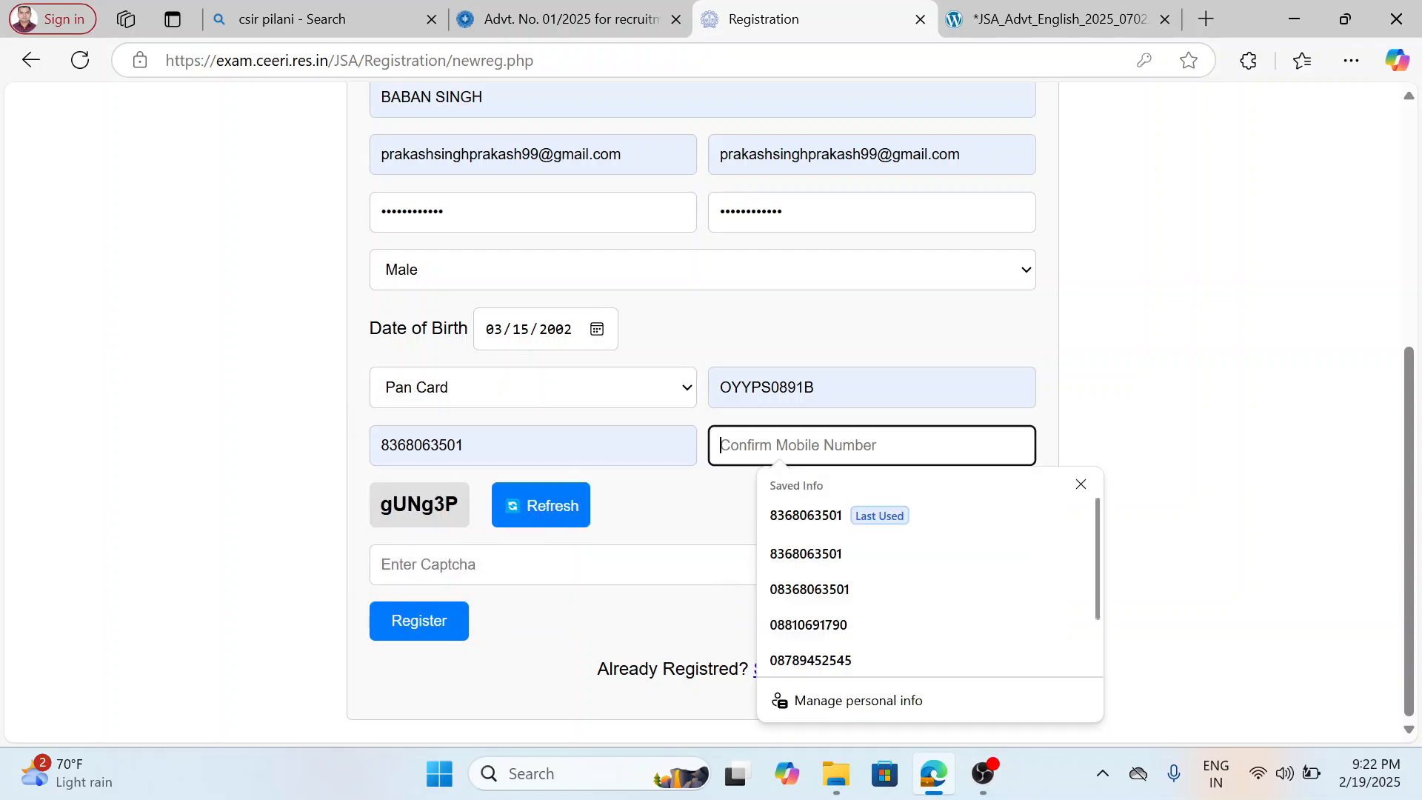
left_click(782, 520)
Try to register by entering the displayed captcha code and submitting the form, and dismiss the alert.
left_click(512, 561)
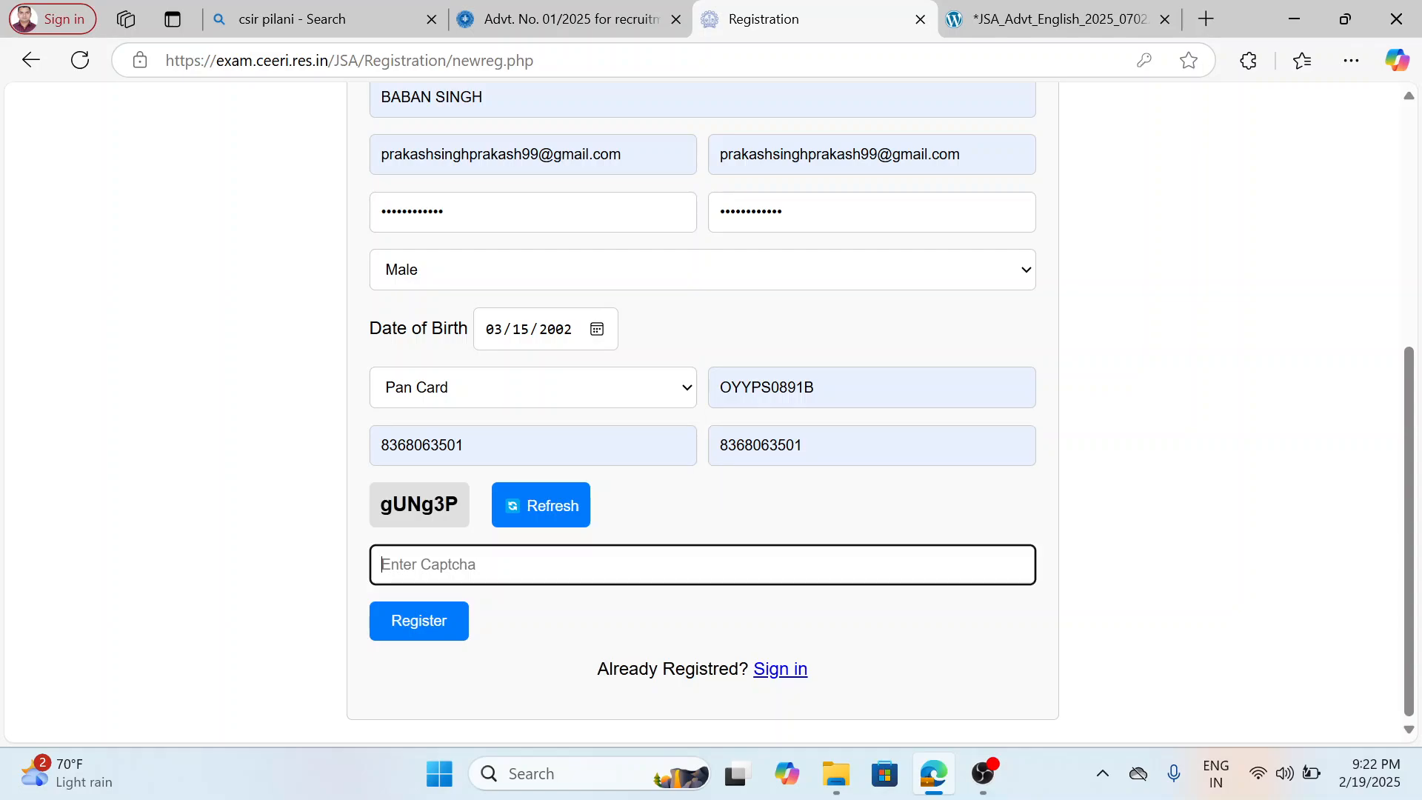
type("gUNG")
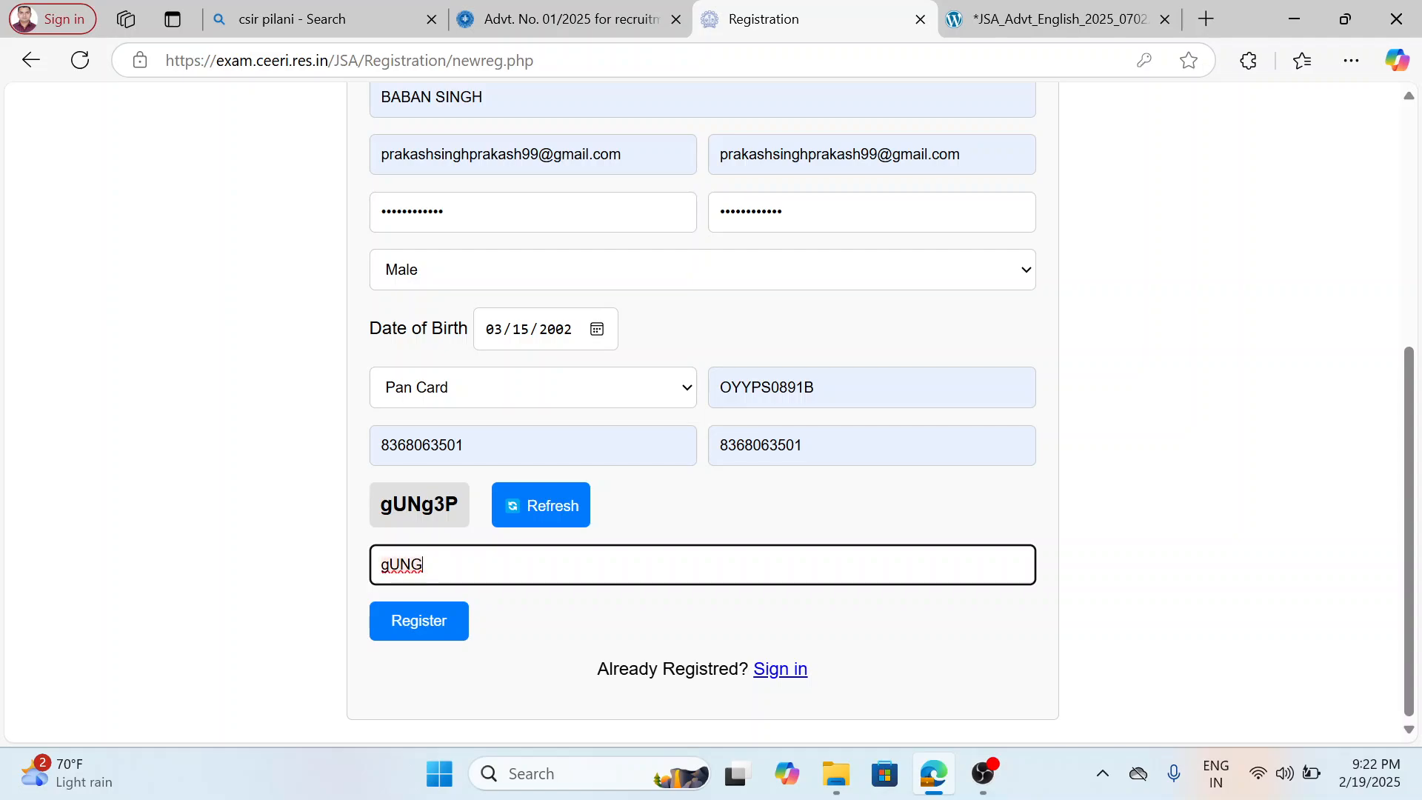
type("3P")
left_click(447, 624)
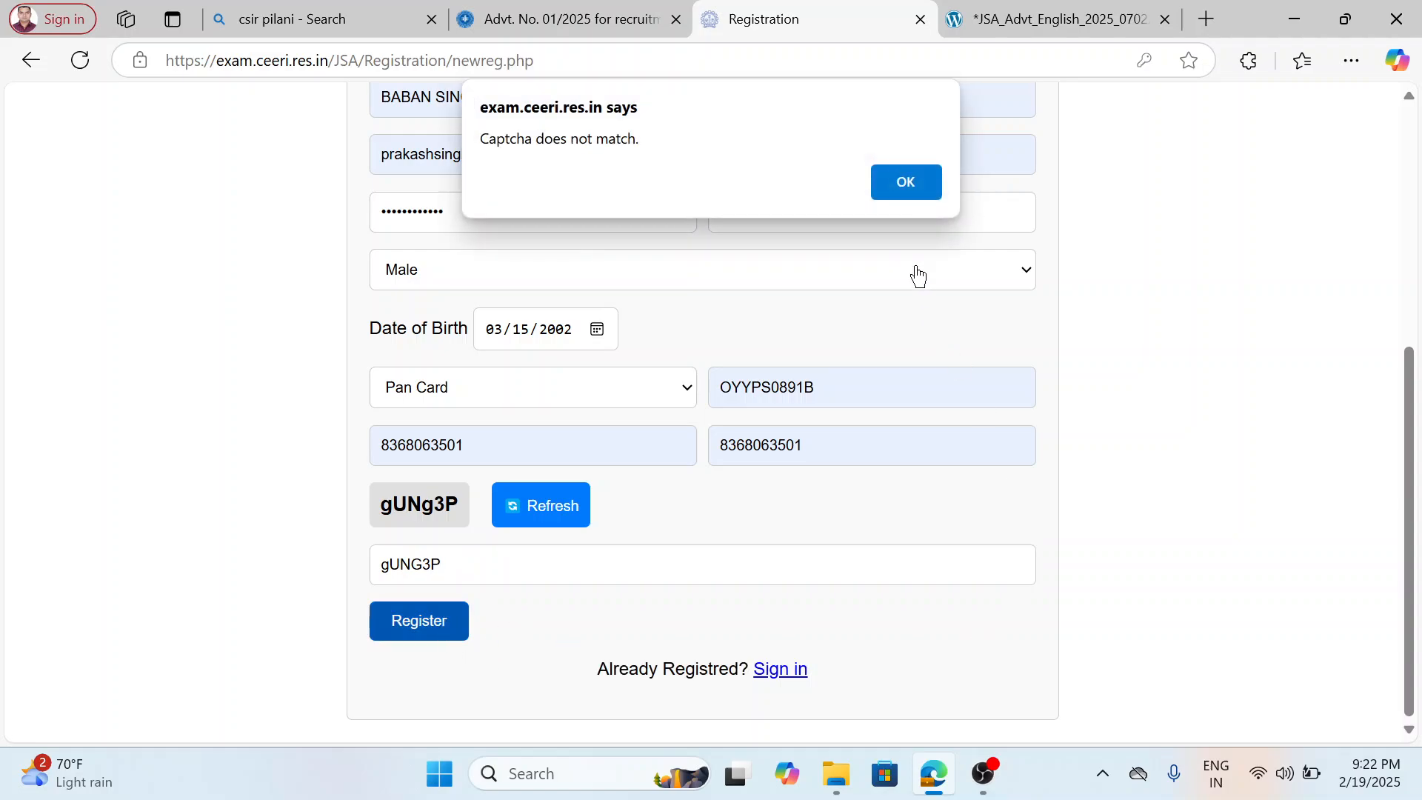
left_click(914, 182)
Refresh the captcha, try to register with the new captcha code, and dismiss the alert.
left_click(562, 519)
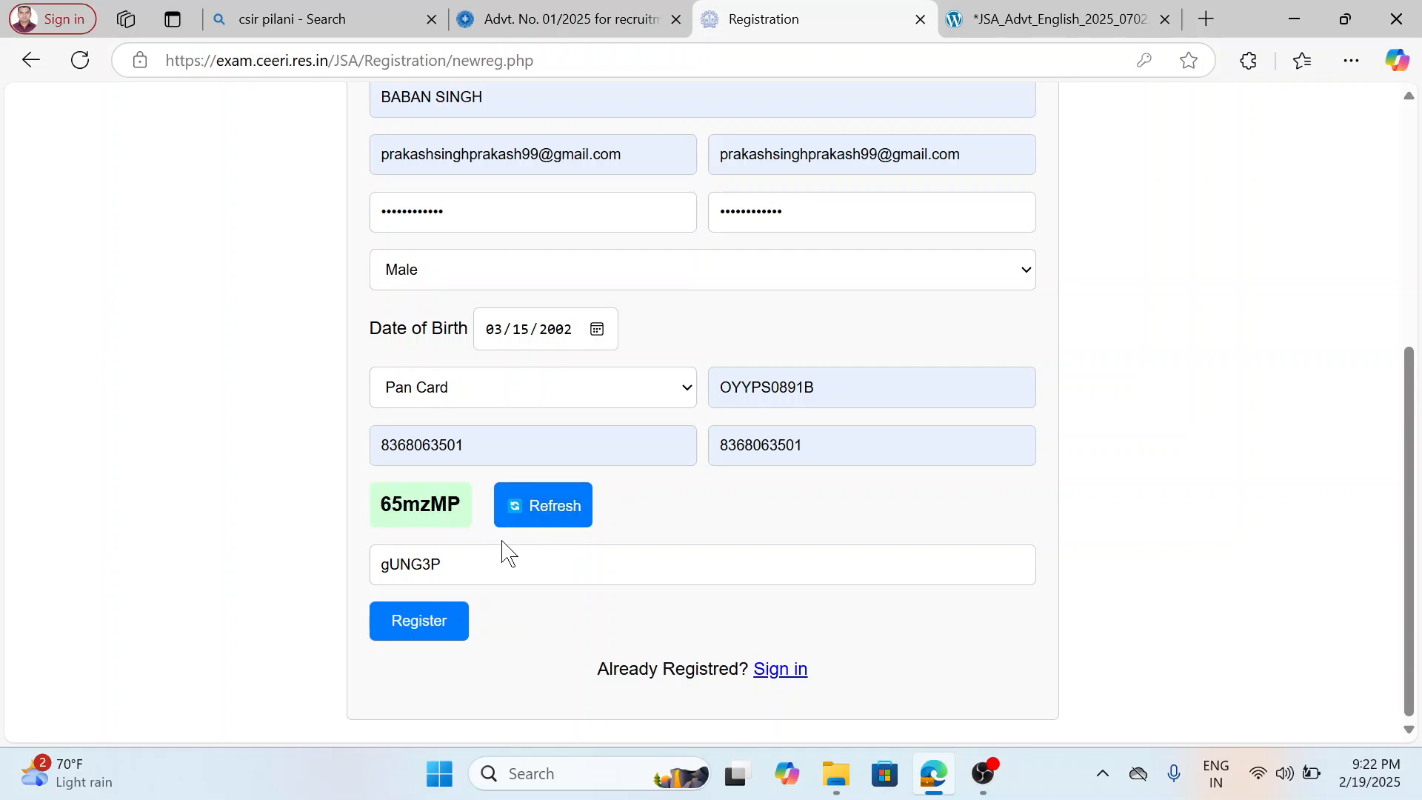
left_click(510, 557)
key("BackSpace")
key("BackSpace")
key("BackSpace")
key("BackSpace")
key("BackSpace")
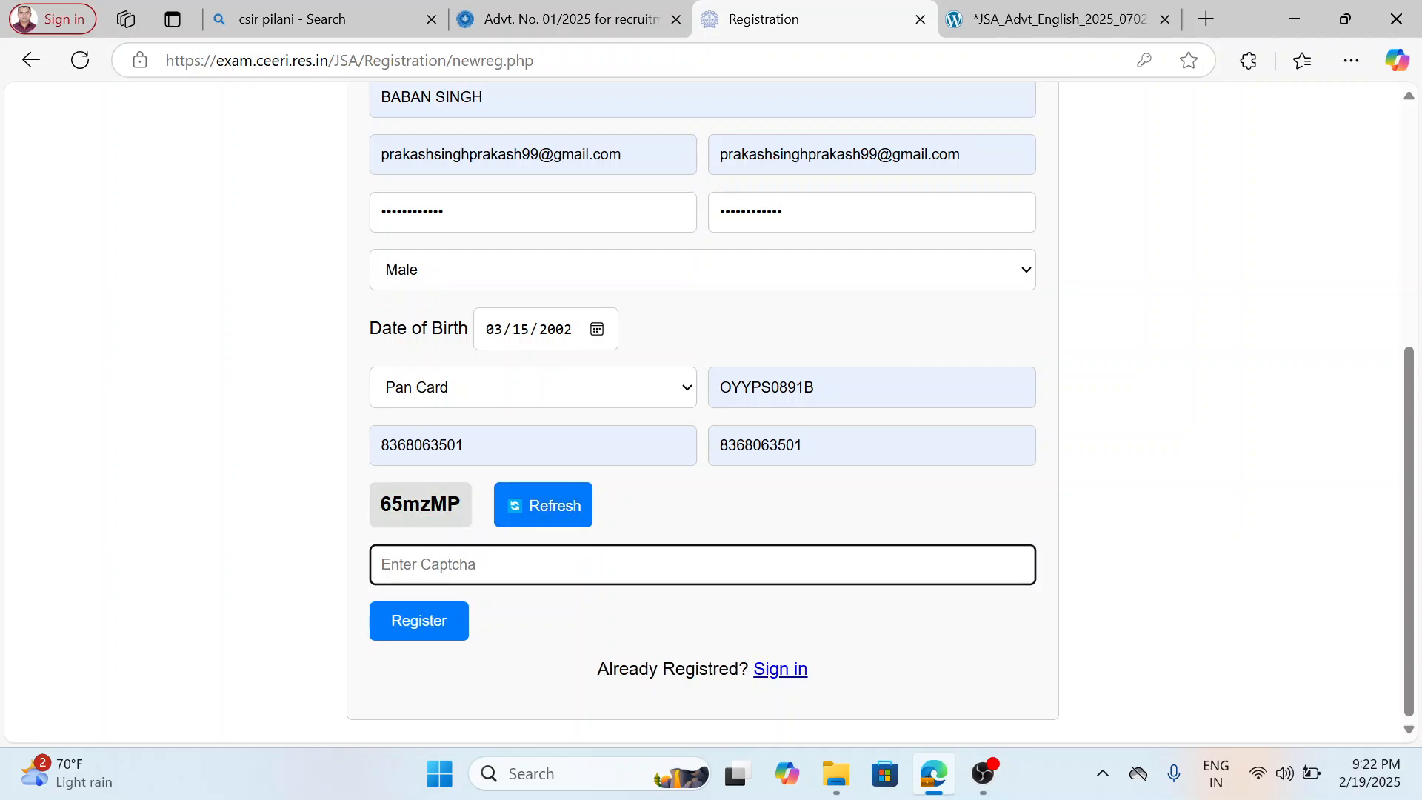
type("65MzMP")
left_click(419, 628)
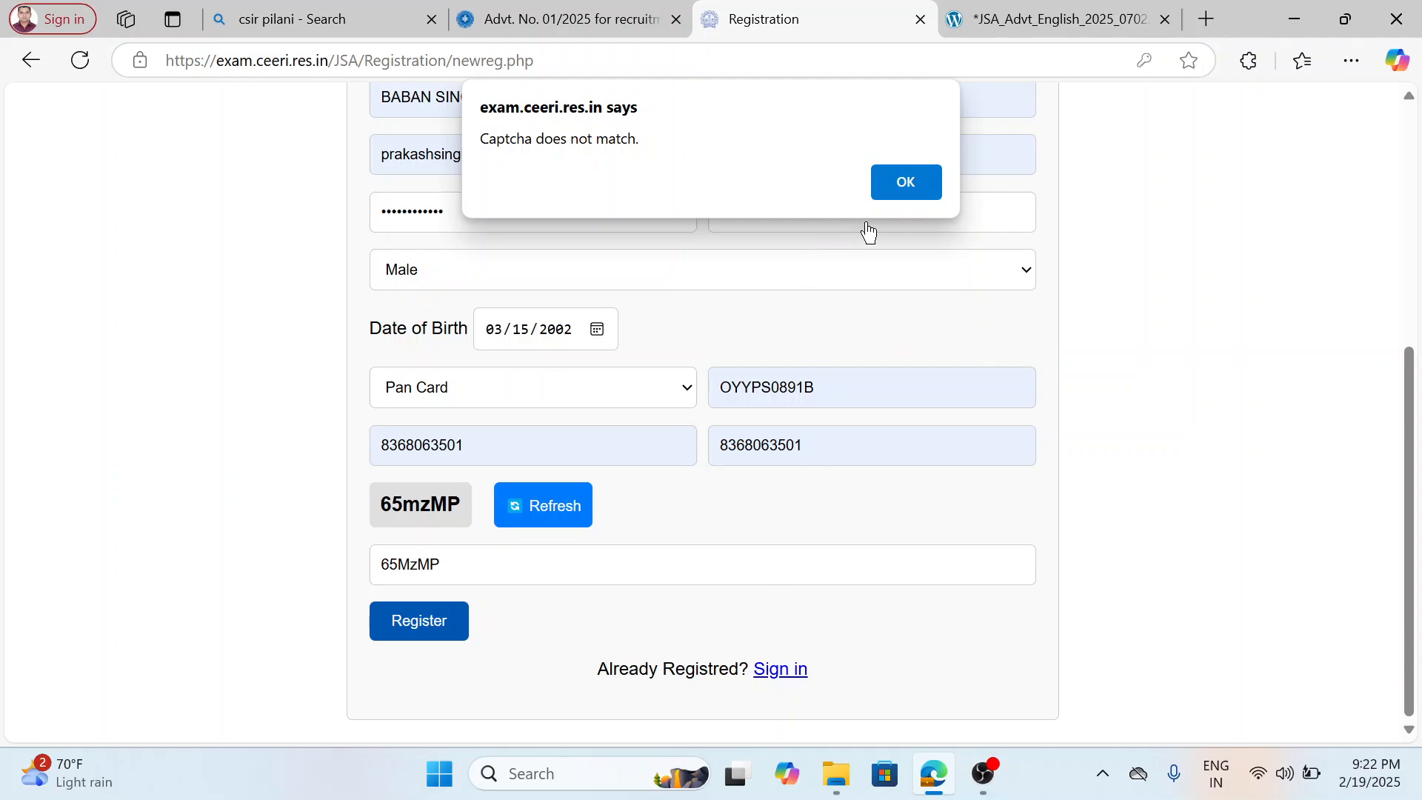
left_click(926, 178)
Generate another captcha, enter its code with exact letter case, and submit the registration through to the login page.
left_click(564, 511)
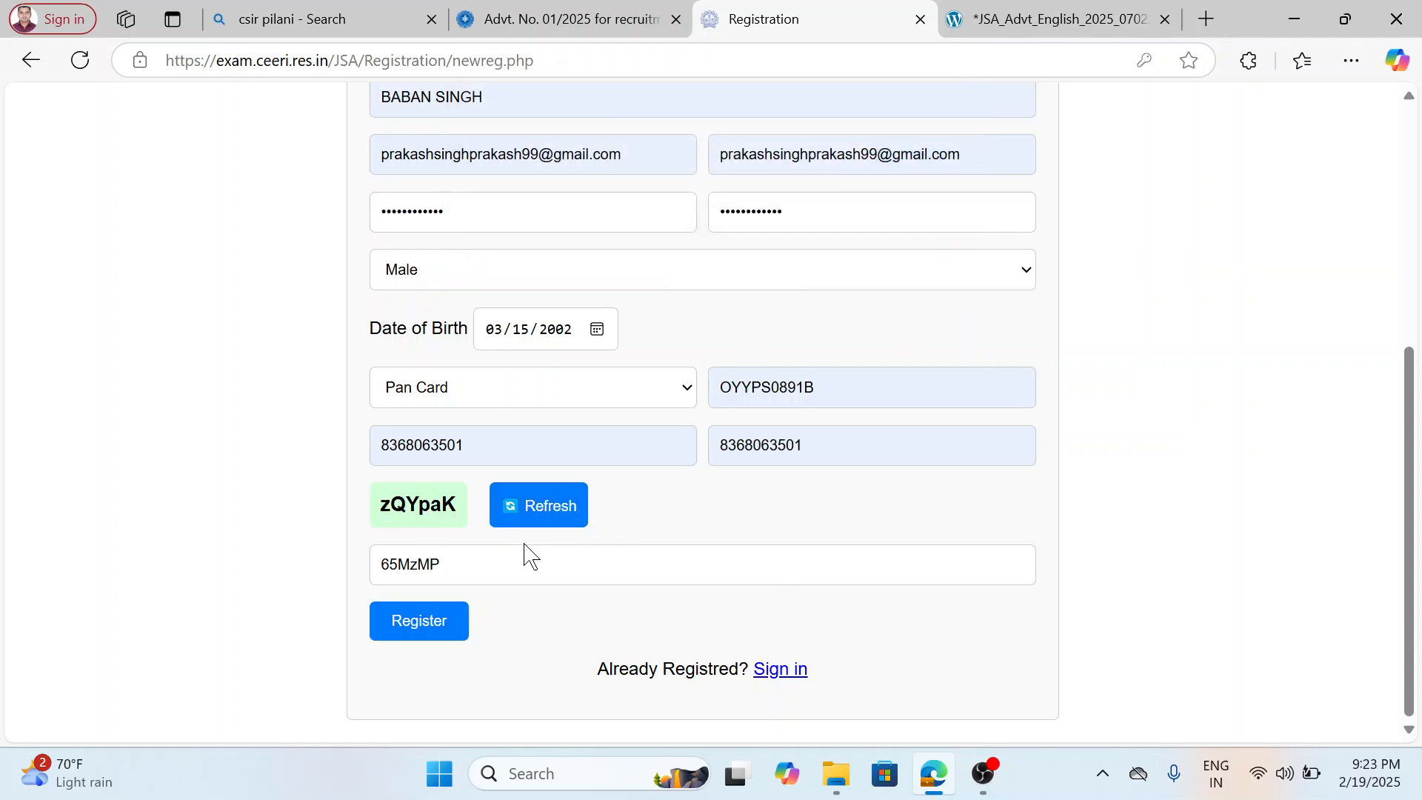
left_click(527, 563)
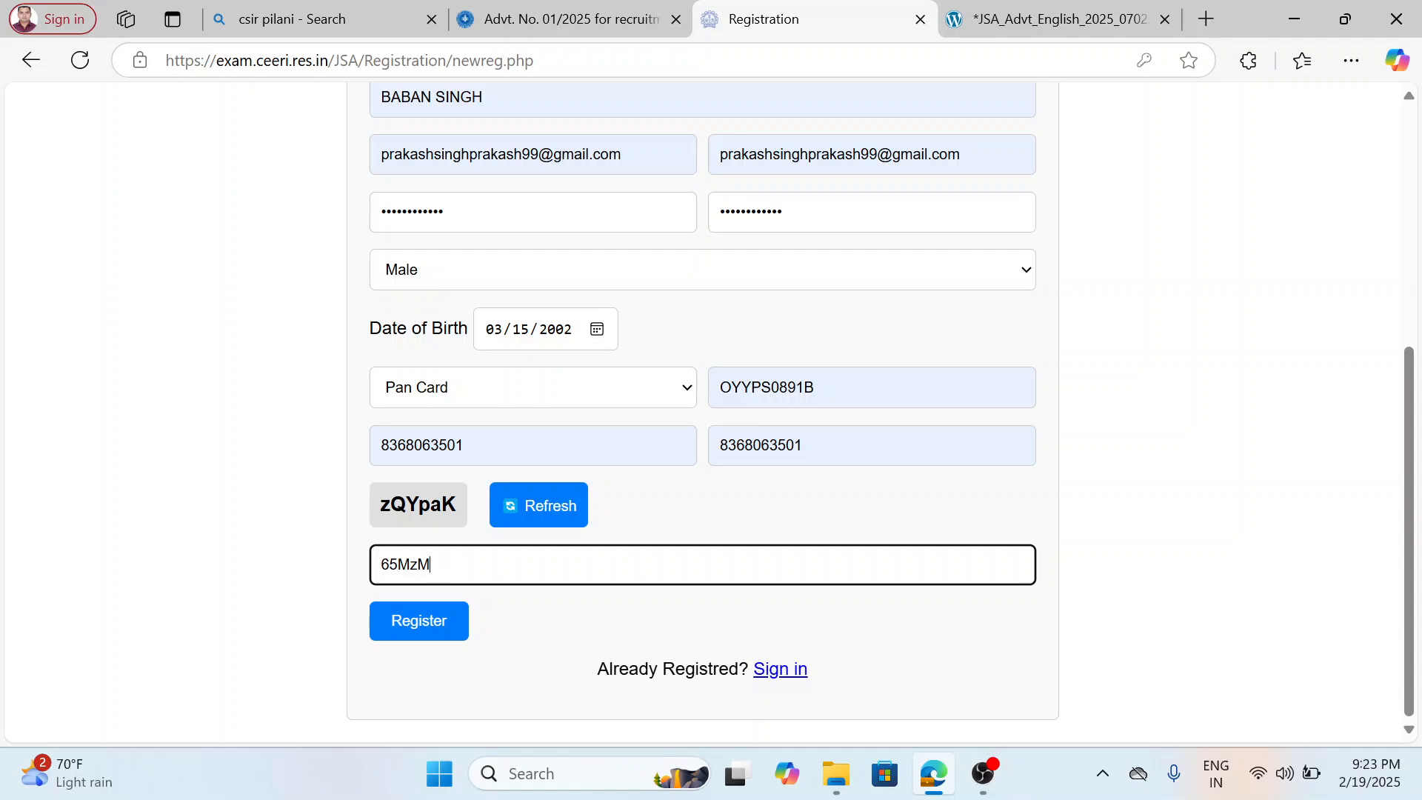
key("BackSpace")
key("BackSpace")
key("BackSpace")
key("BackSpace")
key("BackSpace")
type("zQYpaK")
left_click(441, 623)
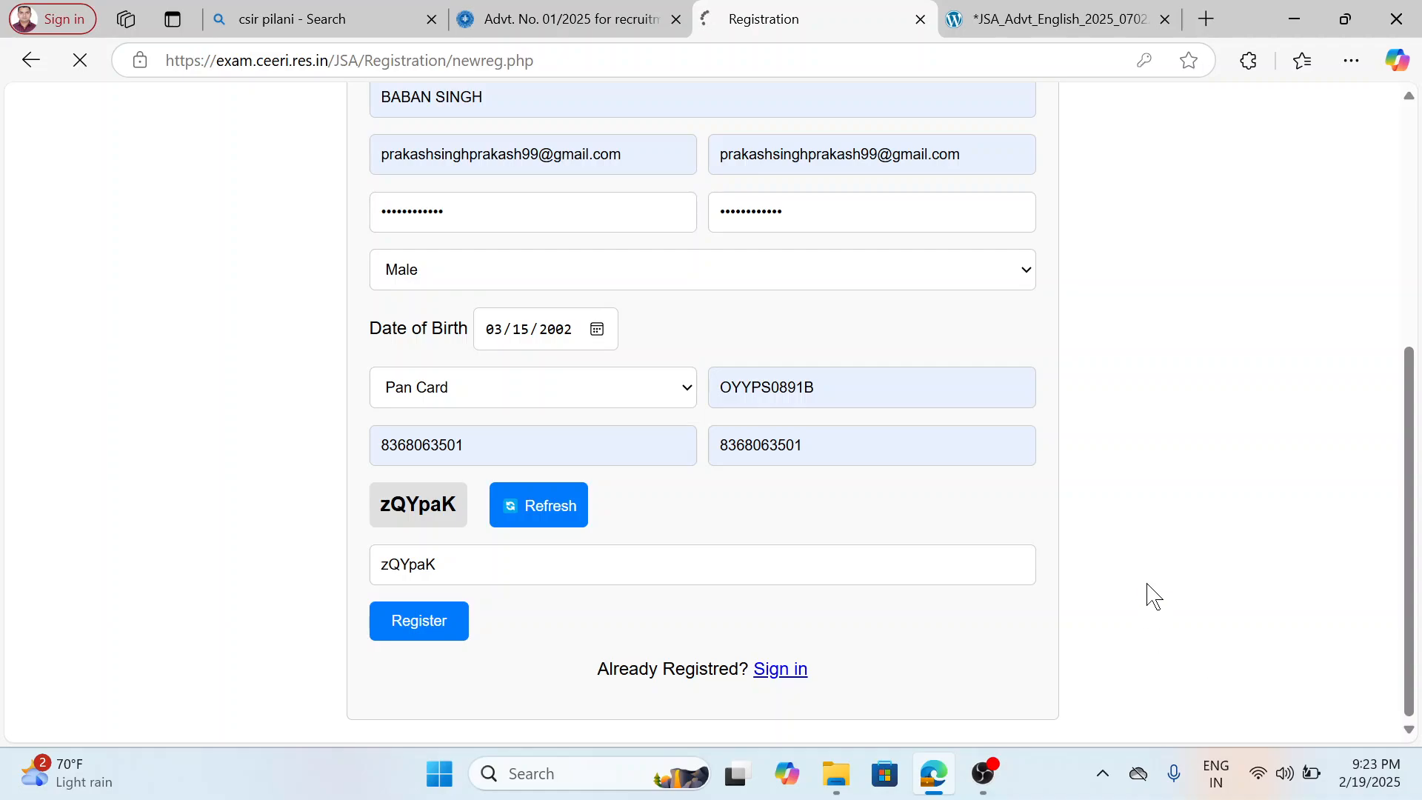
scroll(1147, 566, "up", 1)
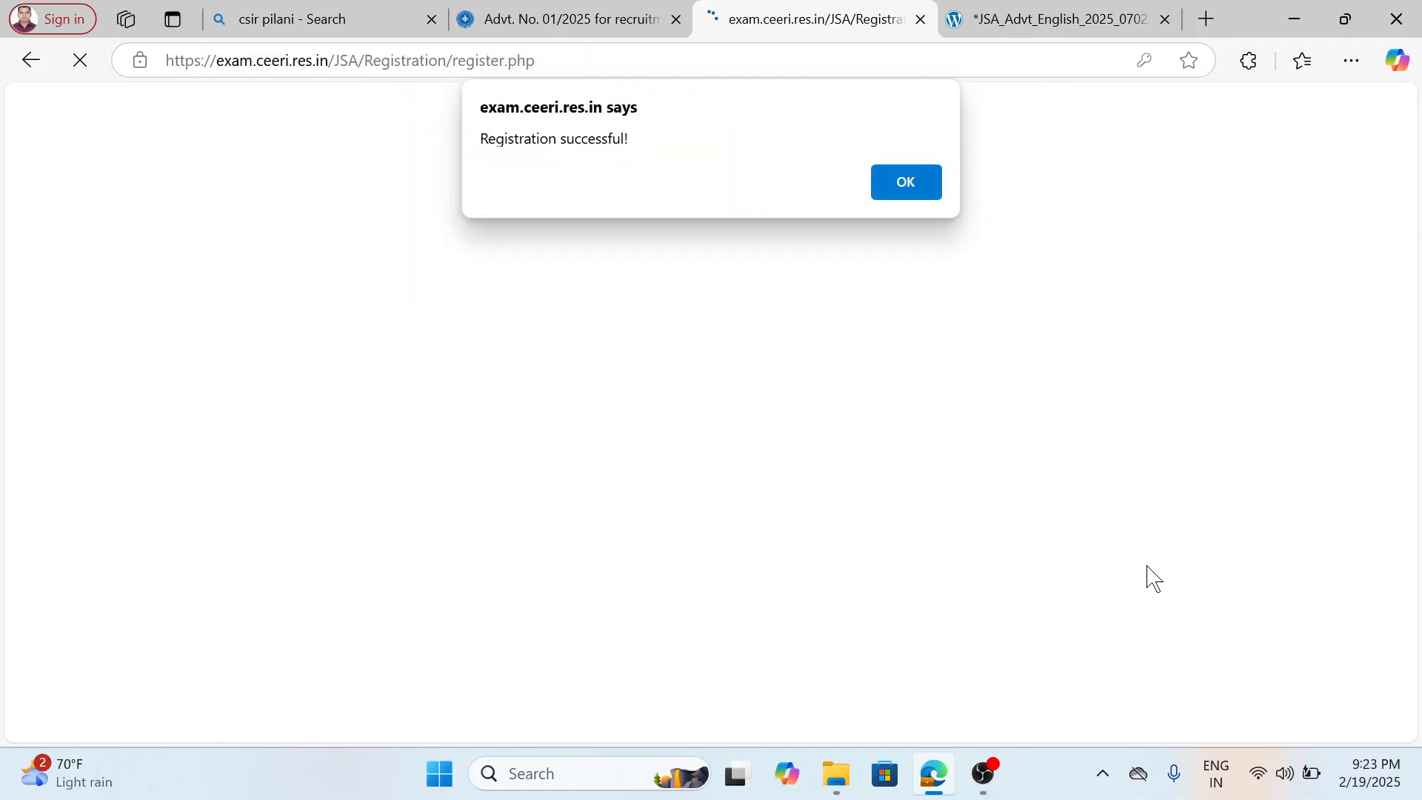
left_click(920, 185)
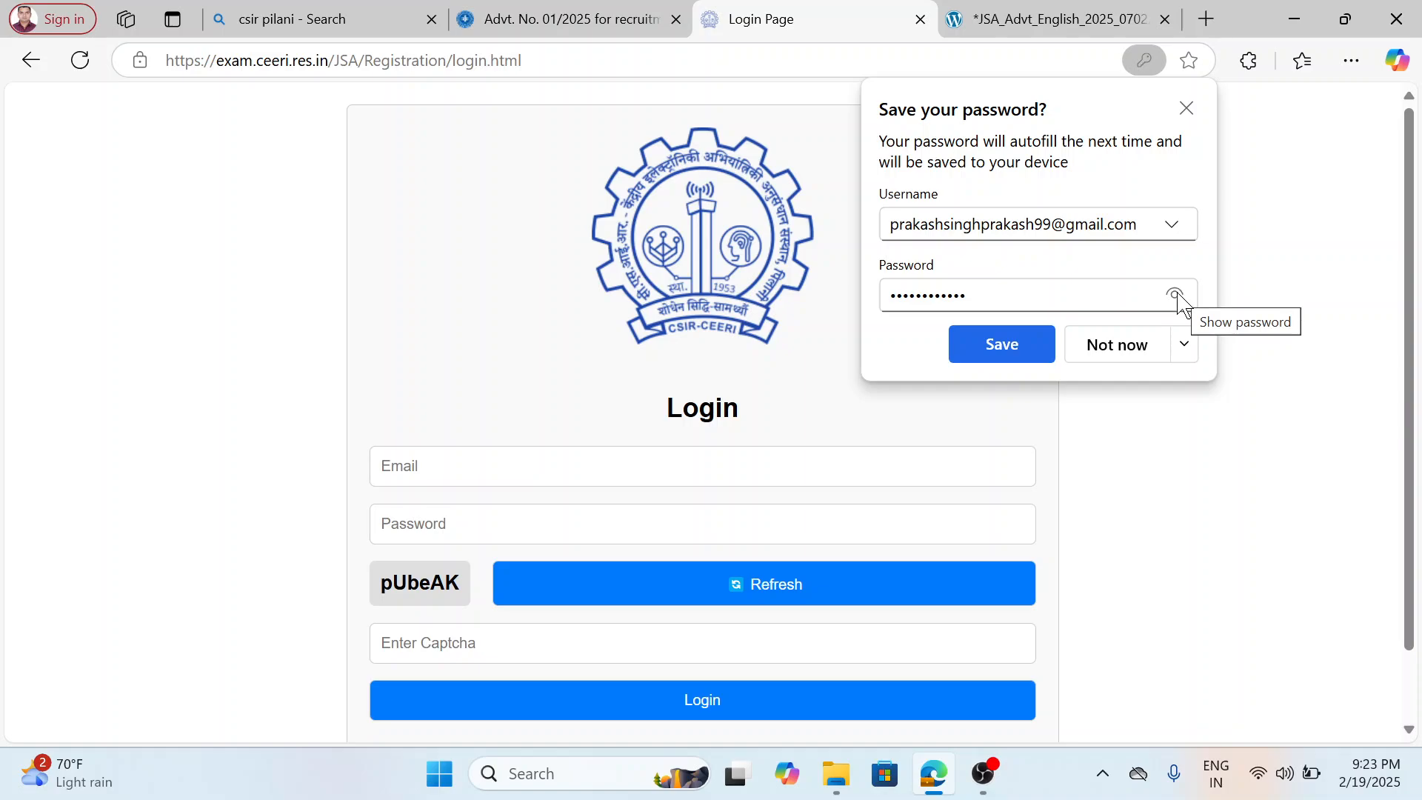
Dismiss the password-saving prompt, fill the login email with the registered saved address, and enter the account password.
left_click(1186, 108)
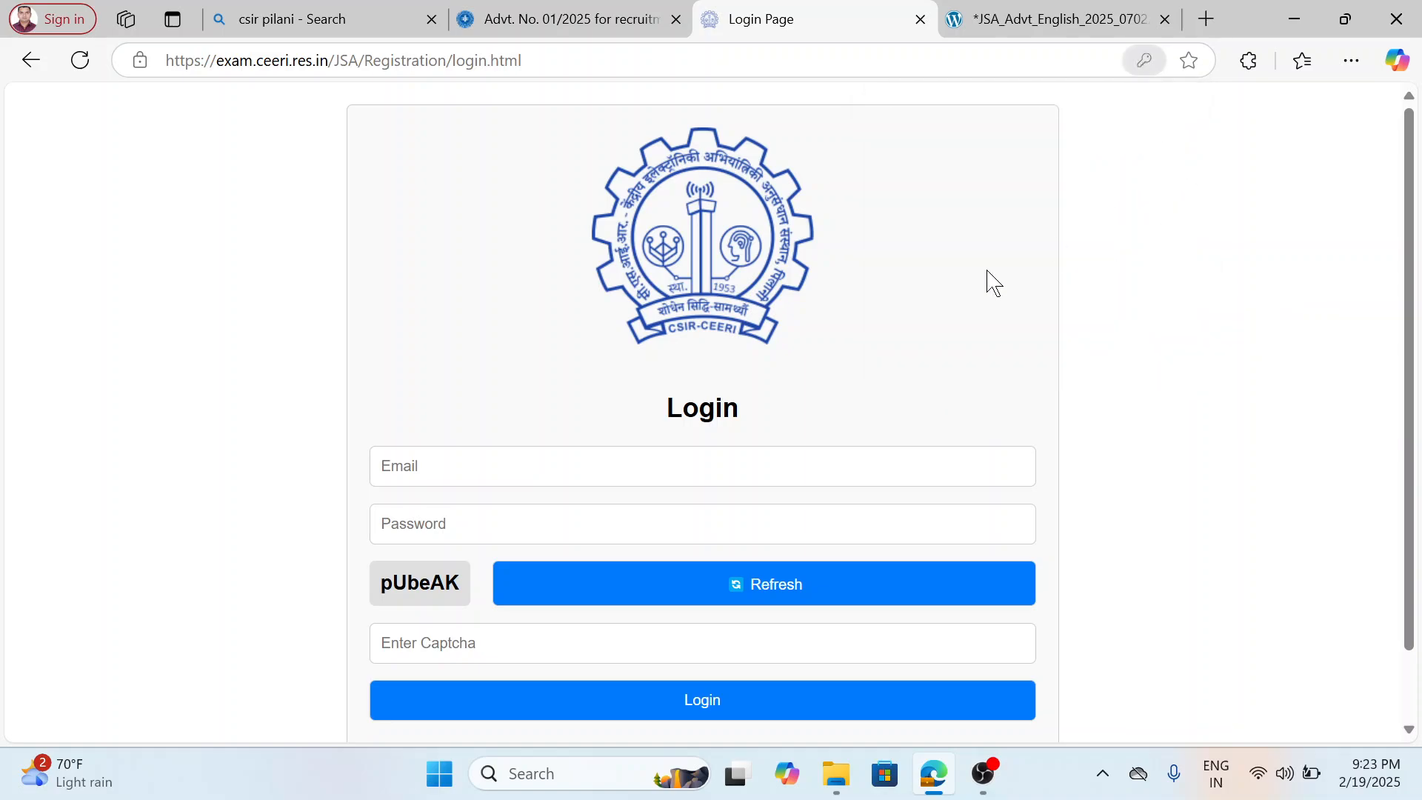
left_click(596, 468)
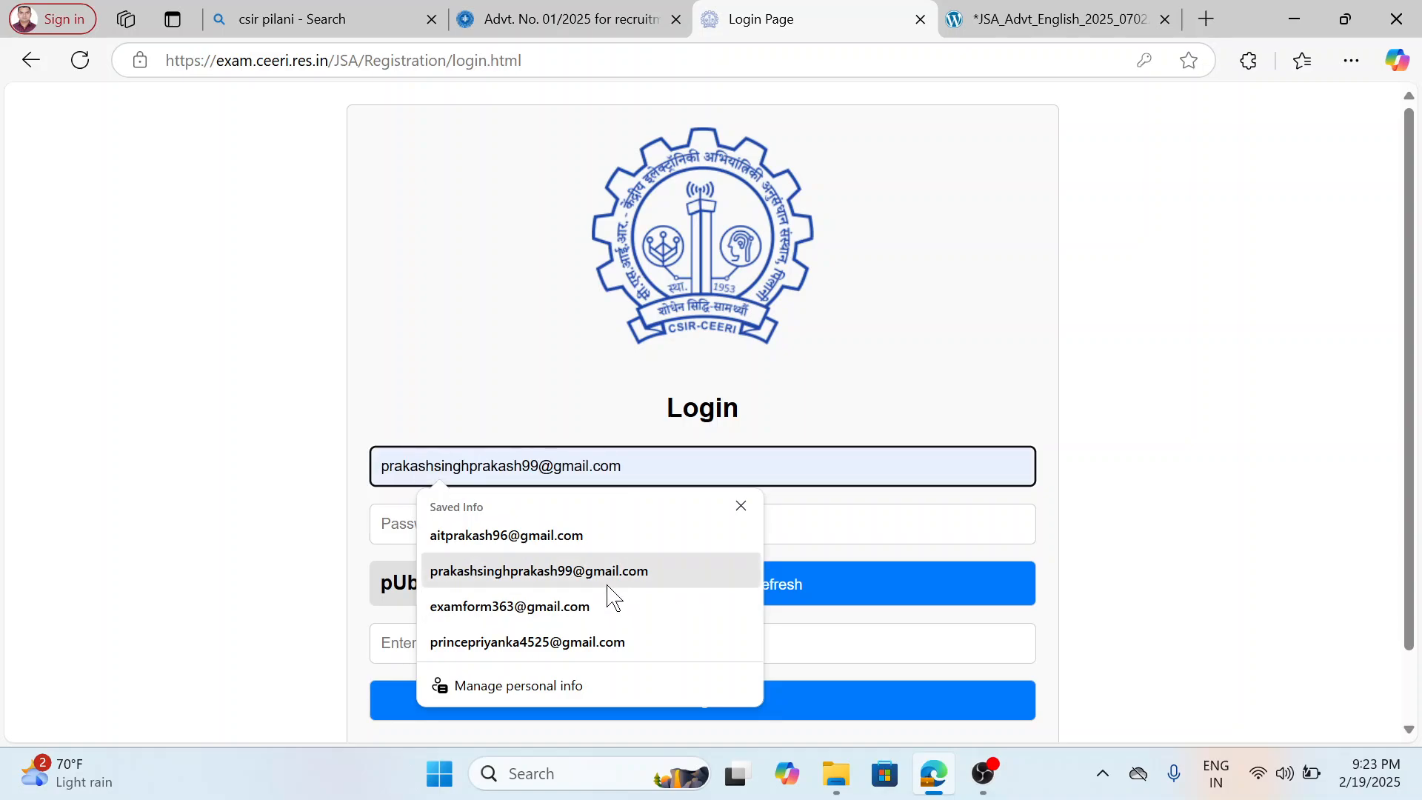
left_click(574, 571)
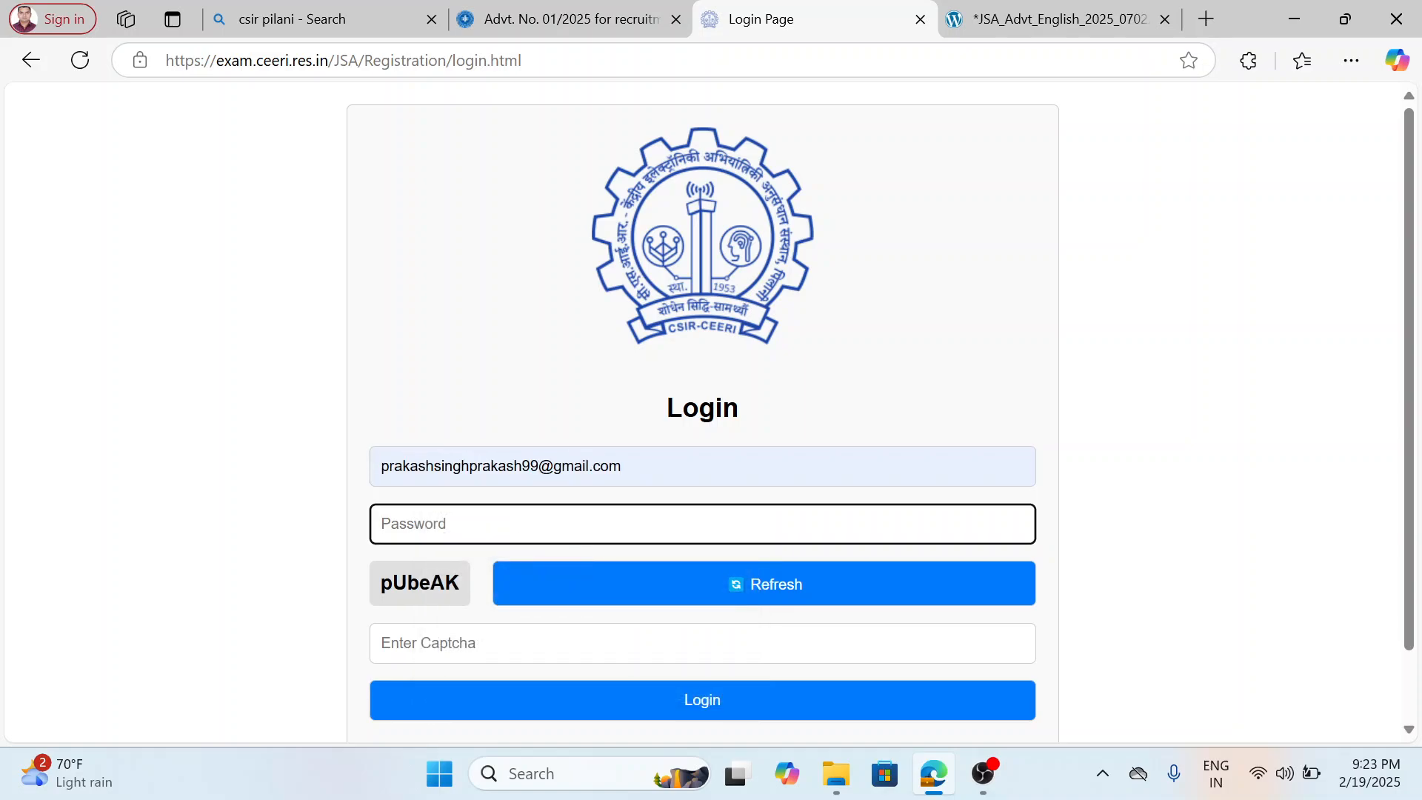
type("p")
key("BackSpace")
type("p")
Enter the displayed captcha code with exact letter case, log in to the dashboard, and dismiss the password-saving prompt.
left_click(581, 634)
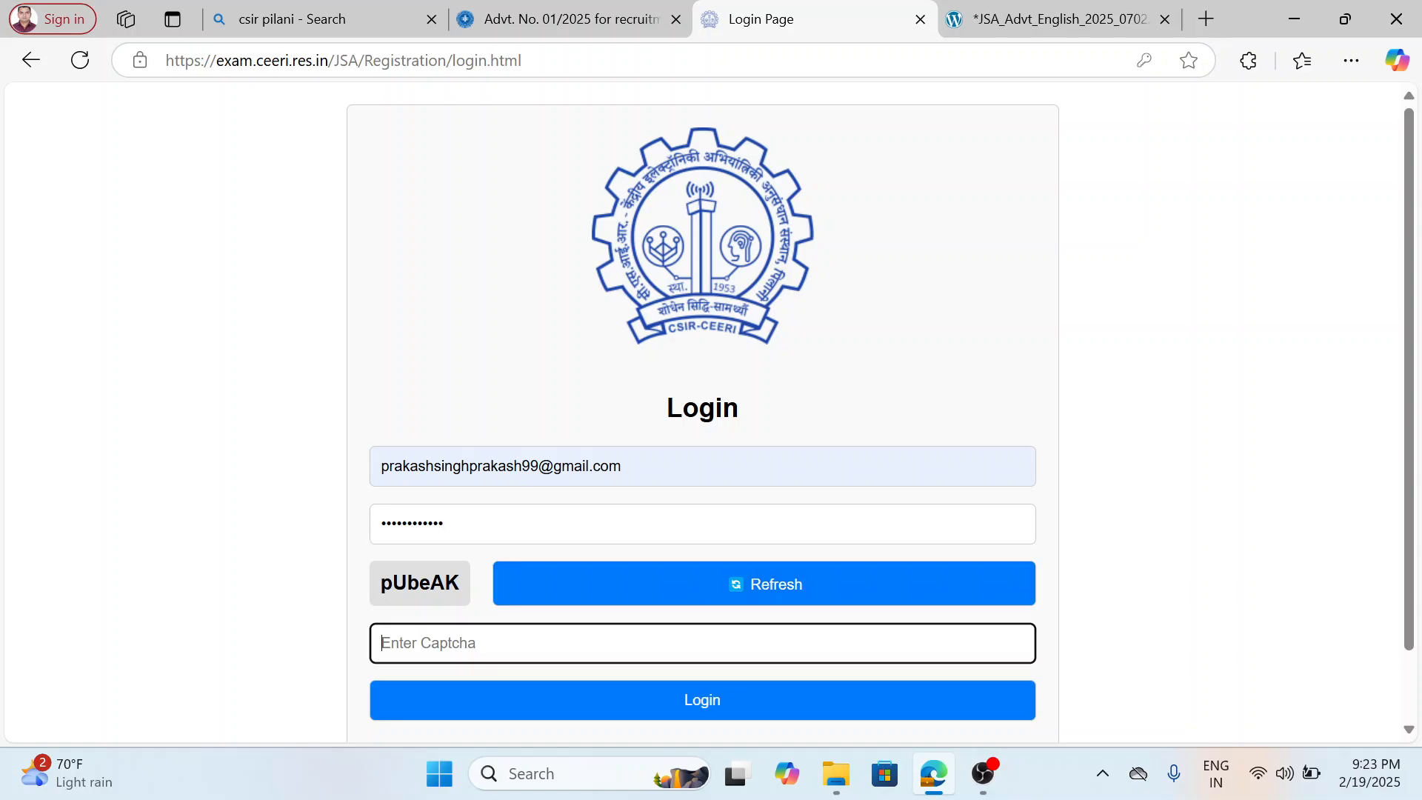
type("pUbeAK")
left_click(702, 712)
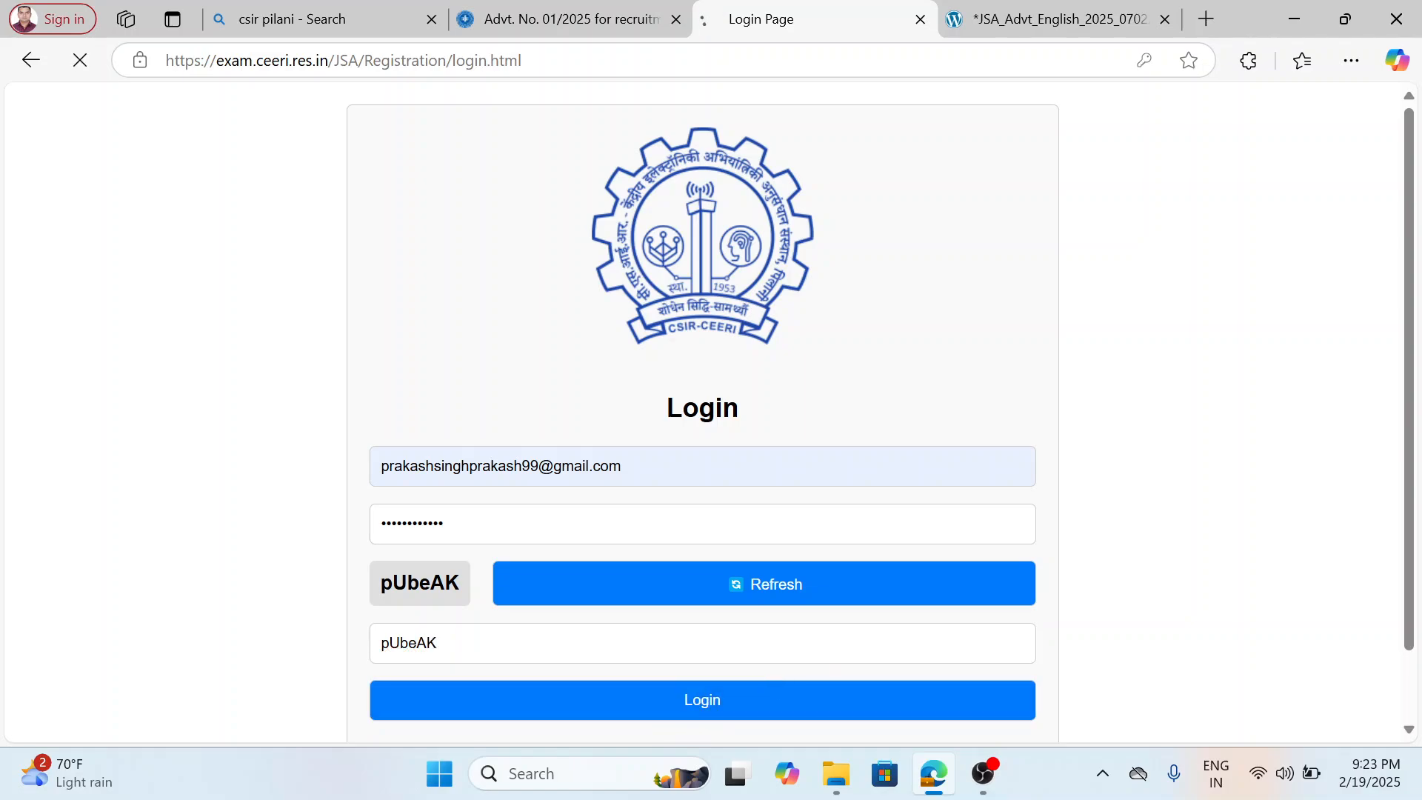
left_click(913, 191)
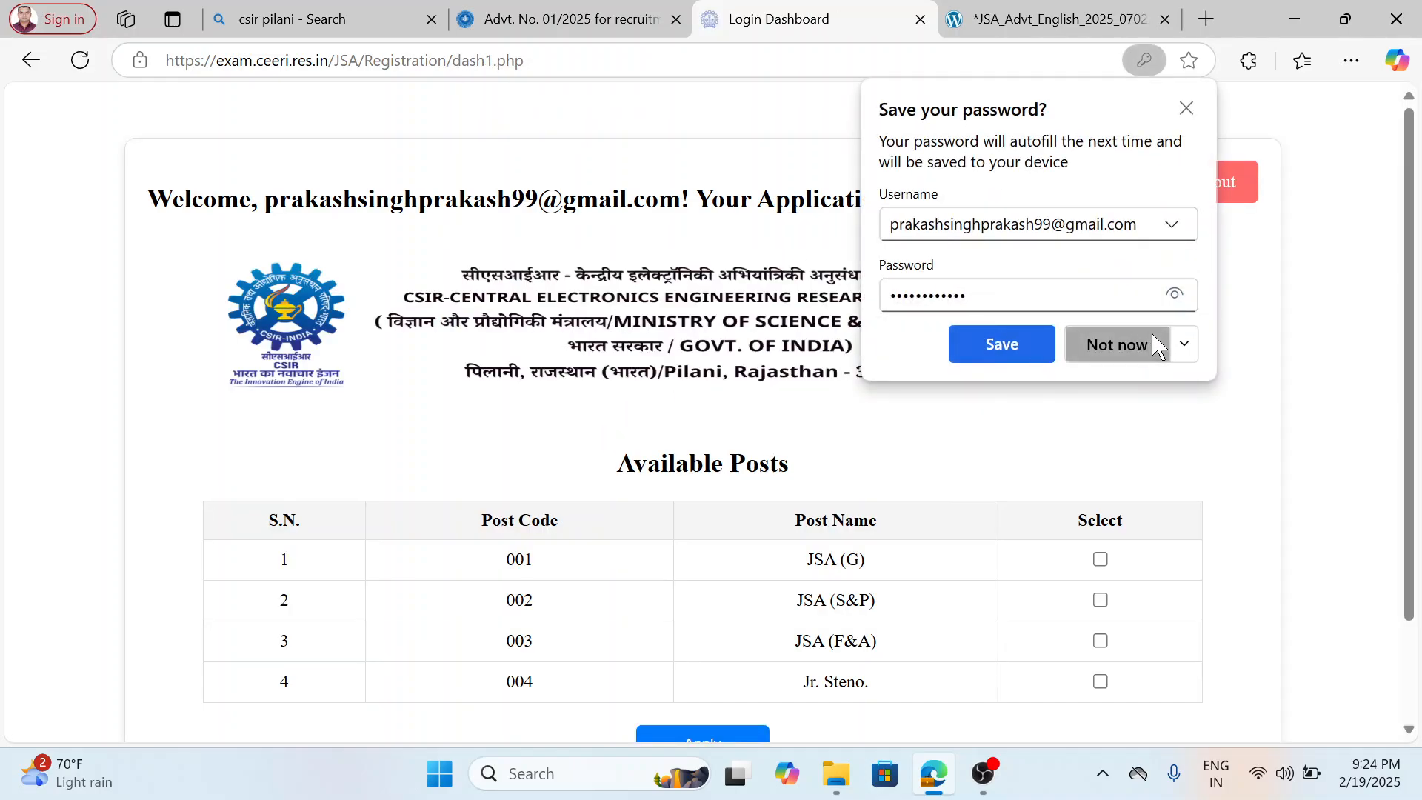
left_click(1187, 109)
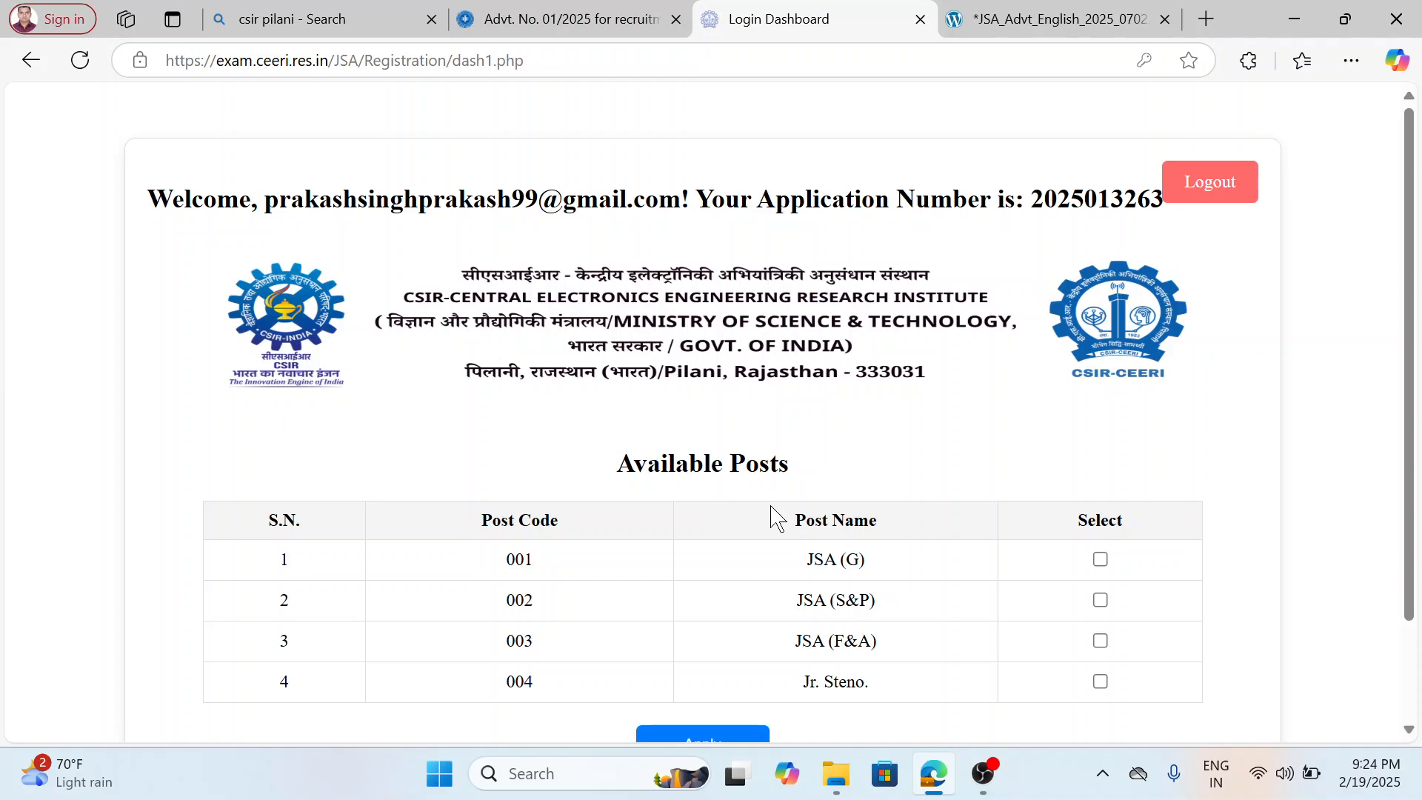
Select the posts JSA (G), JSA (S&P) and JSA (F&A), and apply for them.
scroll(771, 511, "down", 2)
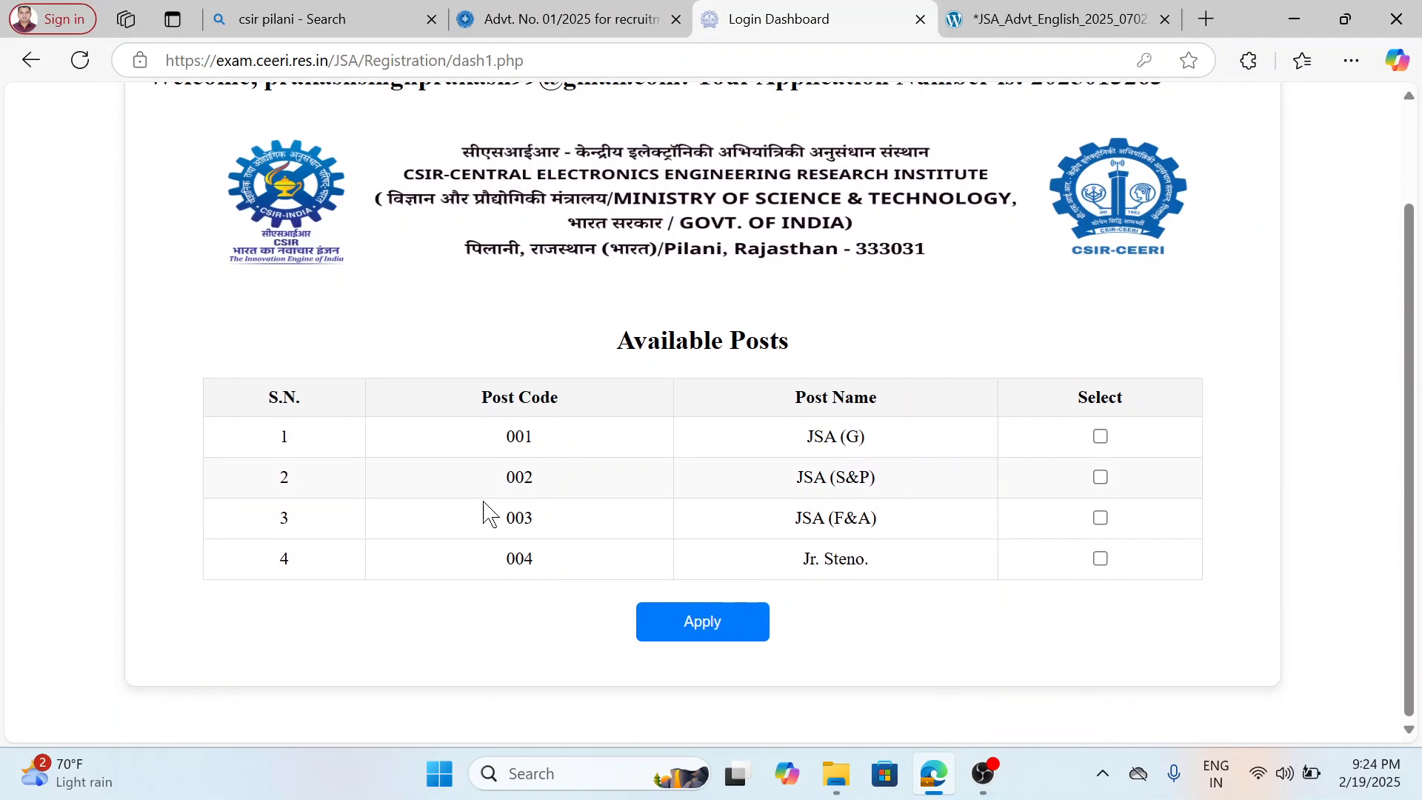
left_click(1102, 438)
left_click(1102, 478)
left_click(1101, 518)
left_click(737, 625)
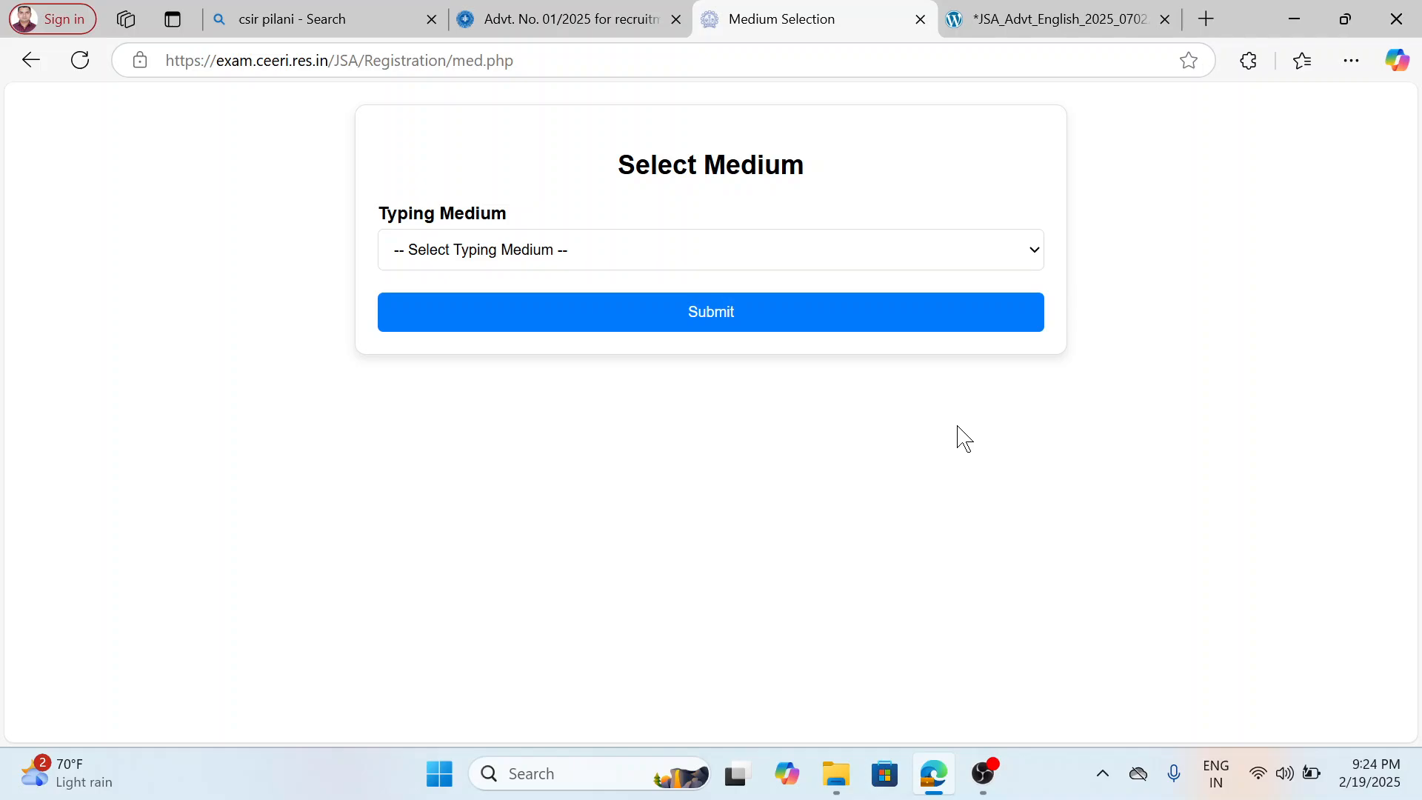
Choose English as the typing medium and submit the selection.
left_click(963, 256)
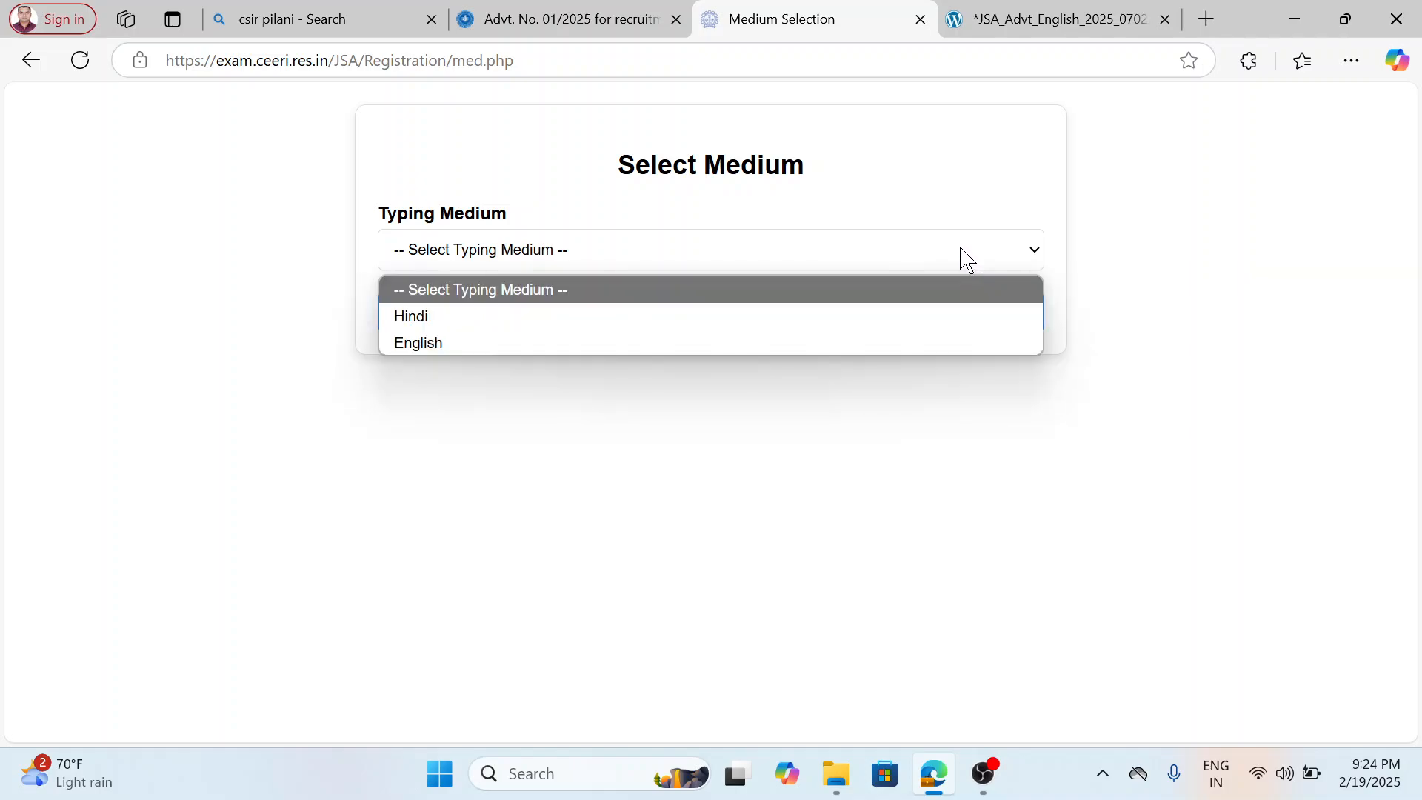
left_click(855, 347)
left_click(812, 319)
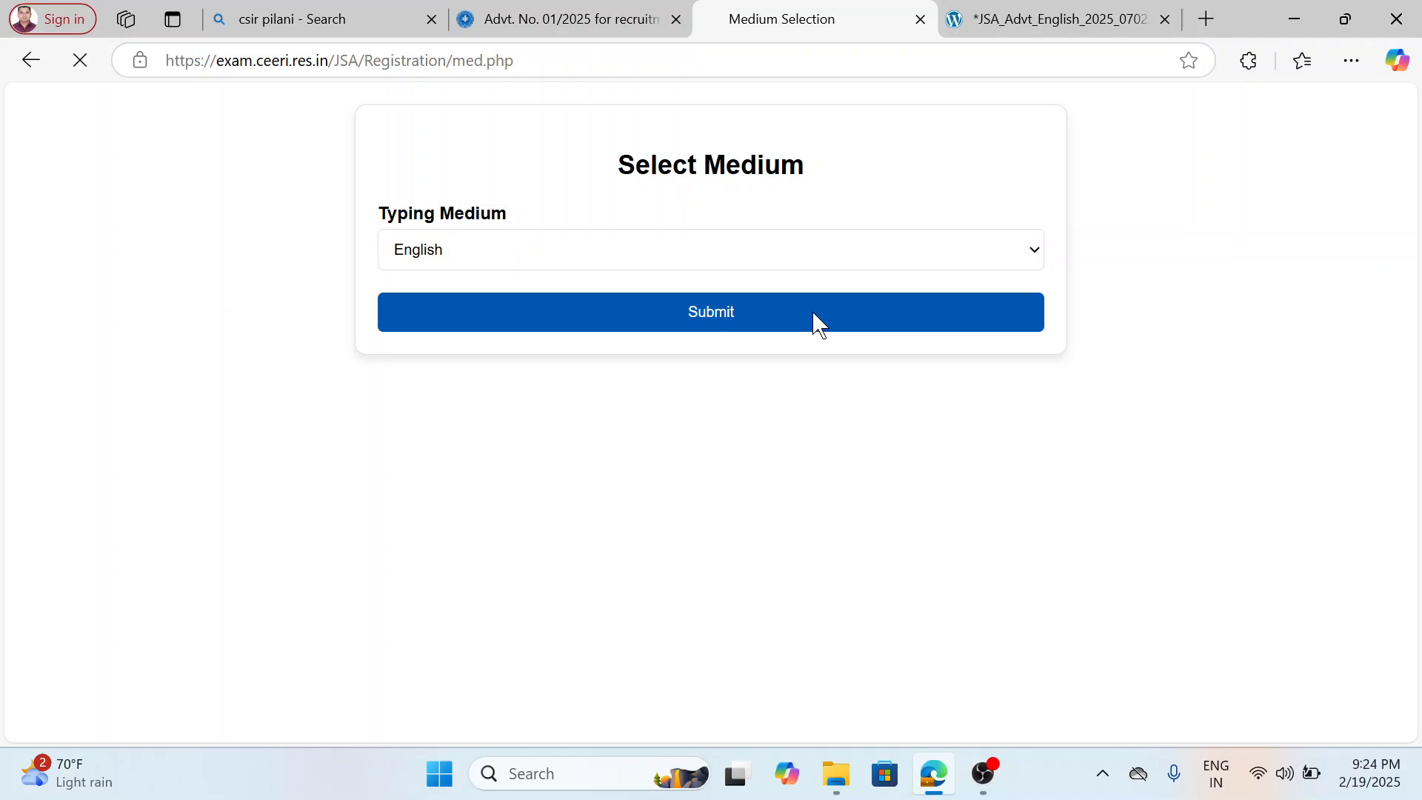
Enter the mother's name in capital letters in the Personal Details form.
scroll(711, 467, "down", 5)
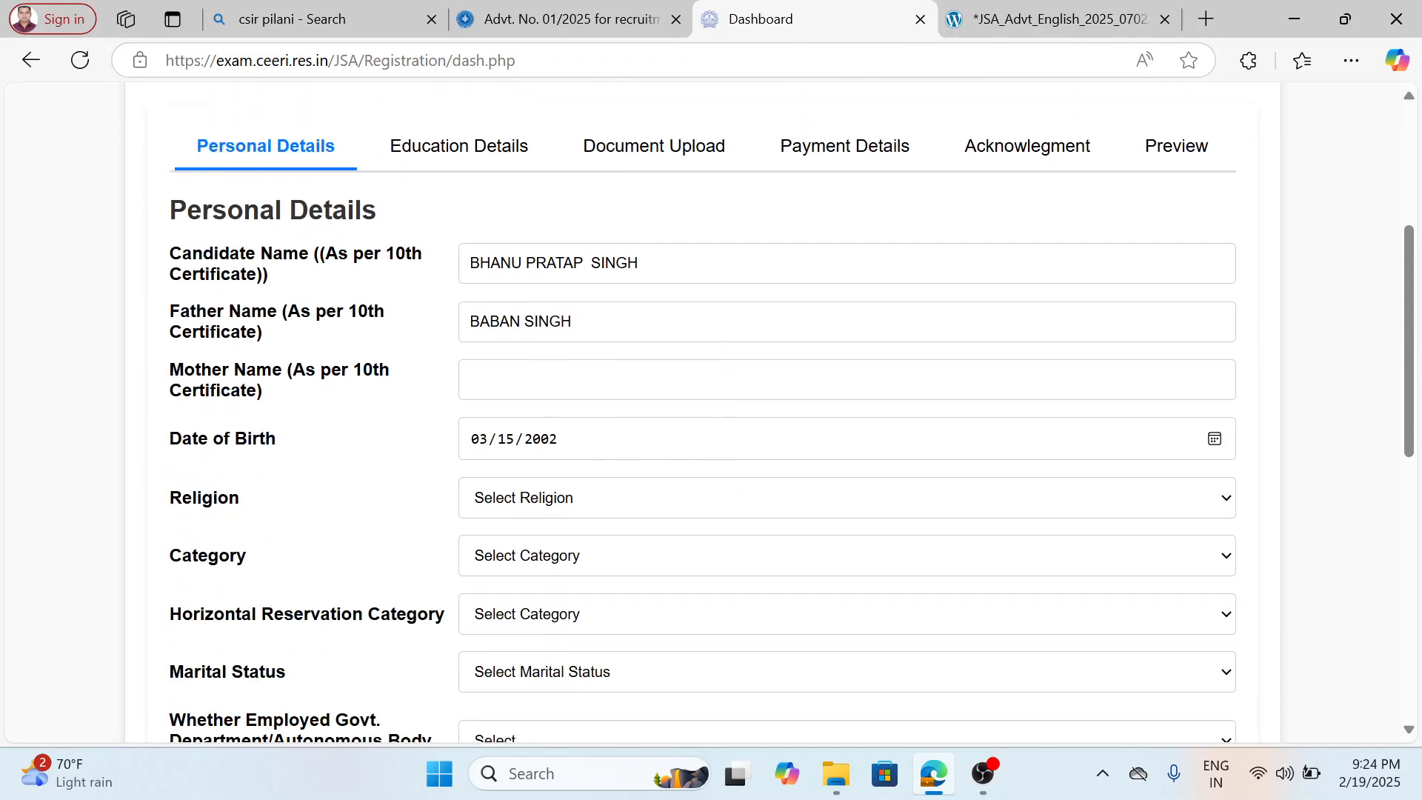
left_click(474, 380)
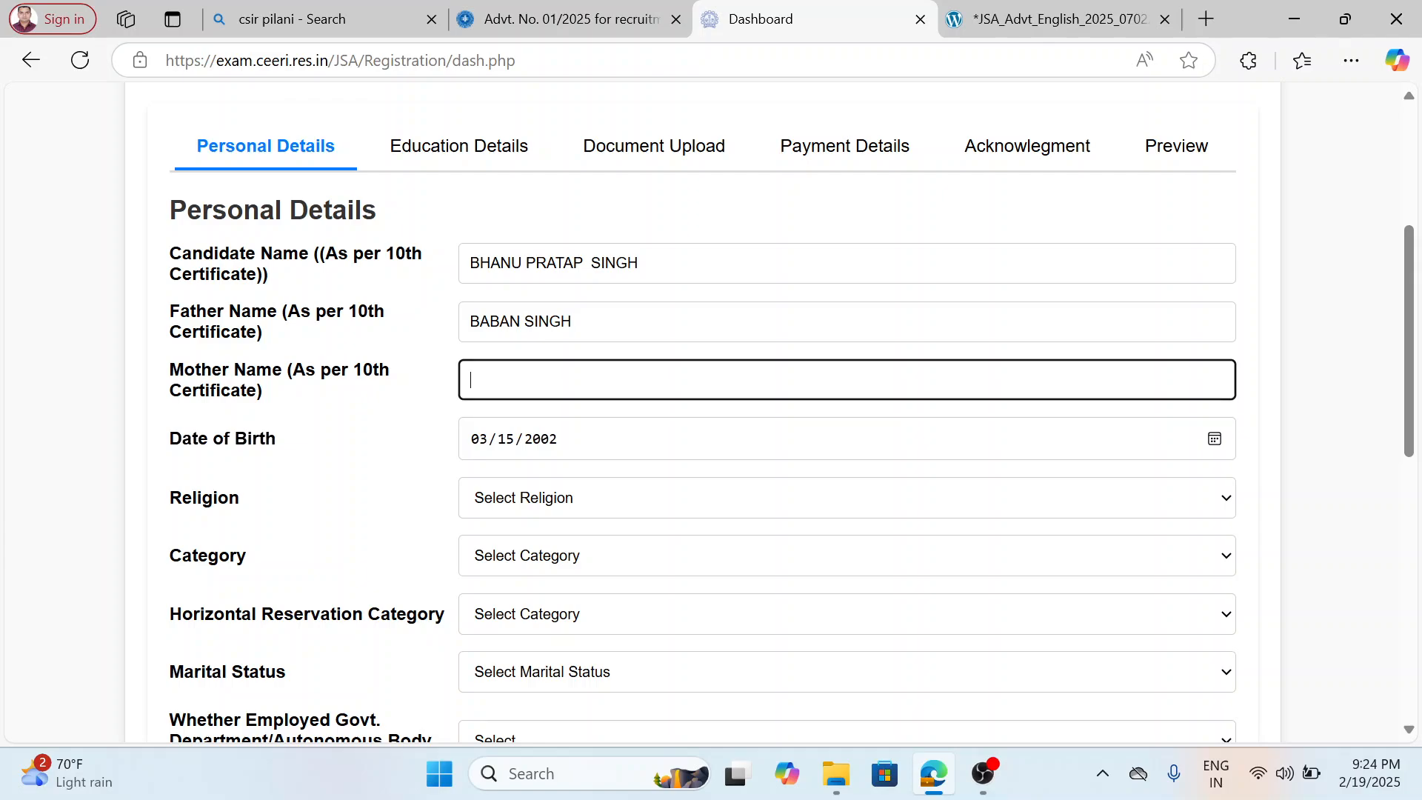
type("vibha d")
key("BackSpace")
key("BackSpace")
key("BackSpace")
key("BackSpace")
key("BackSpace")
key("BackSpace")
key("BackSpace")
key("BackSpace")
key("BackSpace")
type("VIBHA")
Set the religion to Hindu and the category to EWS in the Personal Details form.
scroll(571, 460, "down", 4)
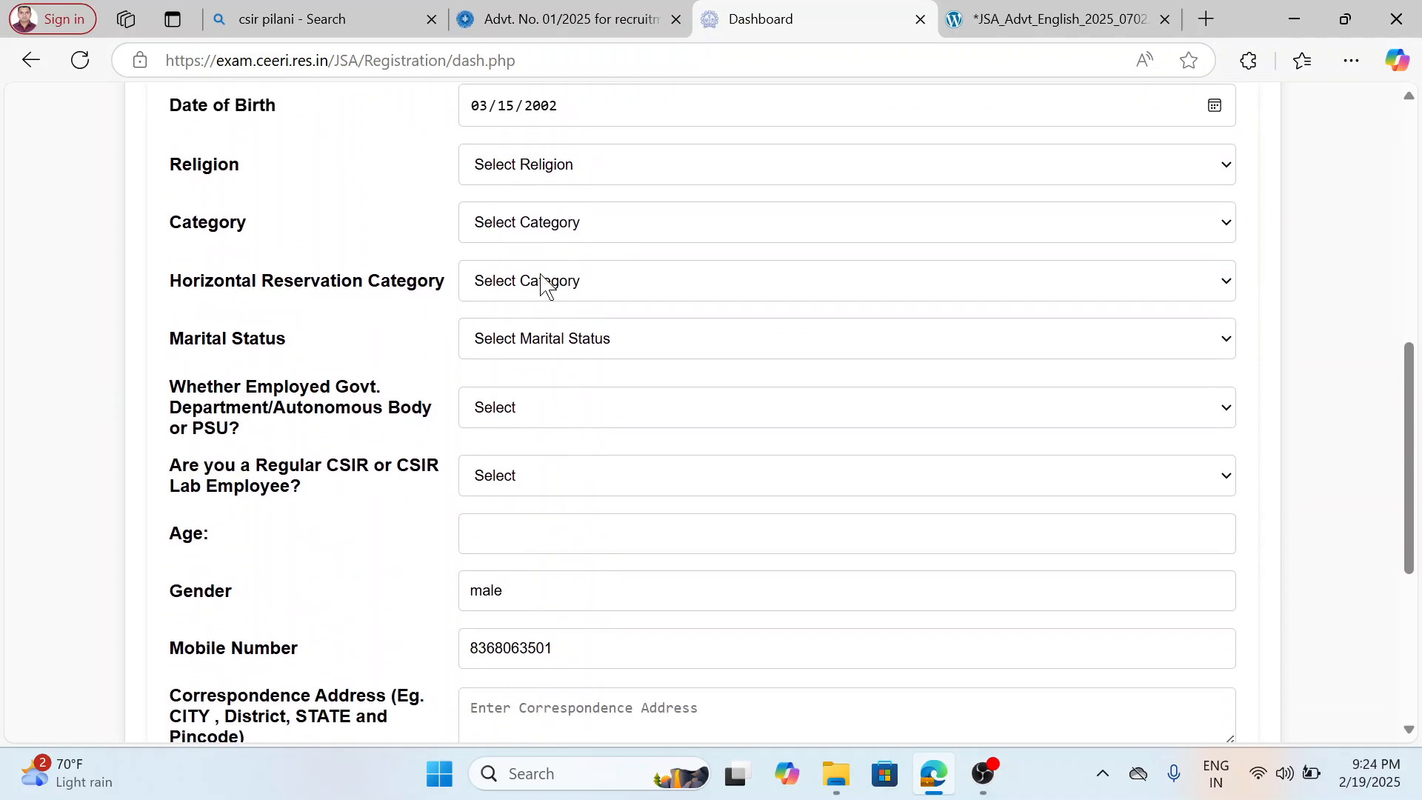
left_click(536, 182)
left_click(539, 229)
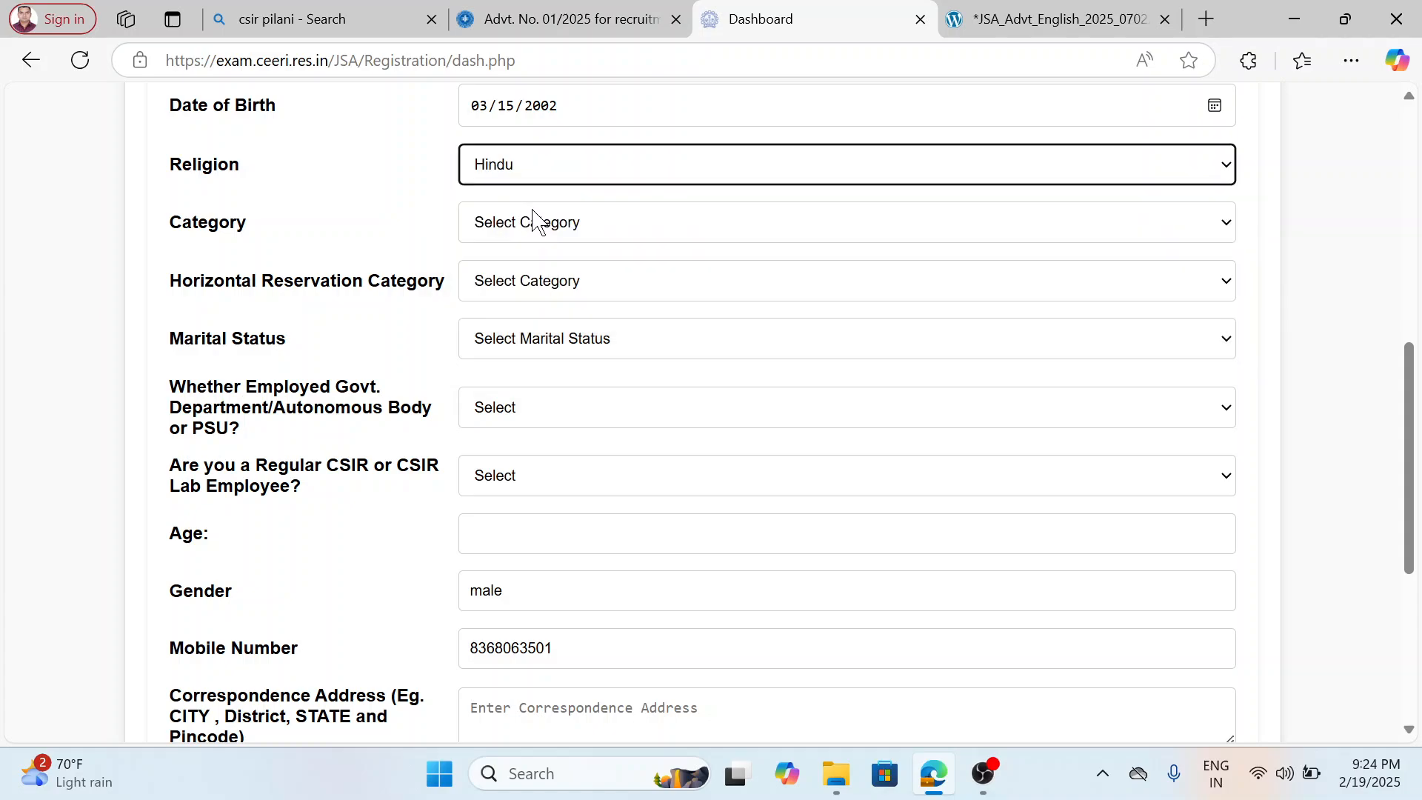
left_click(537, 226)
left_click(546, 287)
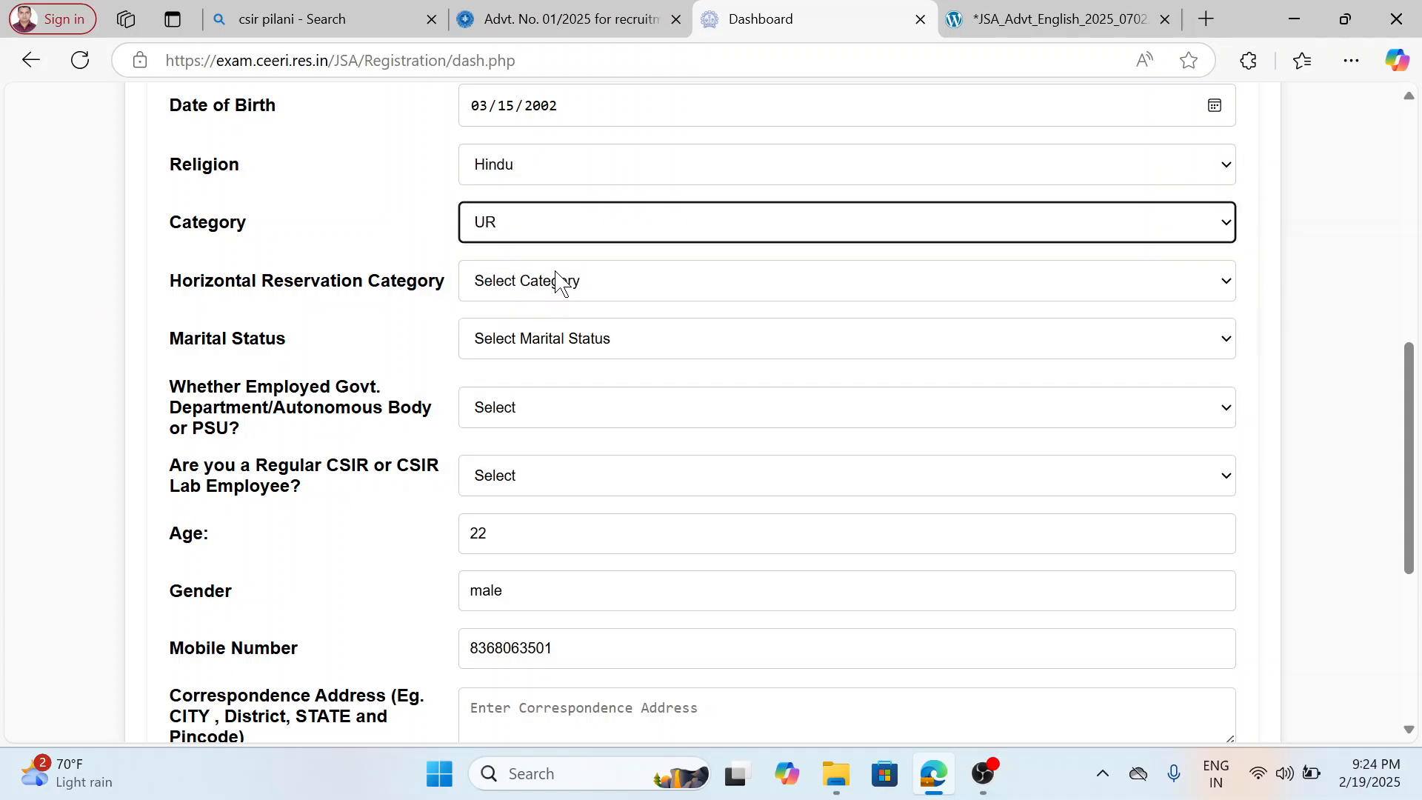
left_click(577, 228)
left_click(558, 394)
Set the horizontal reservation category to Not Applicable and the marital status to Single.
left_click(567, 282)
left_click(577, 350)
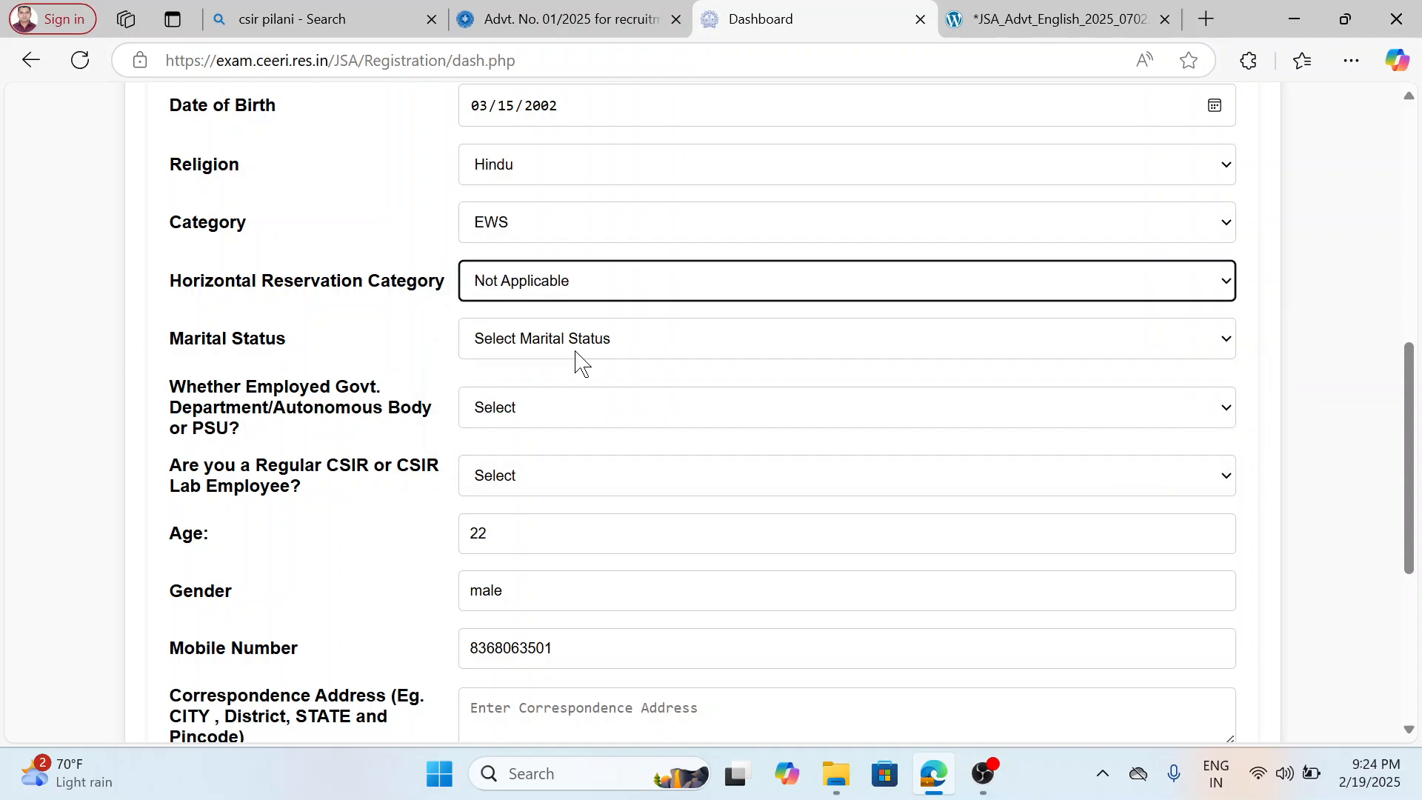
left_click(577, 346)
left_click(552, 405)
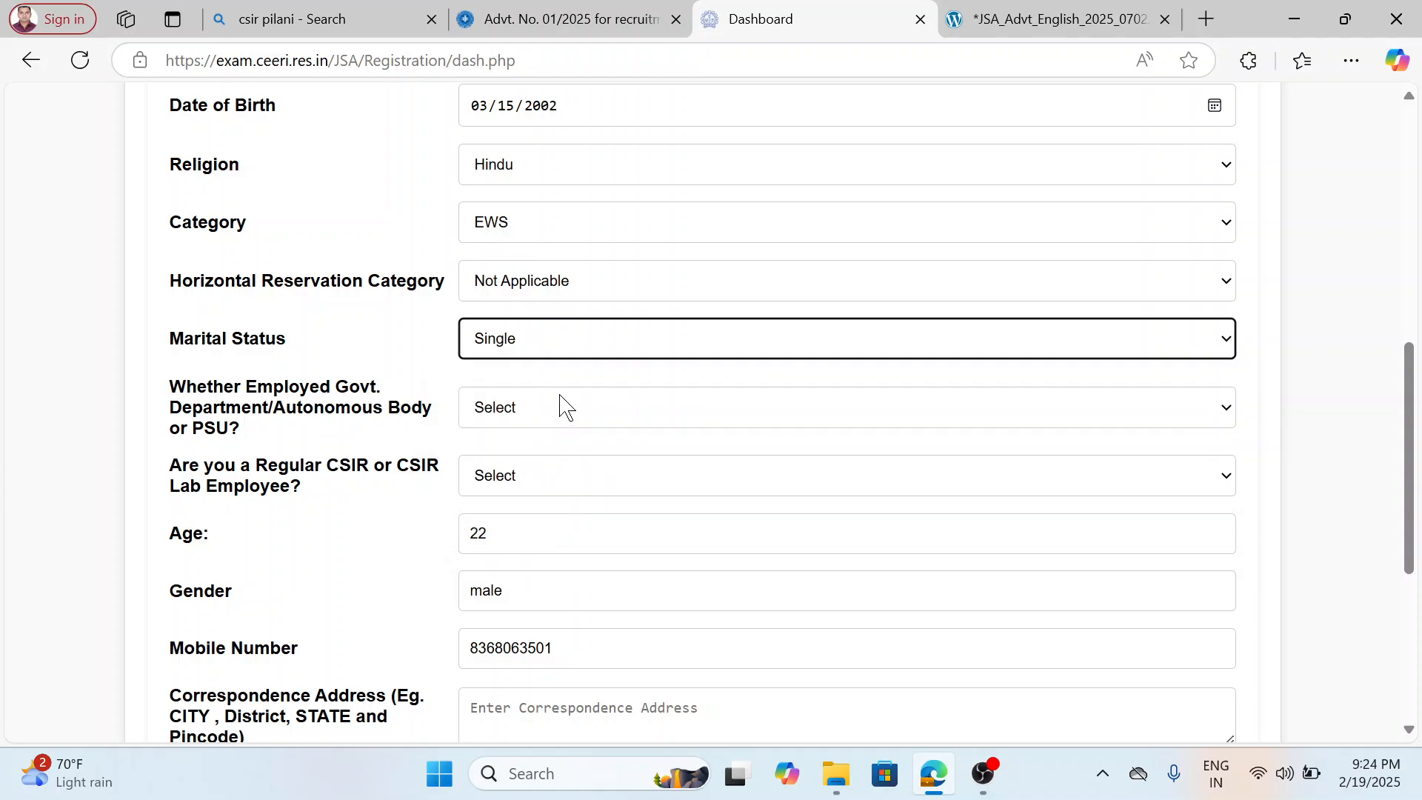
Answer YES to both the government or PSU employment question and the regular CSIR employee question.
scroll(561, 402, "down", 2)
left_click(533, 296)
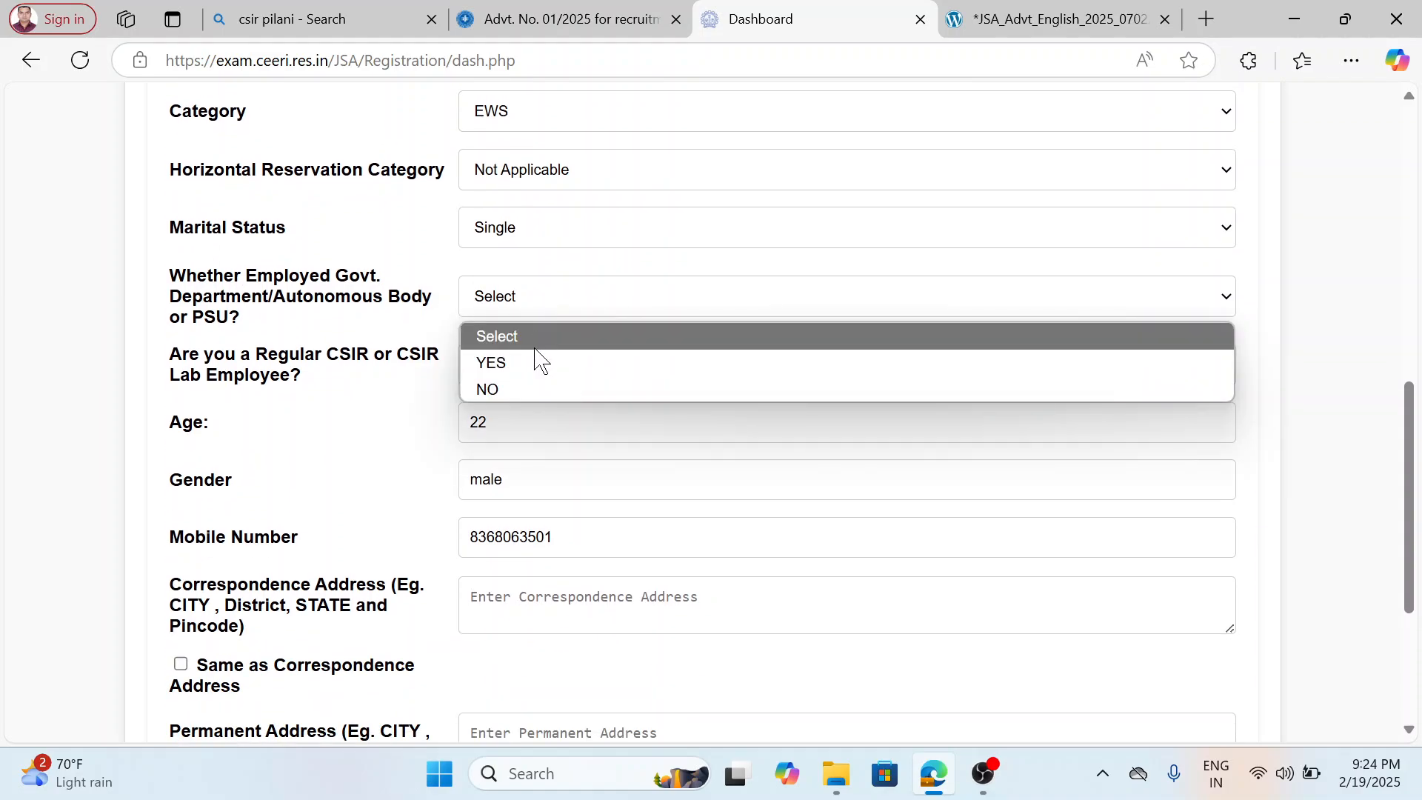
left_click(539, 369)
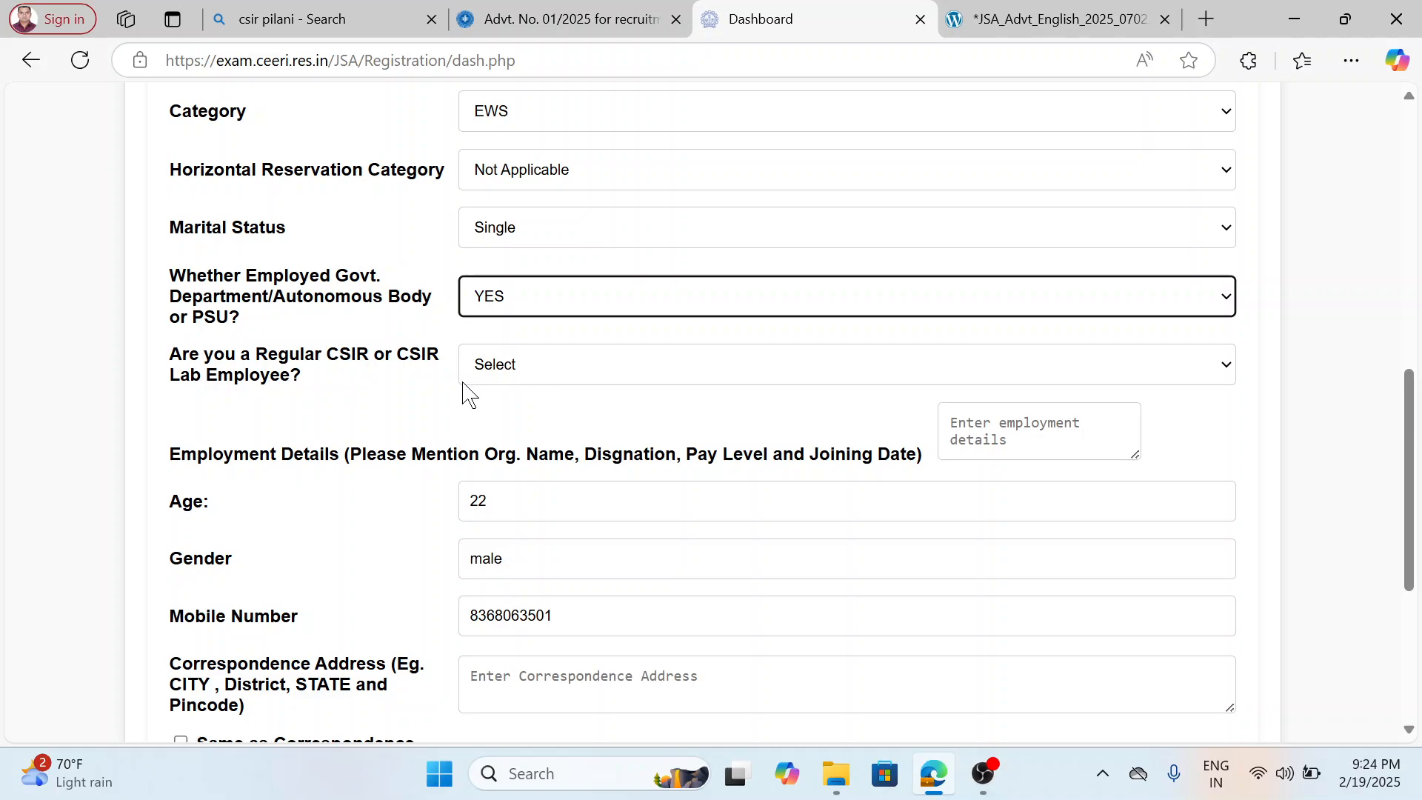
left_click(590, 370)
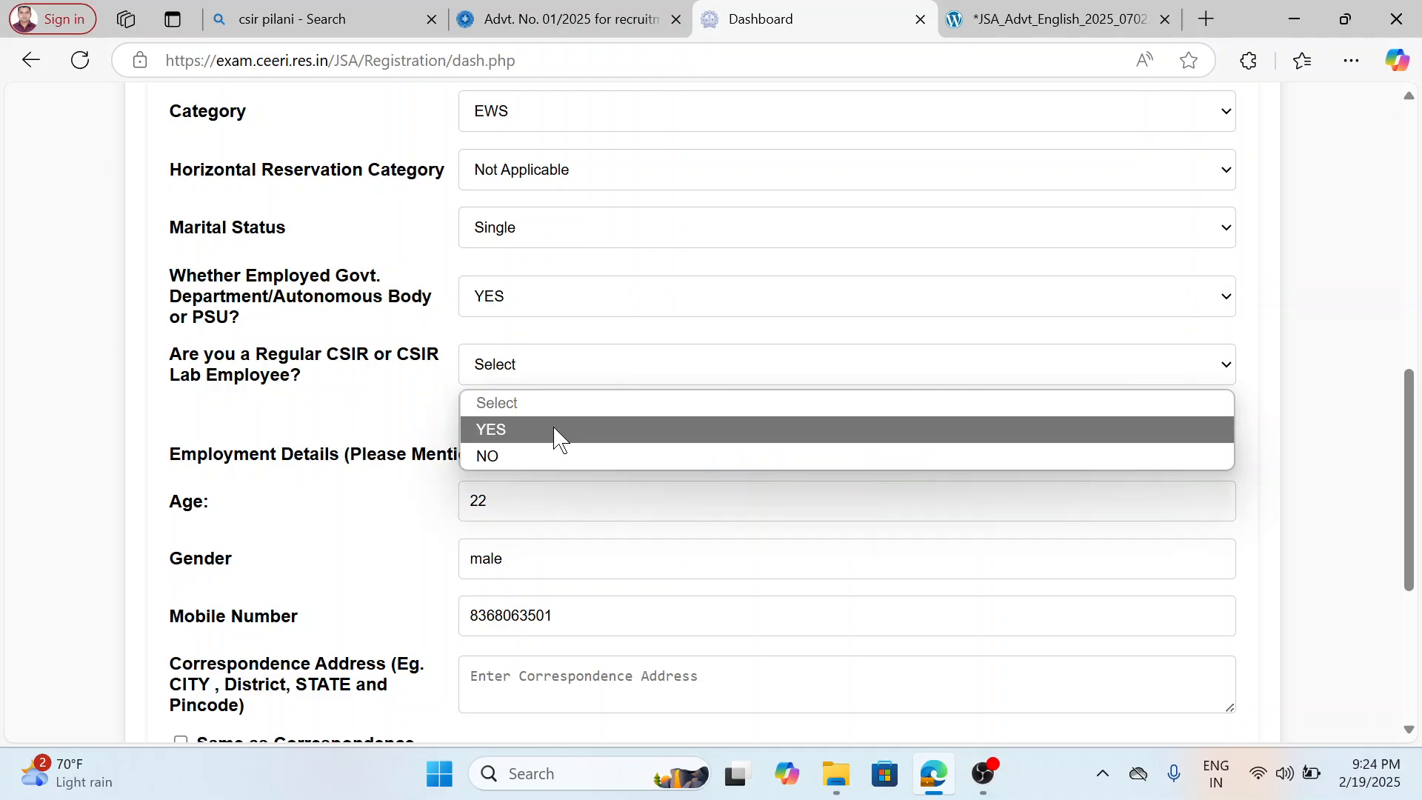
left_click(556, 428)
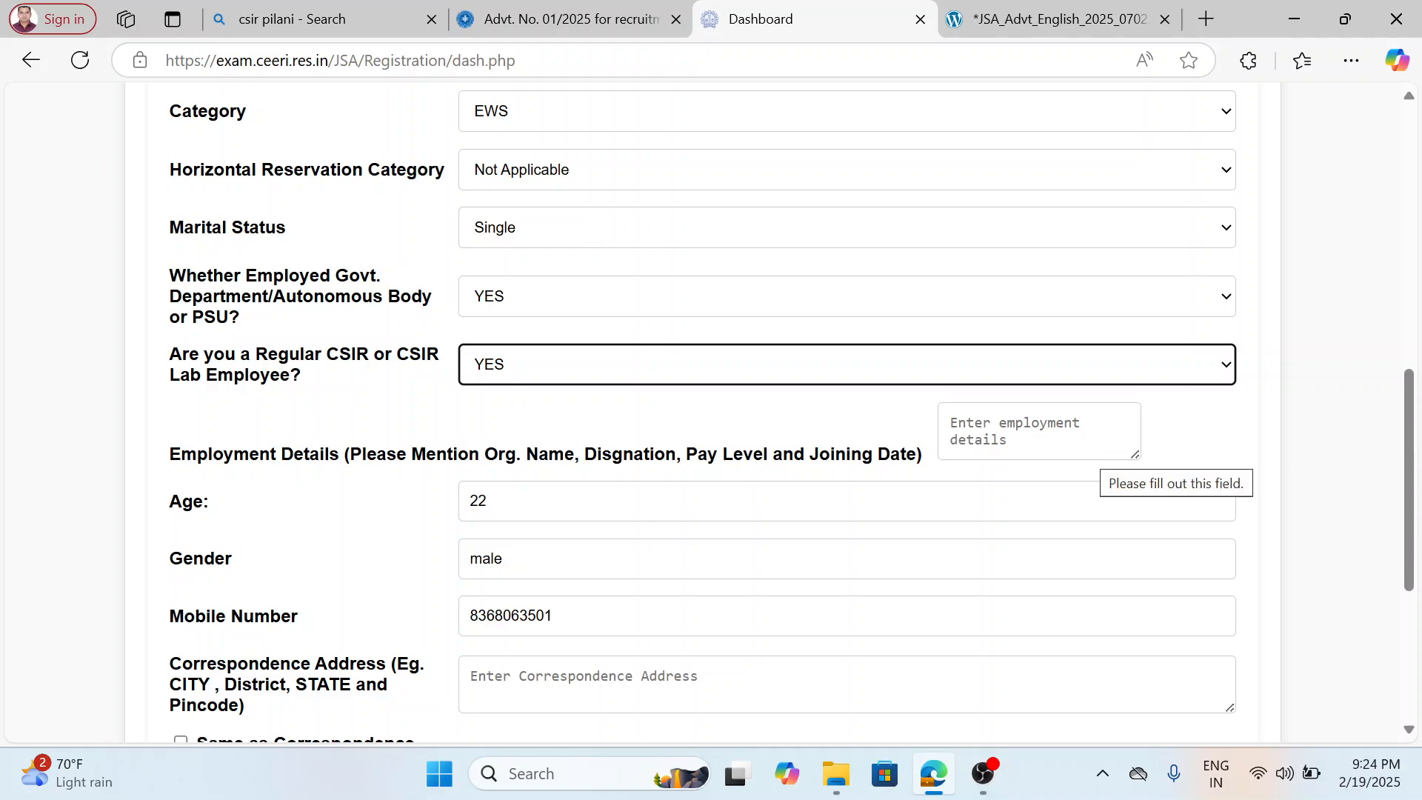
Change the government or PSU employment answer and the regular CSIR employee answer to NO.
left_click(554, 298)
left_click(560, 388)
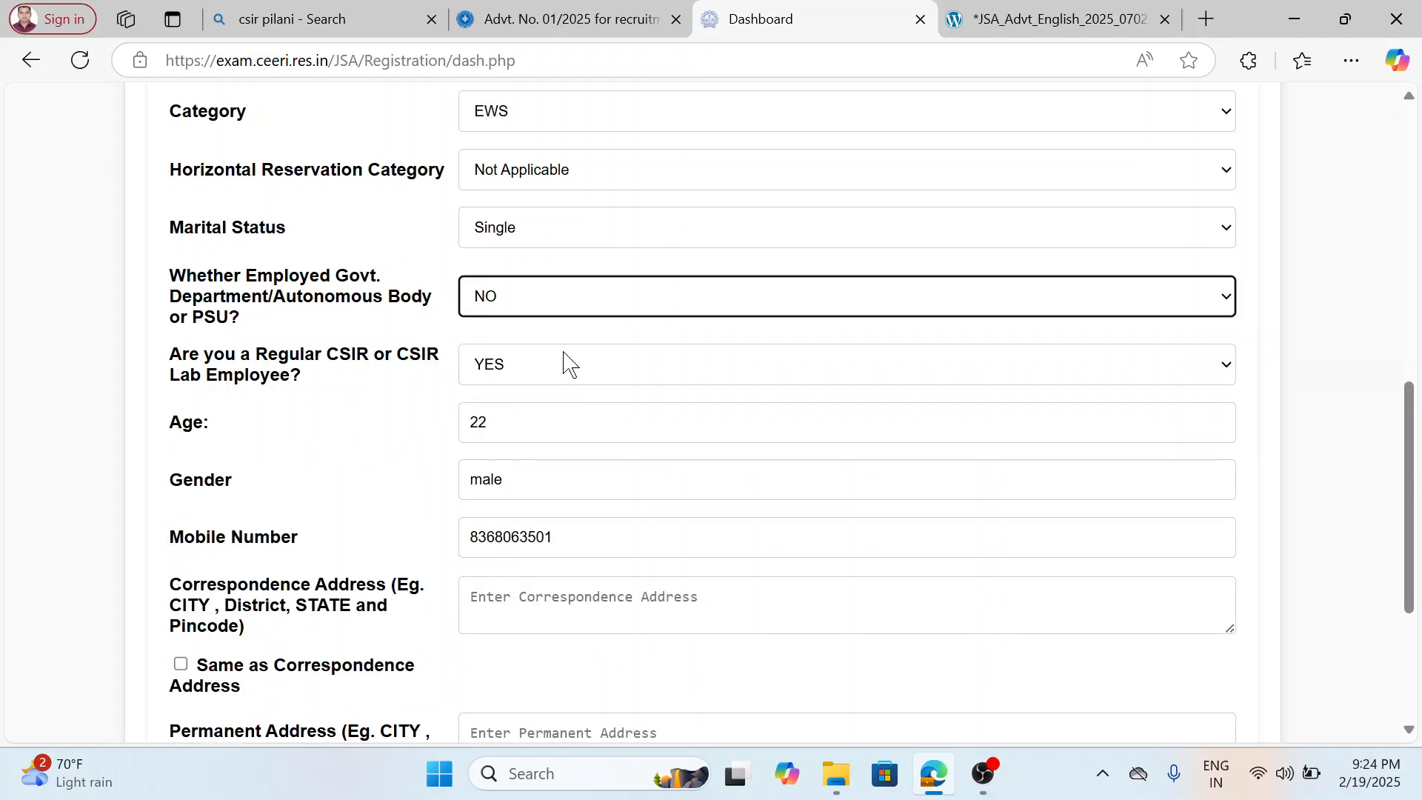
left_click(560, 368)
left_click(558, 455)
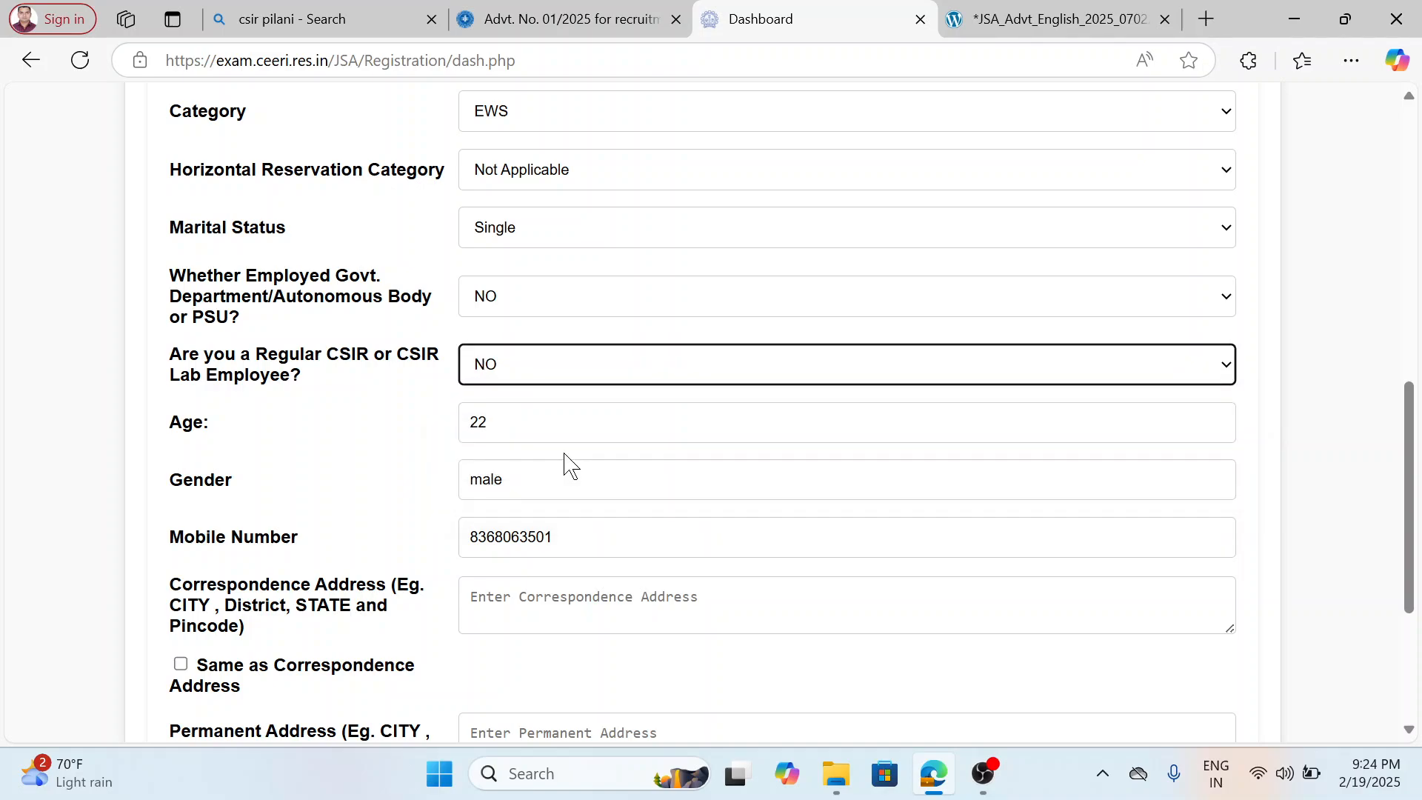
Enter the applicant's correspondence address with city and pincode in capital letters.
scroll(575, 412, "down", 2)
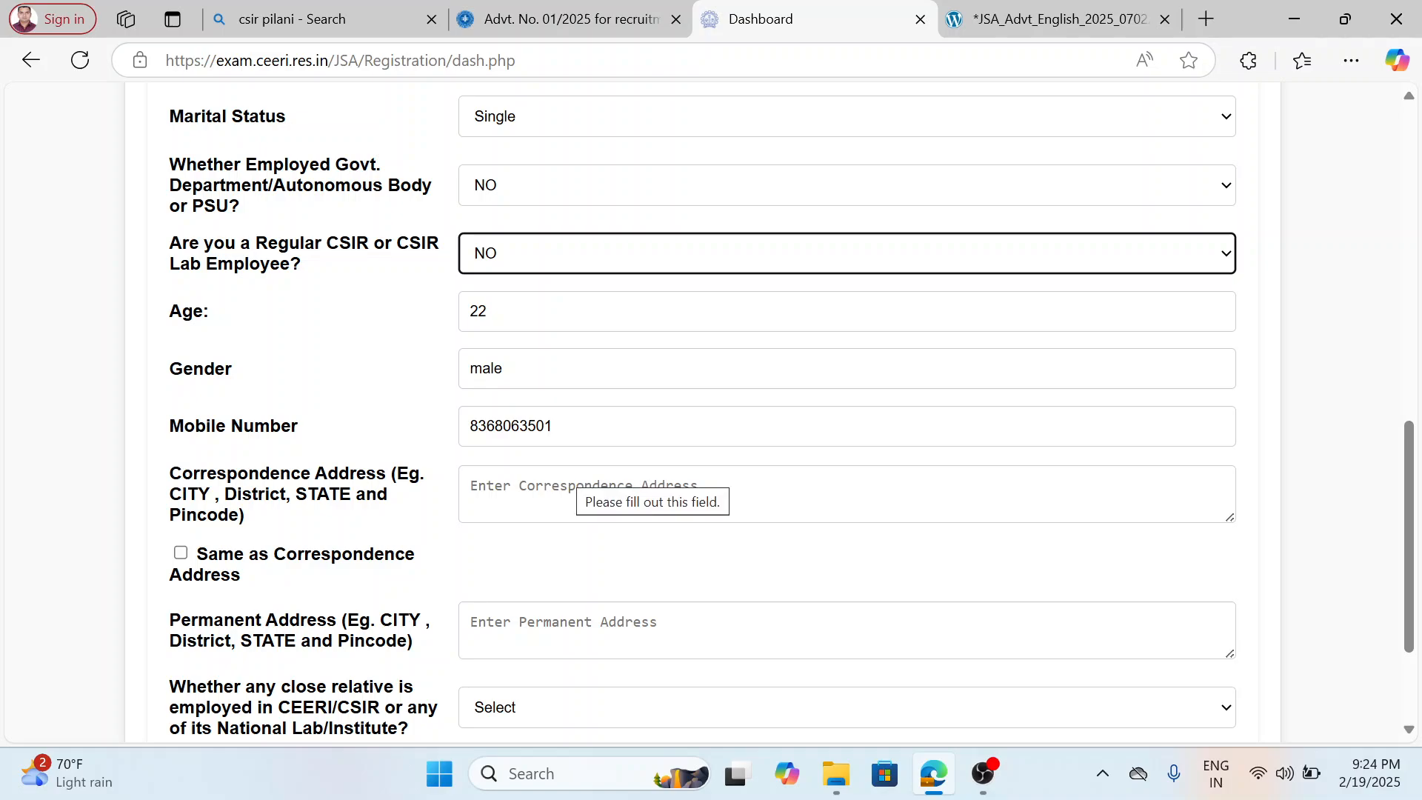
left_click(584, 494)
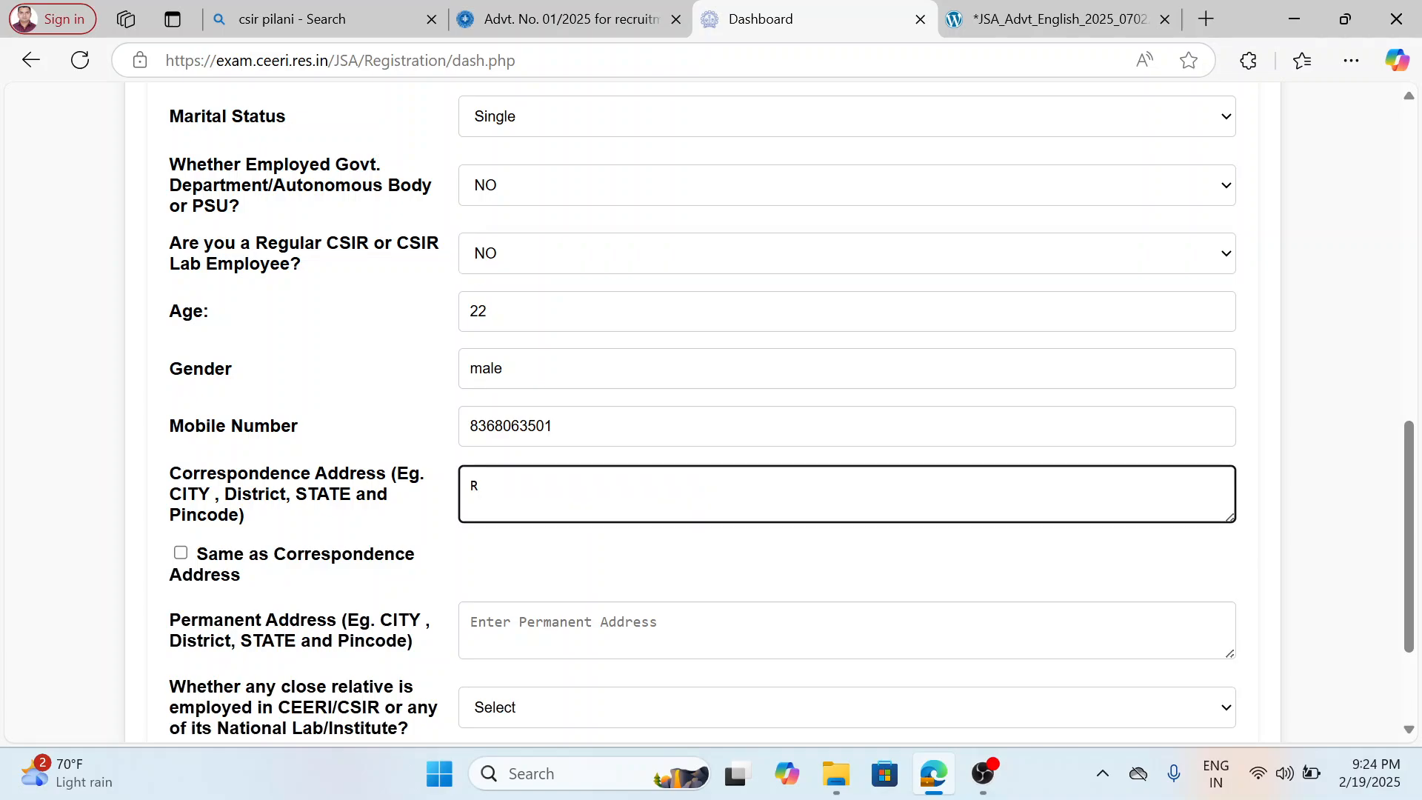
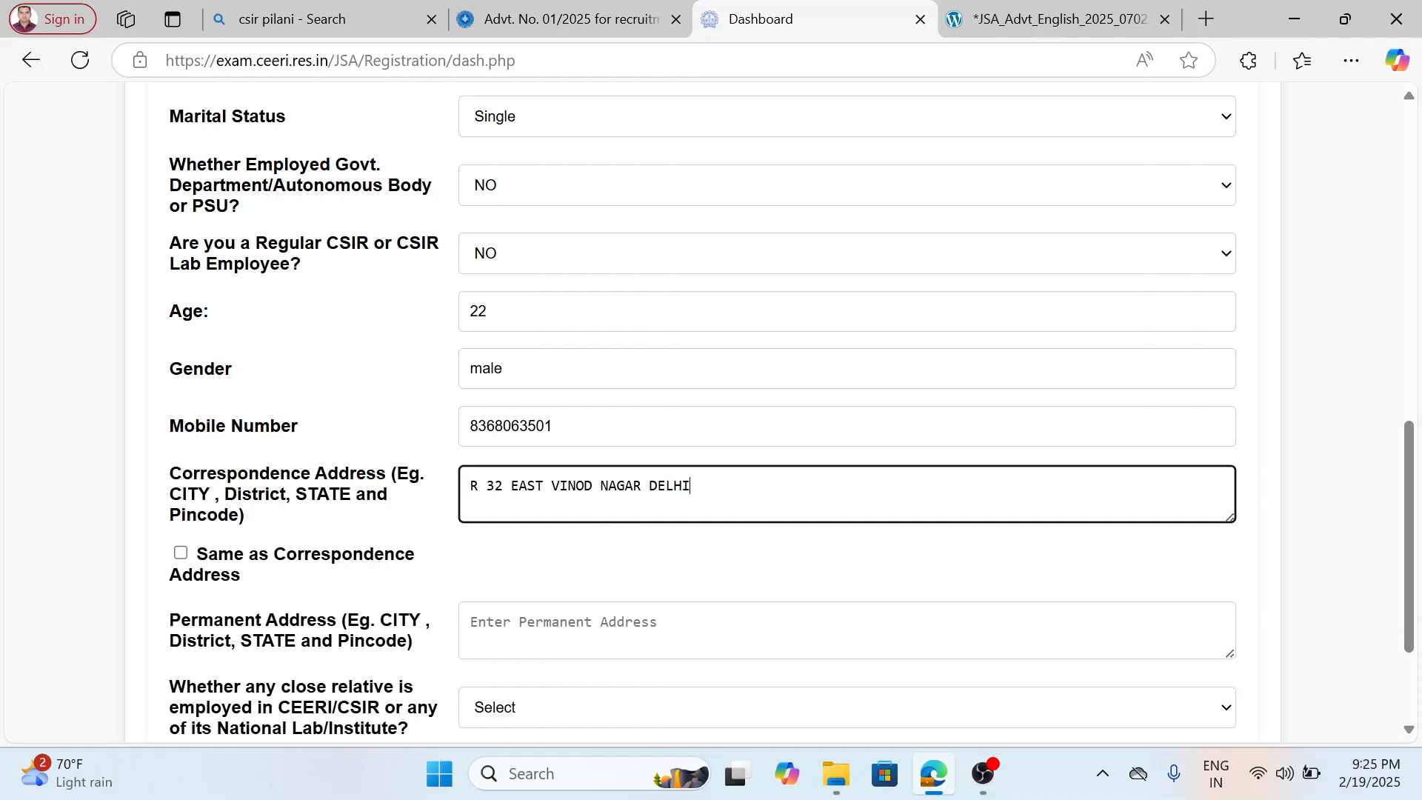
Enter a separate permanent address for the applicant, including village, post, district, state and pincode, in capital letters.
left_click(563, 624)
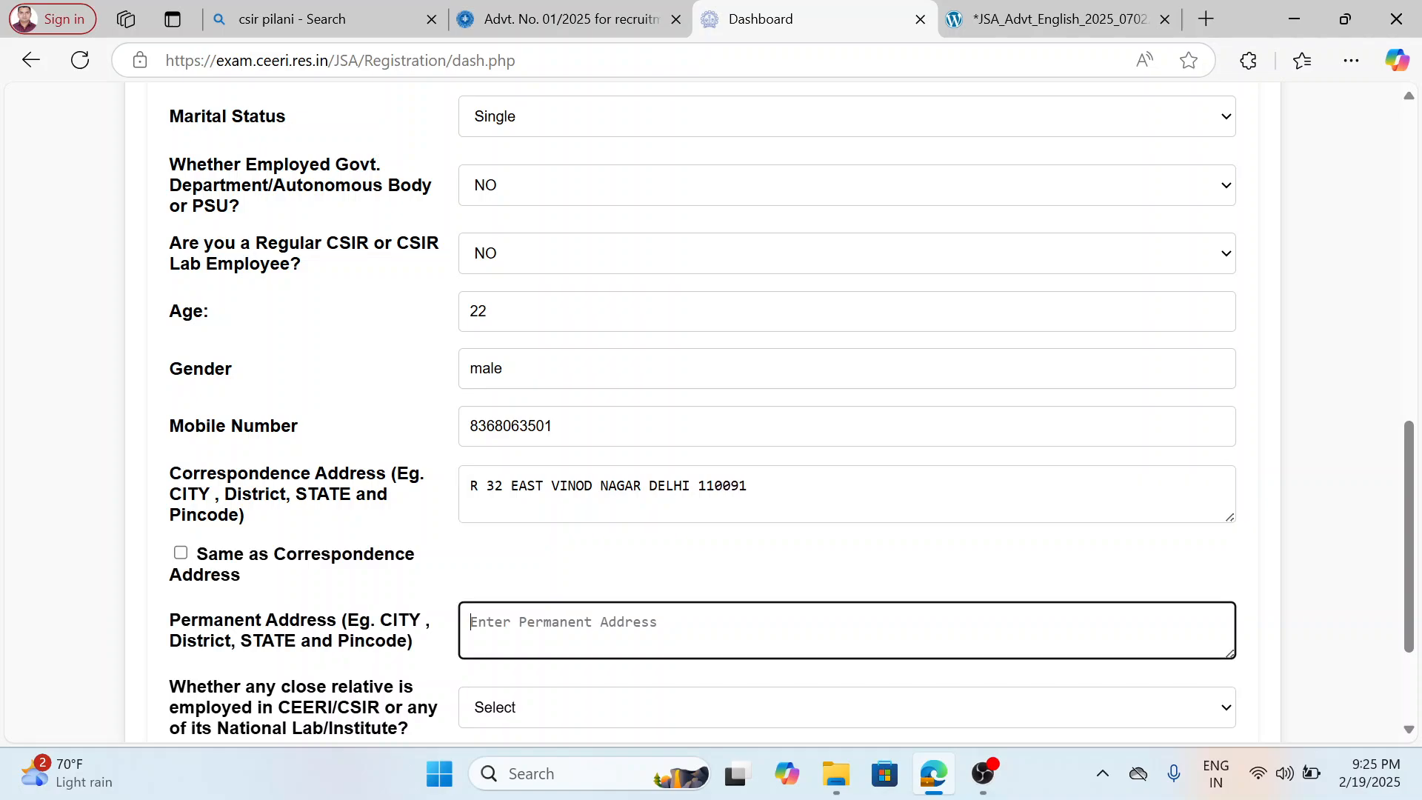
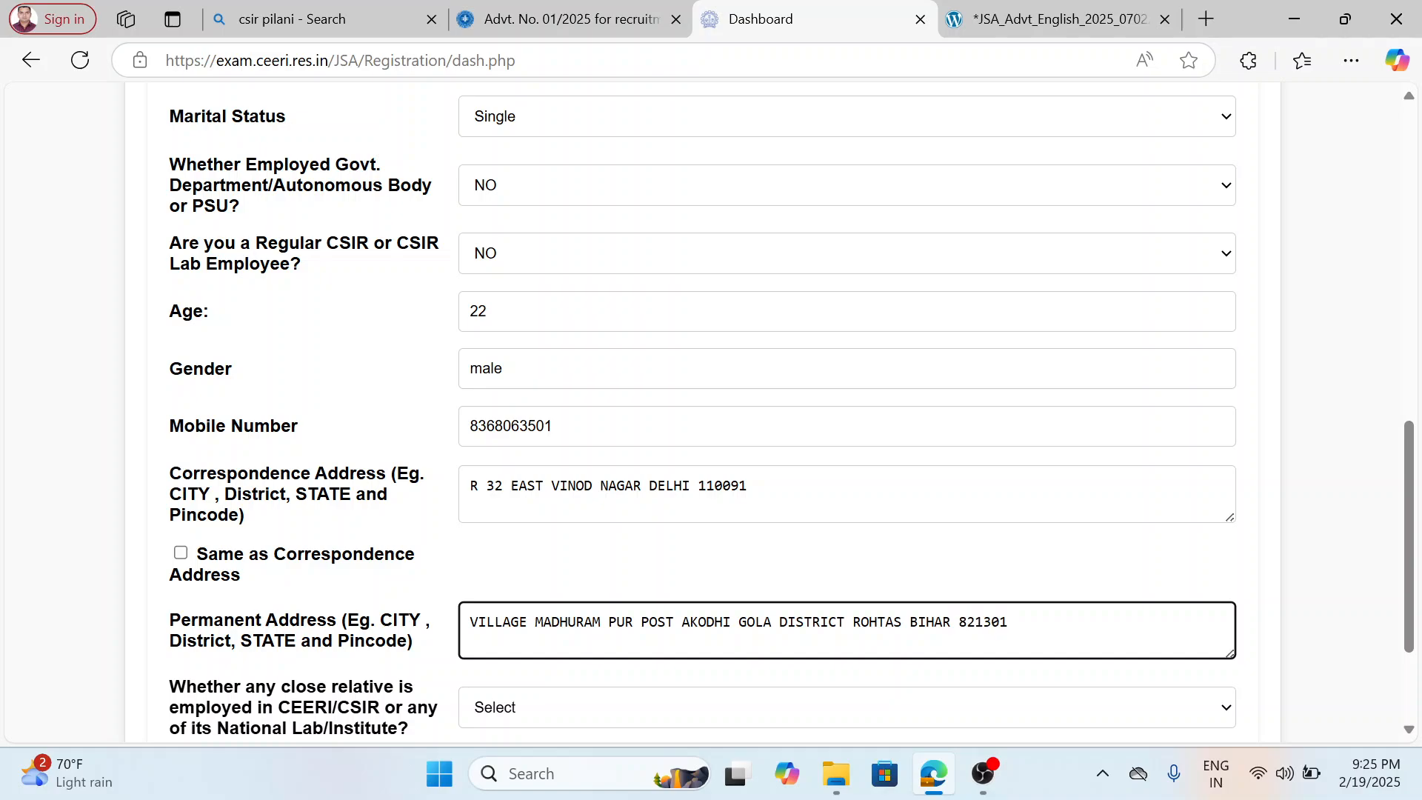
Answer NO to whether any close relative is employed in CEERI/CSIR or its National Labs.
scroll(565, 590, "down", 3)
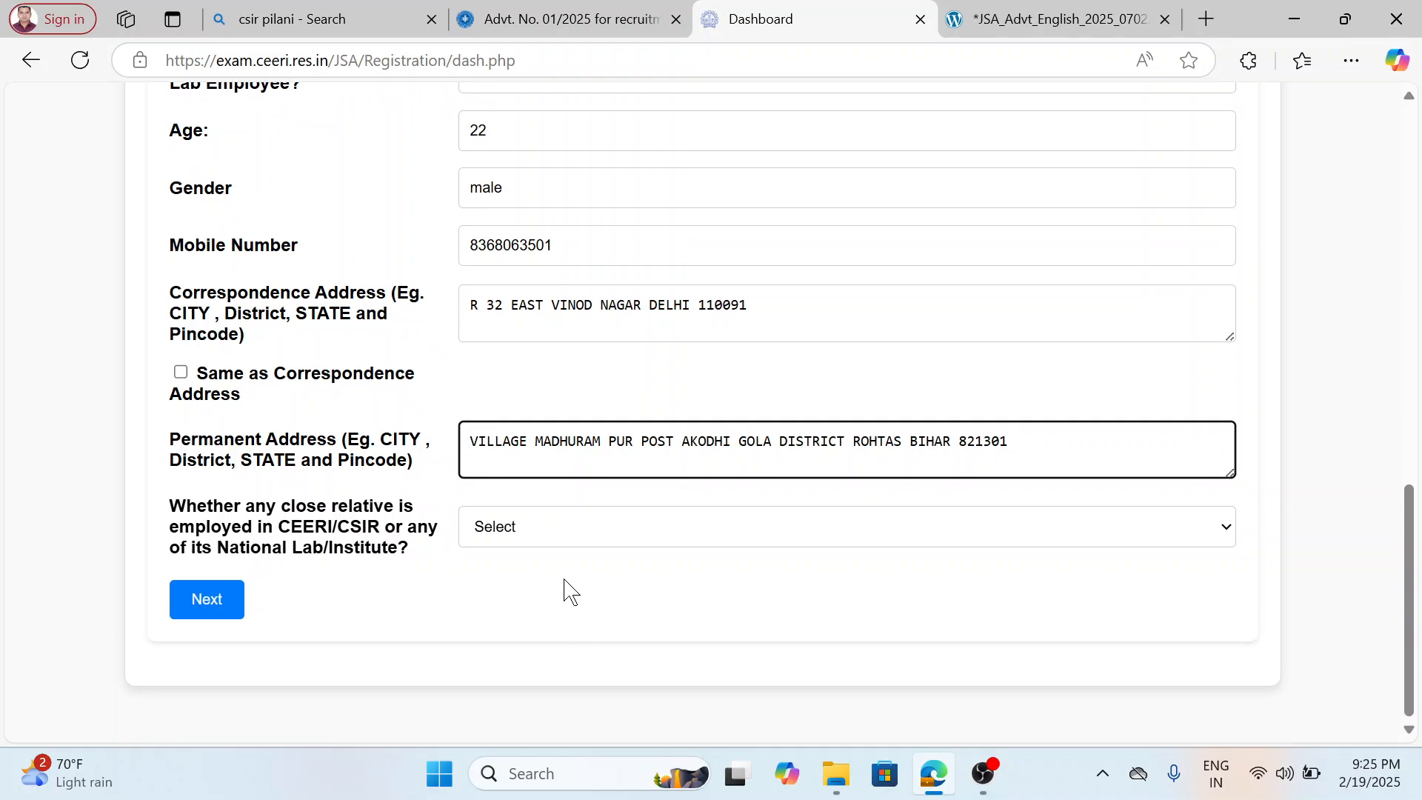
left_click(546, 533)
left_click(518, 622)
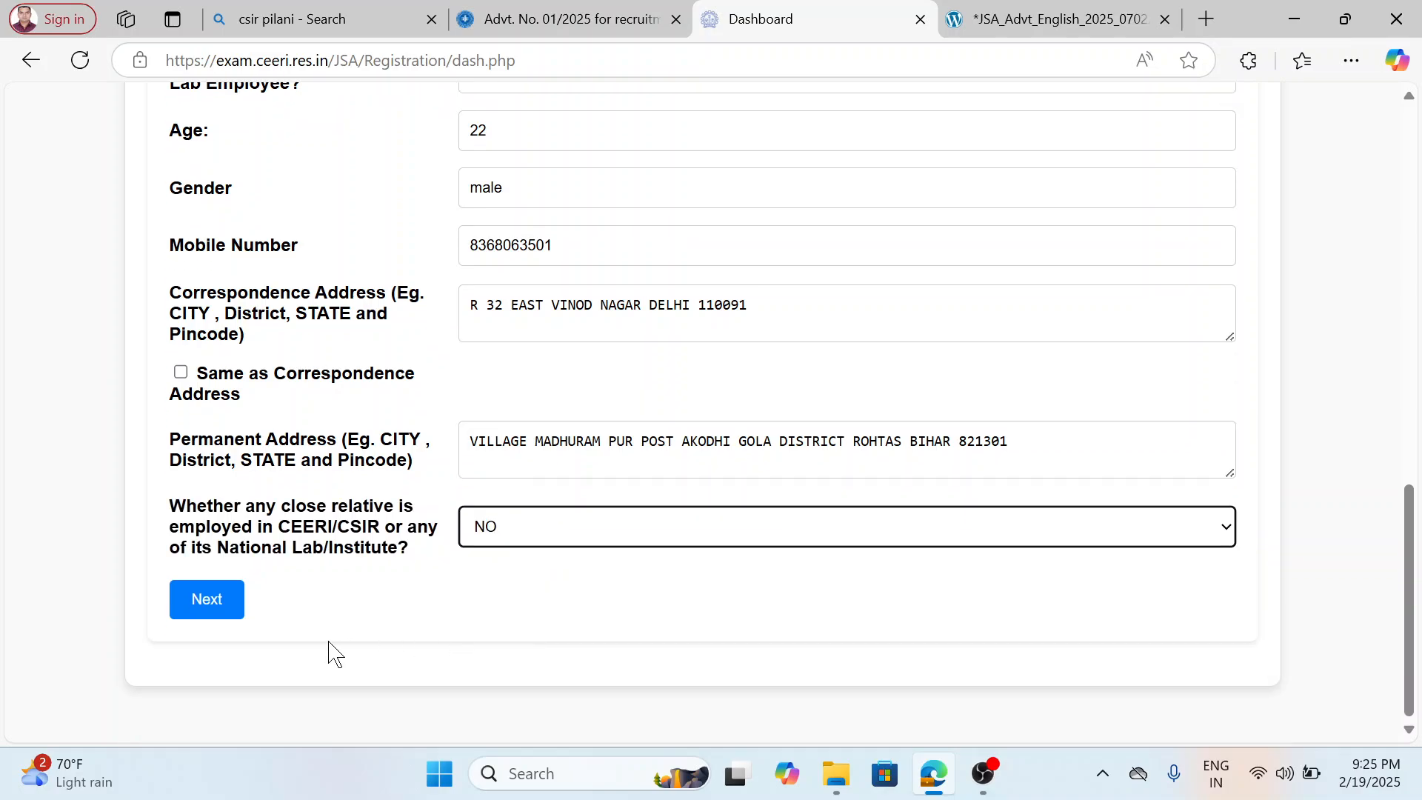
Continue from the personal details to the Education Details section and review its qualification fields.
left_click(201, 598)
scroll(356, 370, "up", 4)
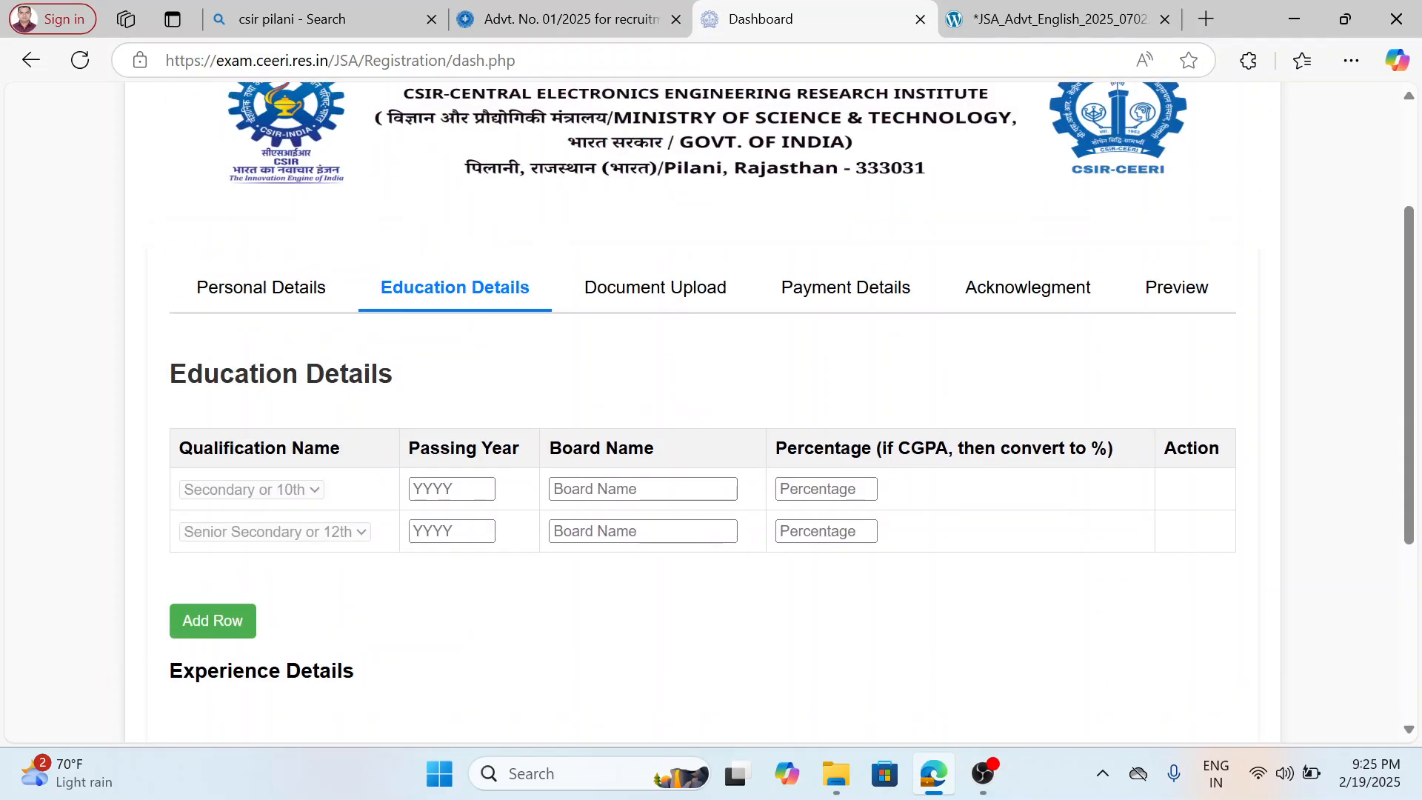
scroll(341, 501, "down", 1)
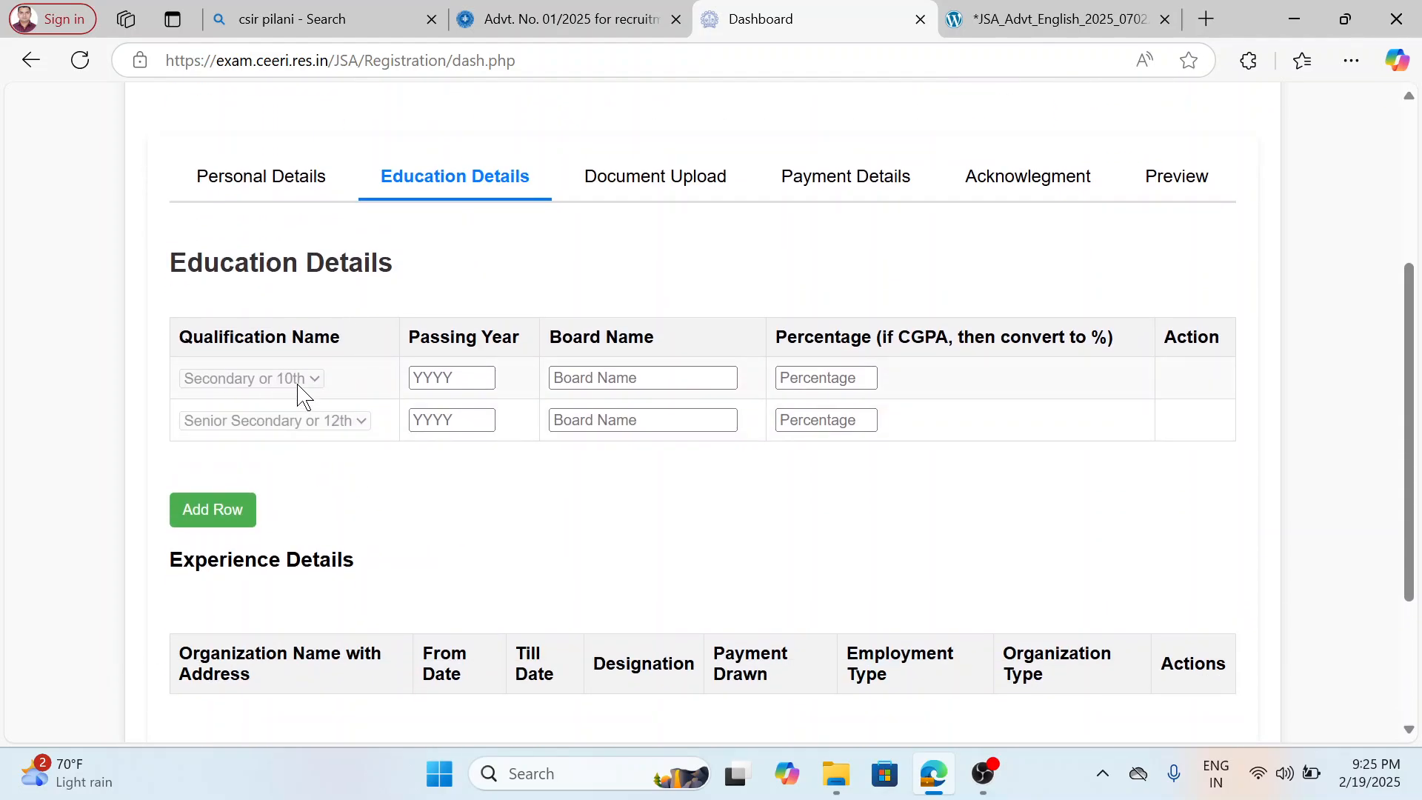
left_click(448, 377)
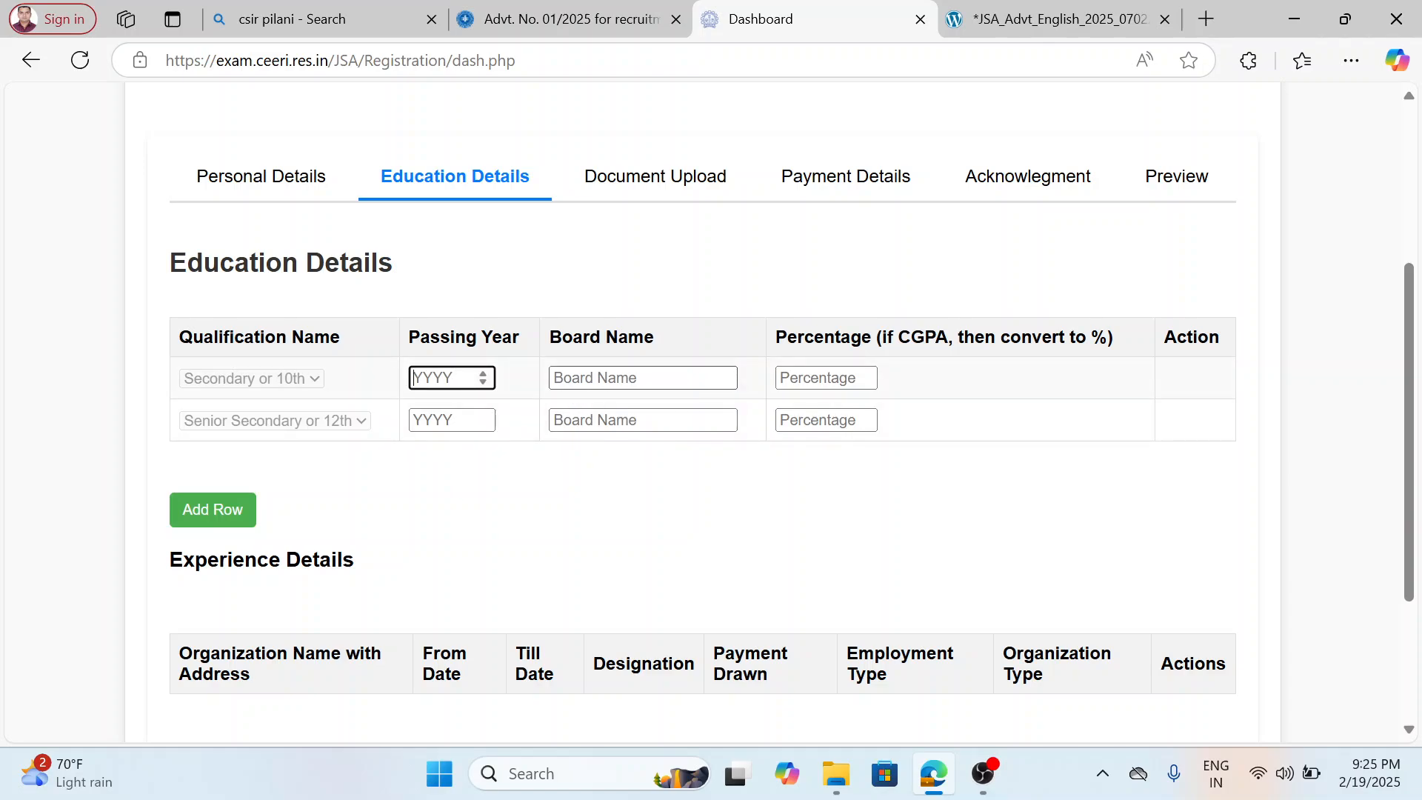
left_click(646, 379)
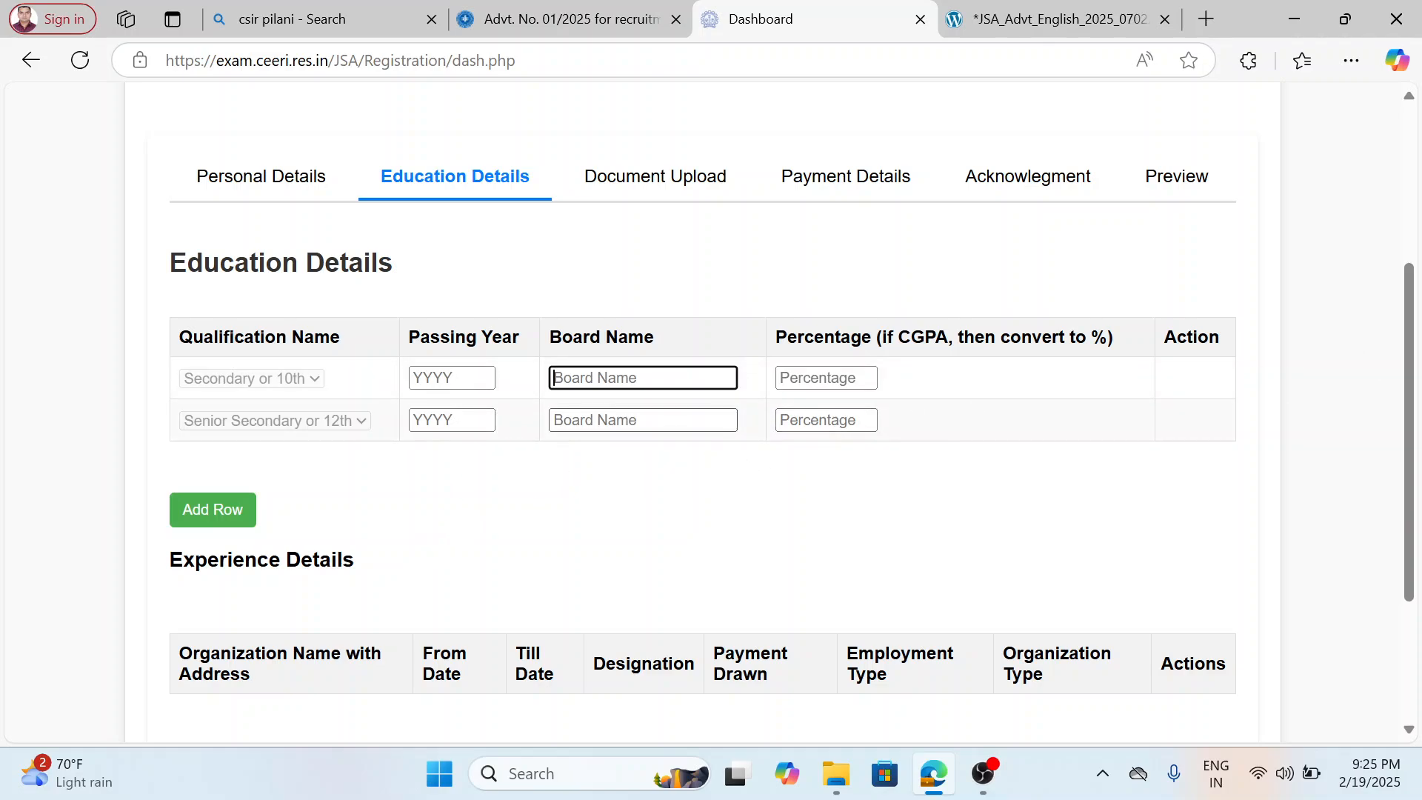
scroll(1309, 378, "down", 3)
Open 10.pdf from the applicant's document folder inside New folder (2) and examine the passing year, board and CGPA on the certificate.
left_click(1294, 19)
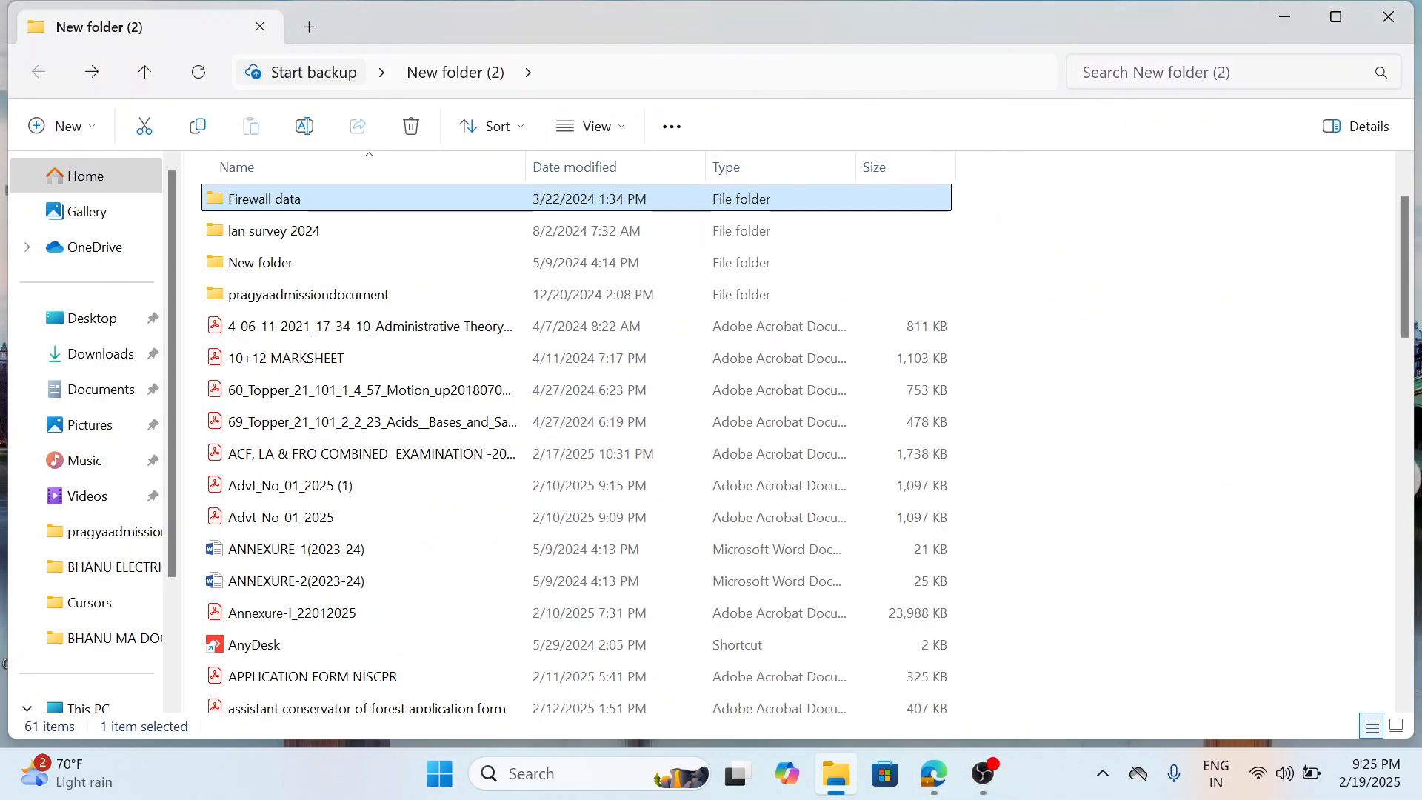
left_click(1287, 19)
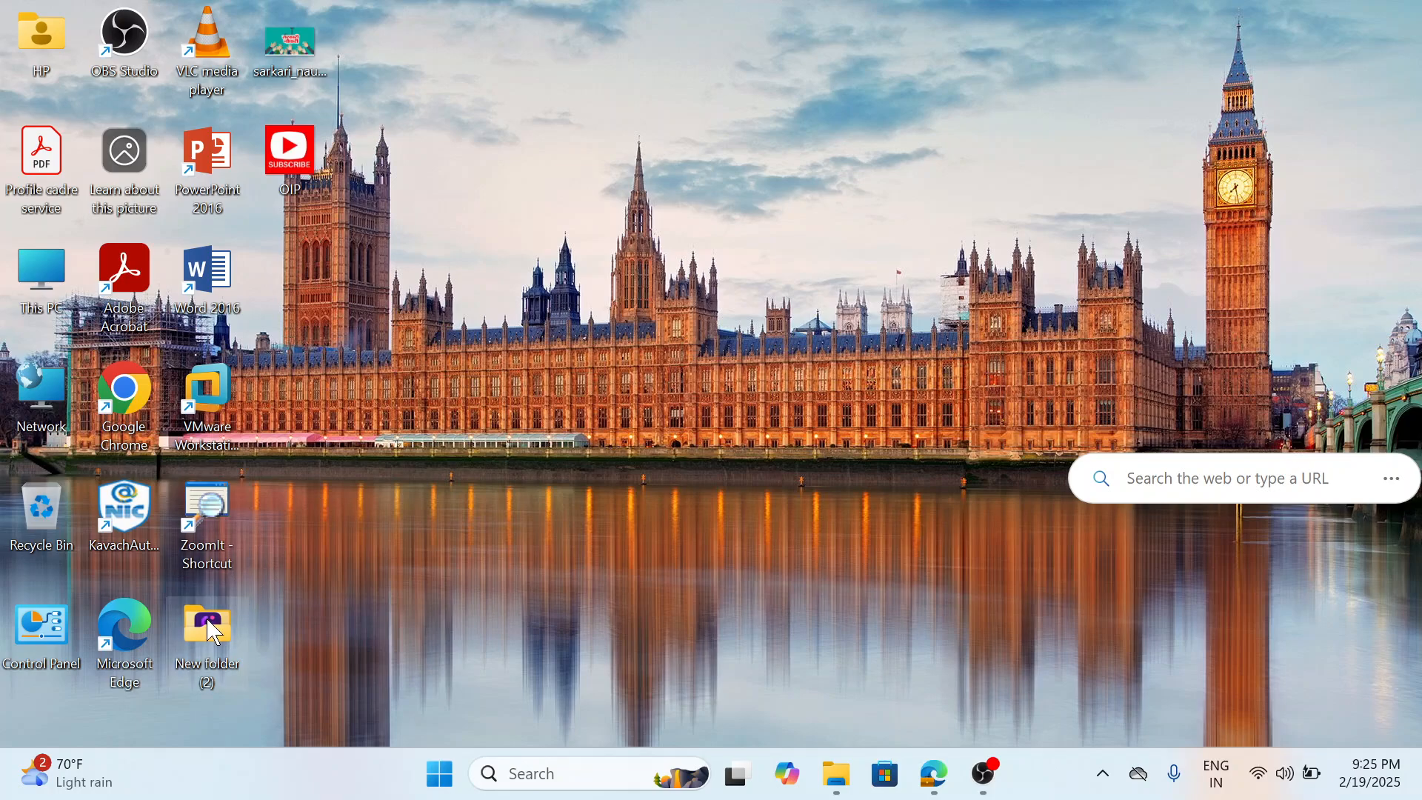
double_click(217, 630)
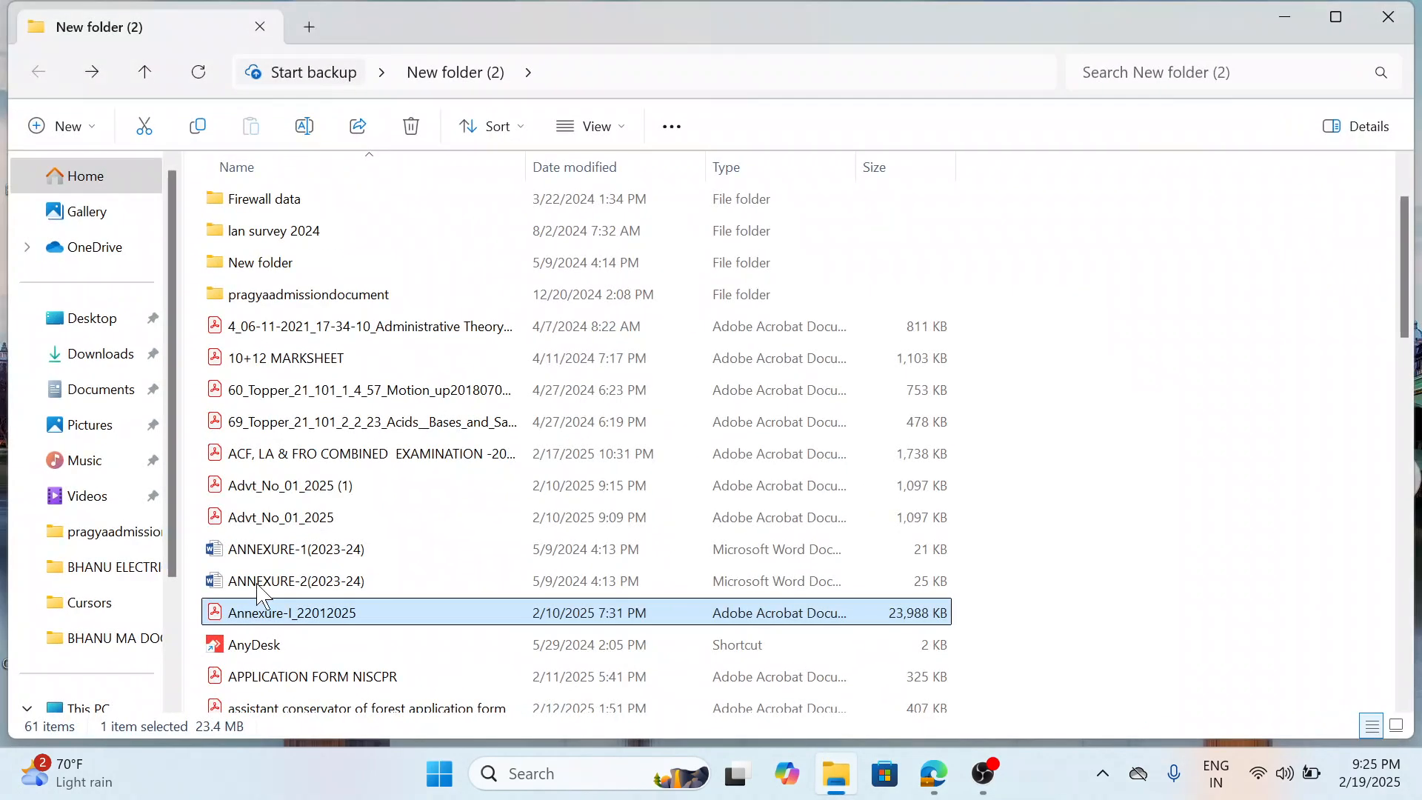
scroll(363, 278, "up", 1)
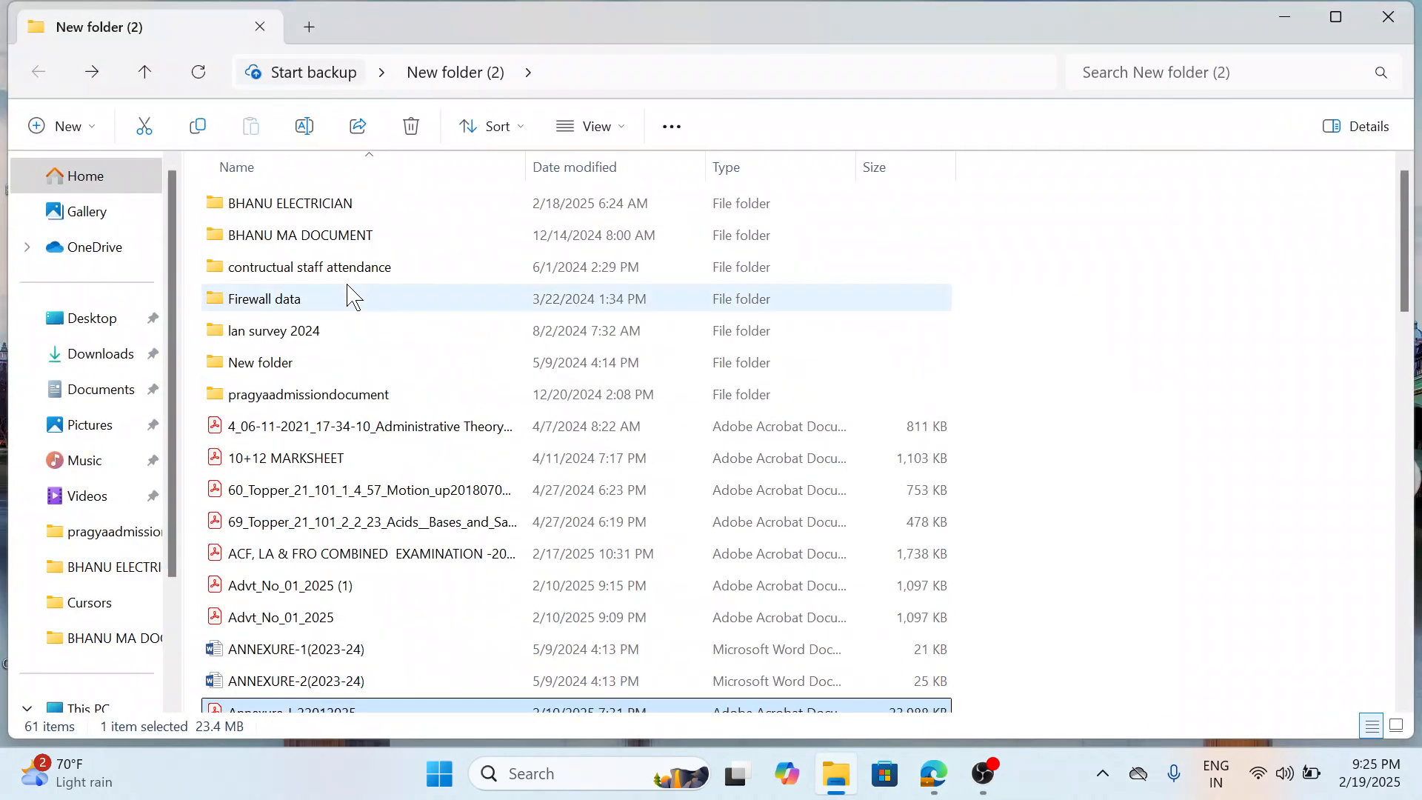
double_click(343, 211)
double_click(296, 215)
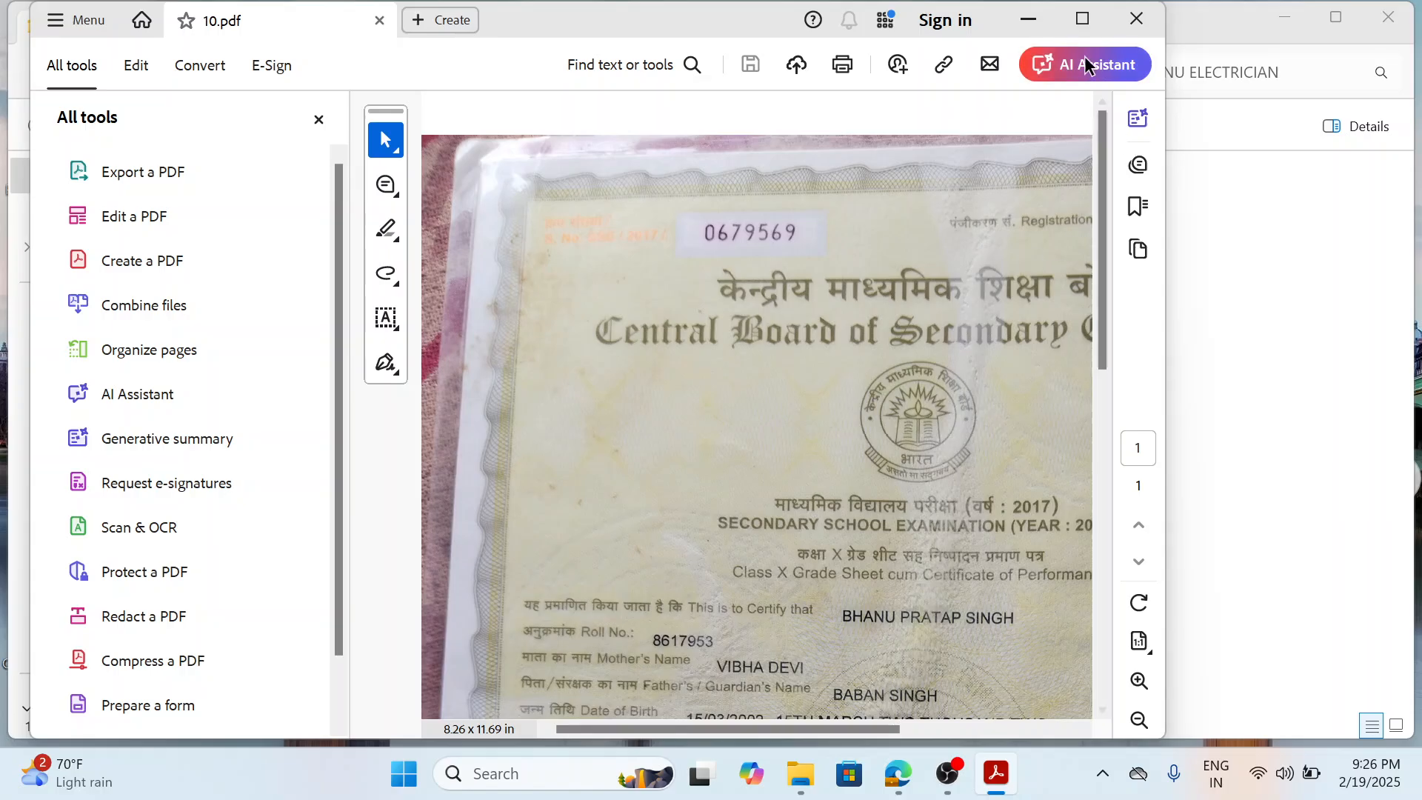
left_click(1082, 17)
scroll(1163, 361, "down", 5)
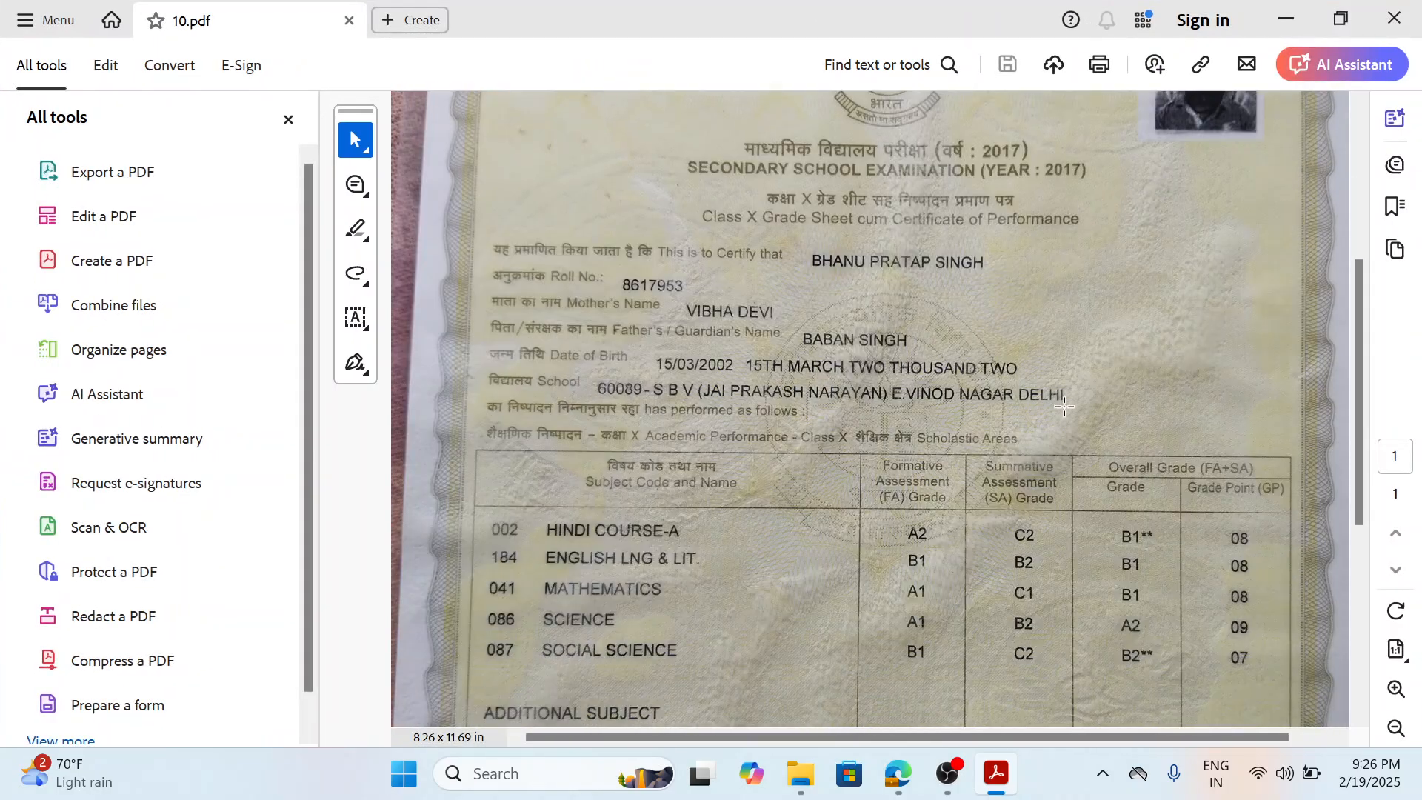
scroll(1065, 406, "down", 1)
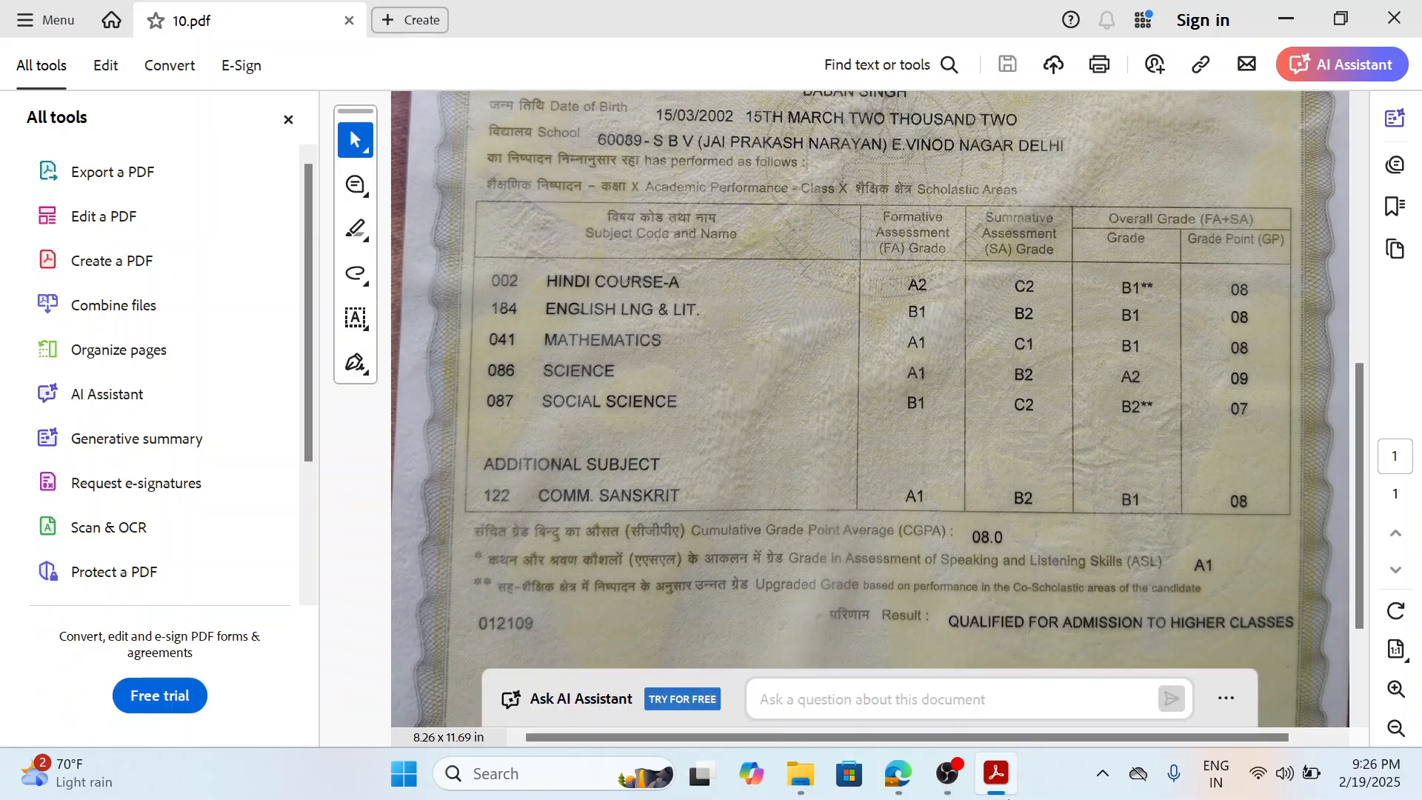
left_click(904, 783)
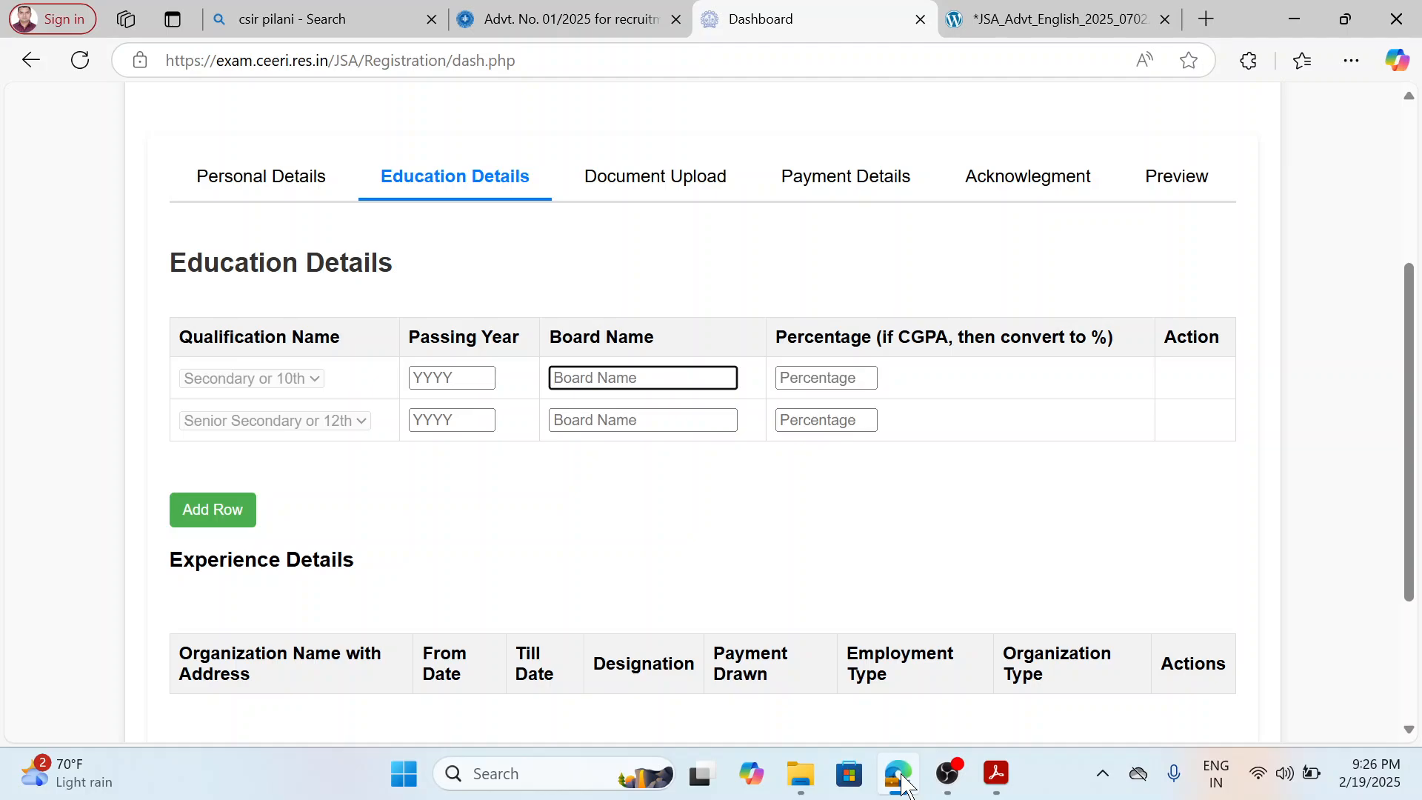
left_click(901, 778)
scroll(843, 481, "down", 2)
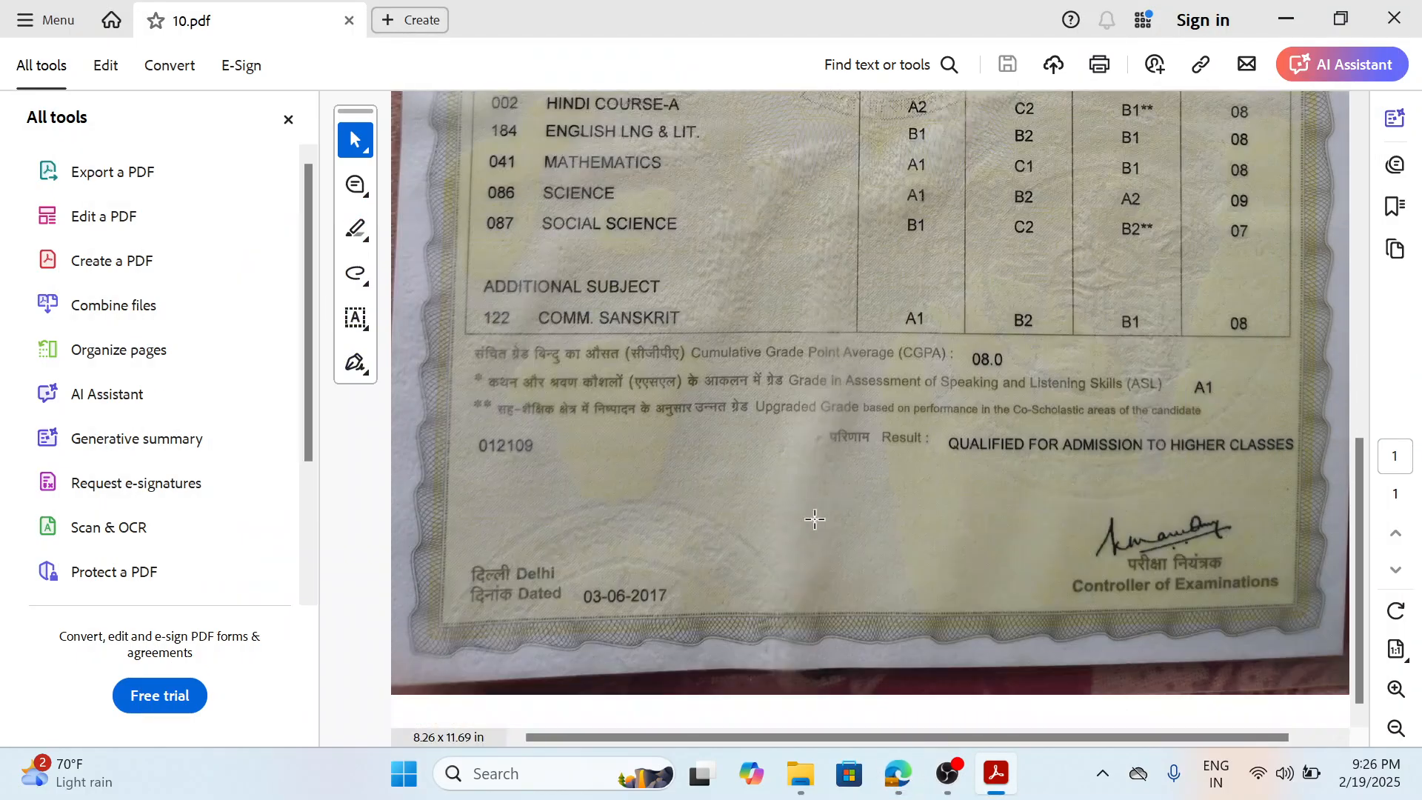
Switch back to the browser form and enter passing year 2017 and board name CBSE for the Secondary or 10th qualification.
left_click(901, 778)
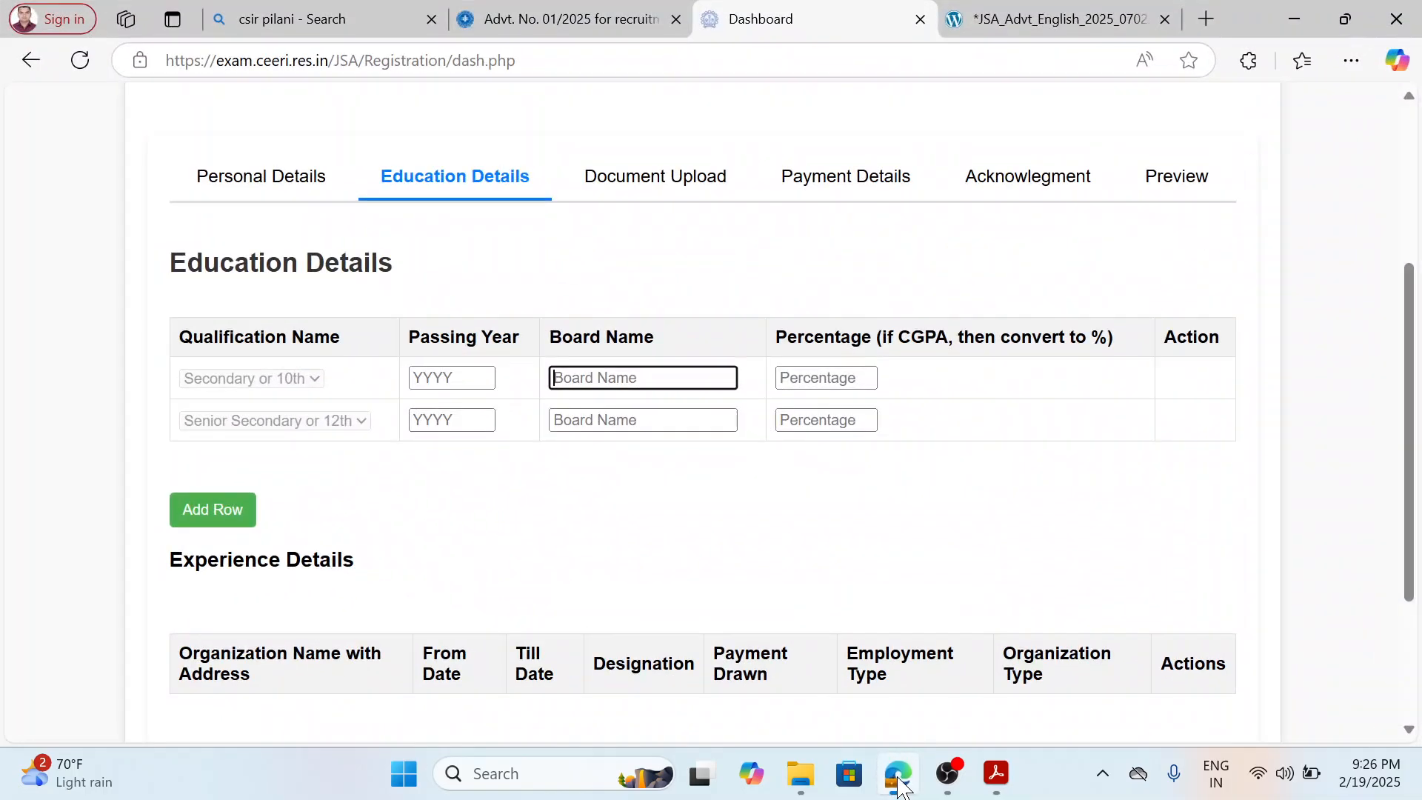
left_click(478, 378)
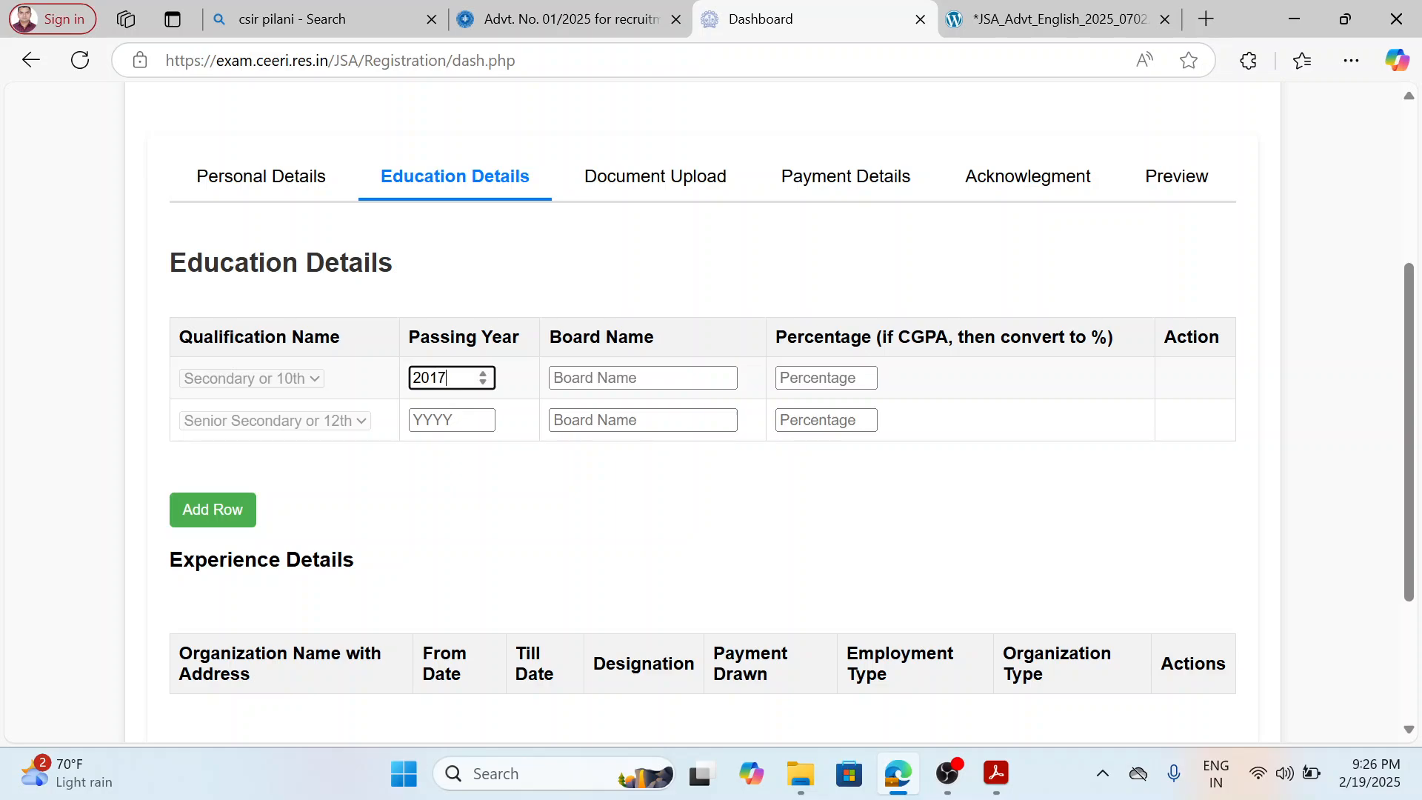
type("2017")
left_click(563, 378)
type("CBSE")
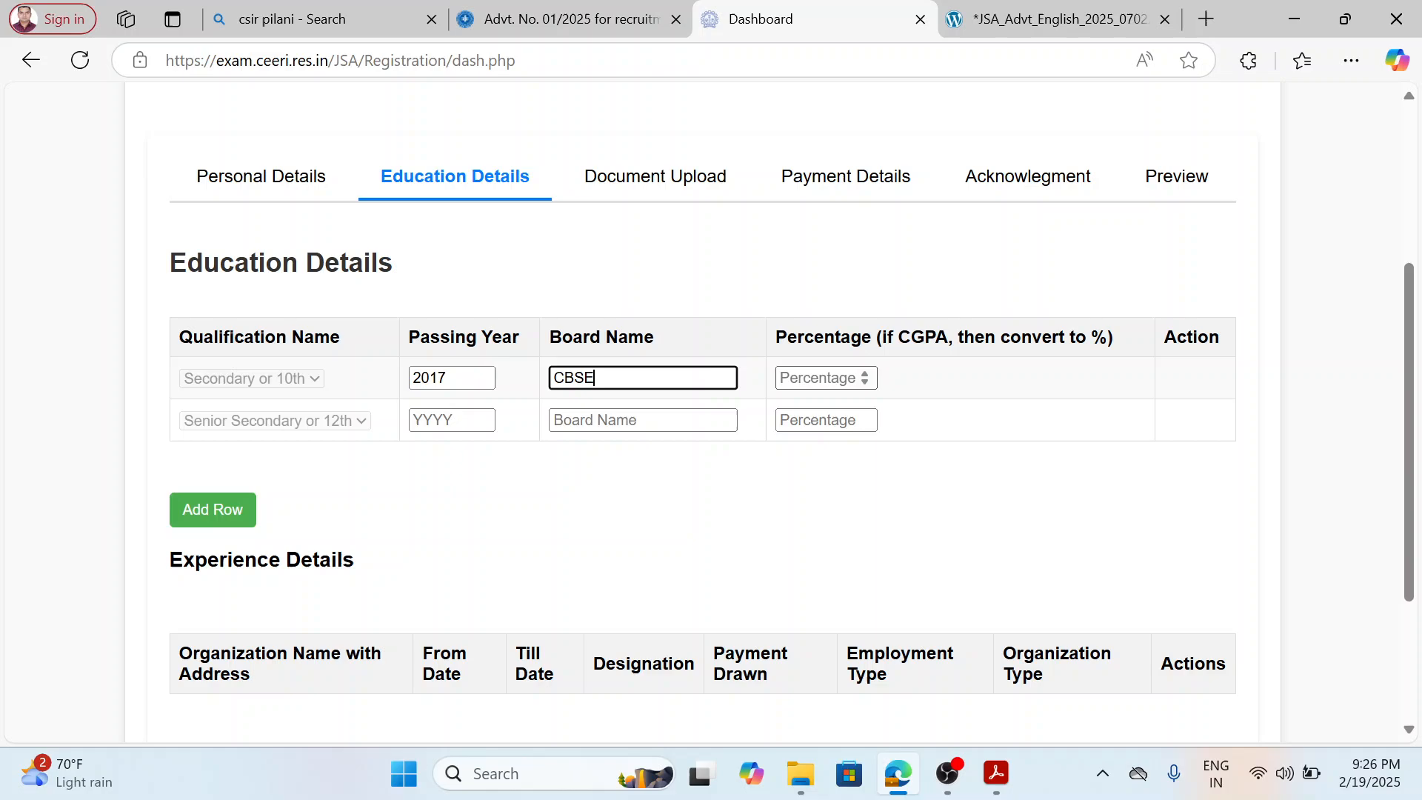
Convert the CGPA in Calculator as 8 × 9.5, close it, and enter 76 as the Secondary or 10th percentage.
left_click(822, 378)
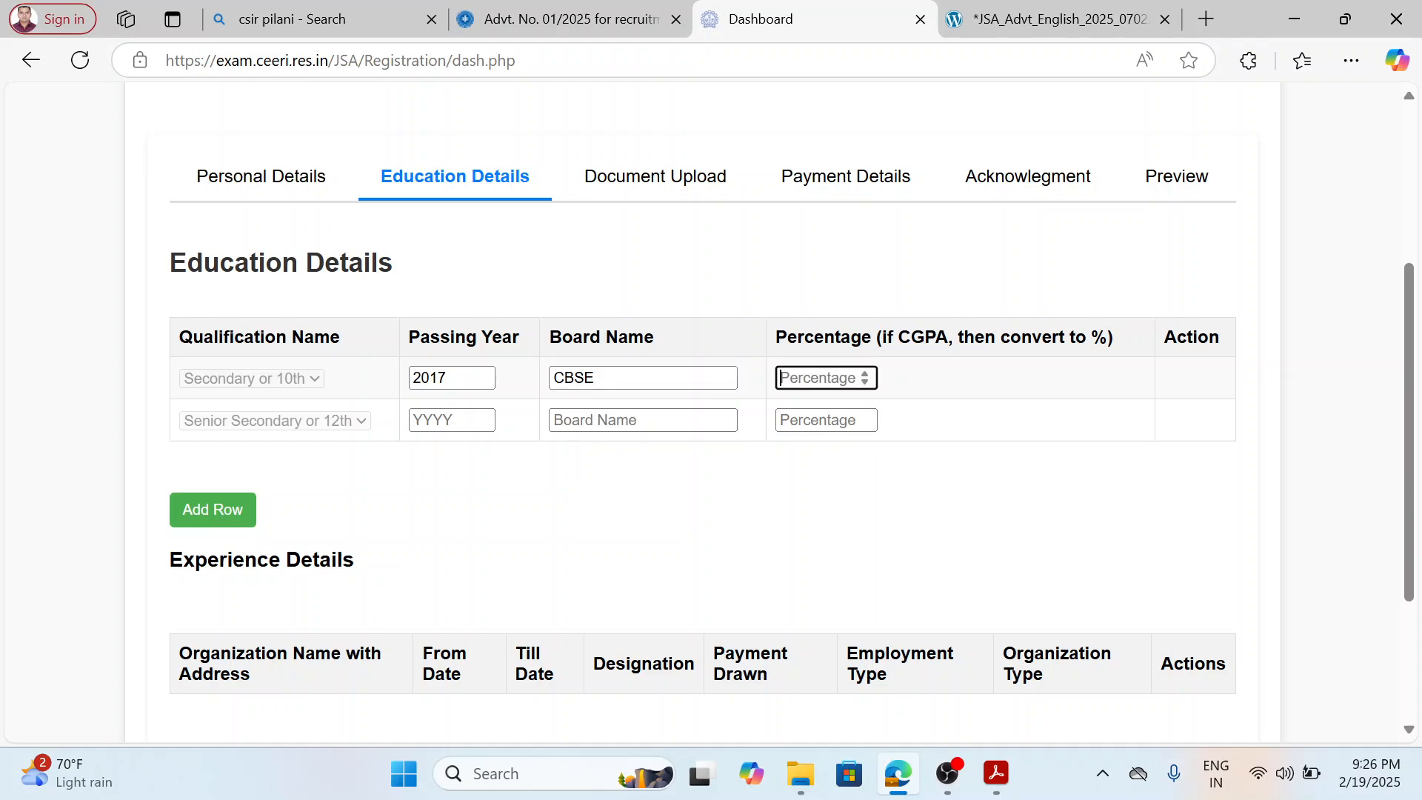
left_click(546, 774)
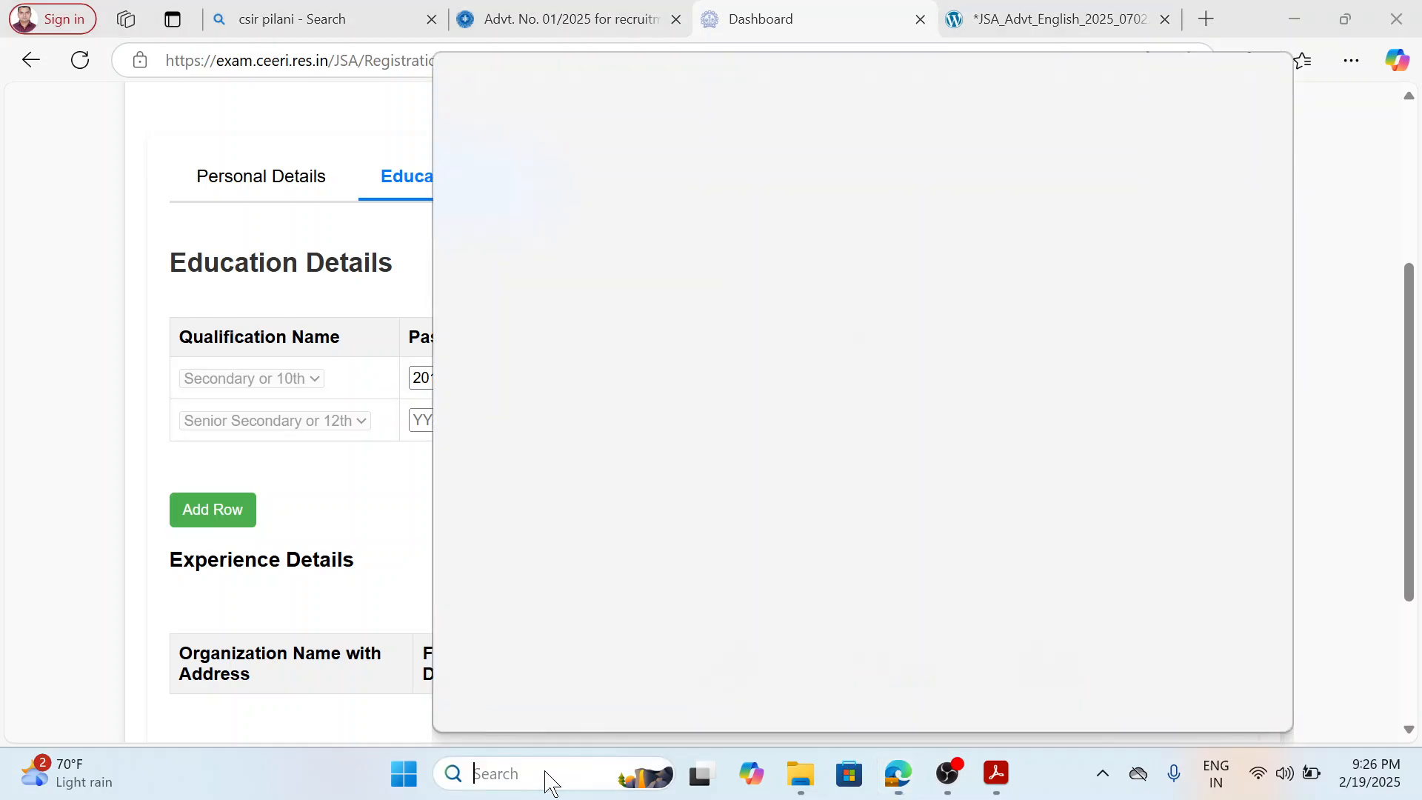
type("CALCULAT")
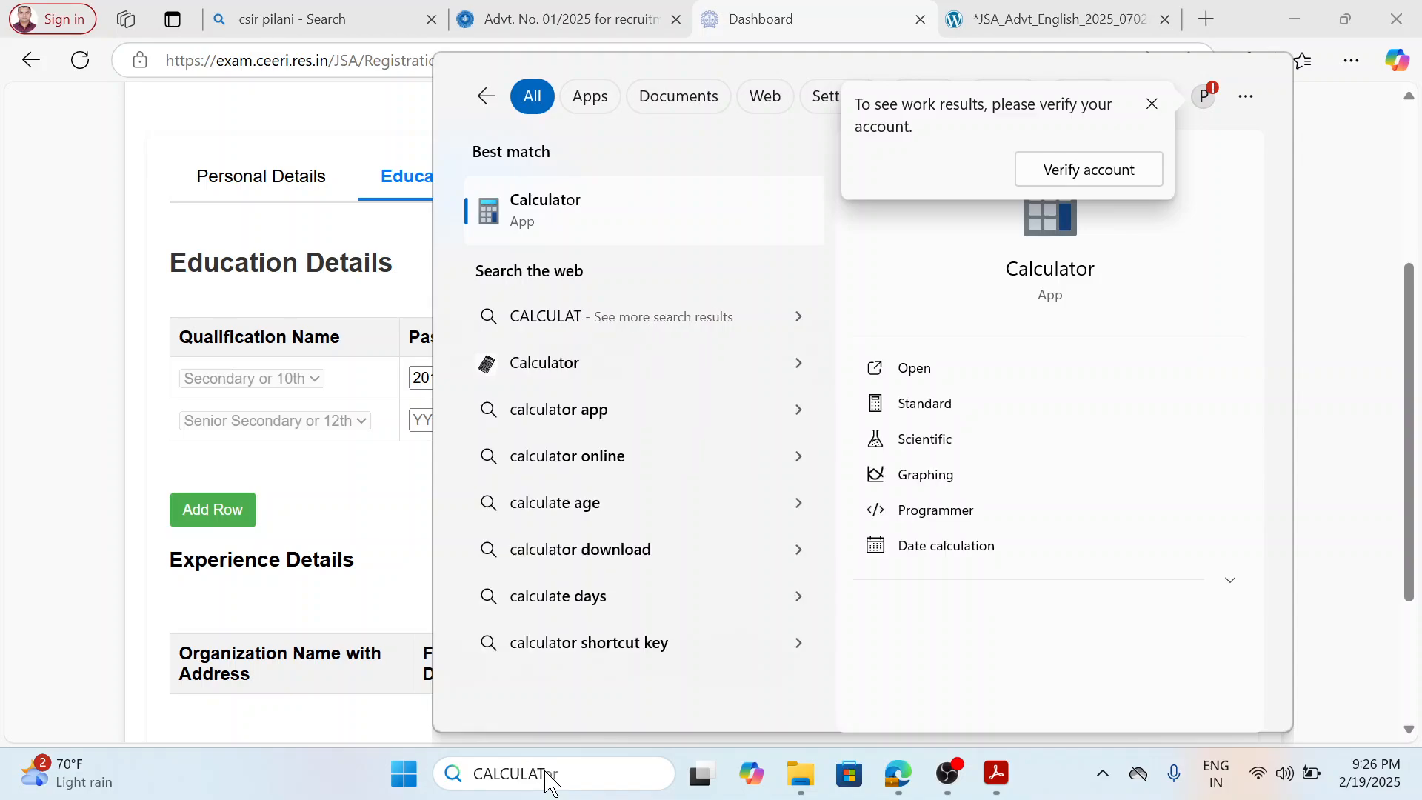
left_click(610, 226)
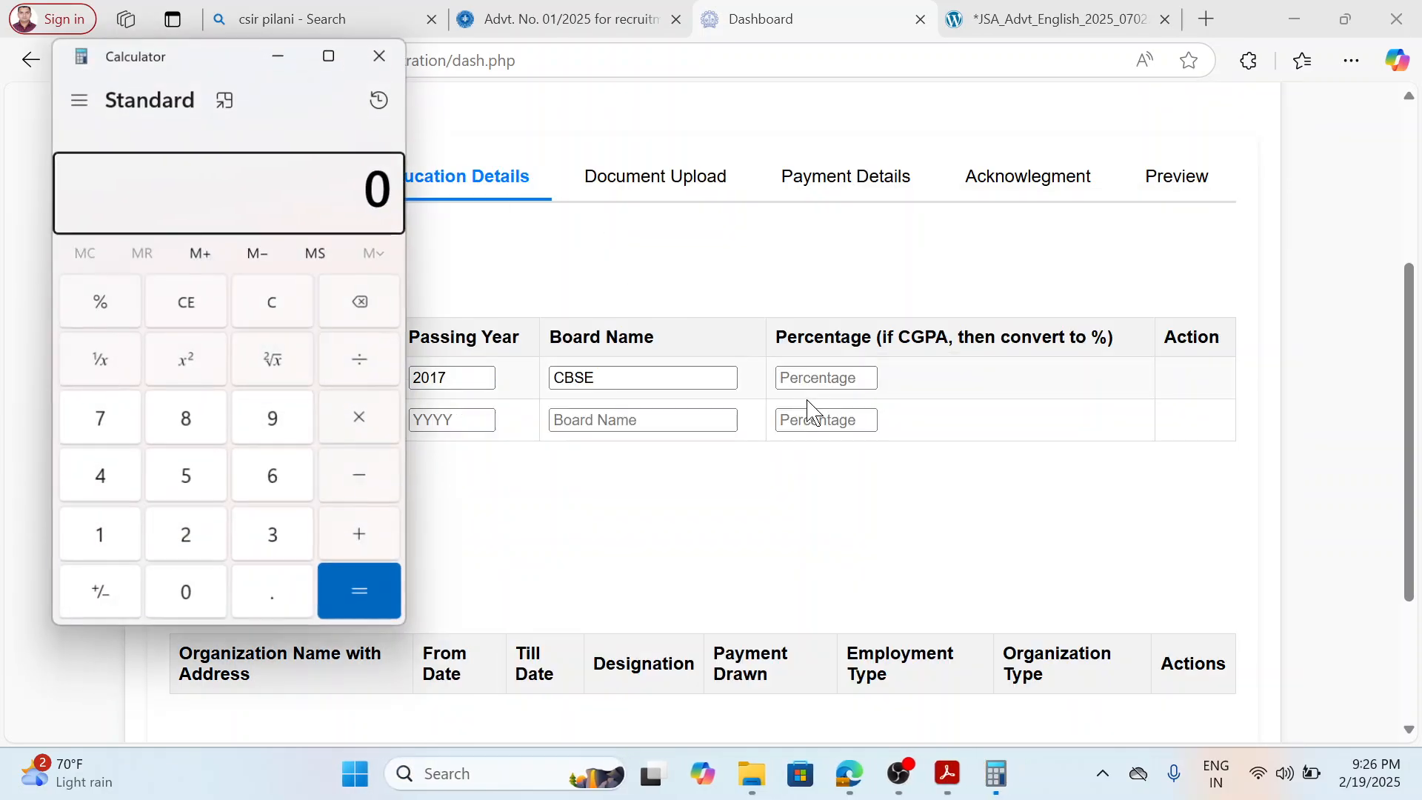
left_click(187, 421)
left_click(368, 422)
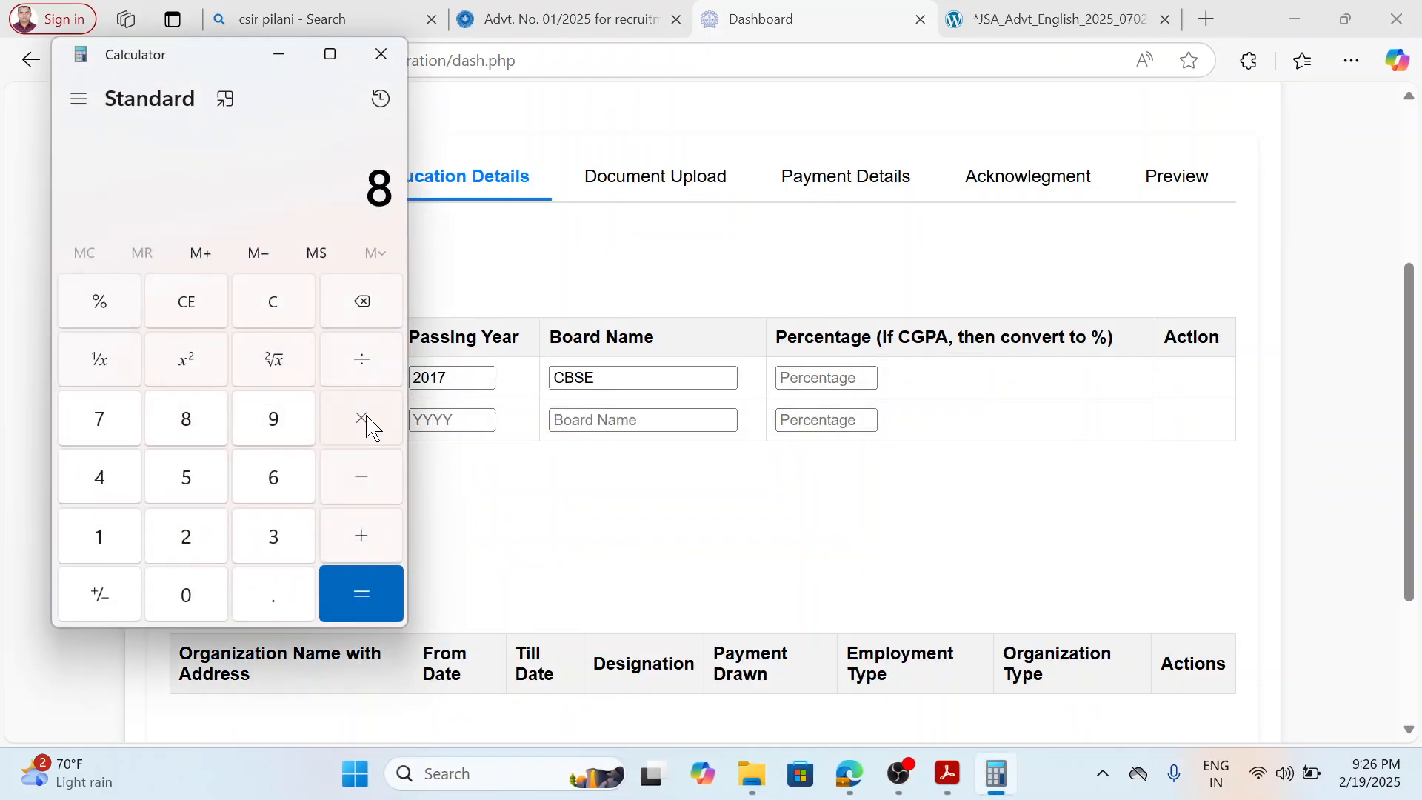
left_click(268, 422)
left_click(282, 602)
left_click(187, 482)
left_click(369, 585)
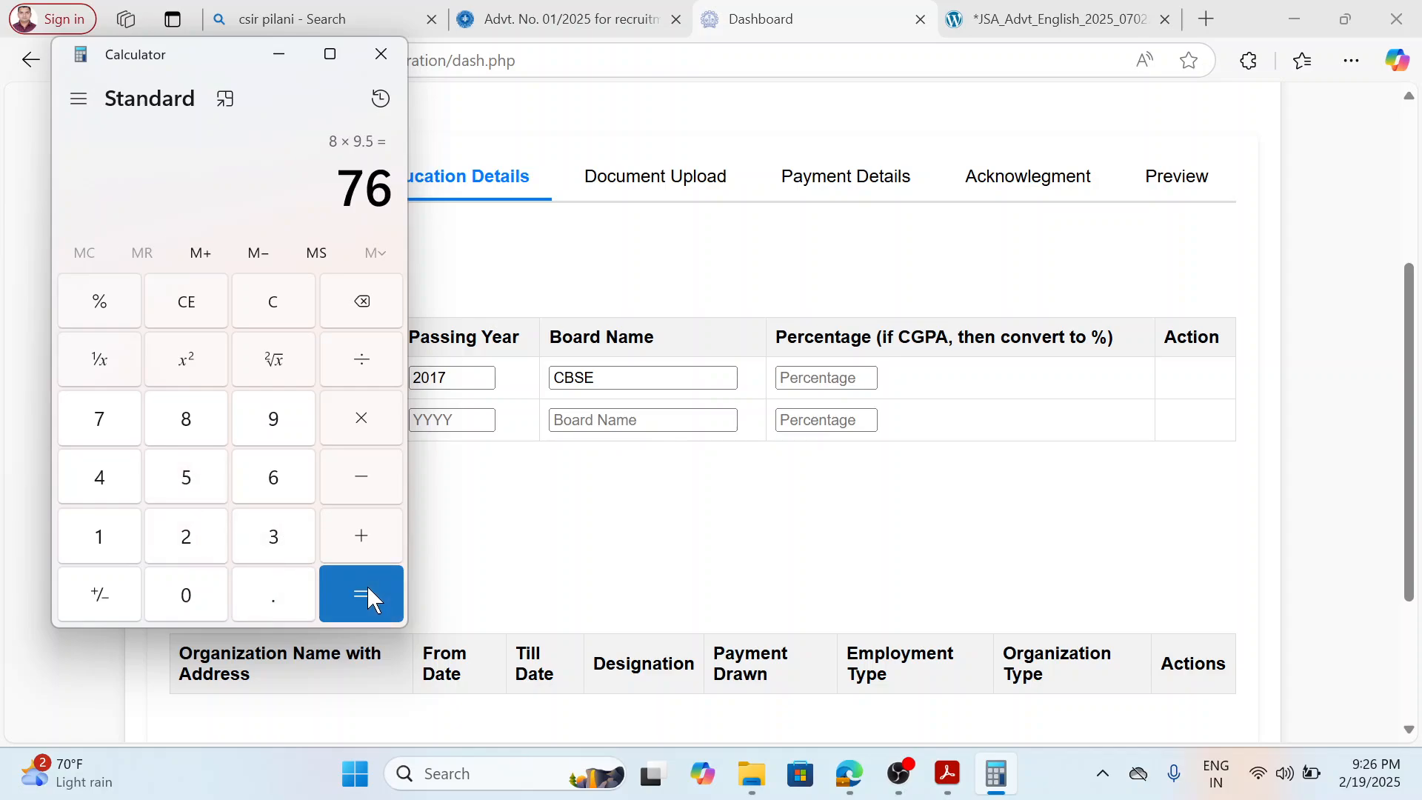
left_click(382, 51)
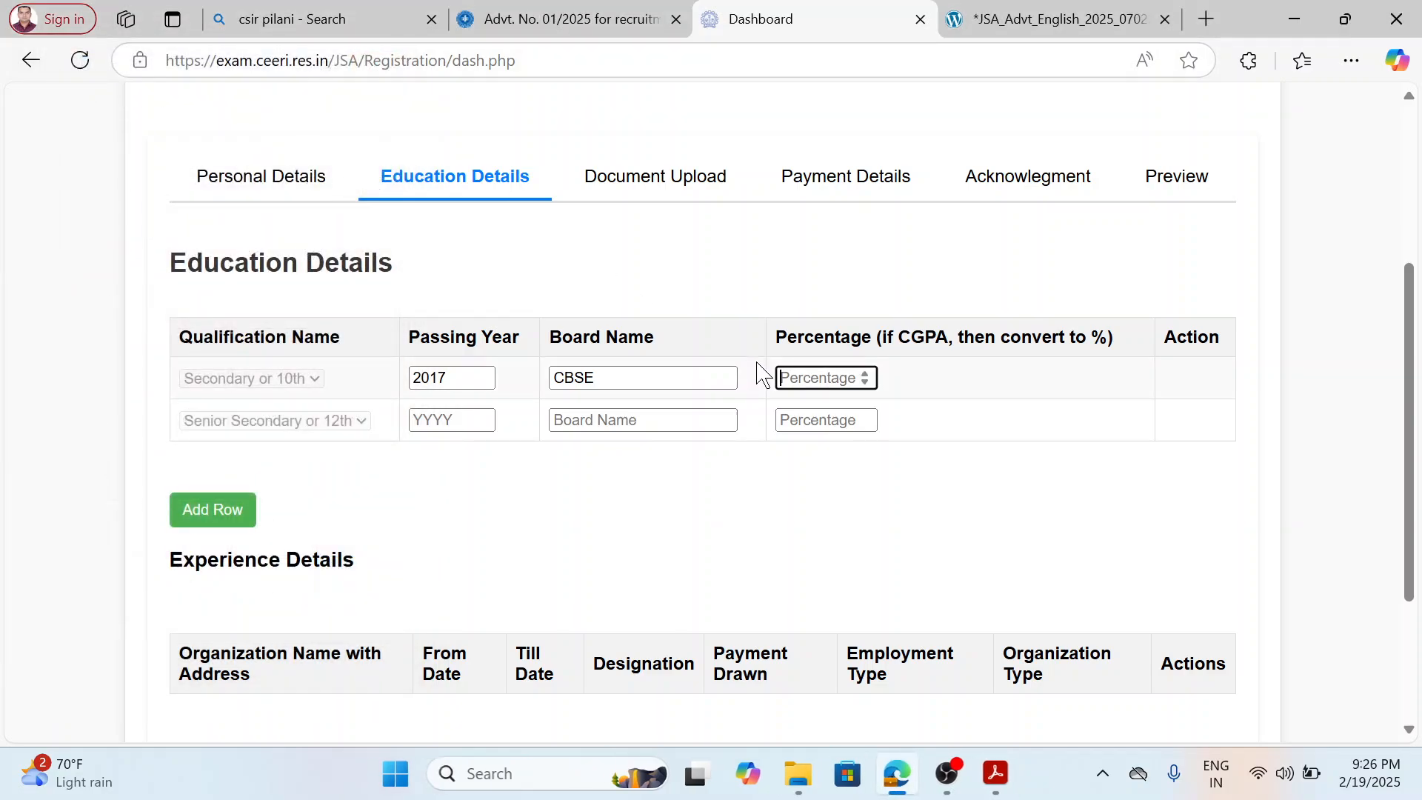
type("76")
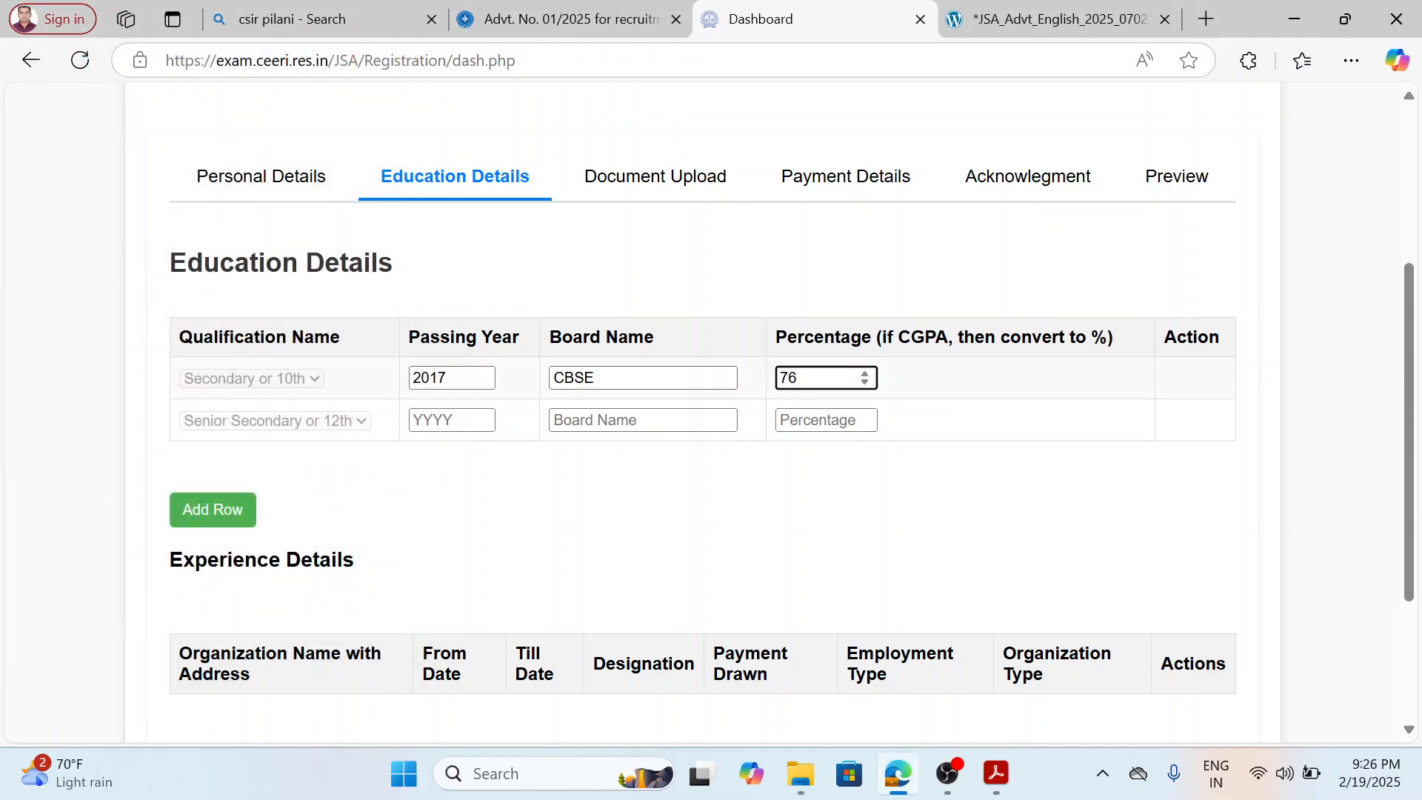
Set the Senior Secondary passing year to 2019 and open 12.pdf from the applicant's folder to examine the subject marks.
left_click(448, 420)
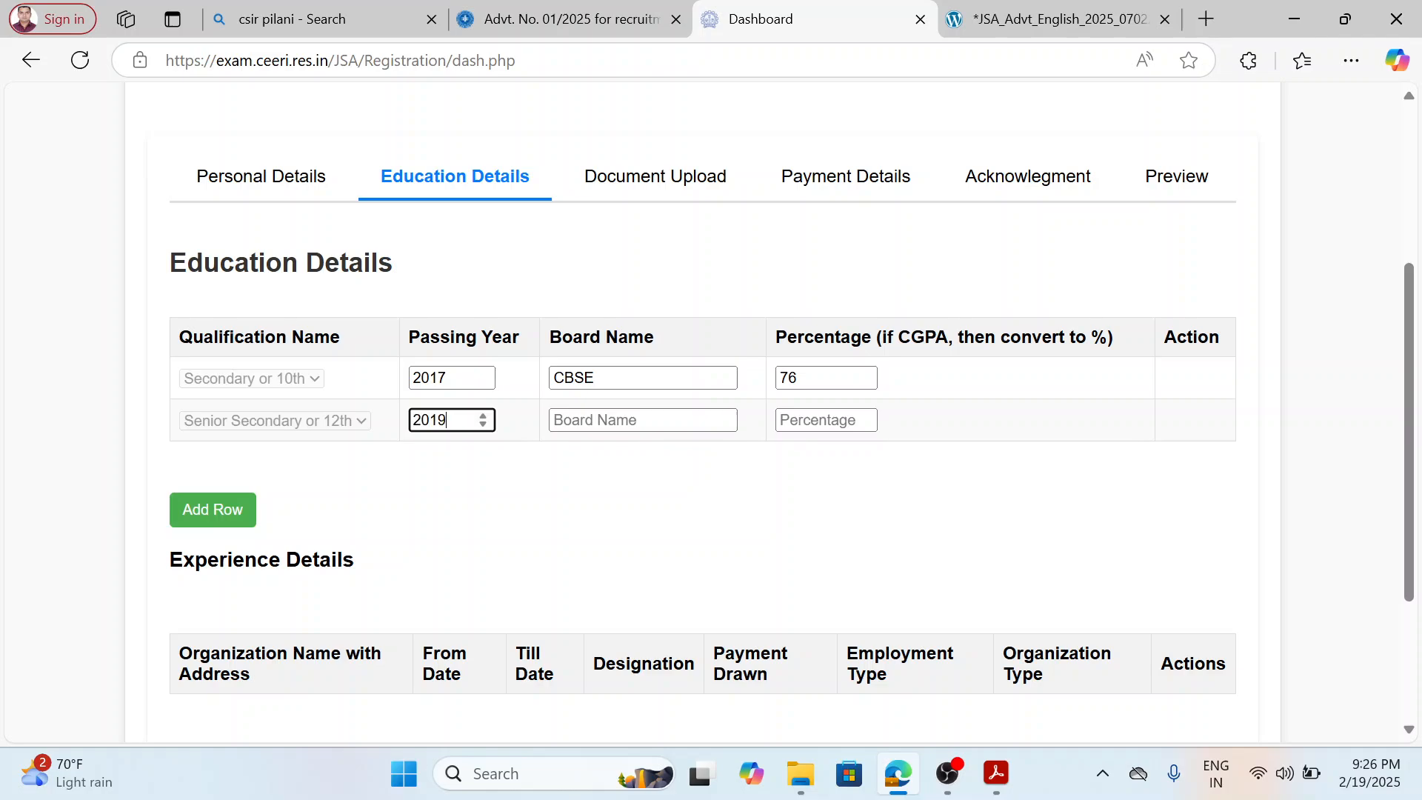
left_click(804, 790)
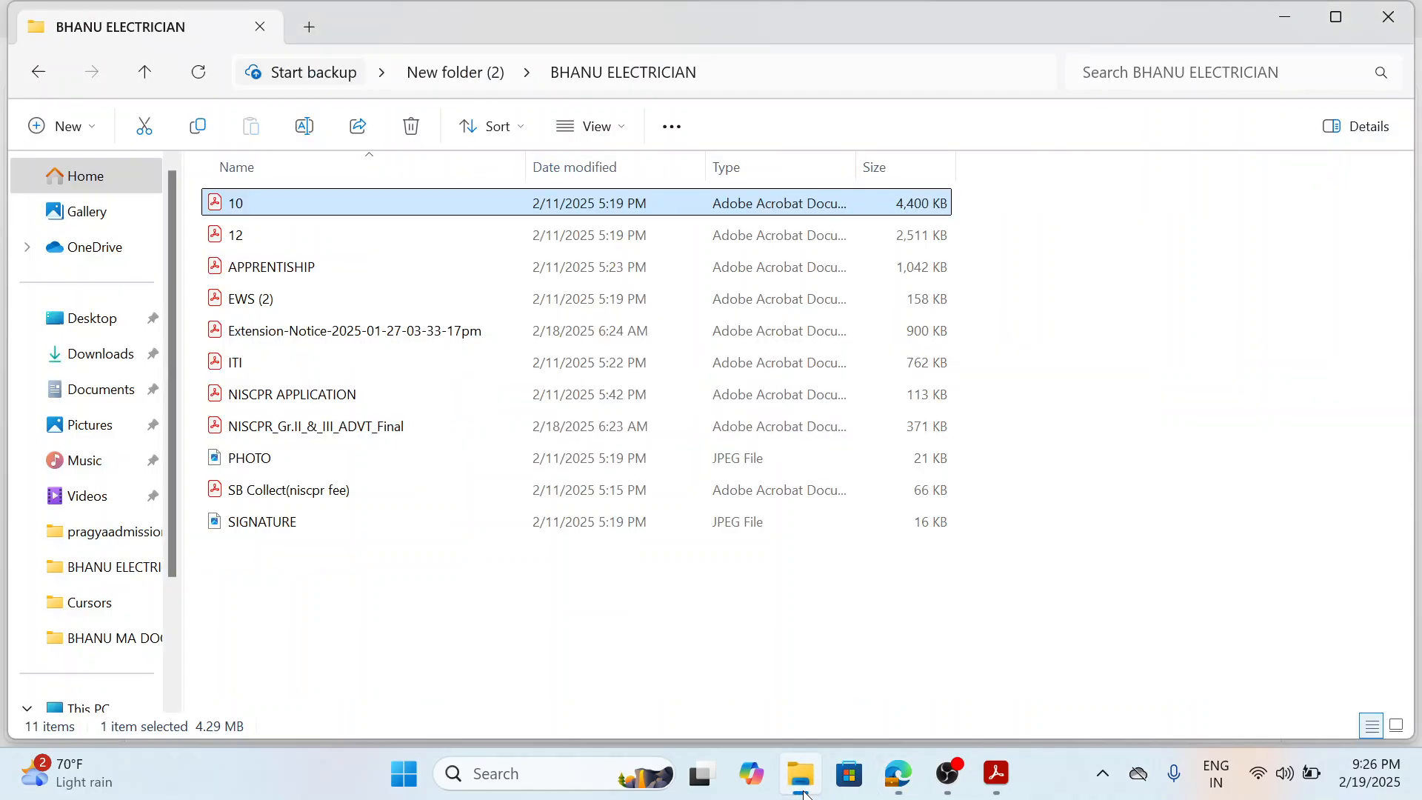
double_click(269, 237)
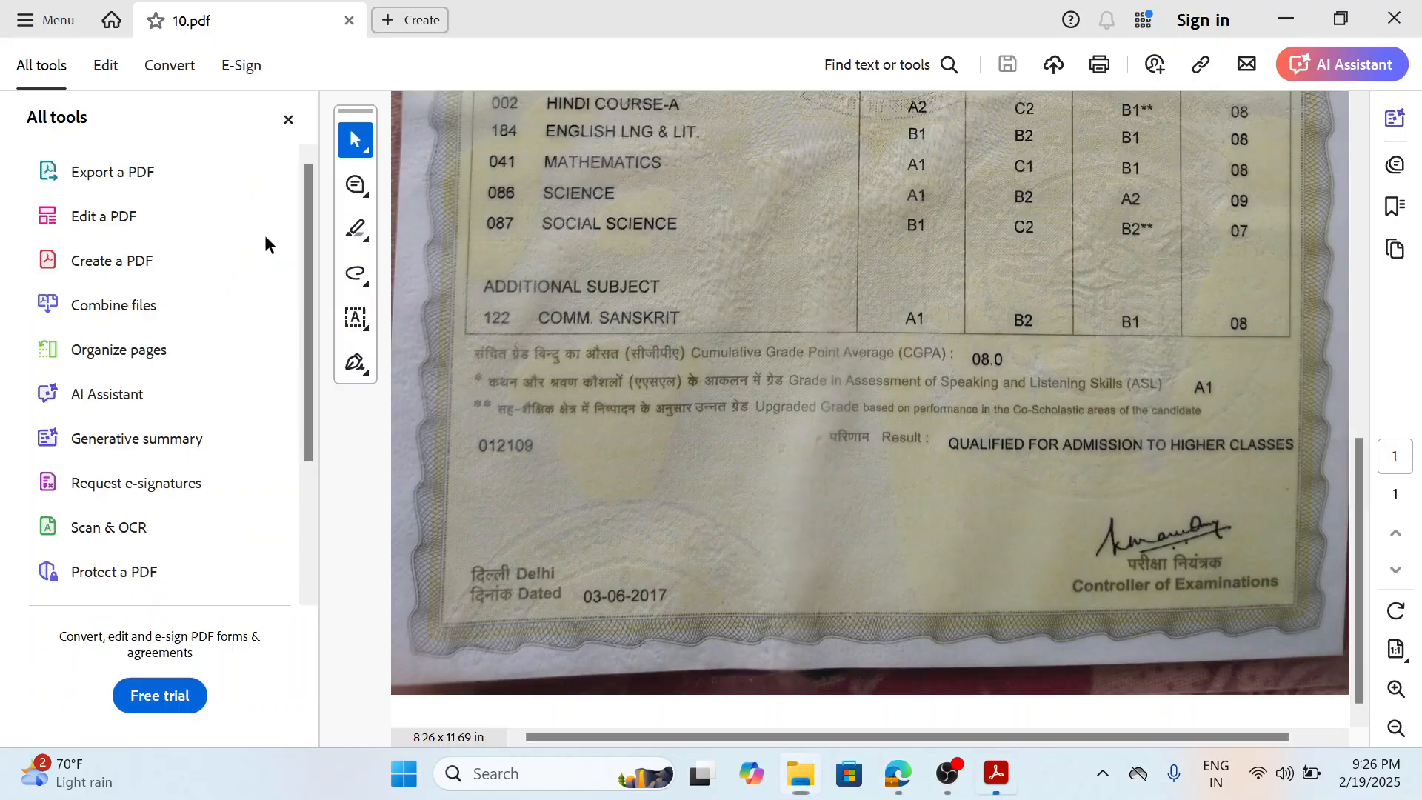
scroll(800, 423, "down", 5)
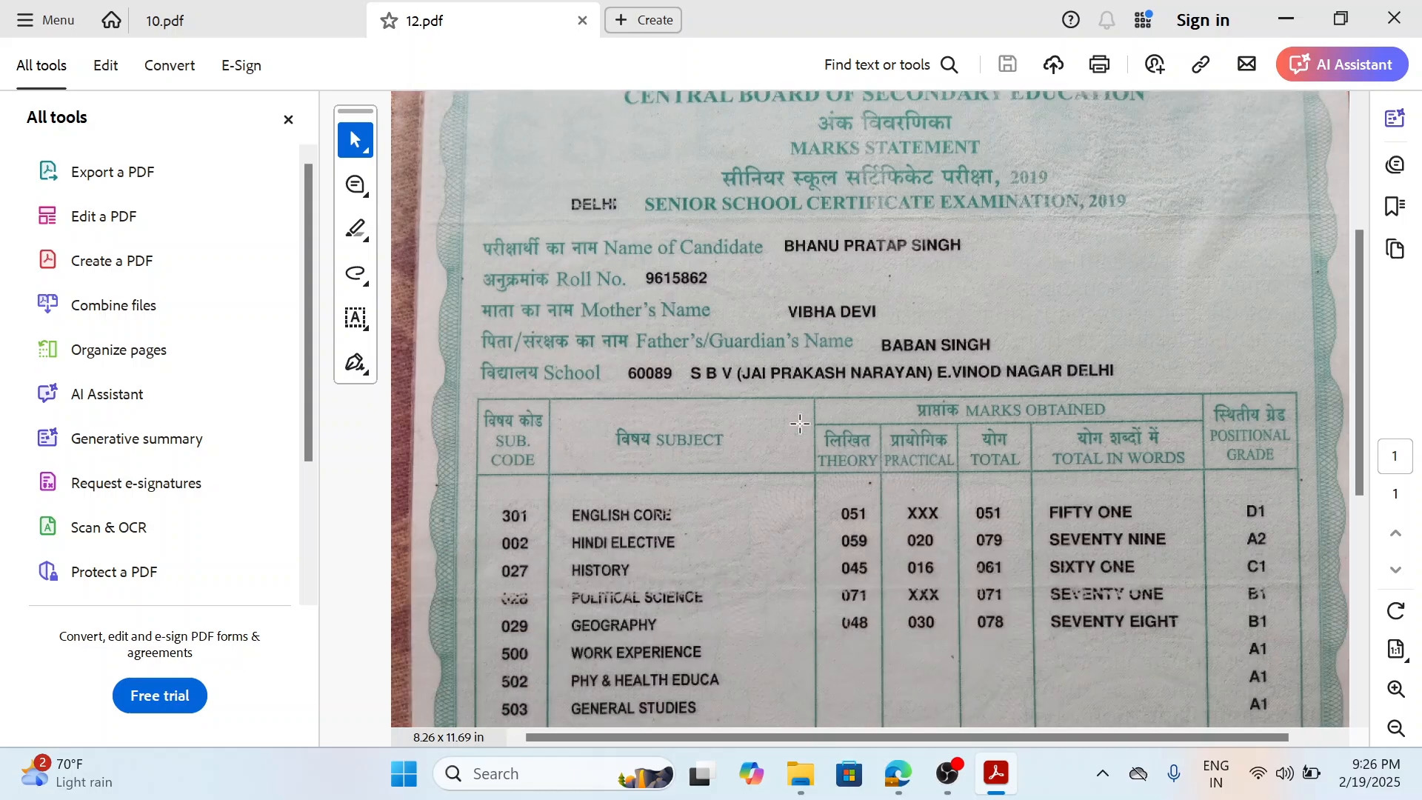
scroll(801, 423, "down", 2)
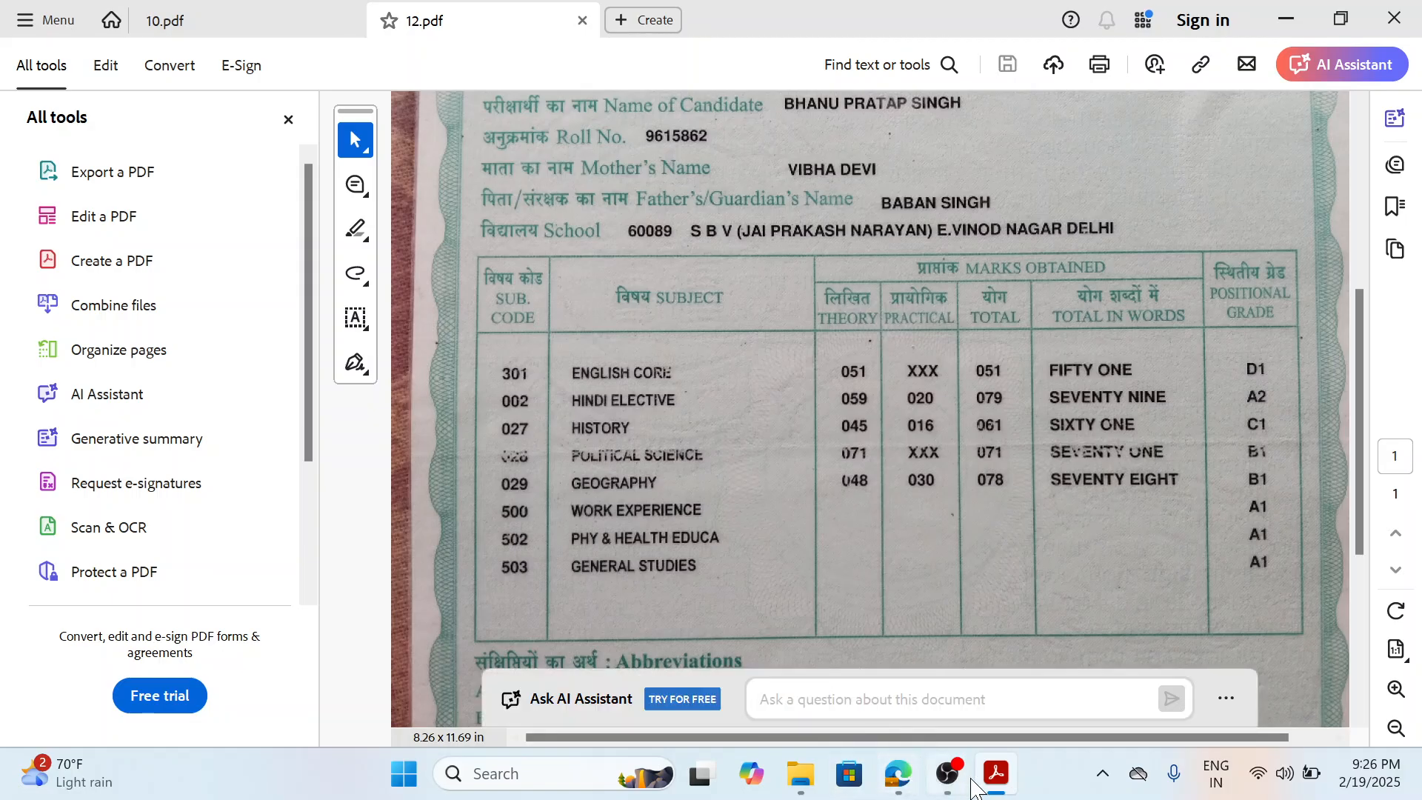
Open Calculator and add the five subject marks from the 12th marksheet: 51 + 79 + 61 + 71 + 78.
left_click(509, 774)
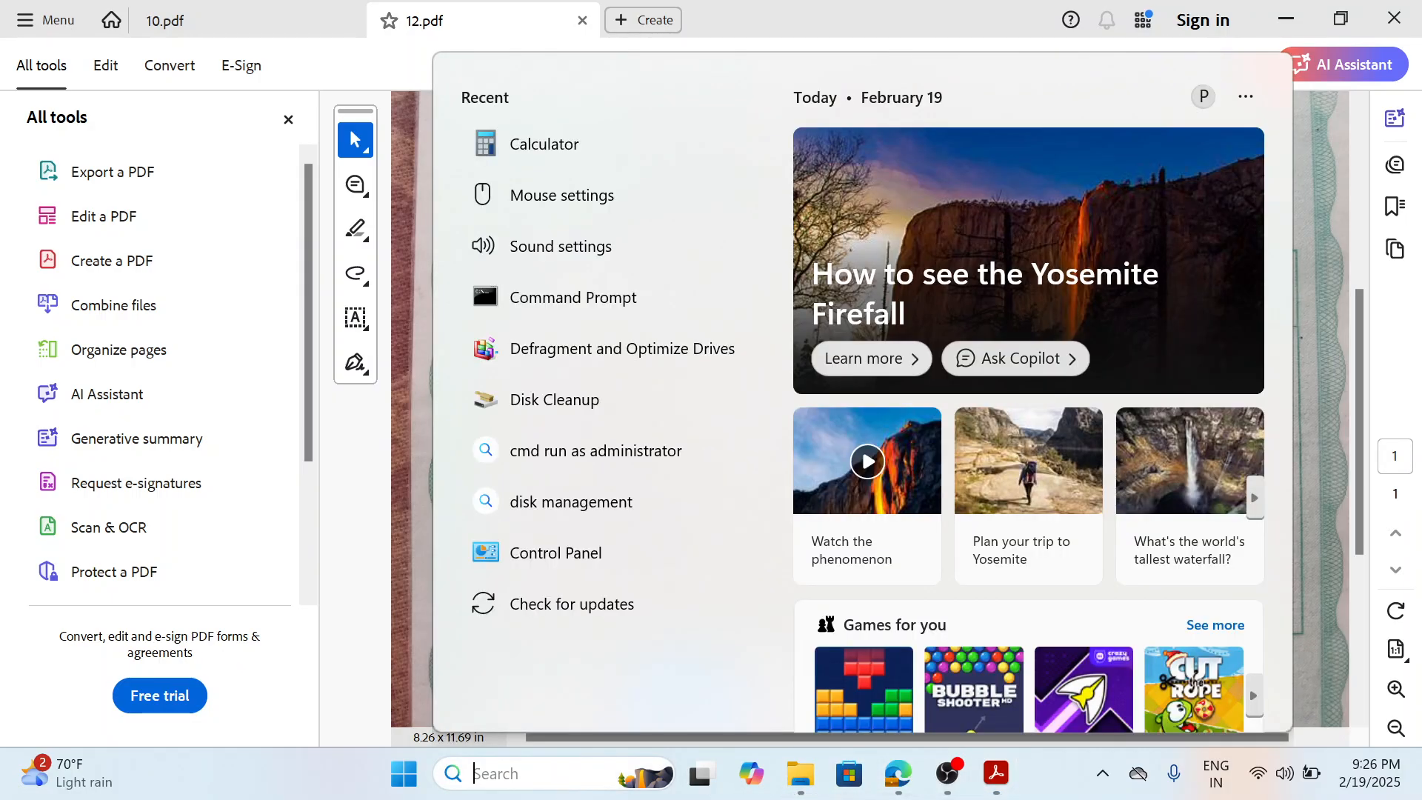
type("CALCULATOR")
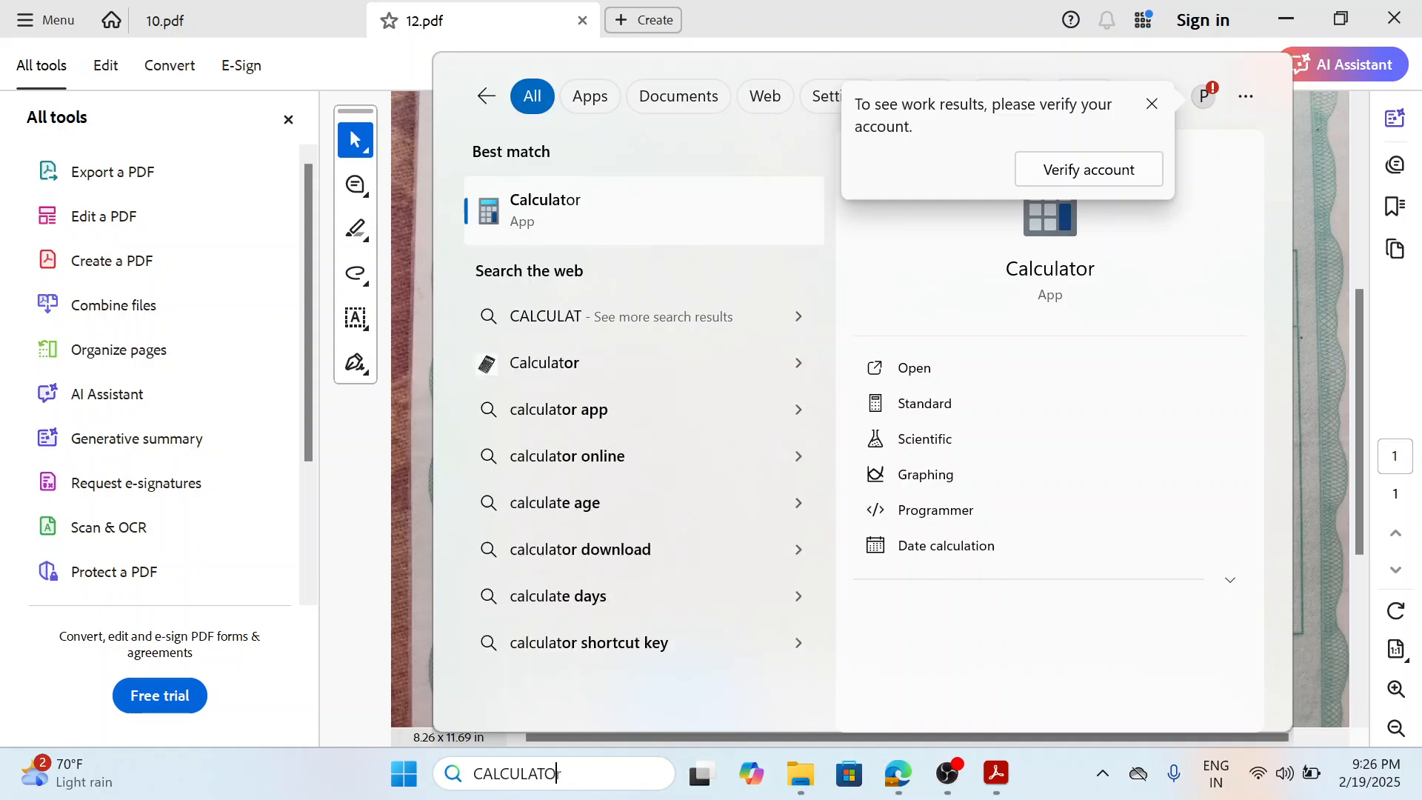
left_click(582, 218)
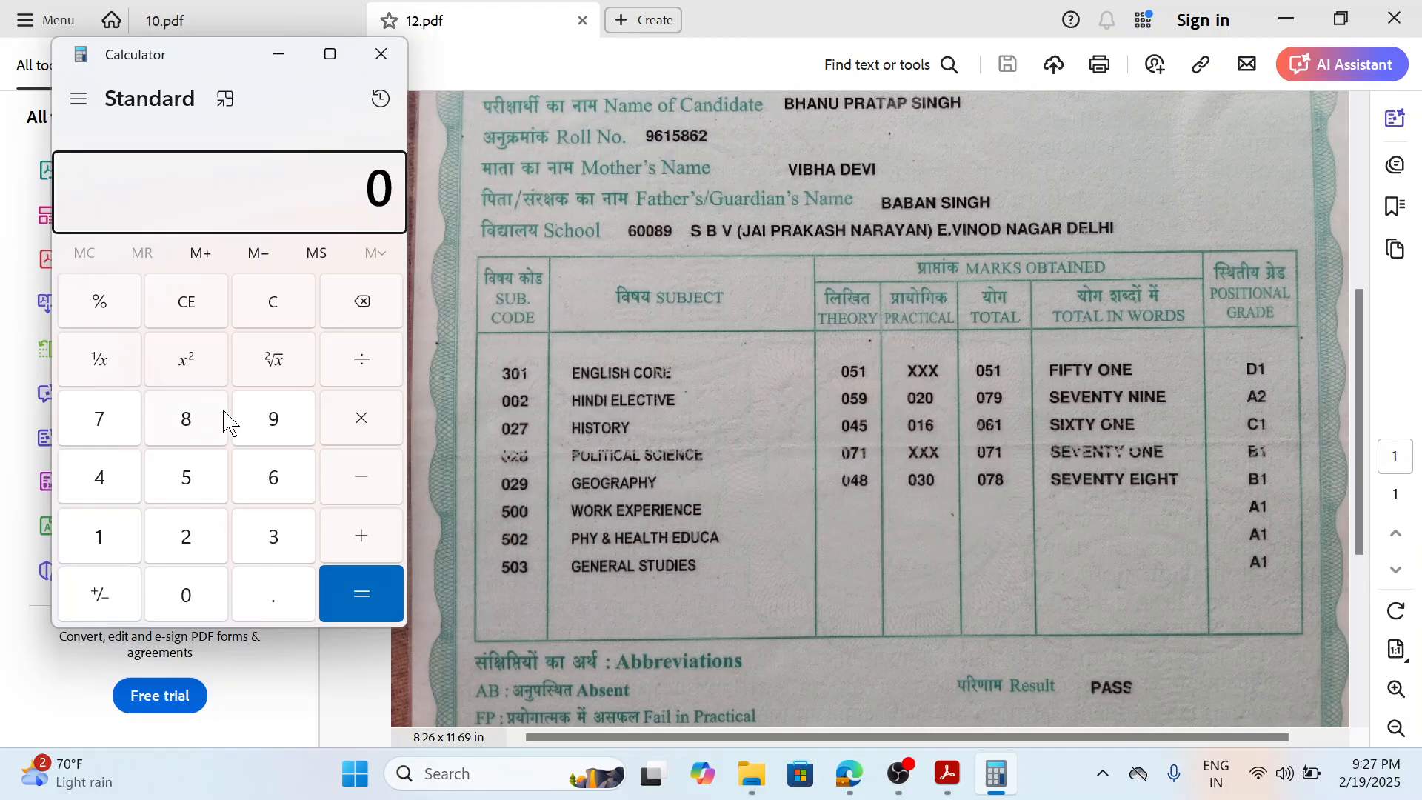
left_click(194, 481)
left_click(87, 552)
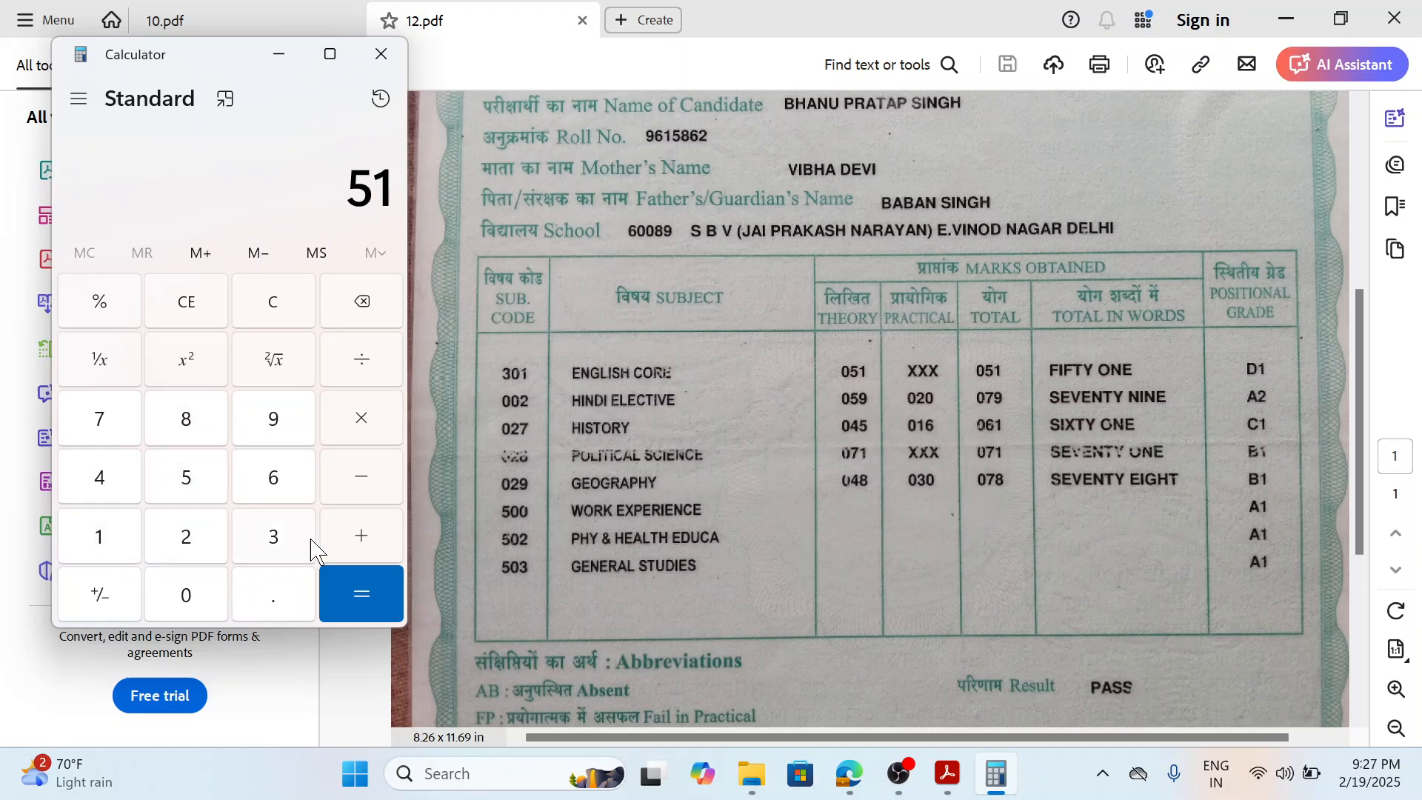
left_click(359, 539)
left_click(101, 443)
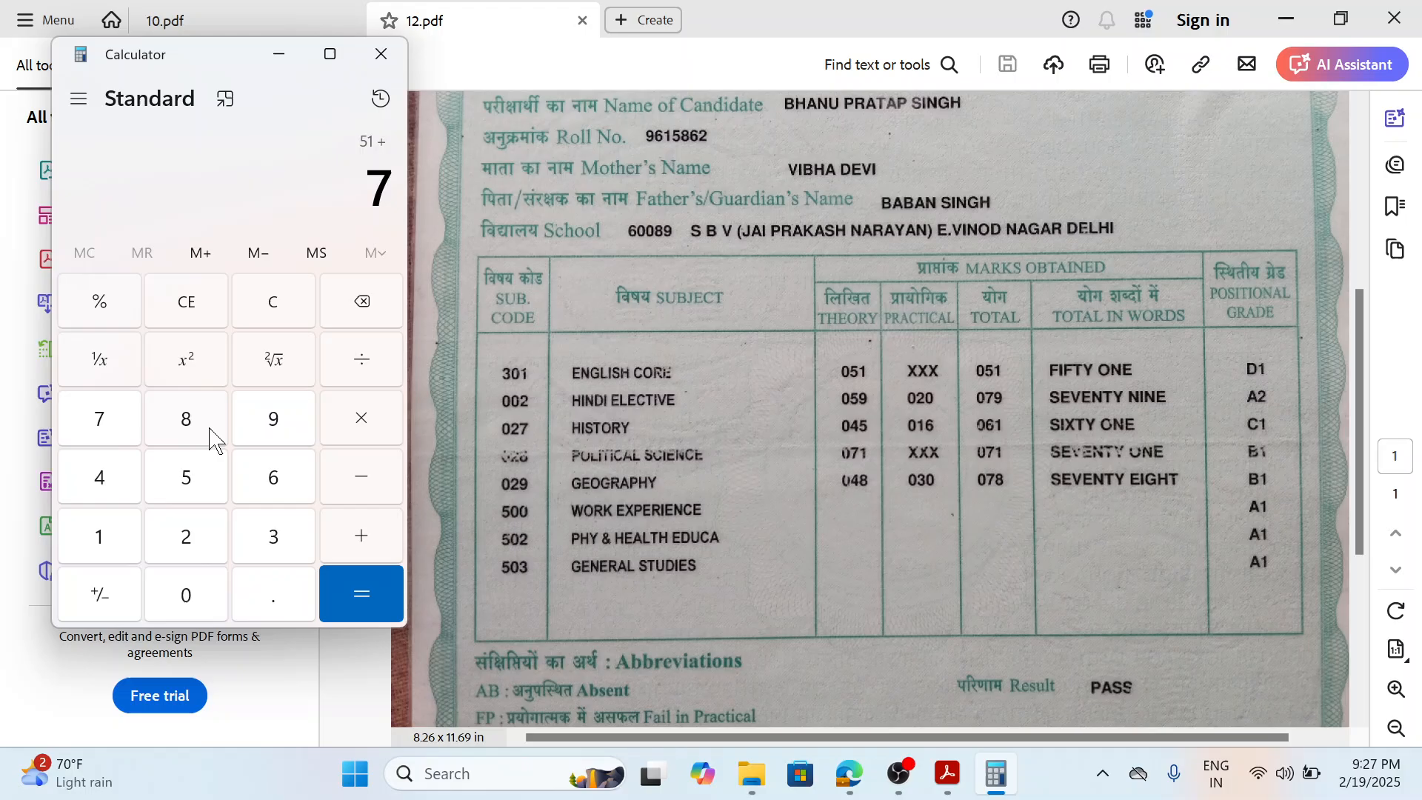
left_click(278, 437)
left_click(356, 532)
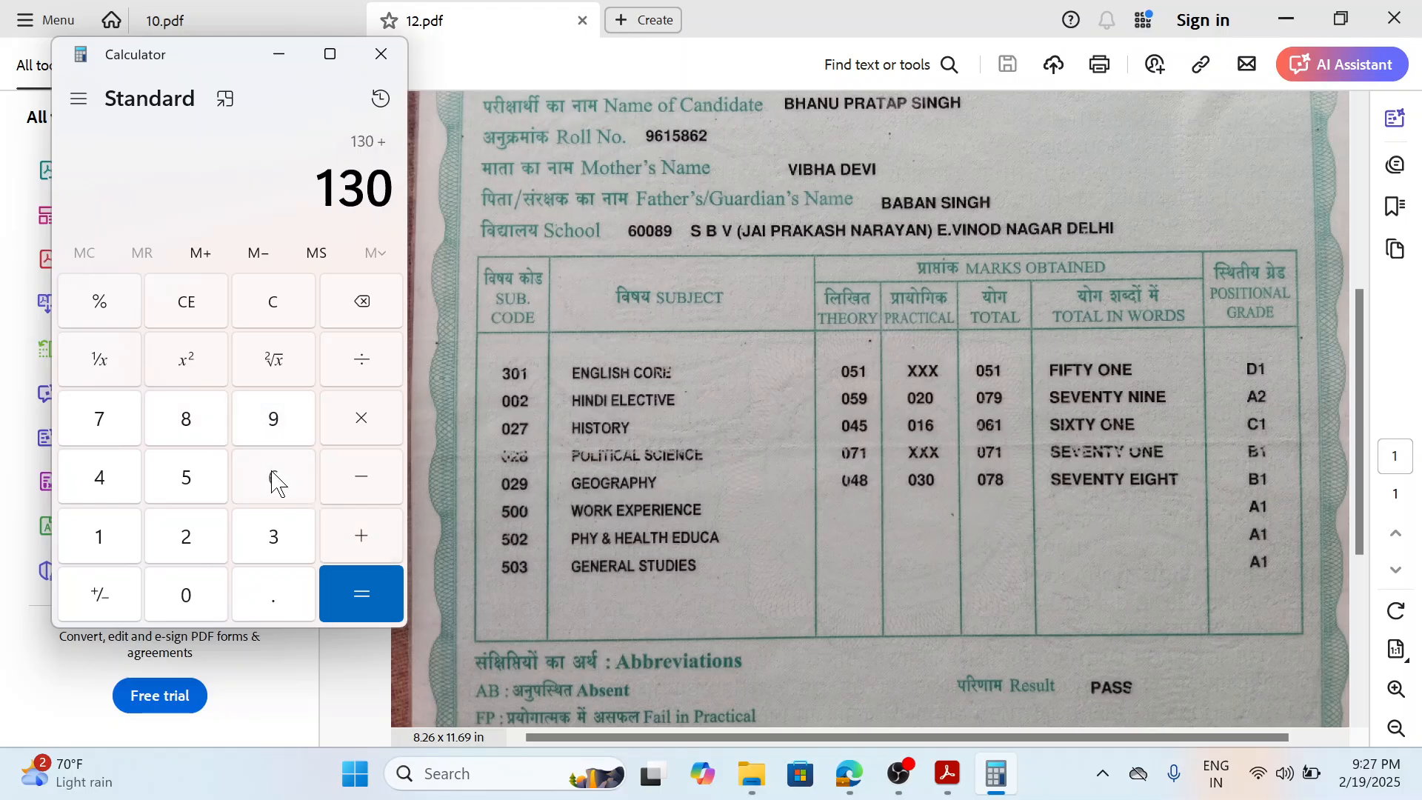
left_click(272, 478)
left_click(115, 532)
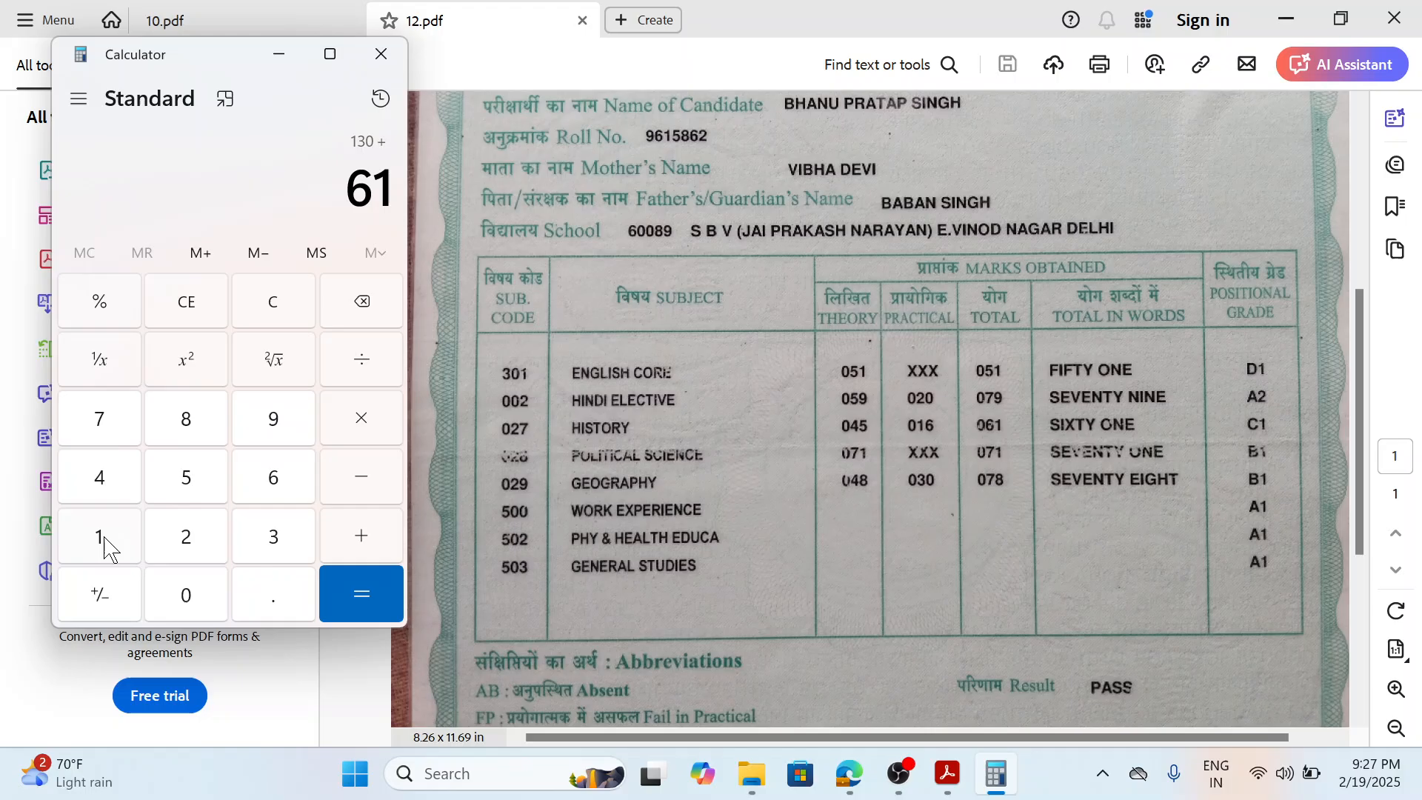
left_click(362, 543)
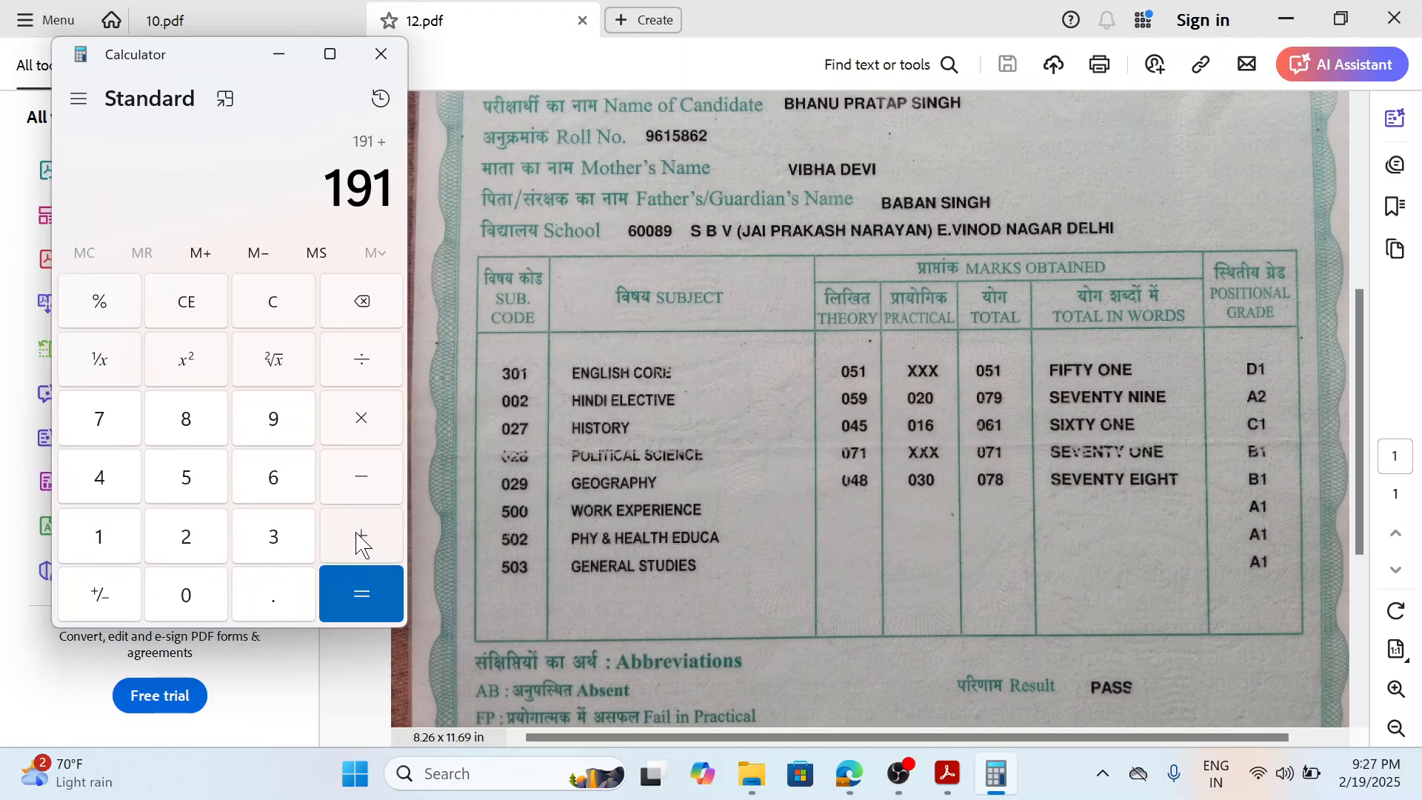
left_click(112, 416)
left_click(99, 534)
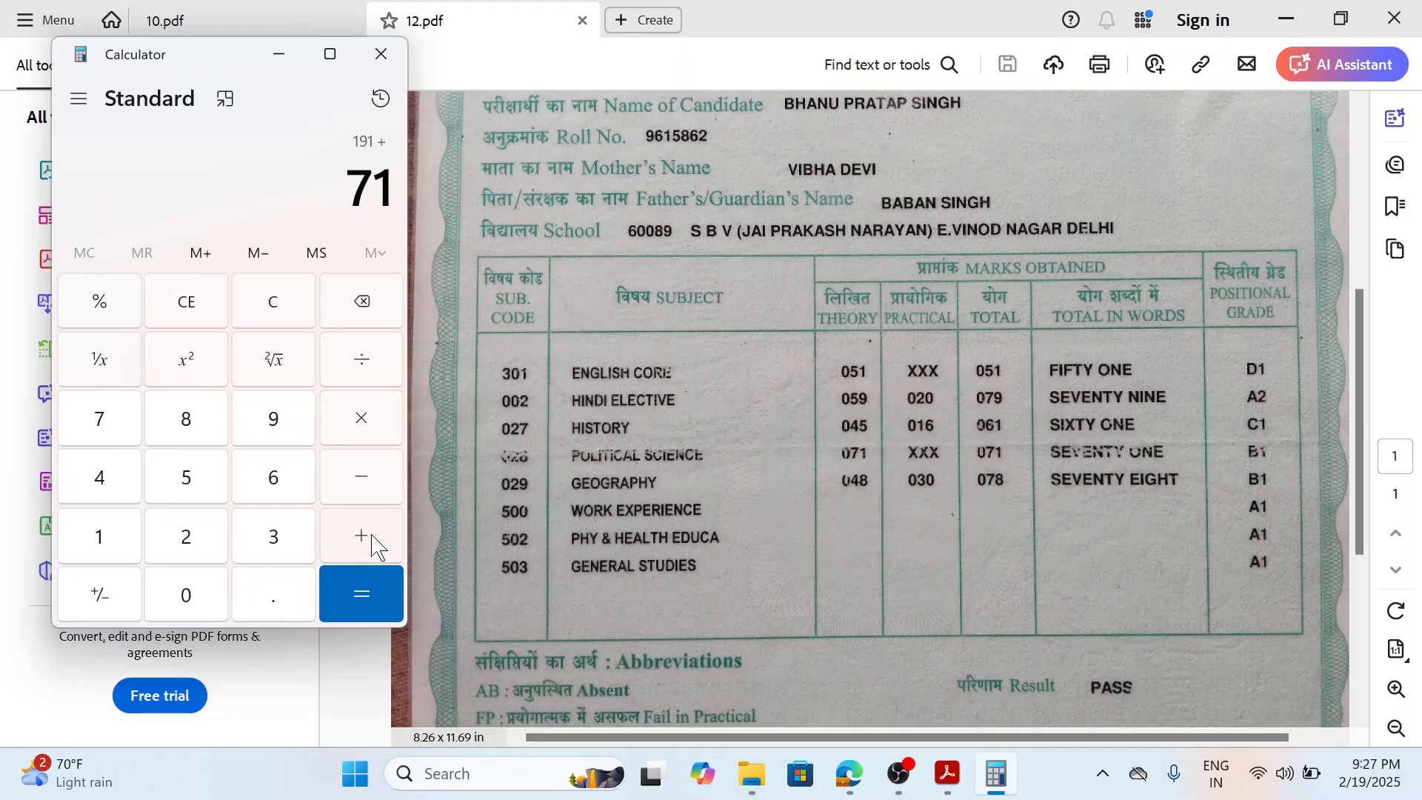
left_click(365, 543)
left_click(106, 420)
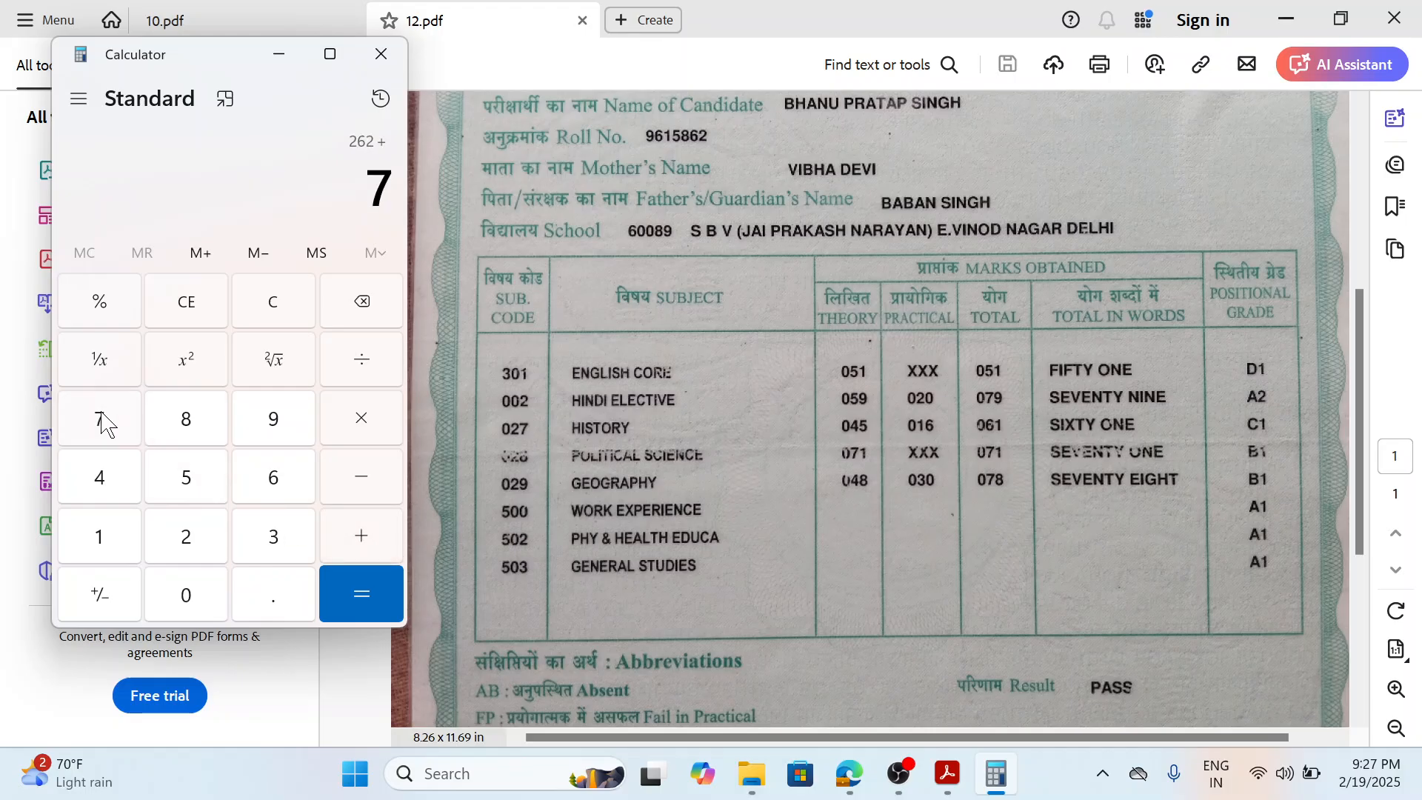
left_click(195, 427)
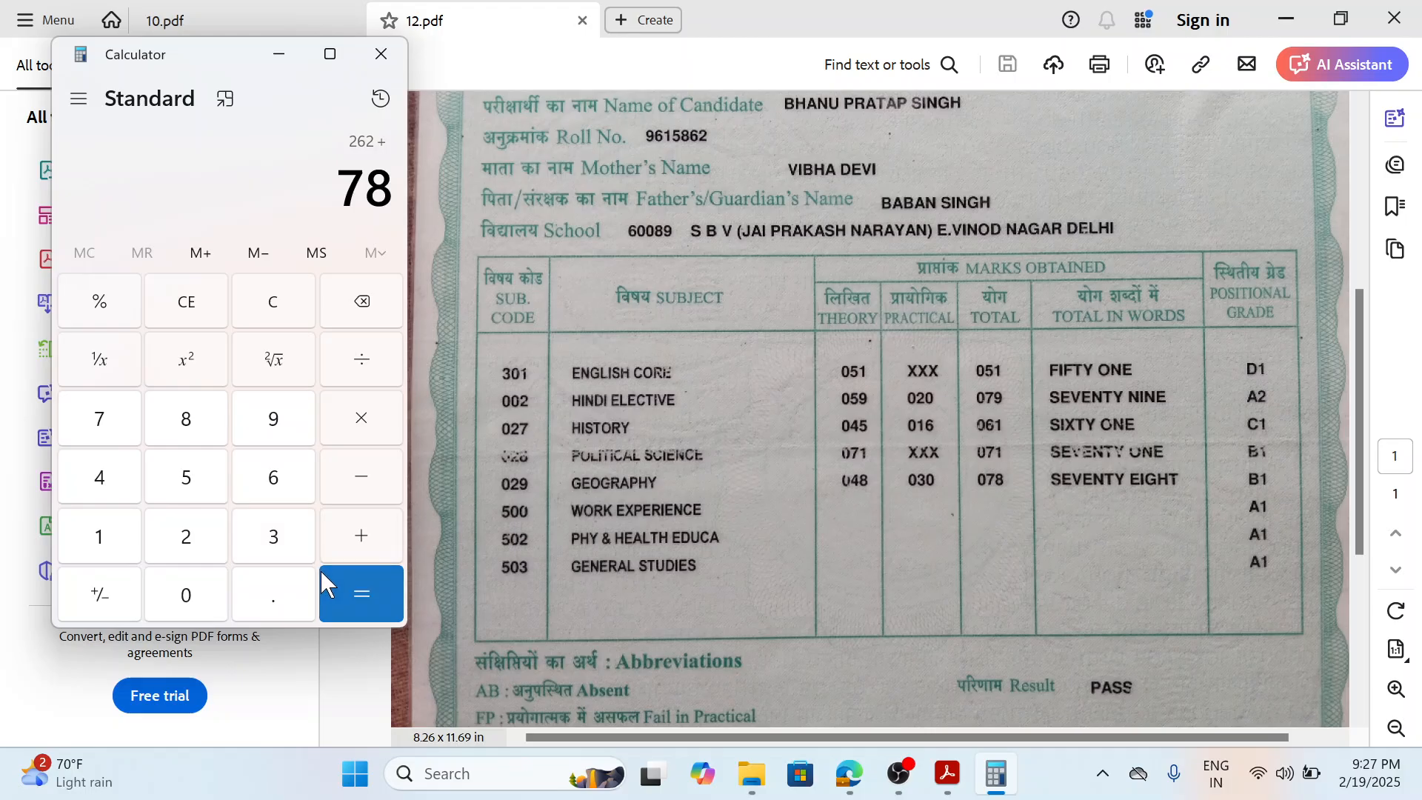
left_click(357, 586)
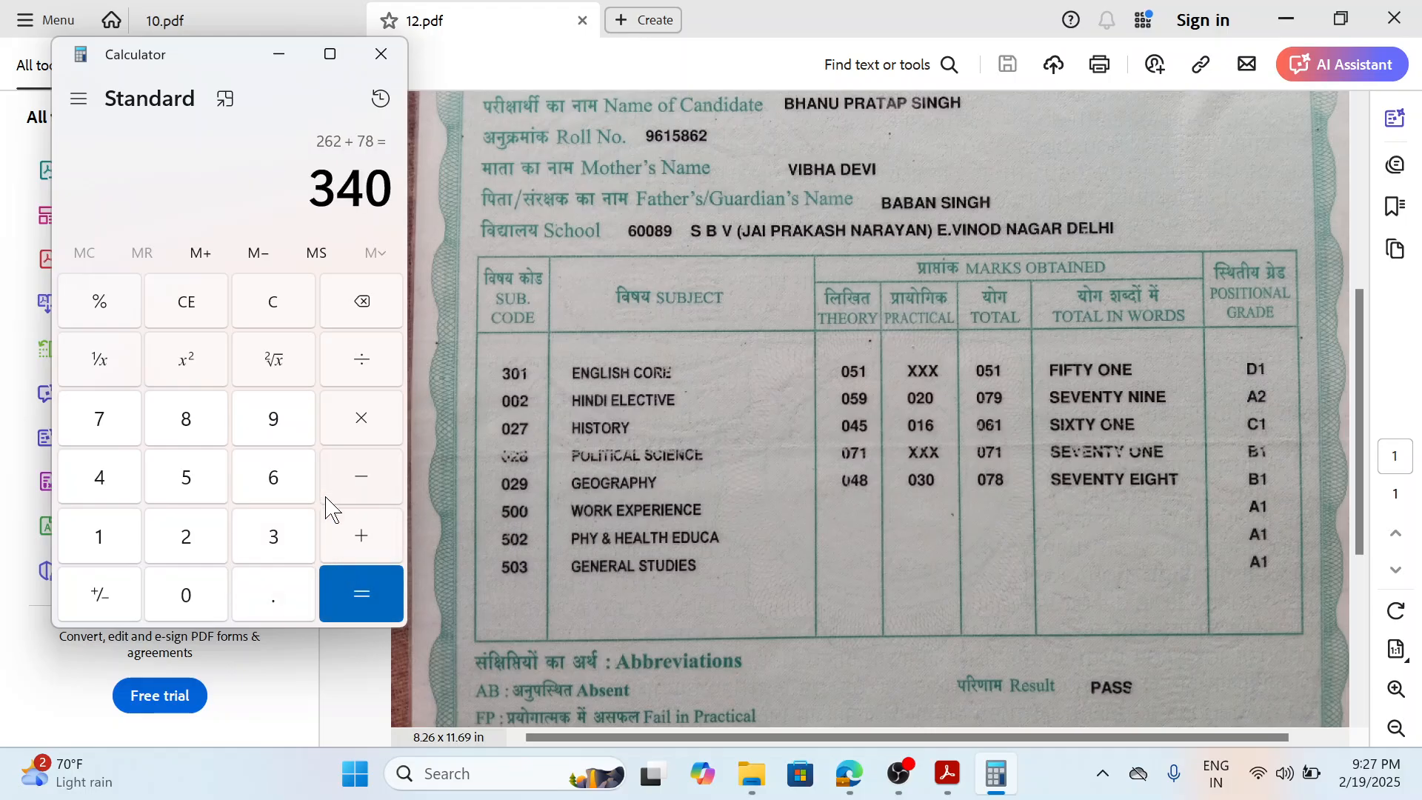
Divide the total of the marks by 5 in Calculator to work out the 12th percentage.
left_click(359, 365)
left_click(191, 480)
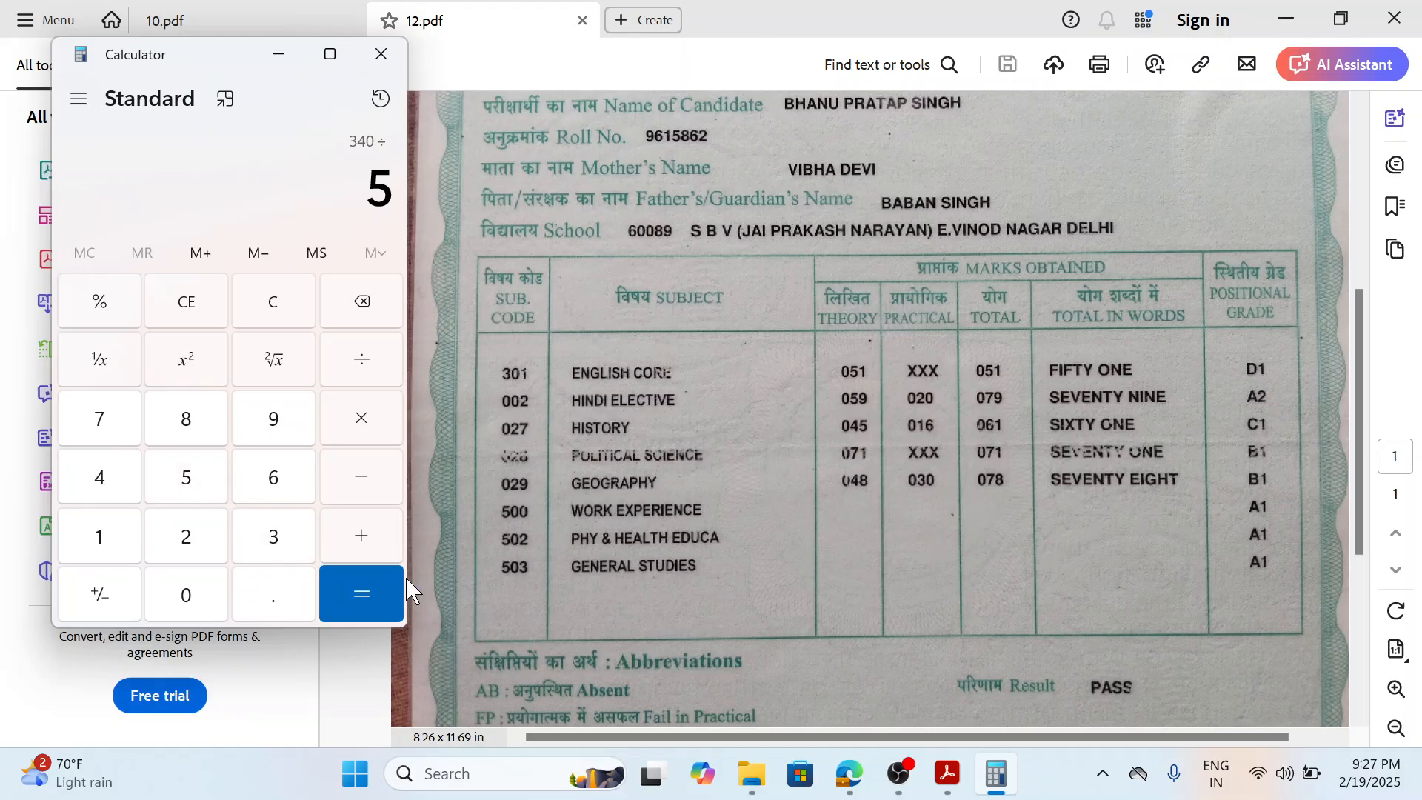
left_click(376, 593)
Minimize the marksheet PDF, switch back to the browser form, and enter percentage 68 and board name CBSE for the Senior Secondary or 12th qualification.
left_click(563, 67)
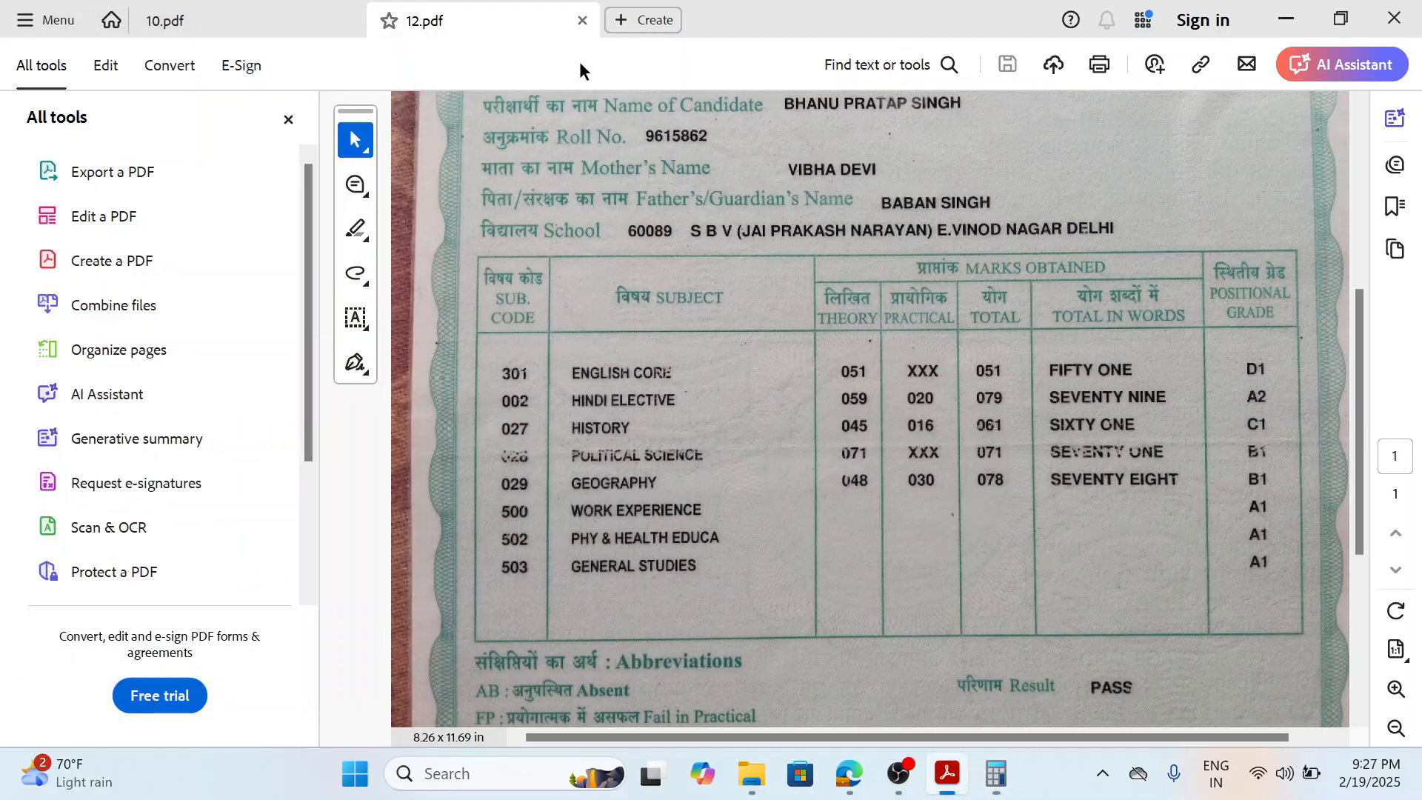
left_click(1287, 16)
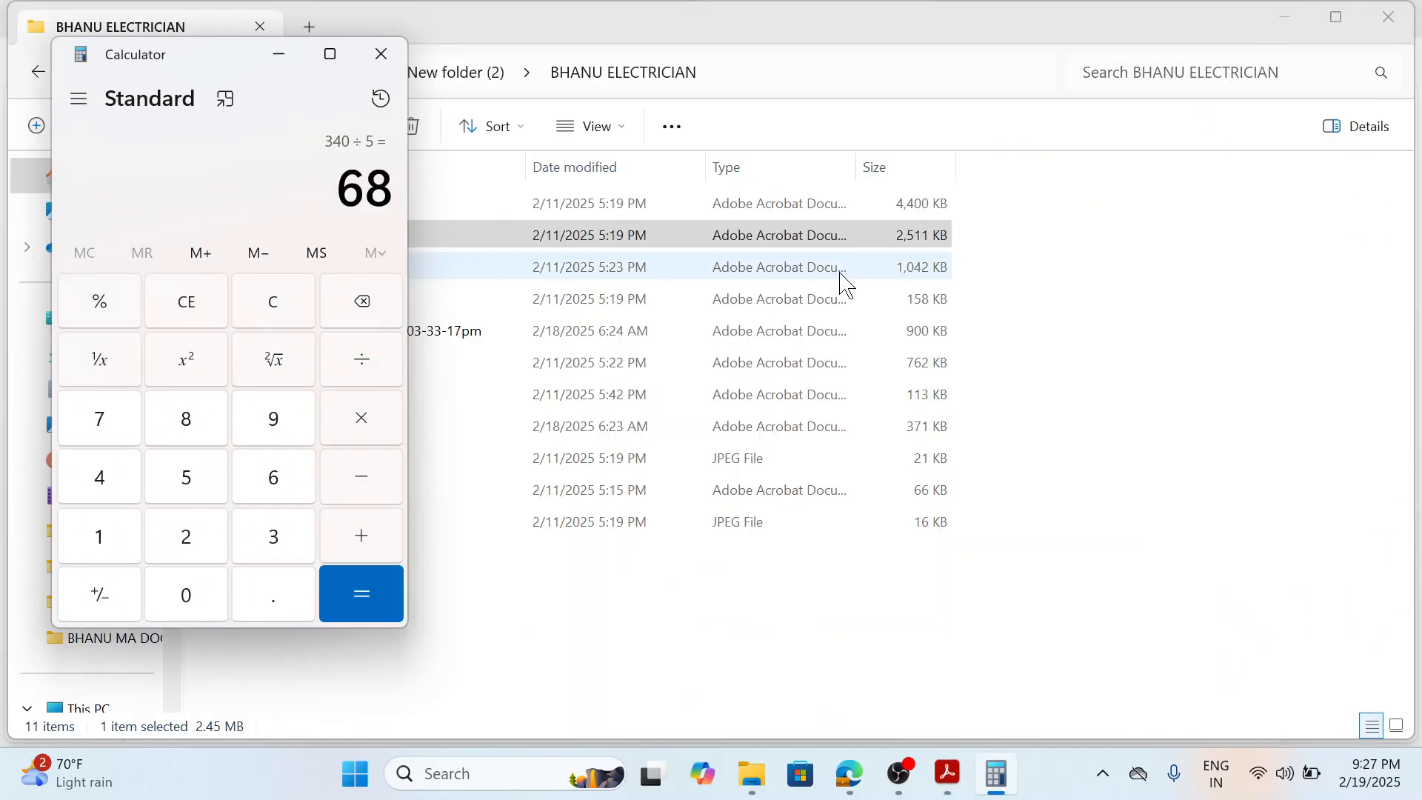
left_click(849, 774)
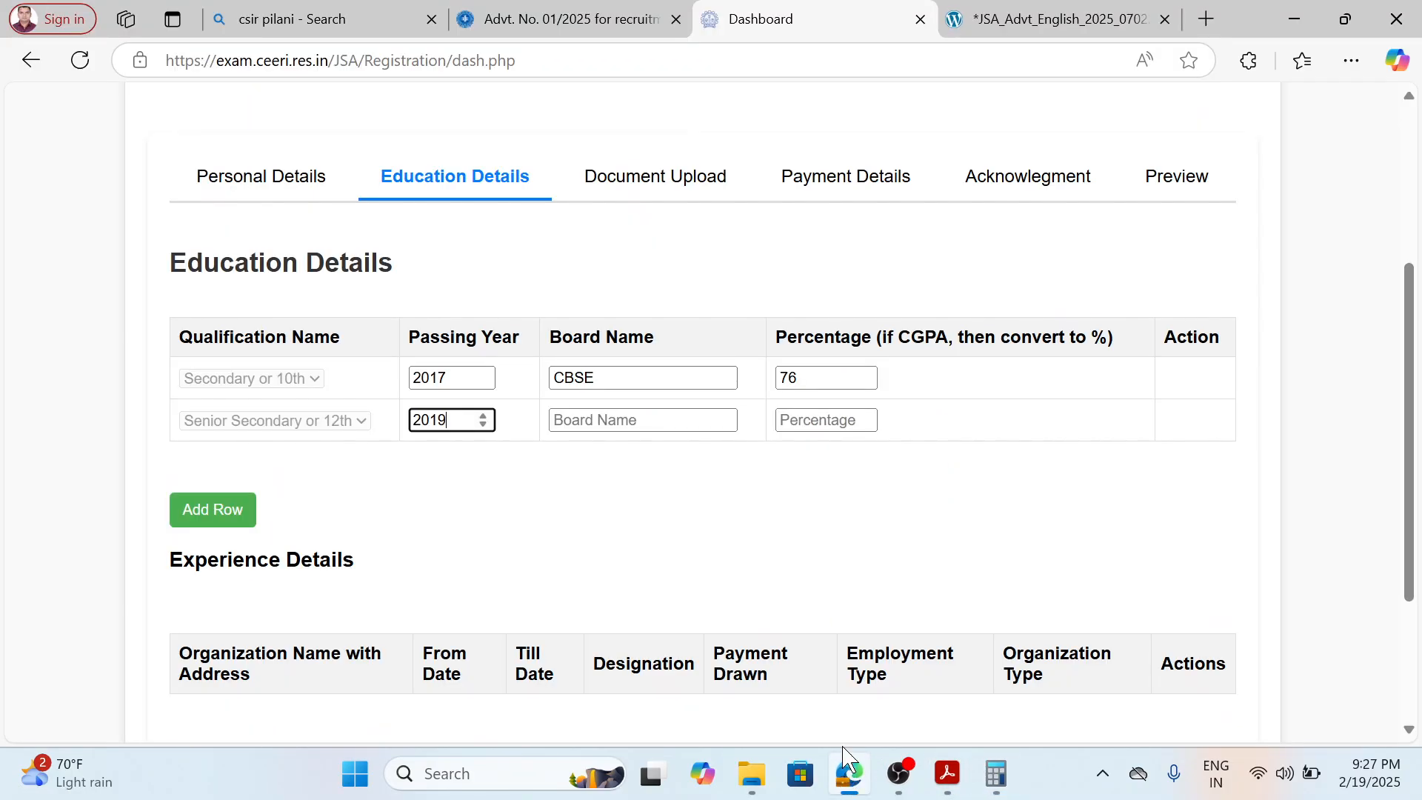
left_click(821, 420)
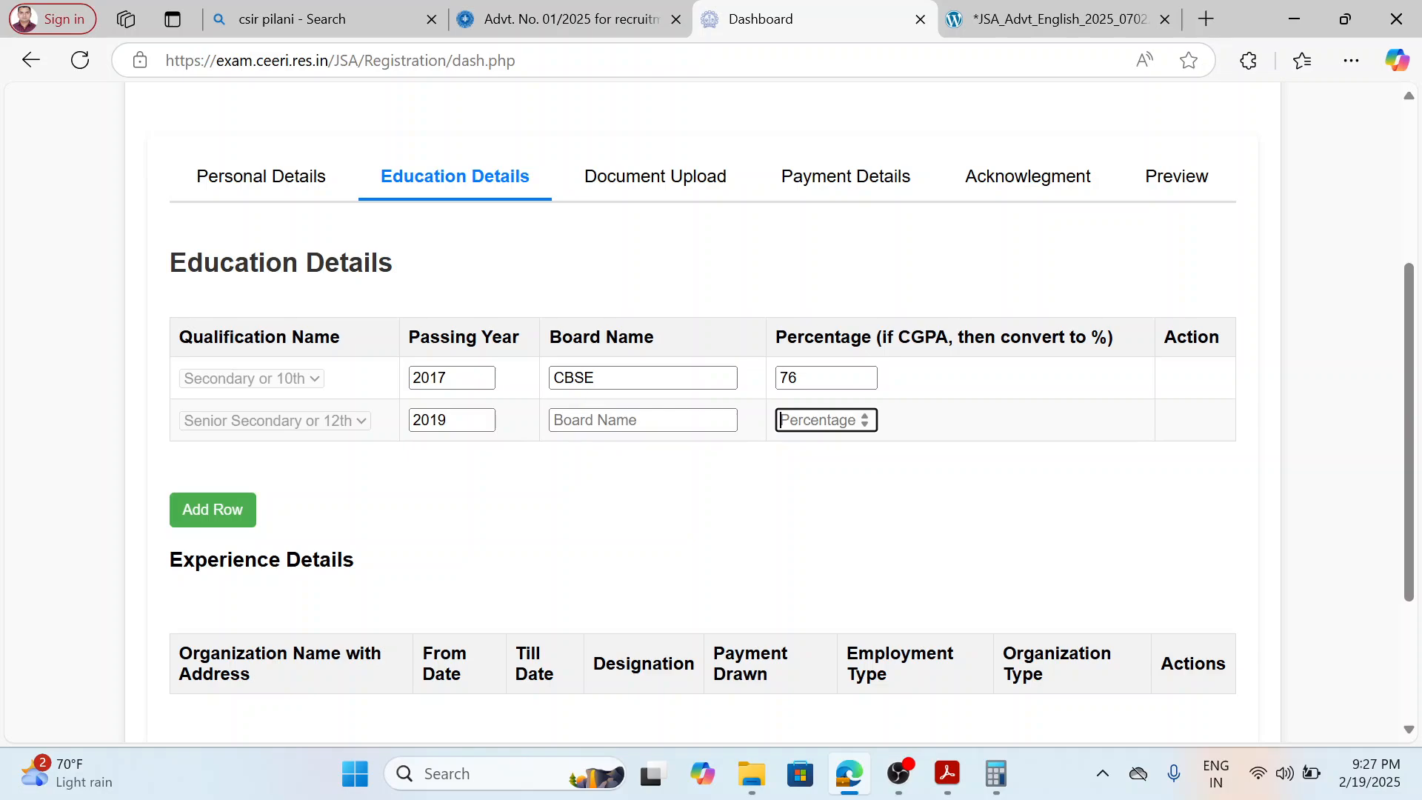
type("68")
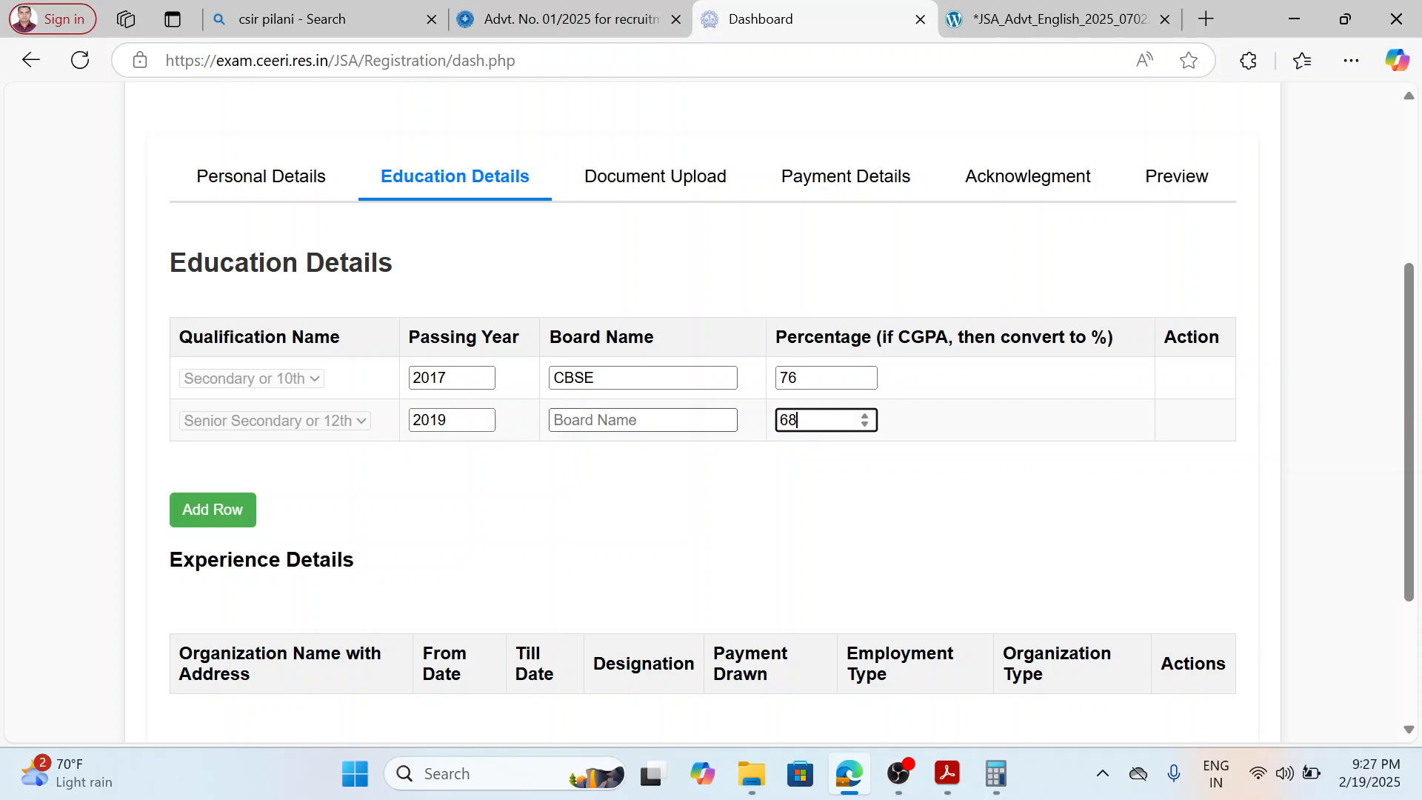
left_click(643, 420)
type("CBSE")
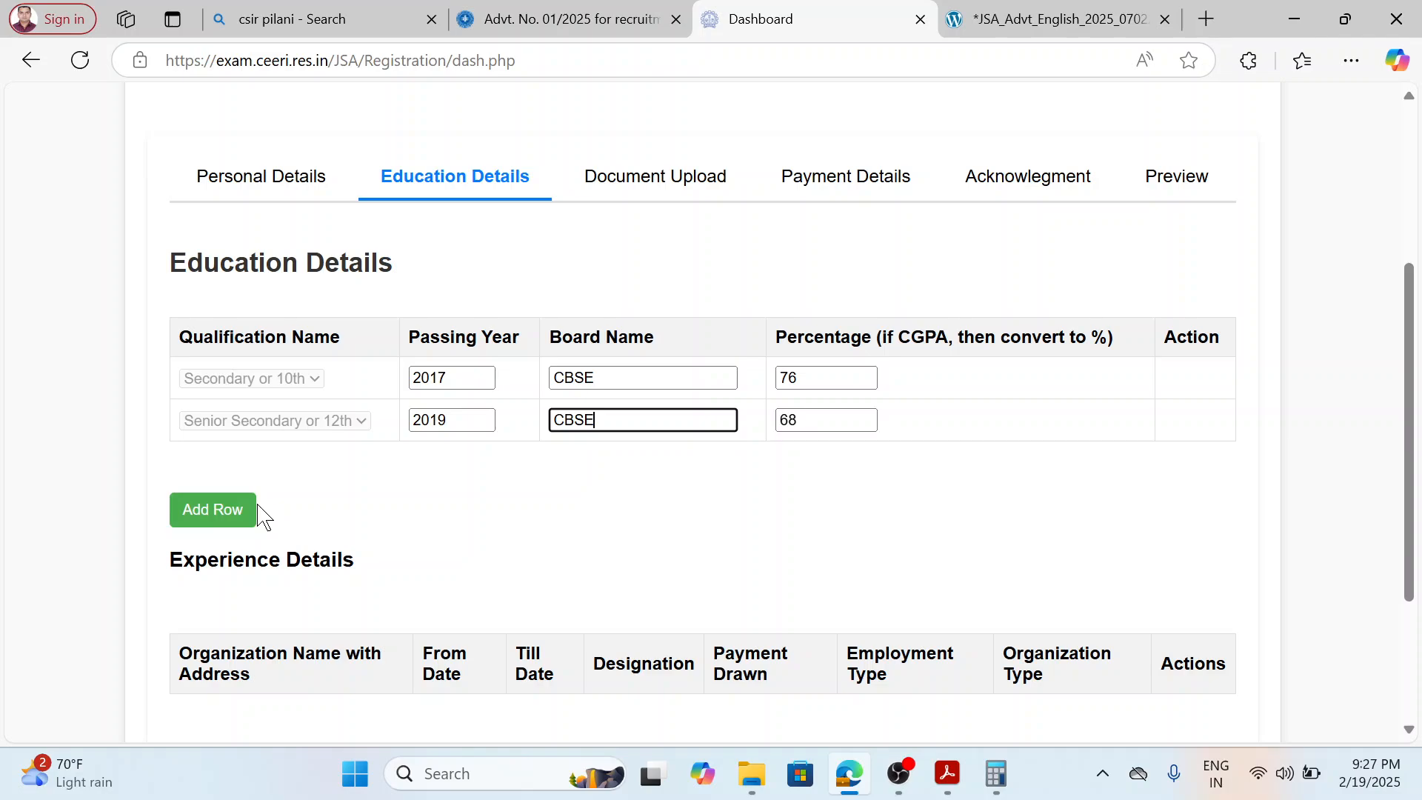
Leave the experience details empty, continue to the document upload section and review the list of required documents.
scroll(263, 515, "down", 3)
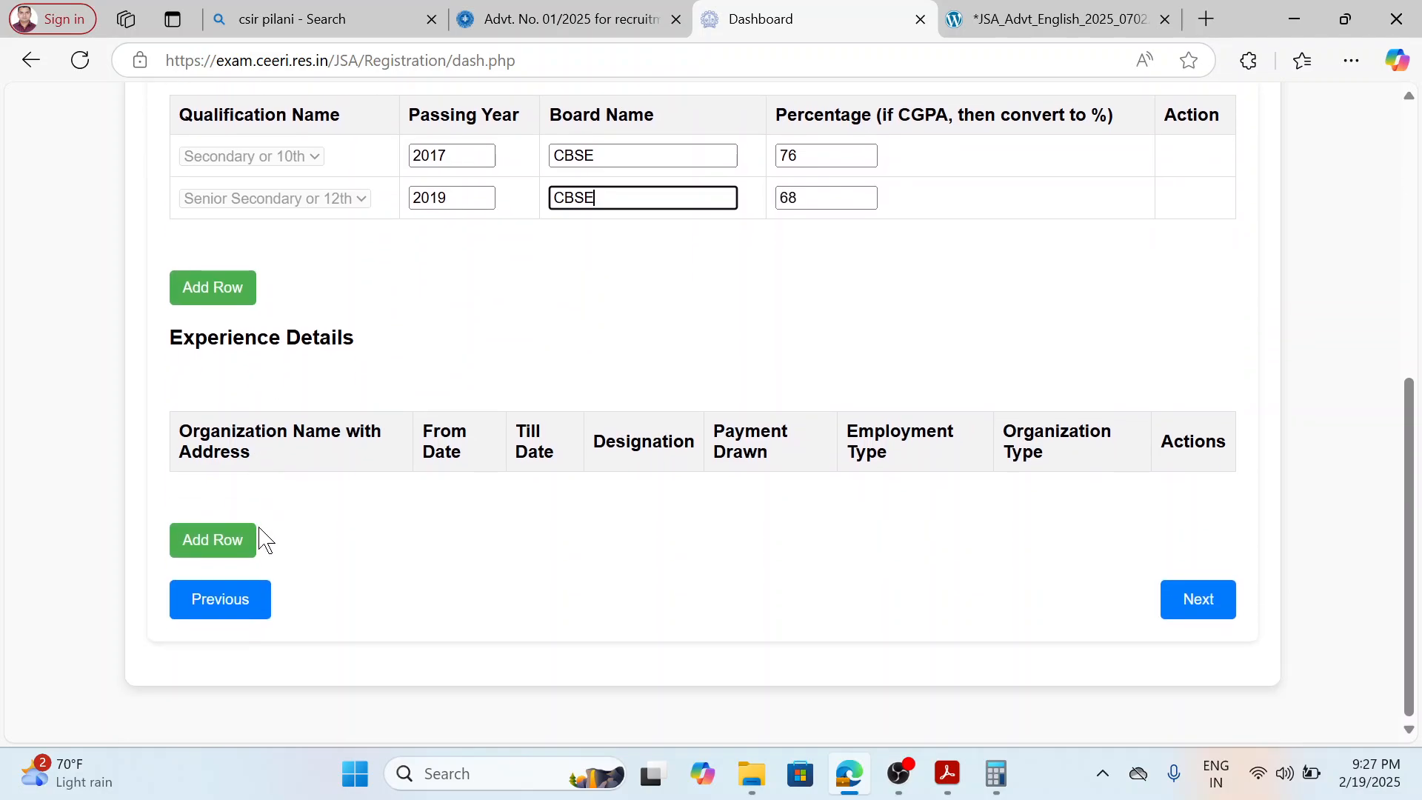
left_click(1214, 612)
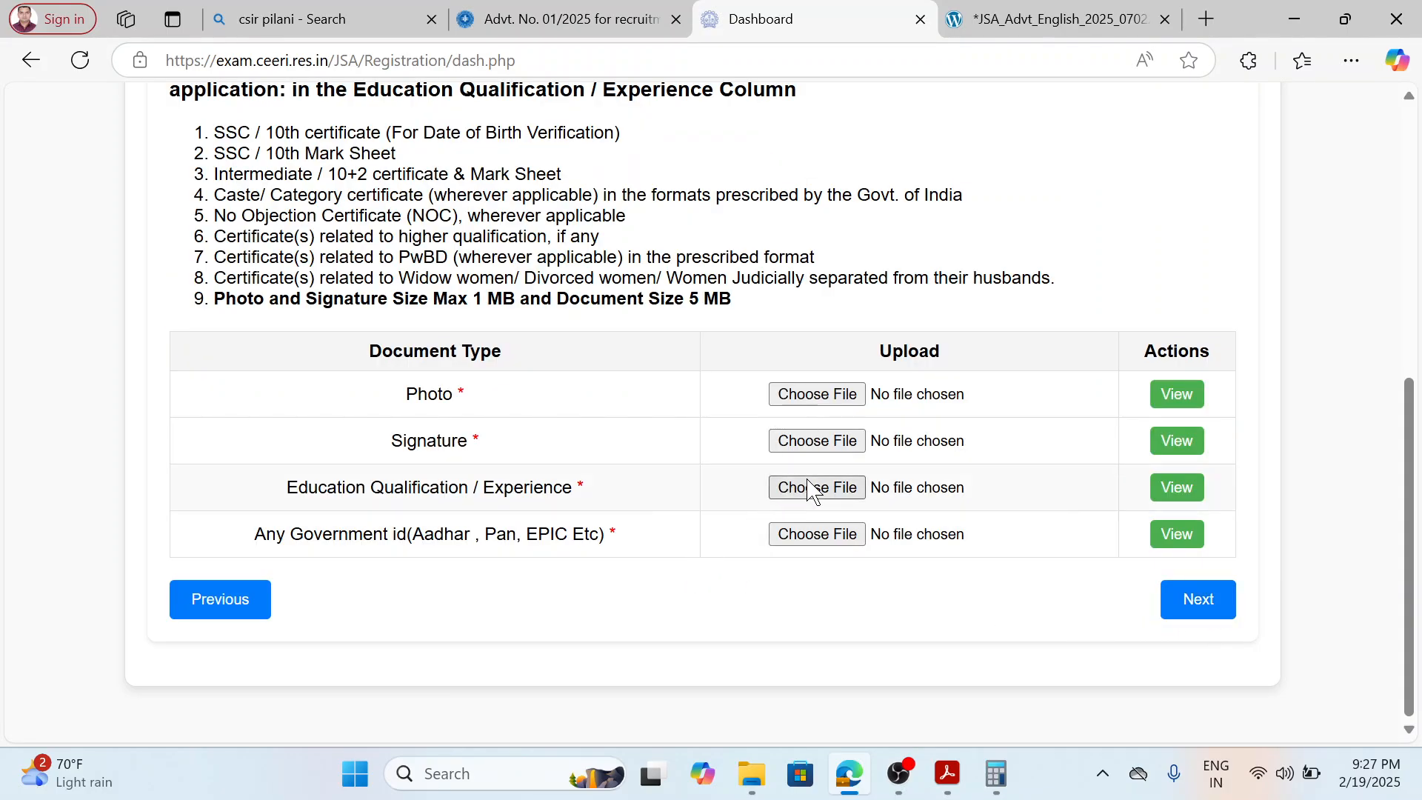
scroll(813, 489, "up", 4)
scroll(813, 496, "down", 3)
Choose the PHOTO file from the applicant's document folder for the Photo upload.
left_click(818, 505)
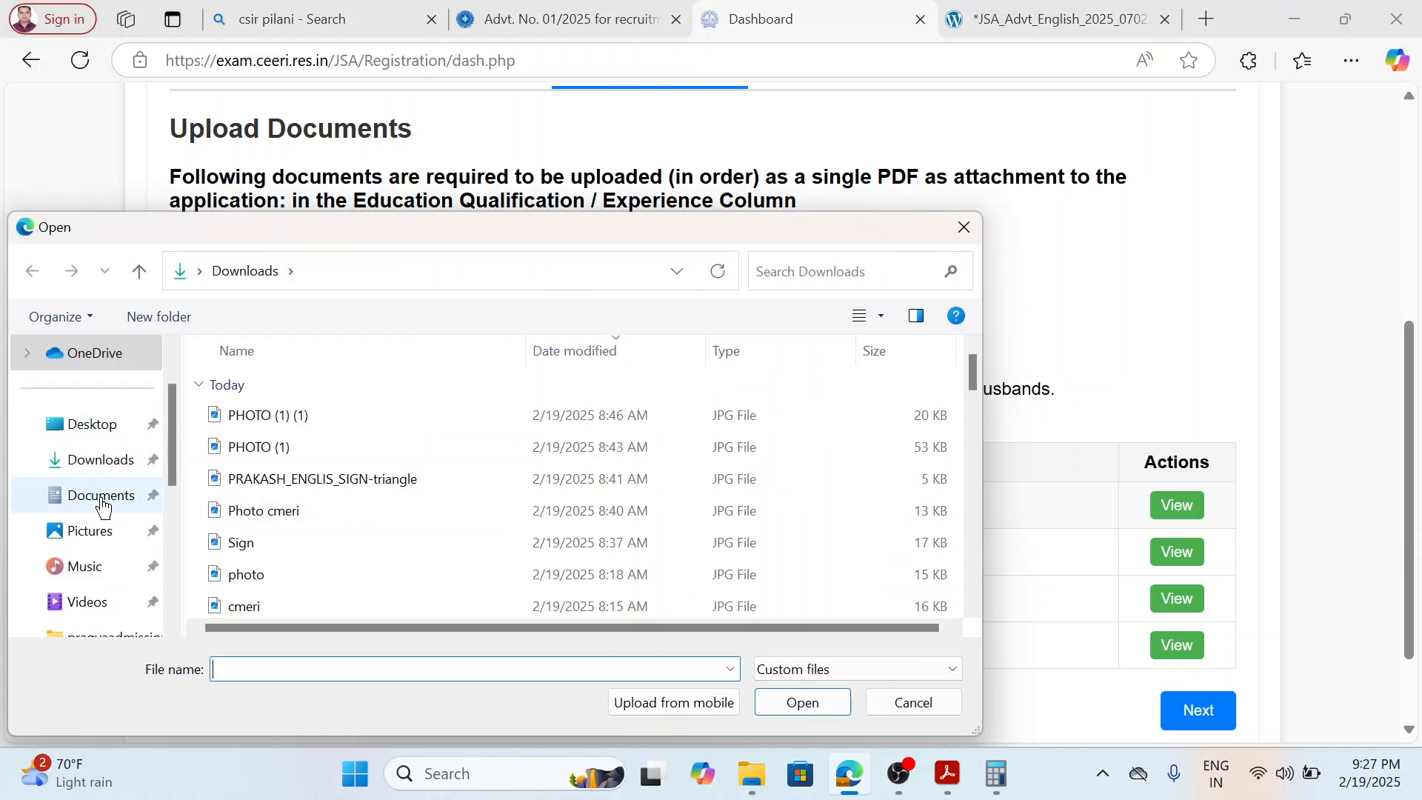
scroll(123, 502, "down", 3)
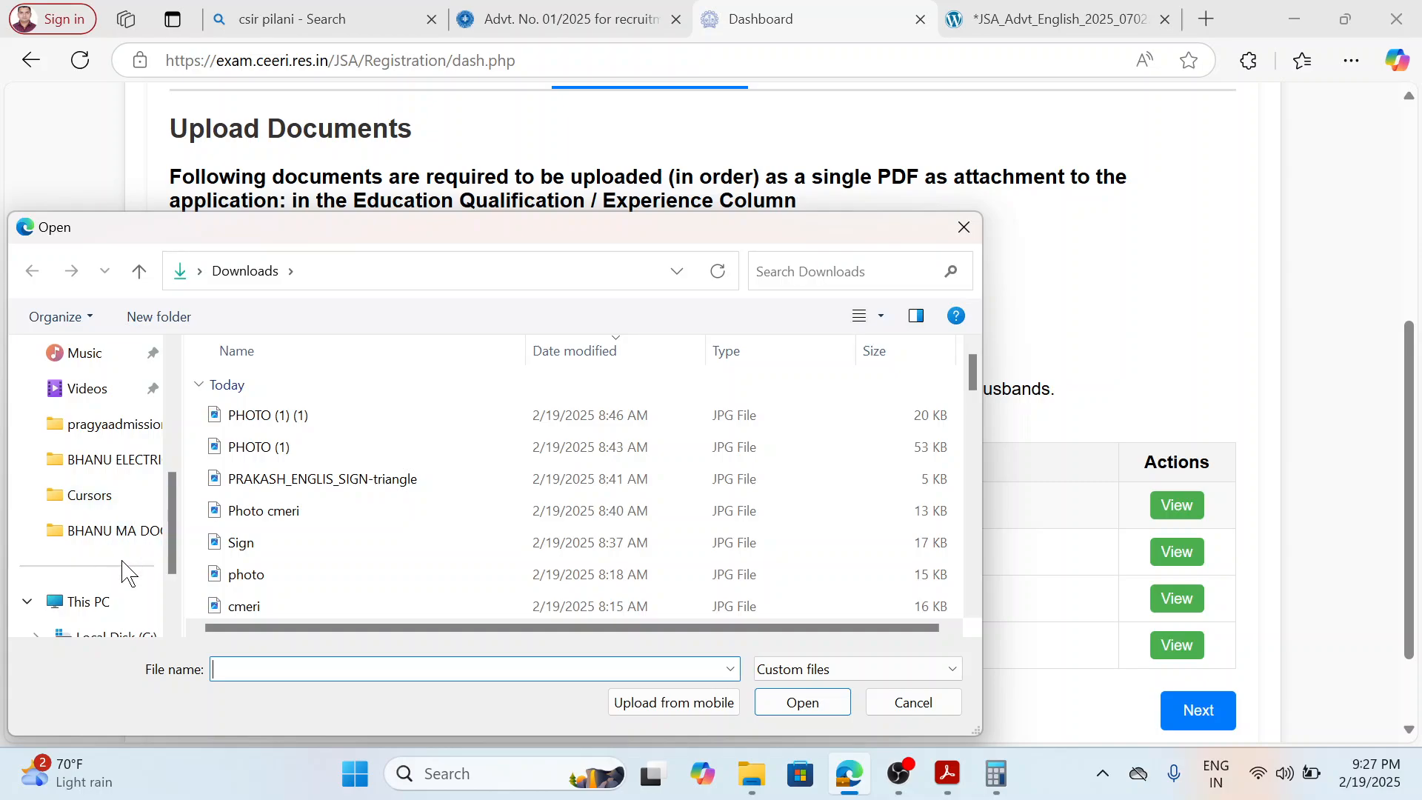
left_click(102, 606)
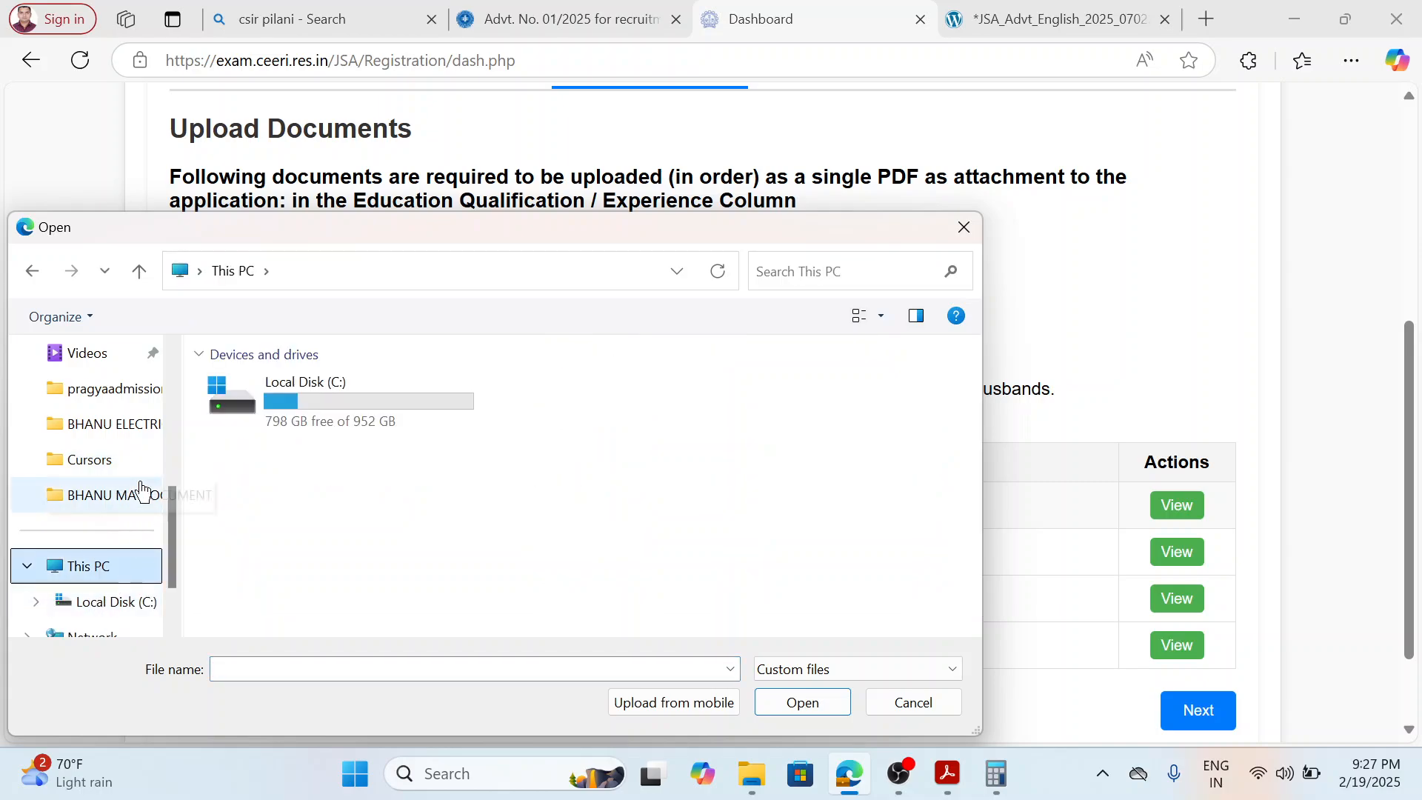
left_click(140, 430)
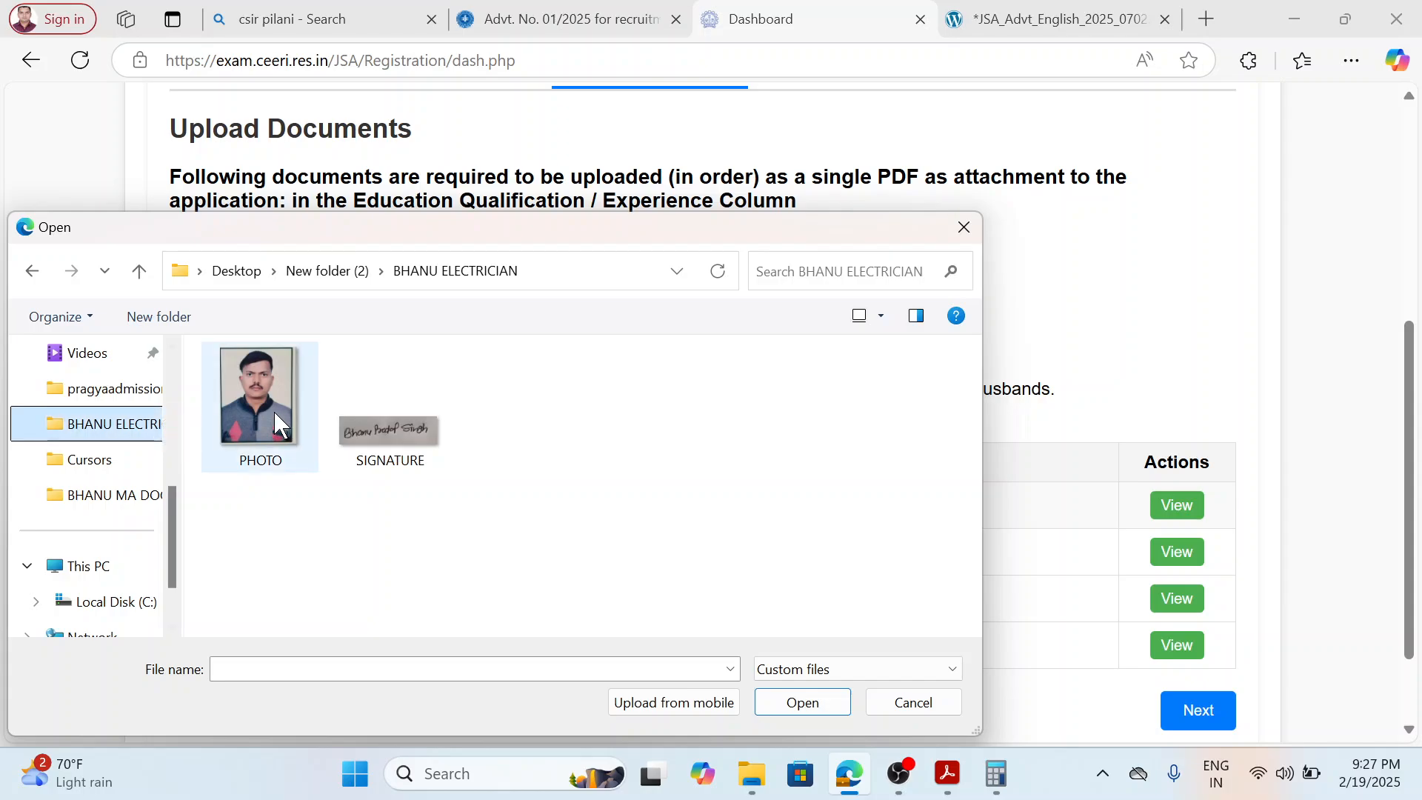
left_click(274, 411)
left_click(795, 704)
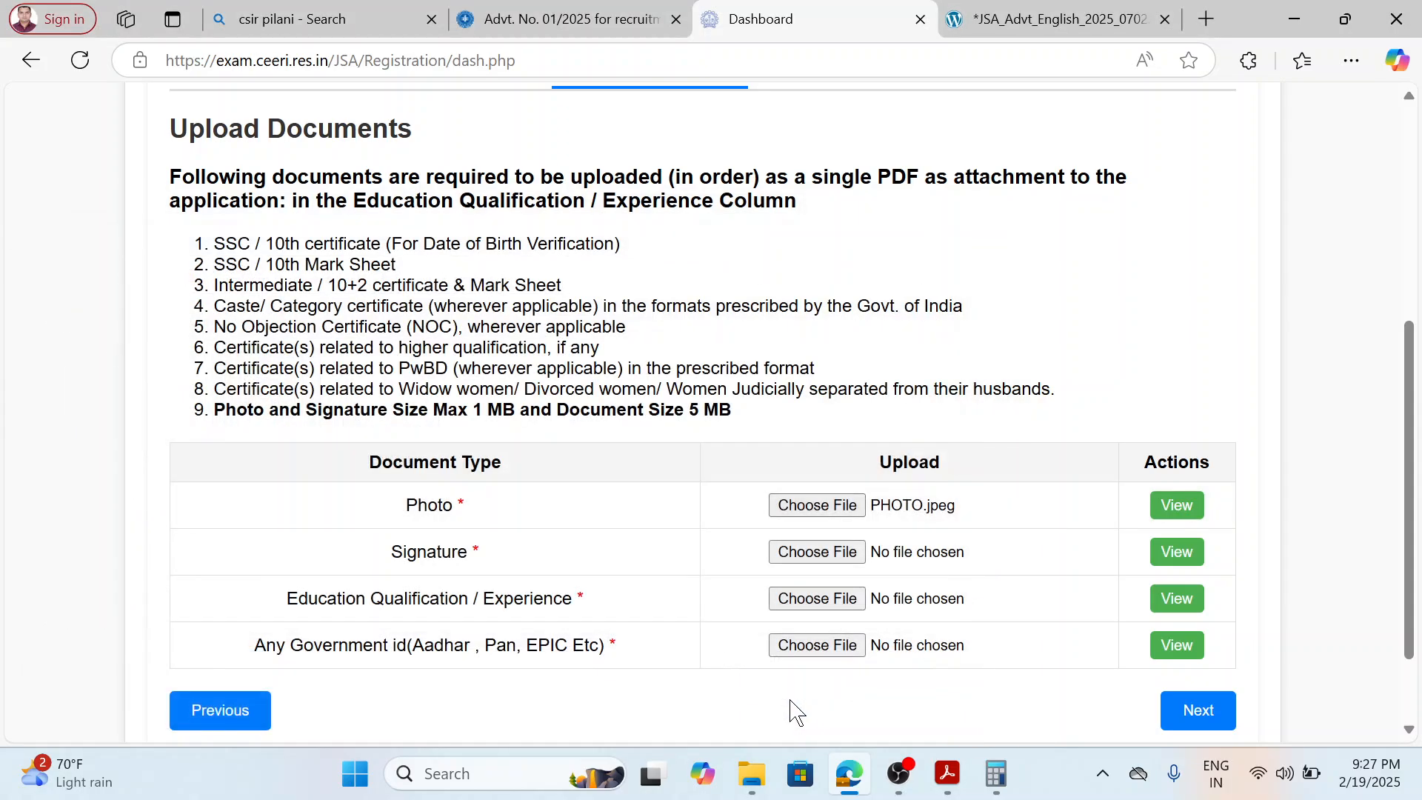
Choose the SIGNATURE file from the applicant's document folder for the Signature upload.
left_click(803, 556)
left_click(412, 443)
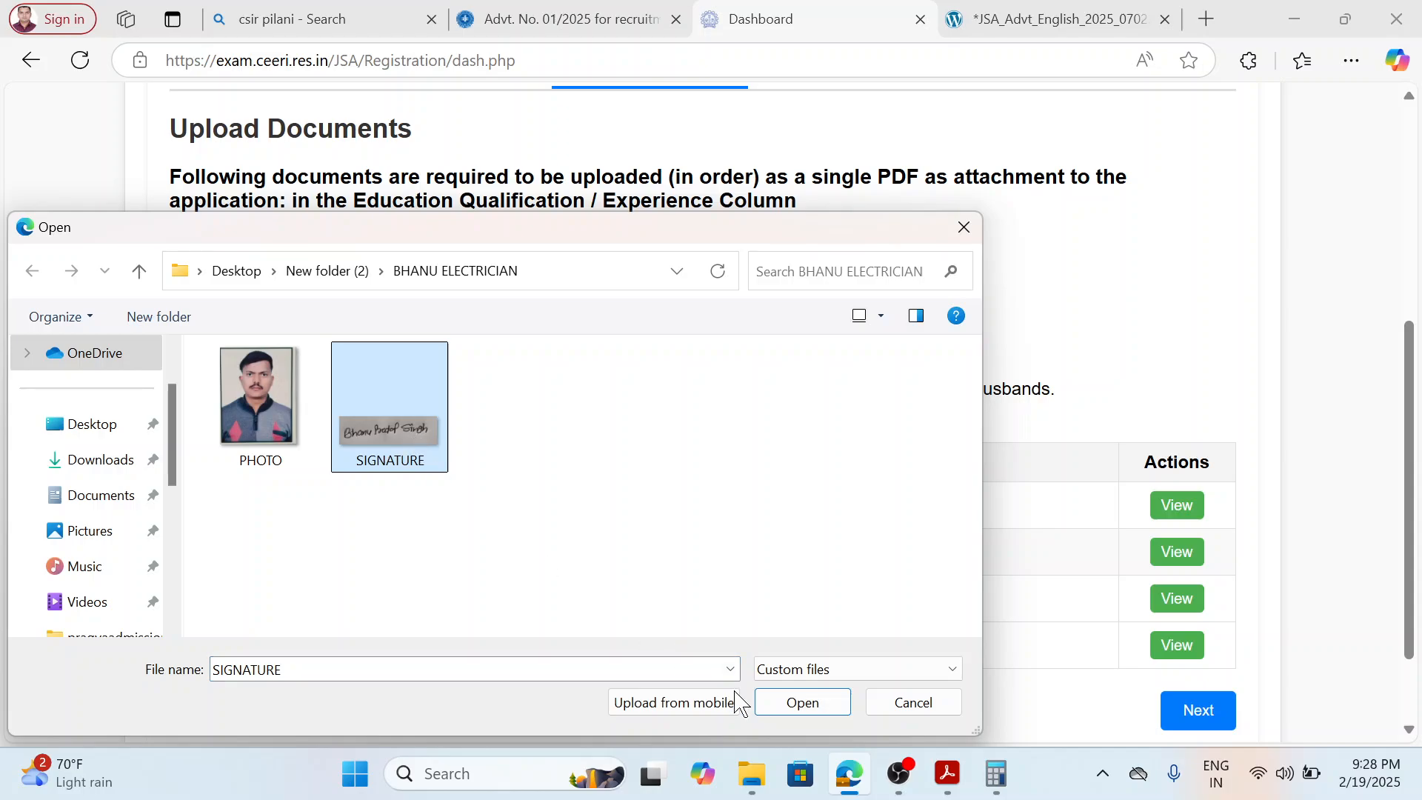
left_click(800, 703)
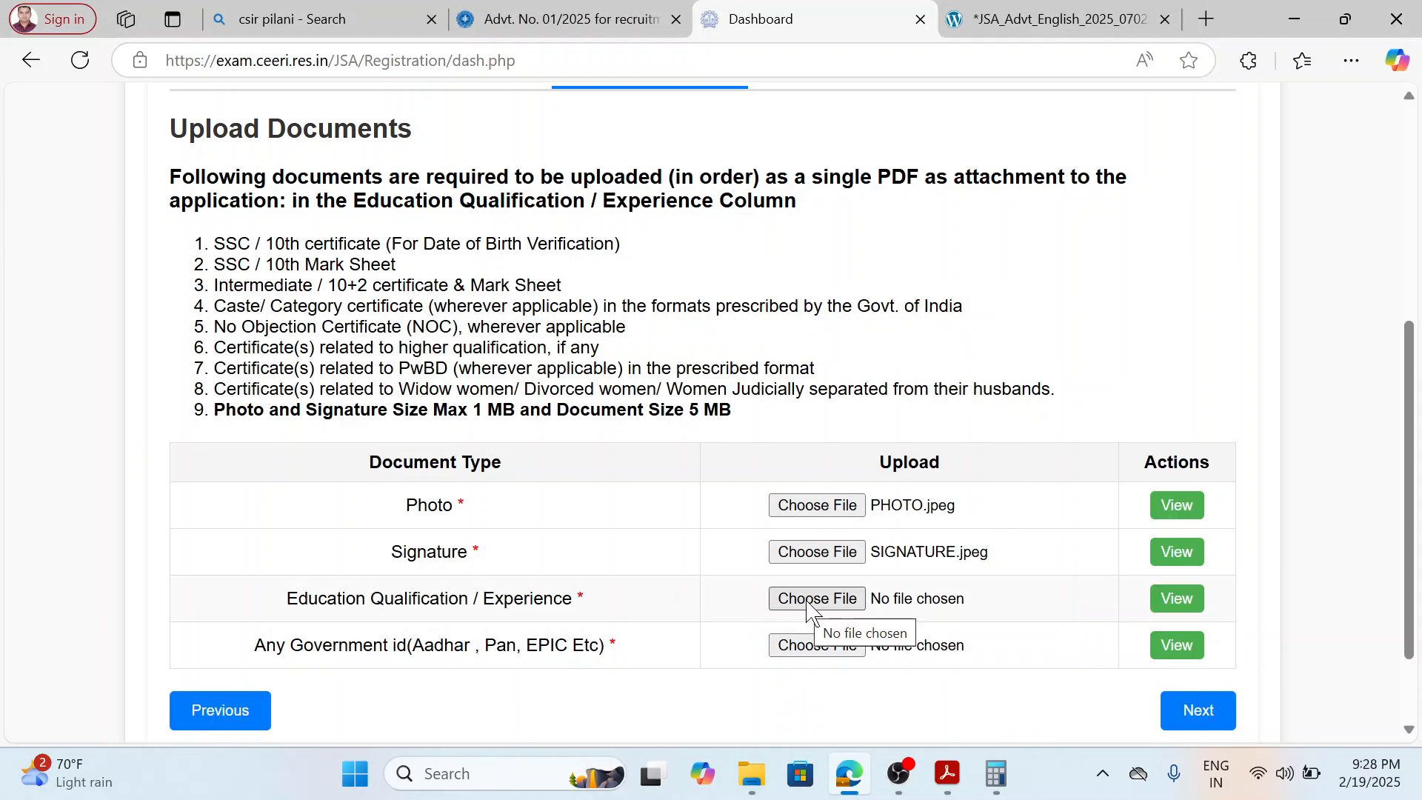
Choose 10.pdf from the applicant's document folder for the Education Qualification / Experience upload.
left_click(813, 600)
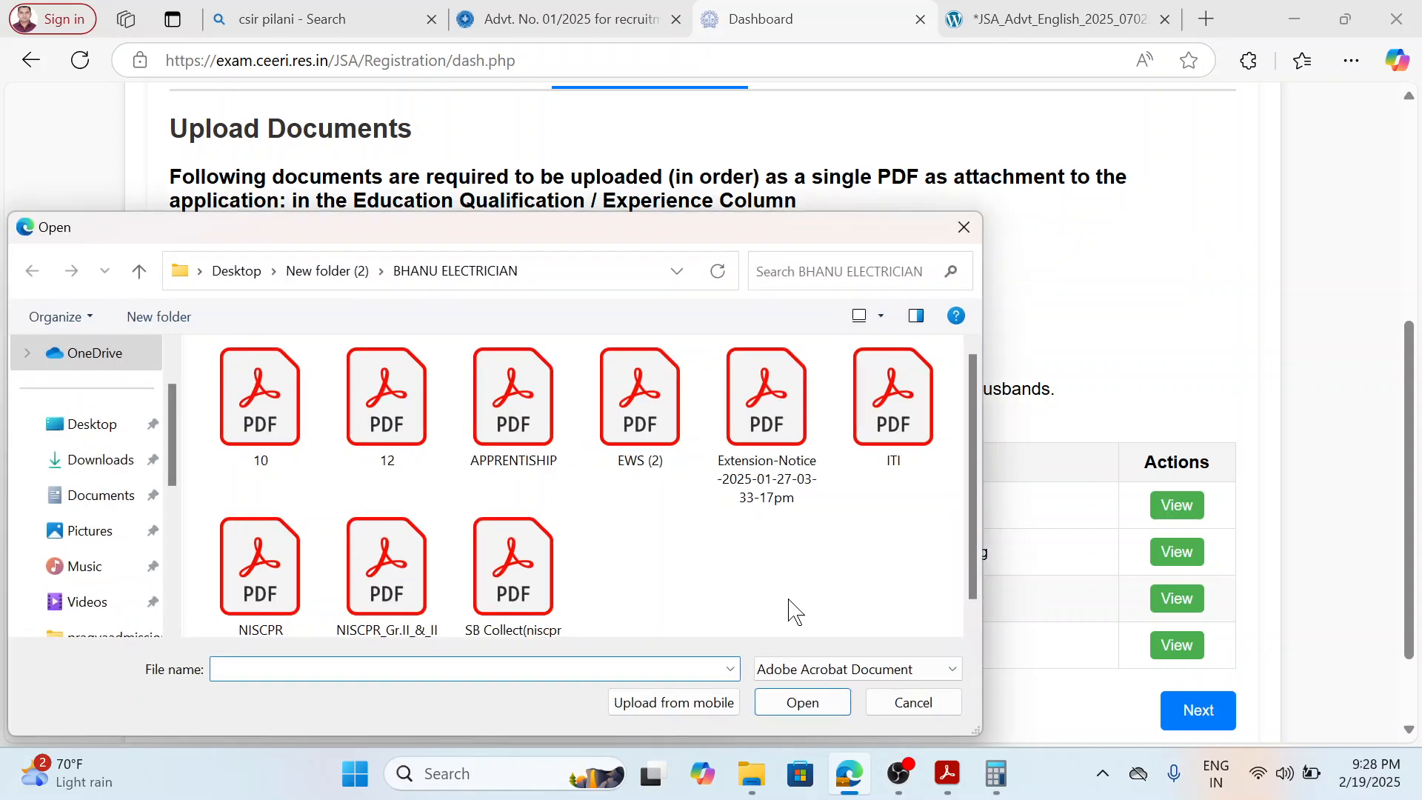
left_click(282, 406)
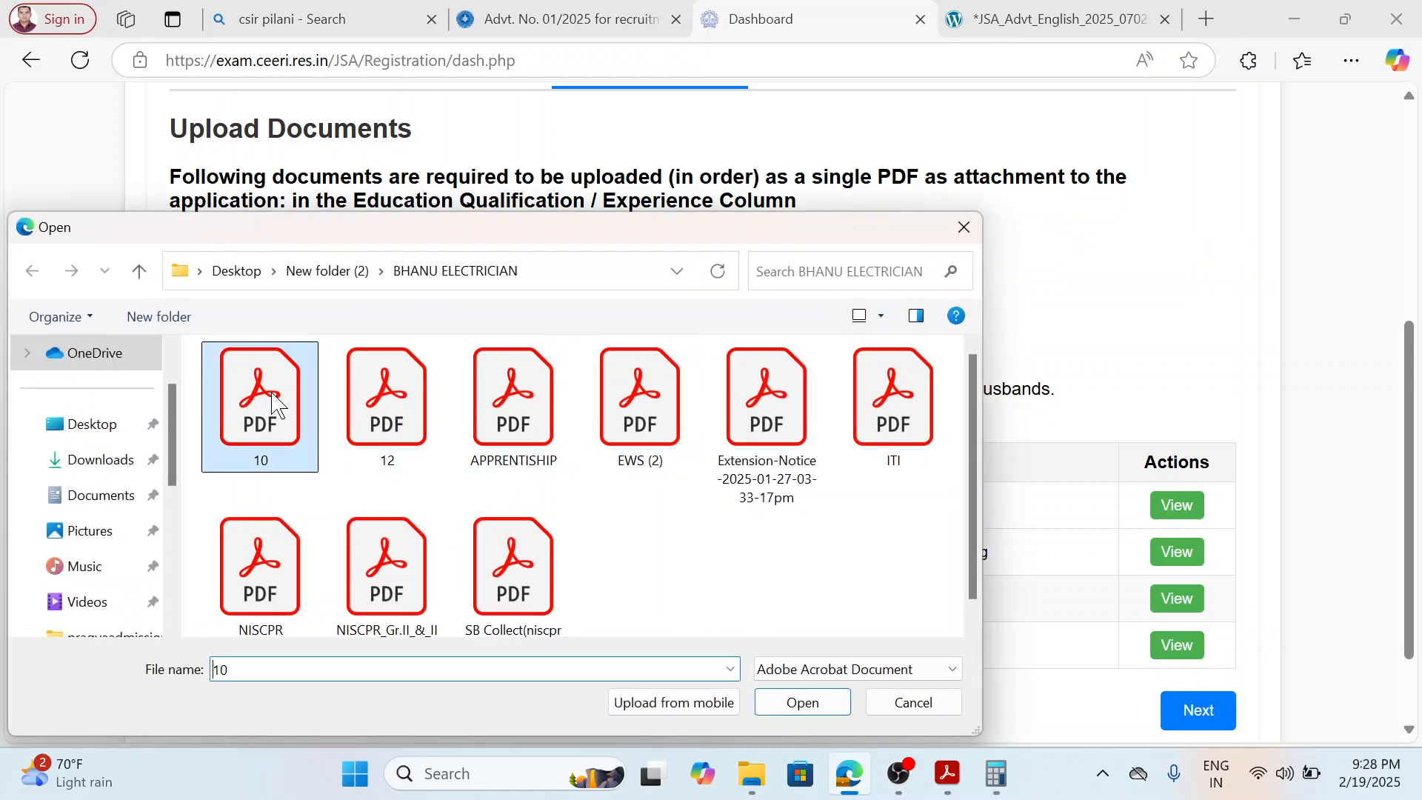
left_click(815, 704)
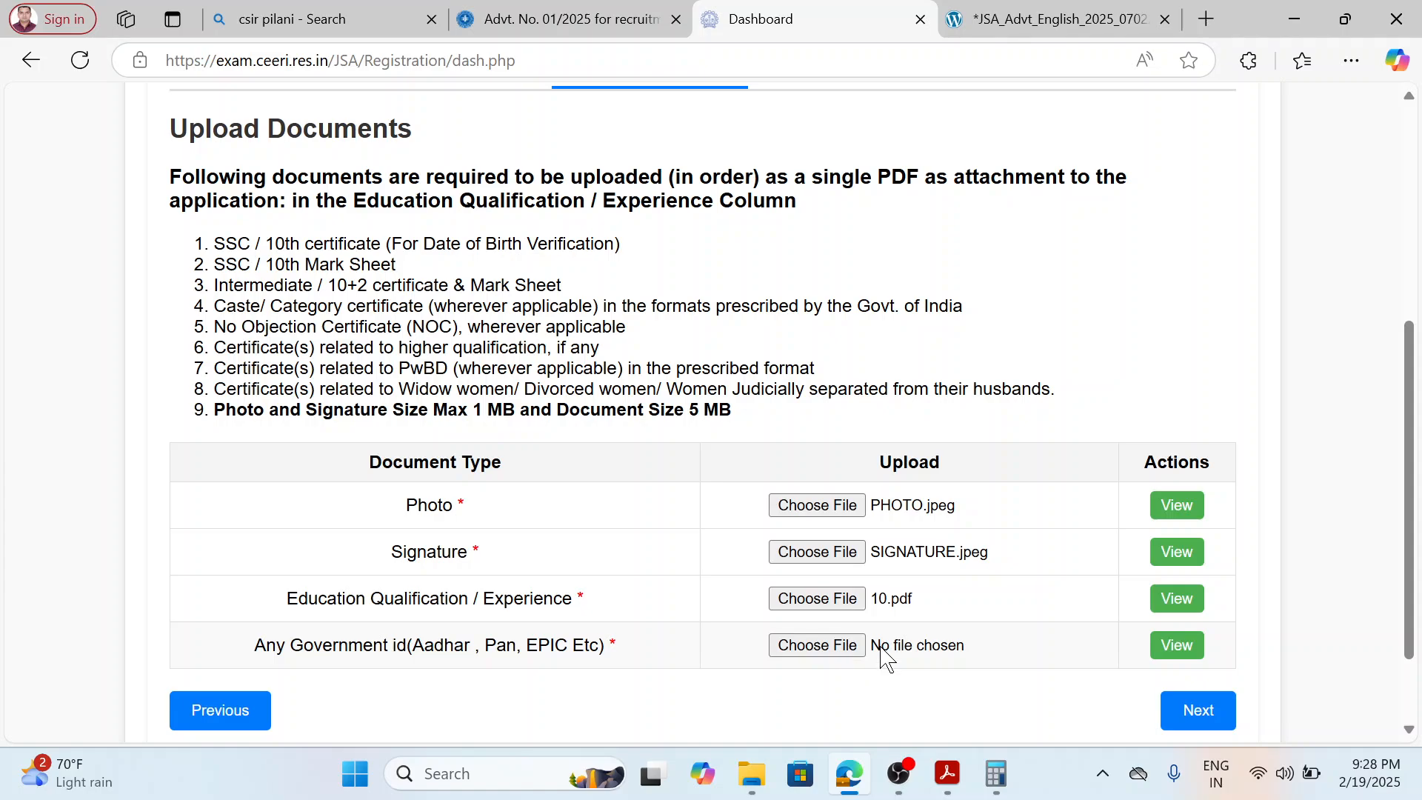
Choose ITI.pdf from the applicant's document folder for the government ID upload.
scroll(852, 644, "down", 2)
left_click(820, 537)
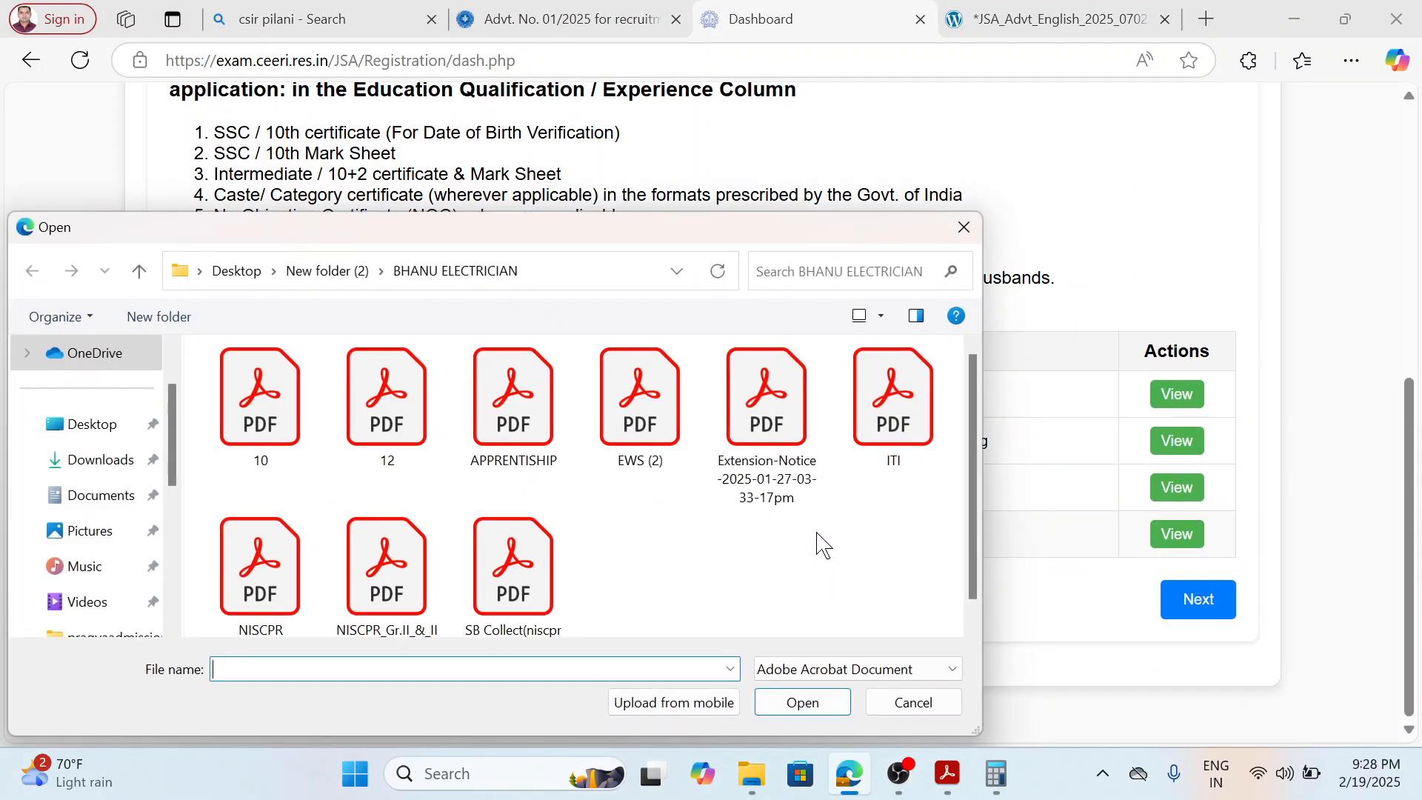
scroll(806, 508, "down", 1)
scroll(806, 508, "up", 1)
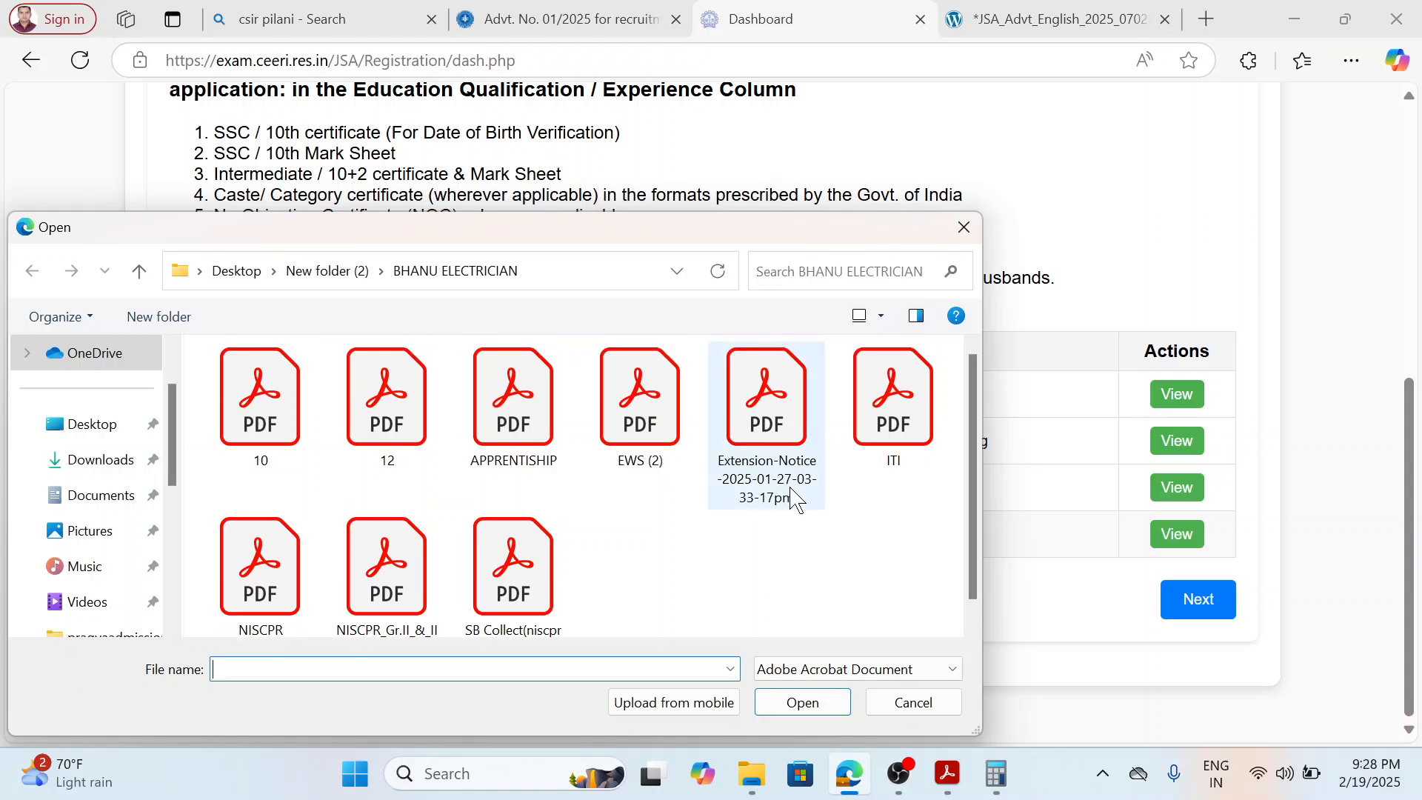
left_click(899, 429)
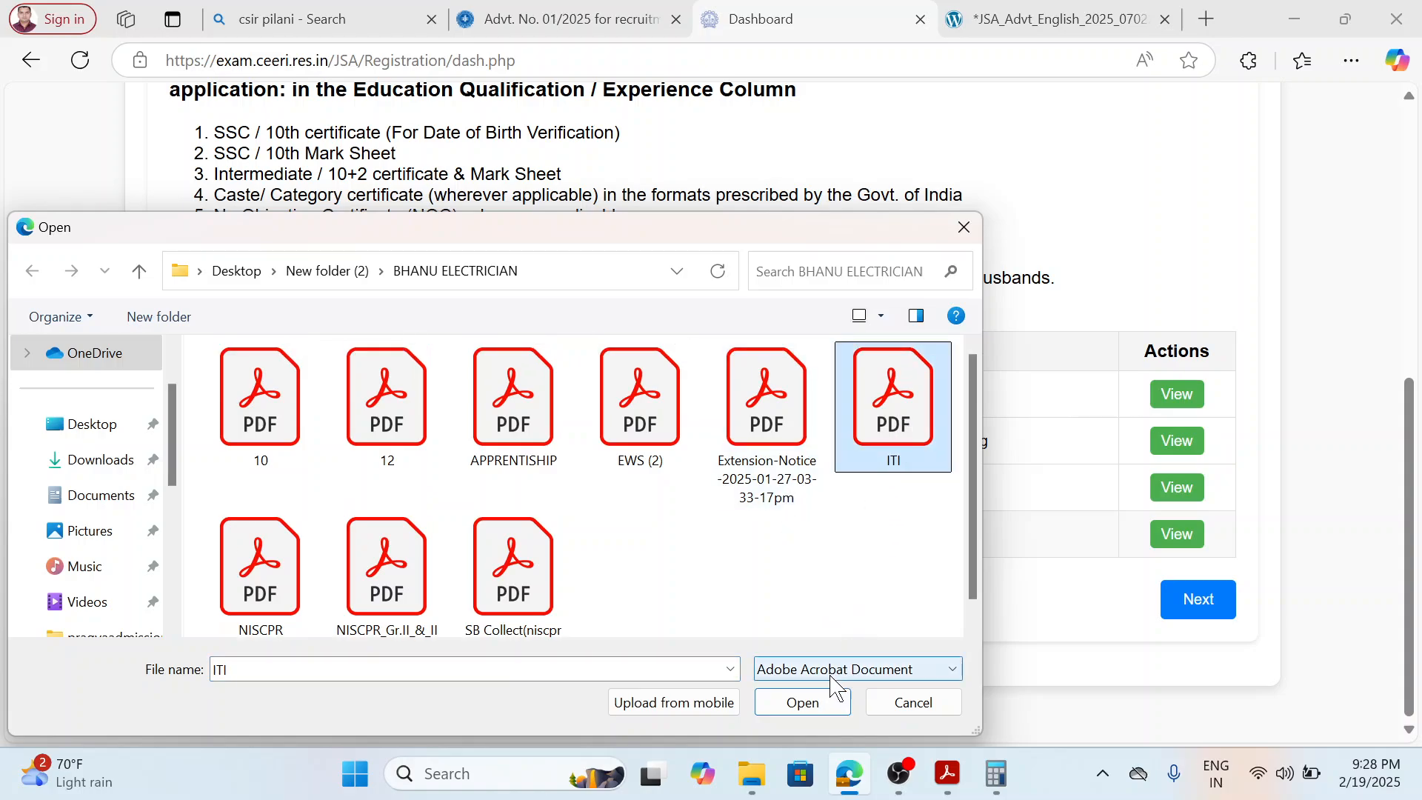
scroll(818, 552, "down", 1)
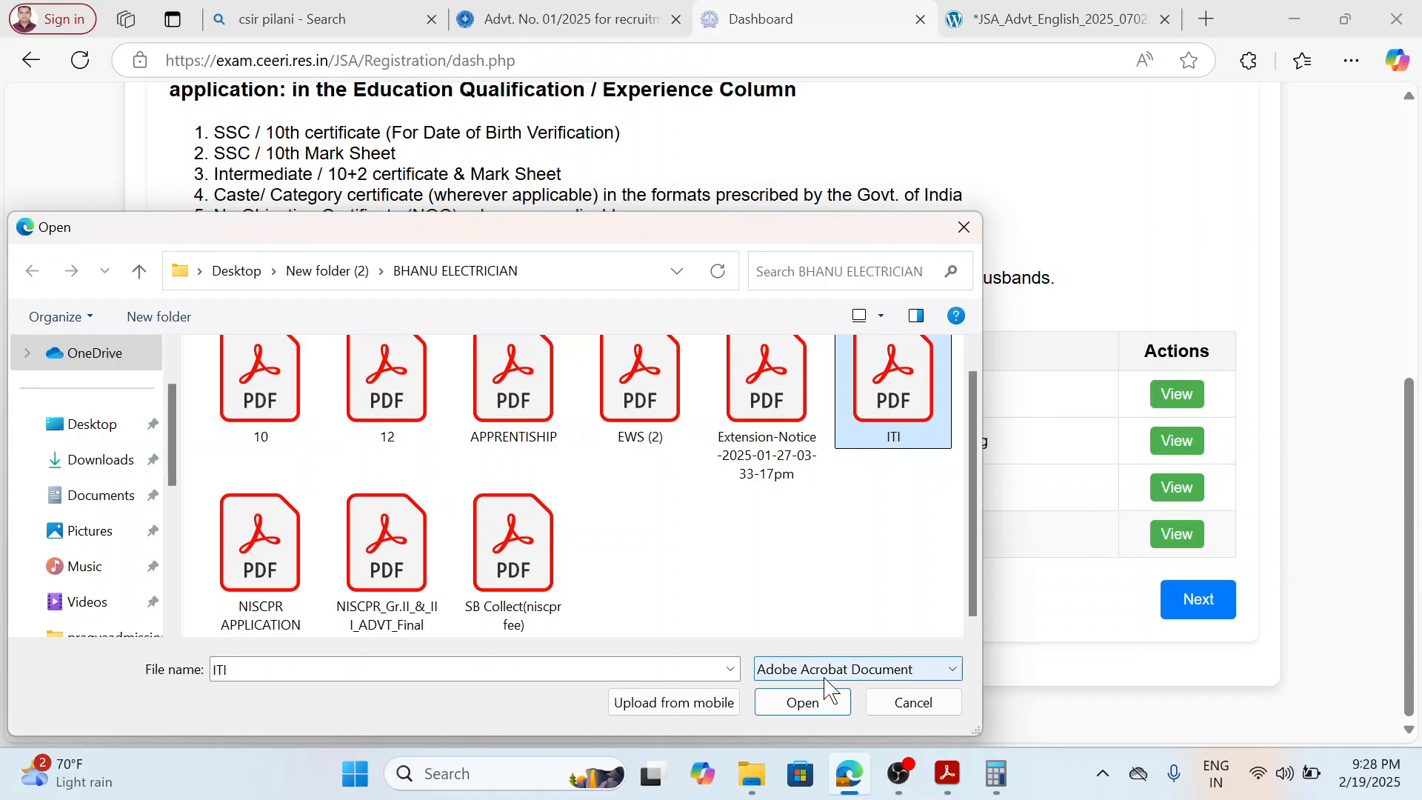
left_click(828, 713)
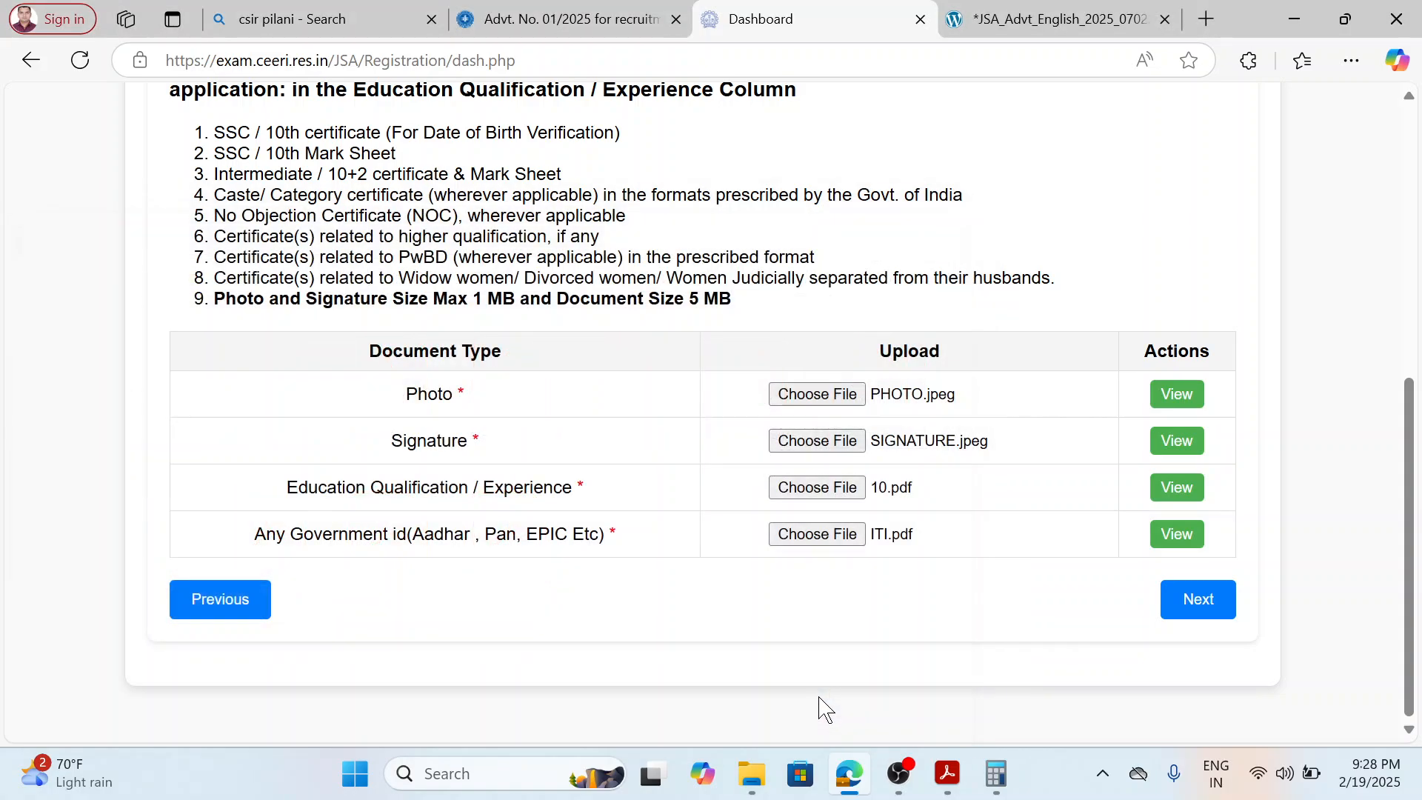
Continue to the payment details section and review the payment amount, QR code and required transaction fields.
left_click(1201, 609)
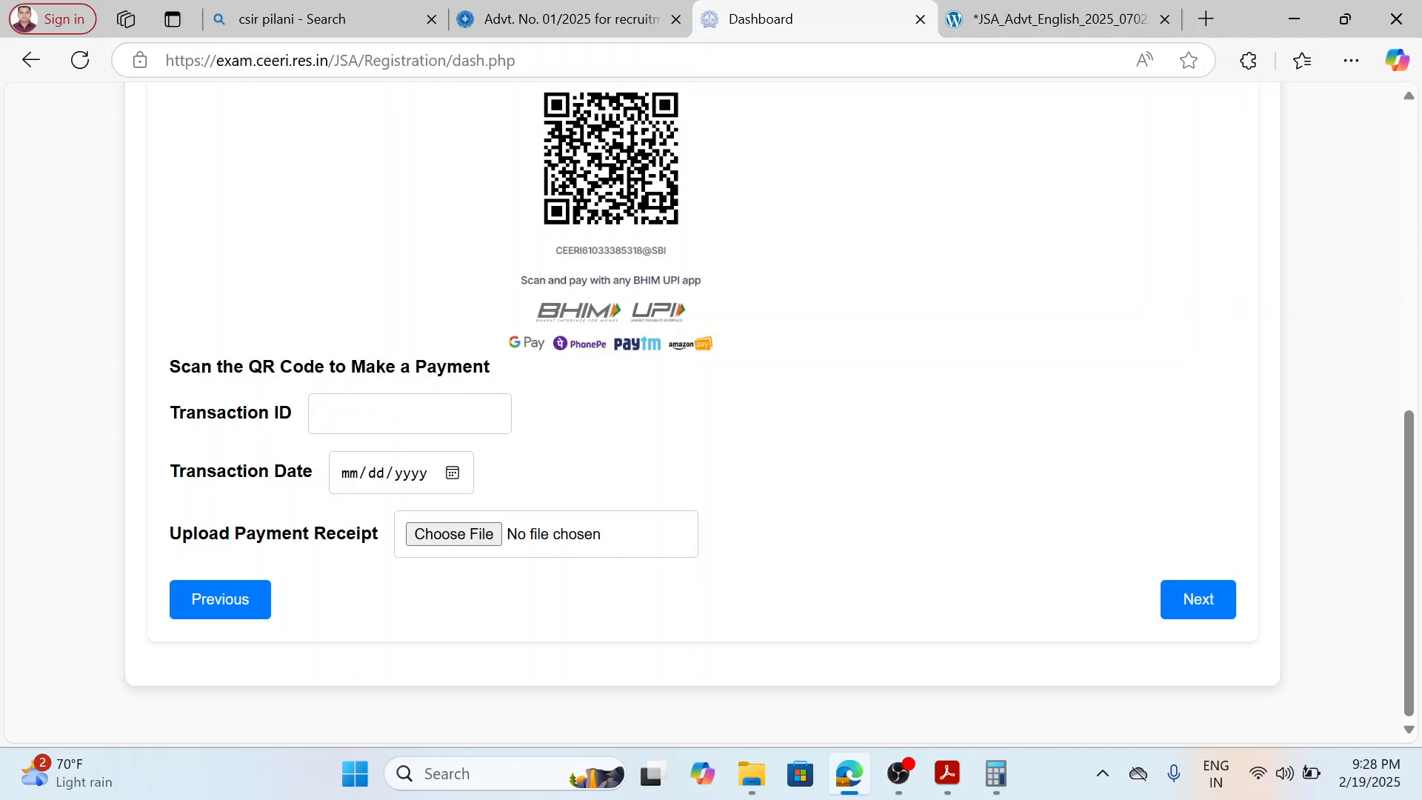
scroll(400, 407, "up", 3)
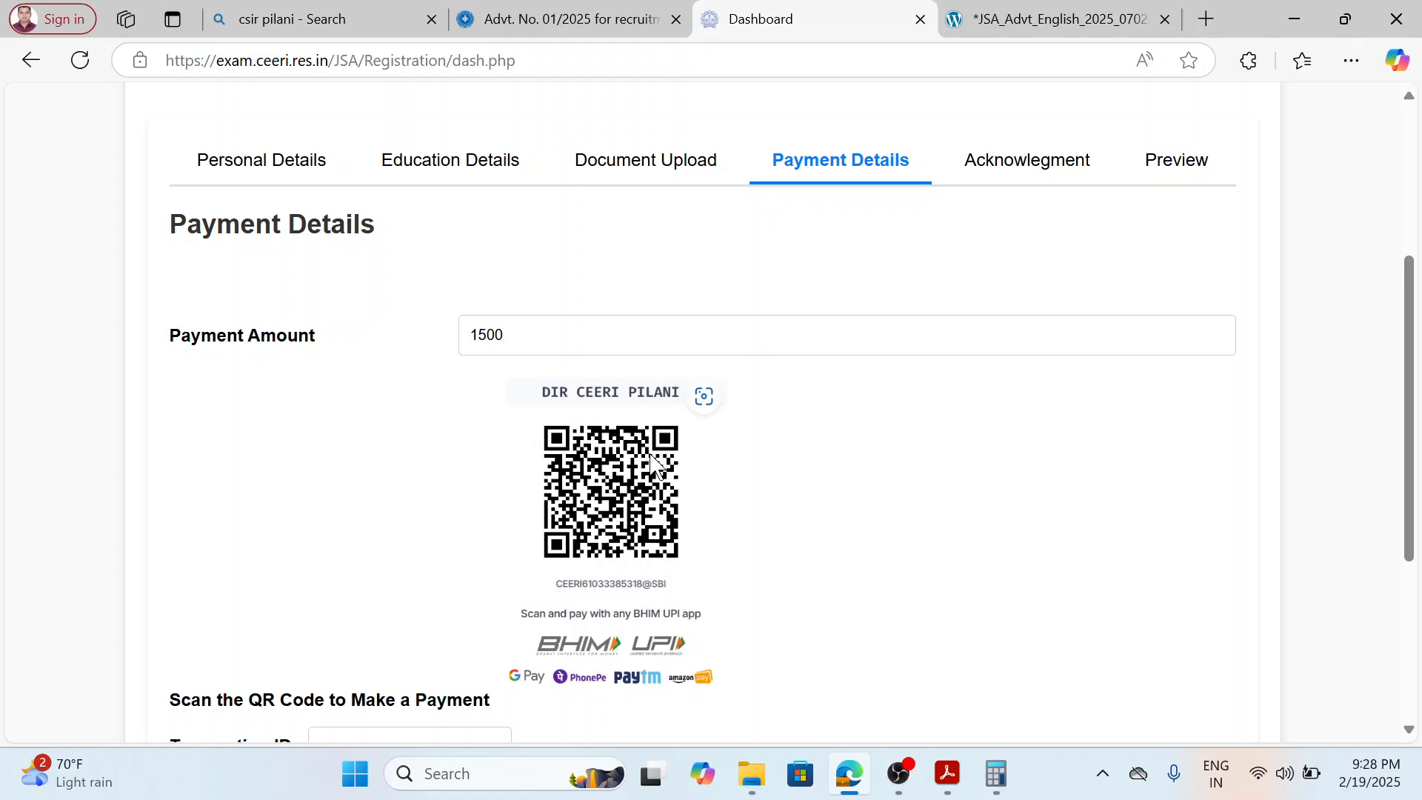
scroll(700, 528, "down", 3)
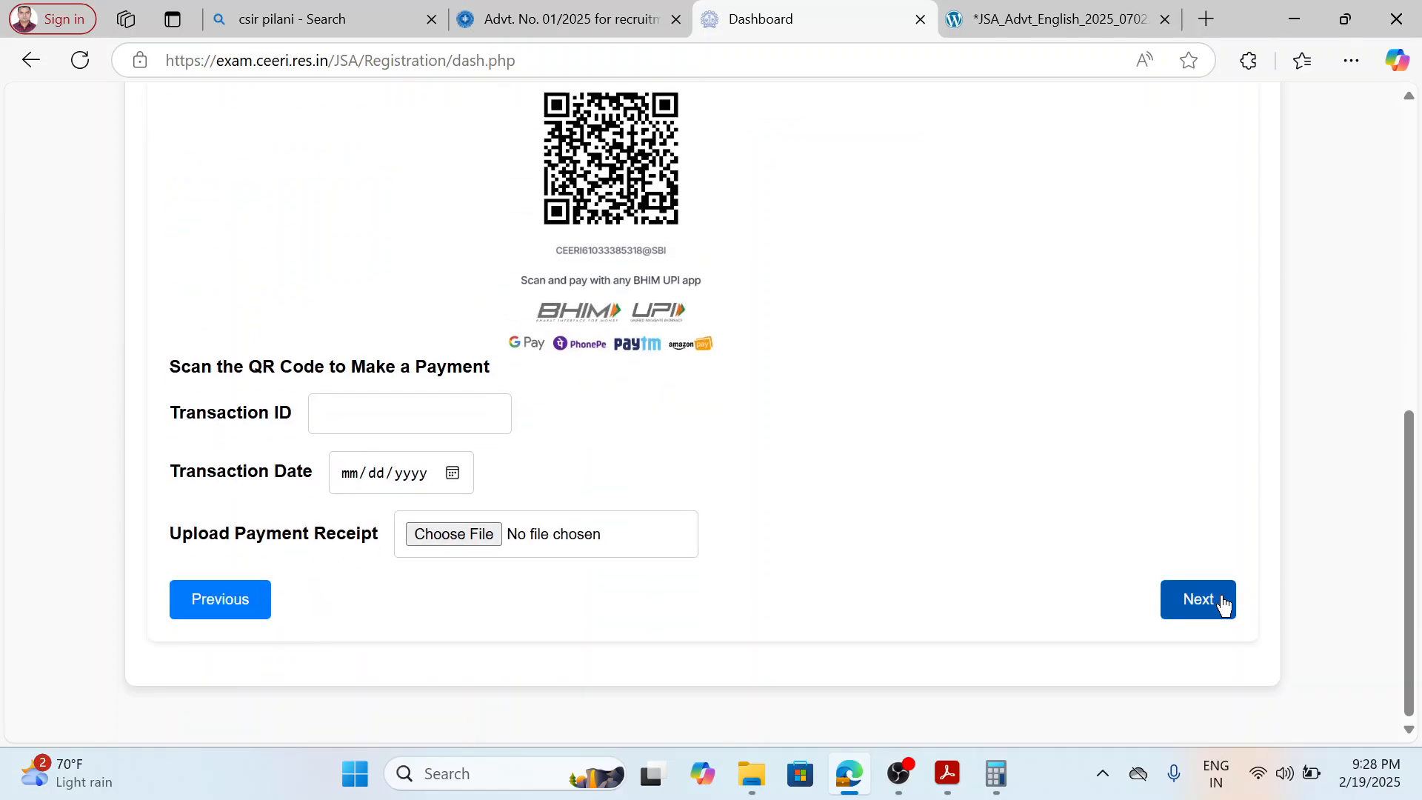
scroll(1079, 571, "up", 4)
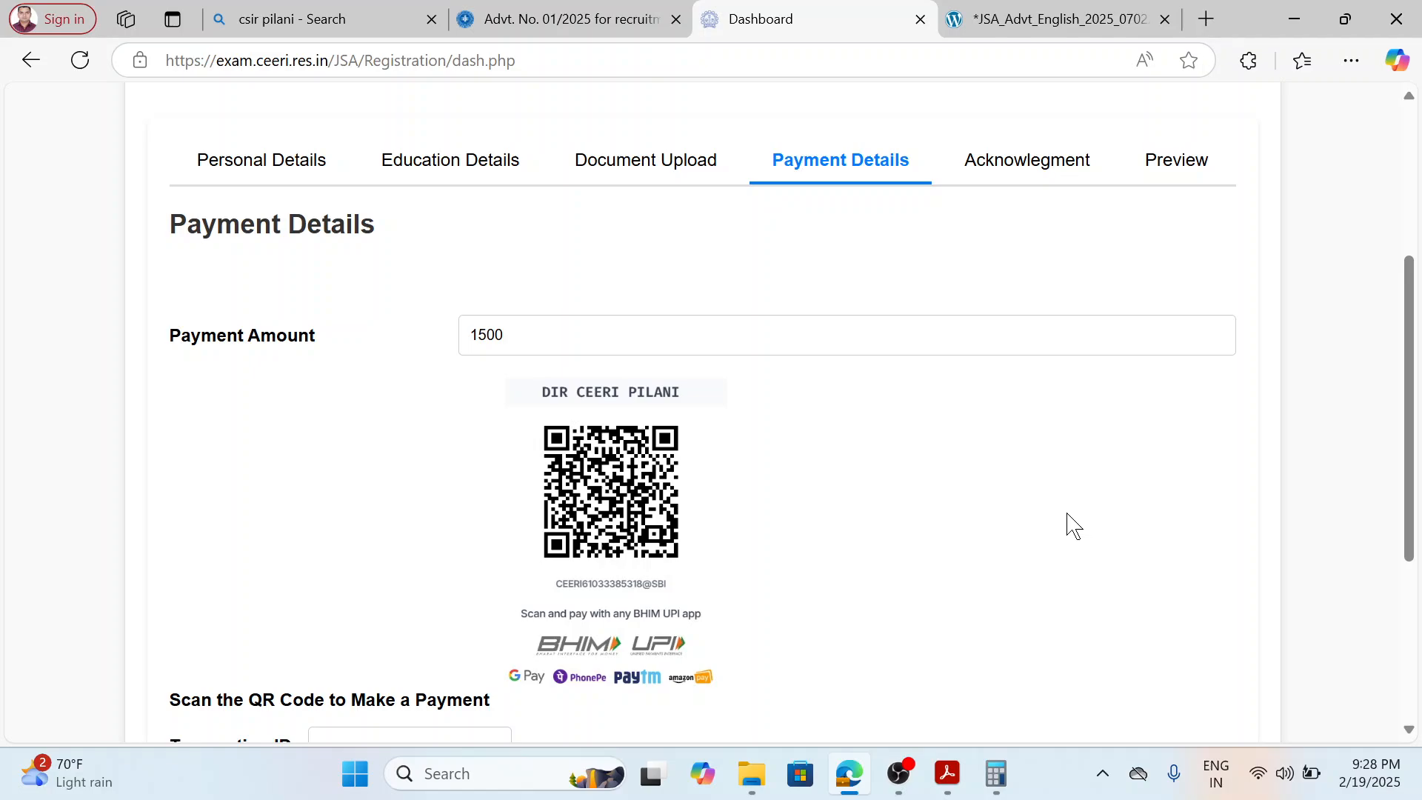
scroll(1012, 474, "down", 4)
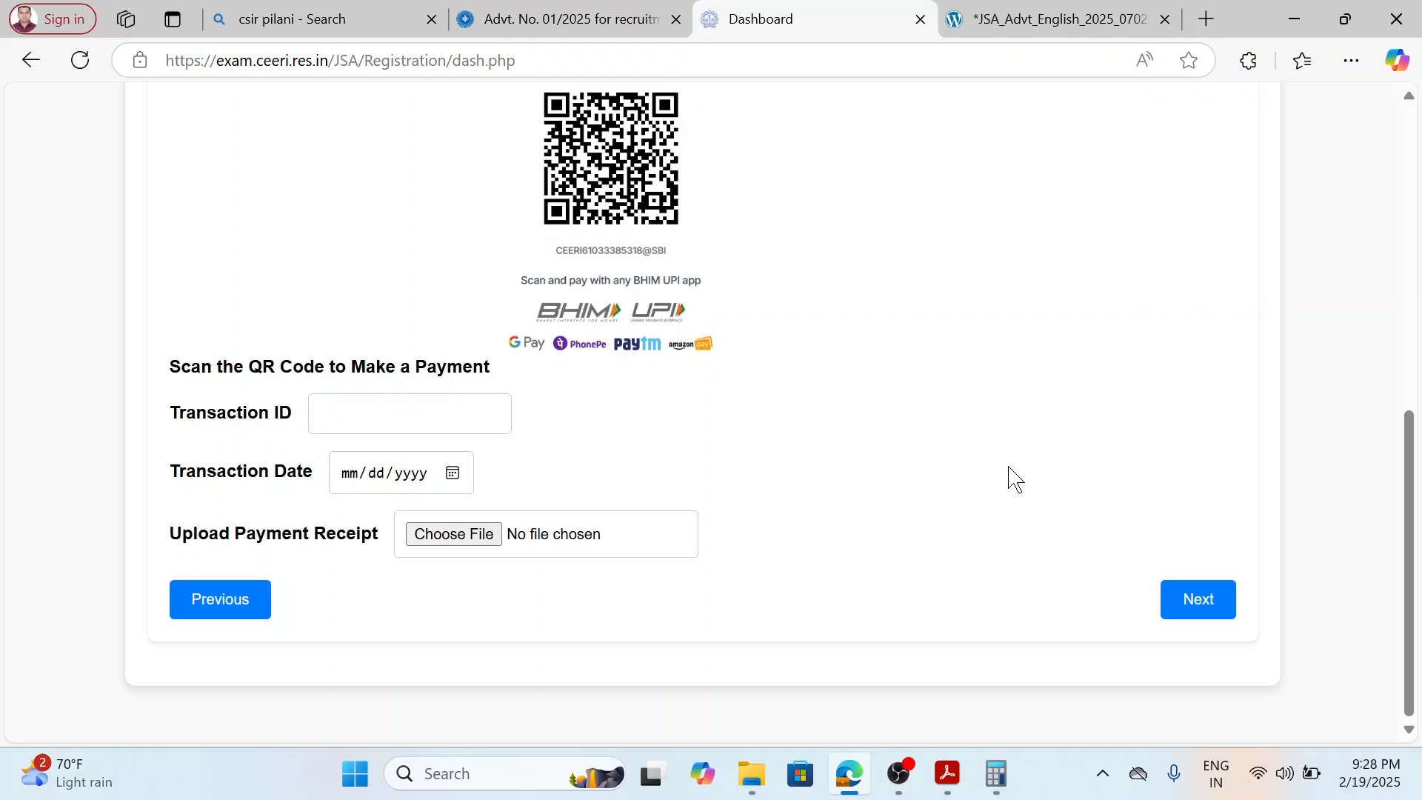
scroll(1062, 474, "up", 1)
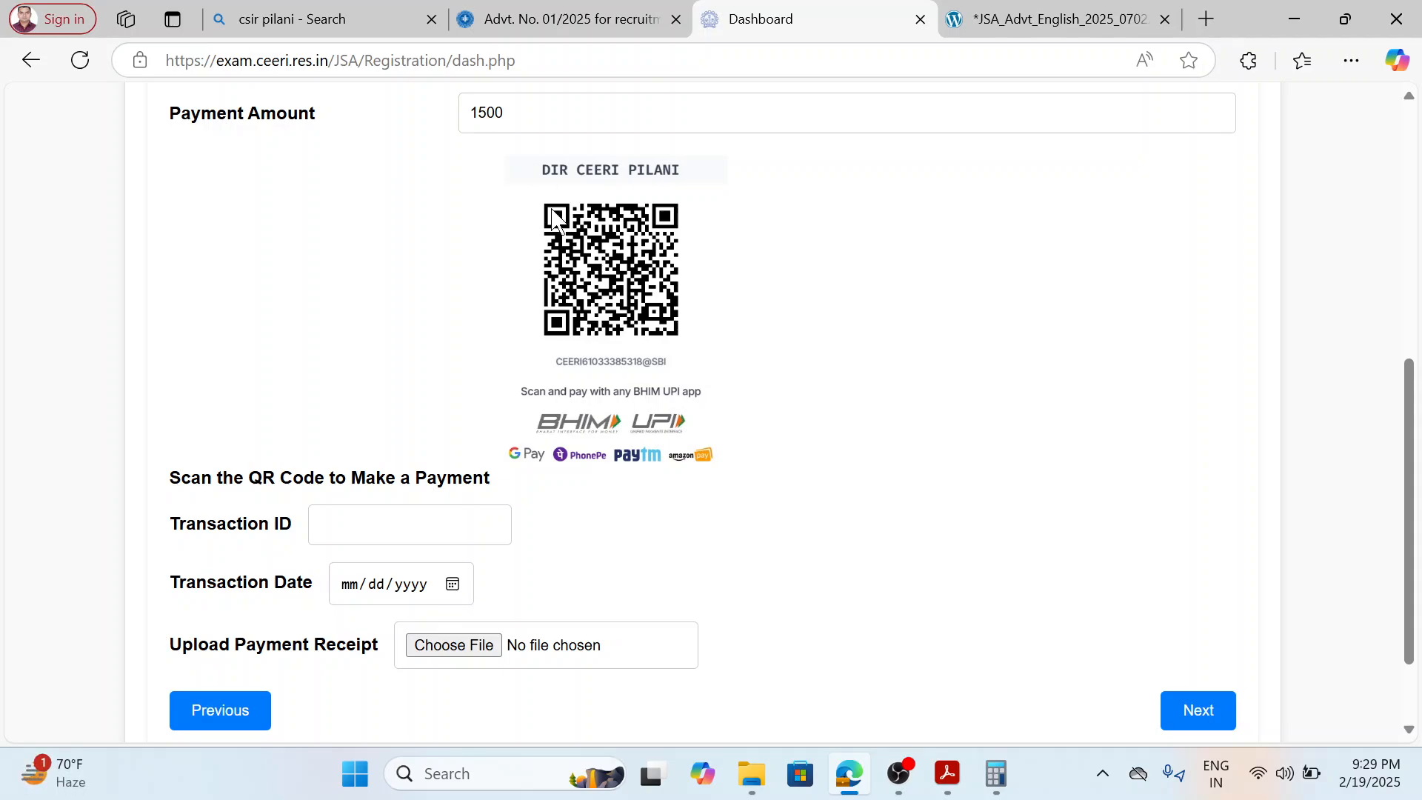
scroll(1011, 522, "down", 2)
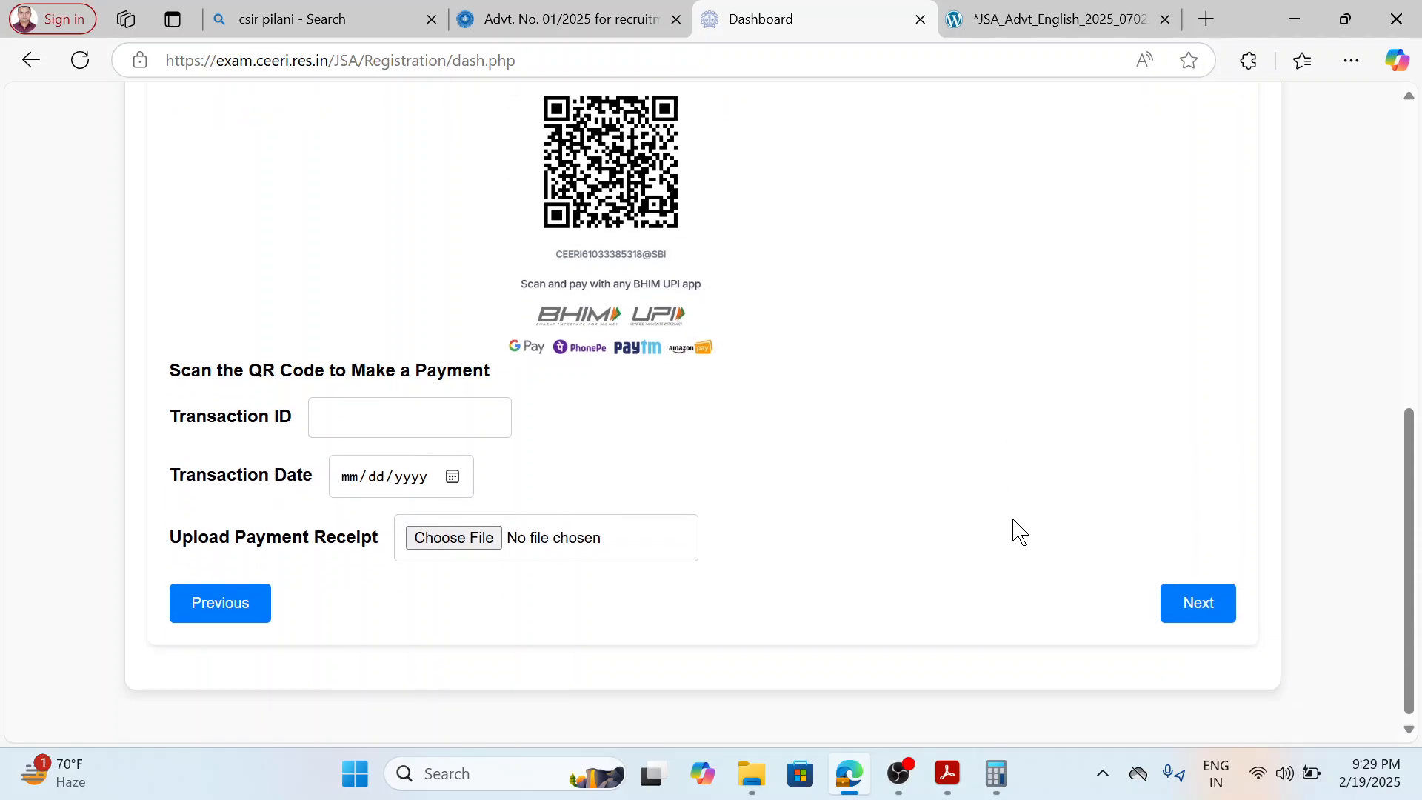
Try to continue past the payment details with the transaction ID, transaction date and payment receipt left empty.
left_click(1210, 605)
left_click(909, 182)
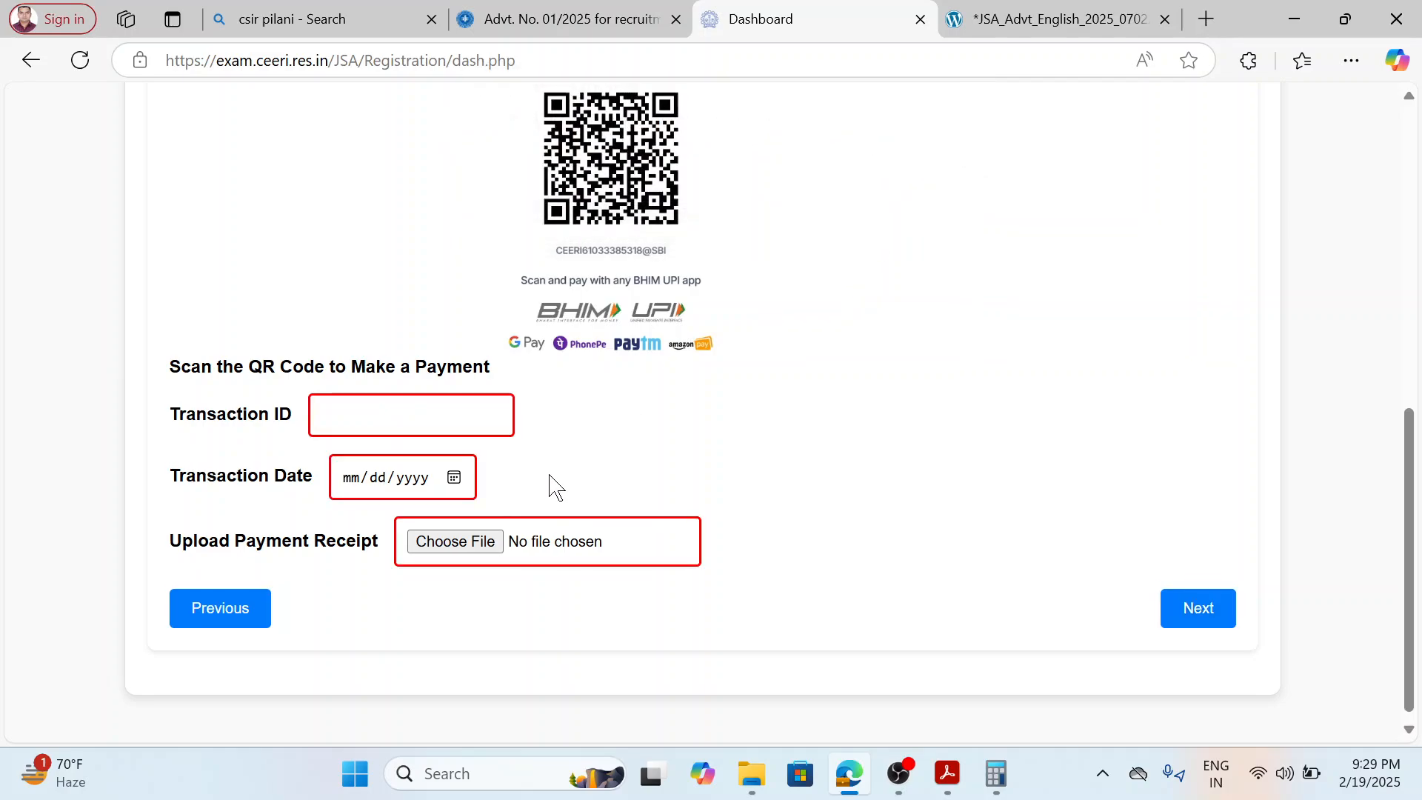
scroll(968, 453, "up", 7)
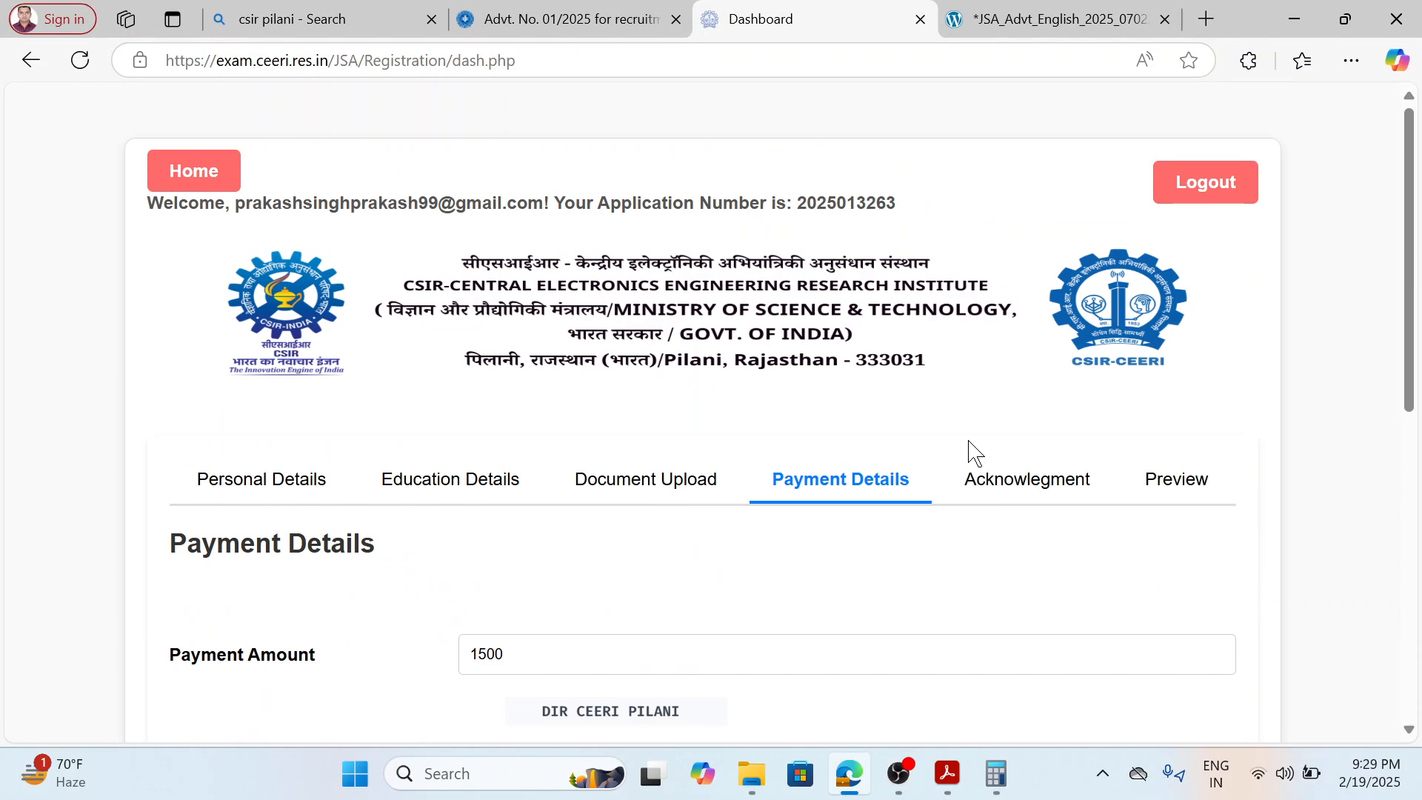